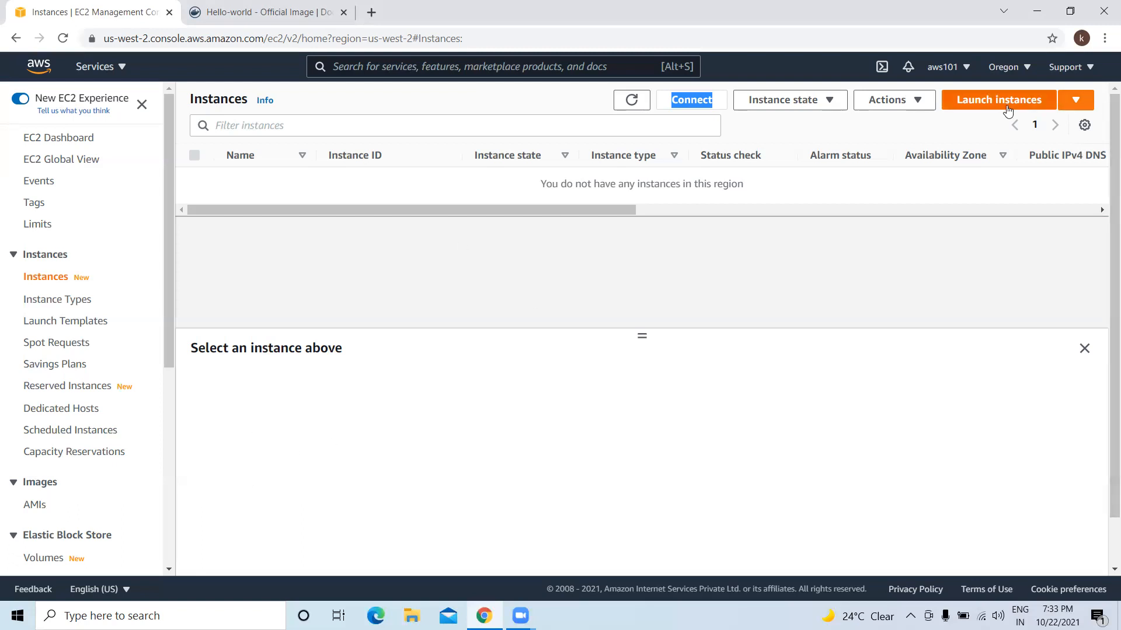
Step: Start launching an instance with the free tier Amazon Linux 2 AMI (64-bit x86) and t2.micro type, continuing to the instance details
click(997, 101)
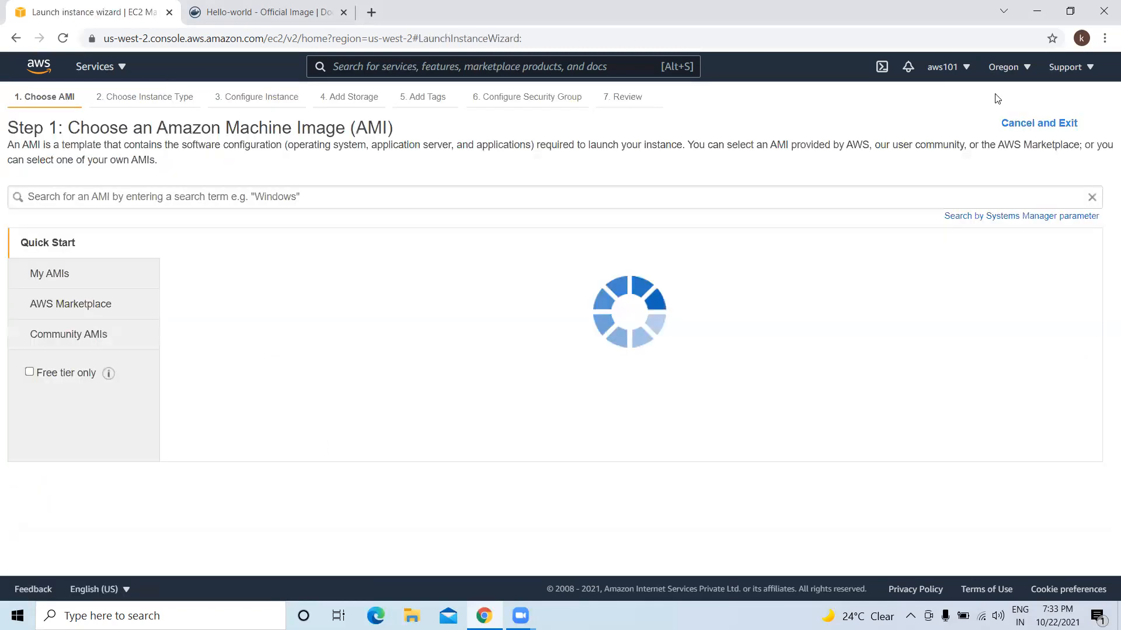
click(29, 372)
scroll(418, 394, down, 3)
scroll(415, 342, down, 3)
scroll(415, 342, up, 6)
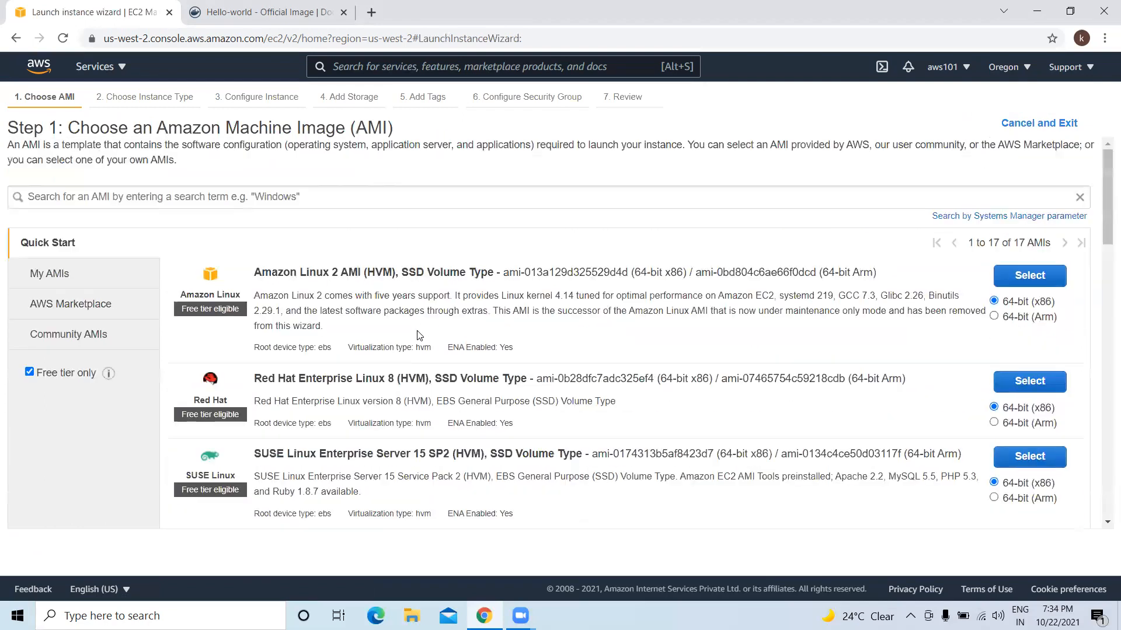
click(1015, 284)
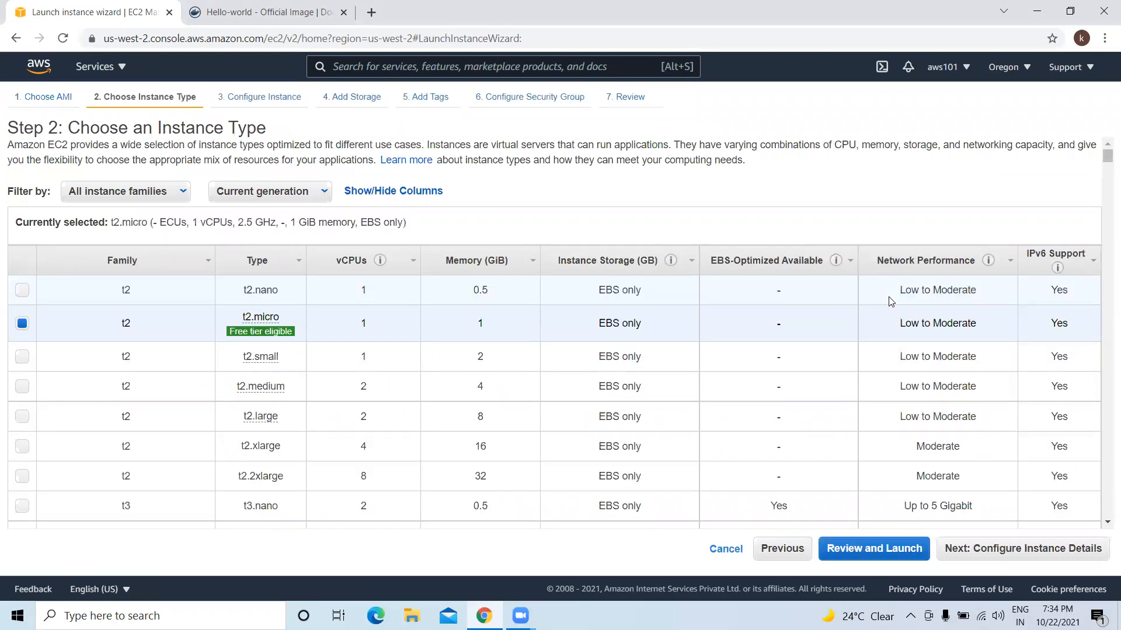
click(1048, 549)
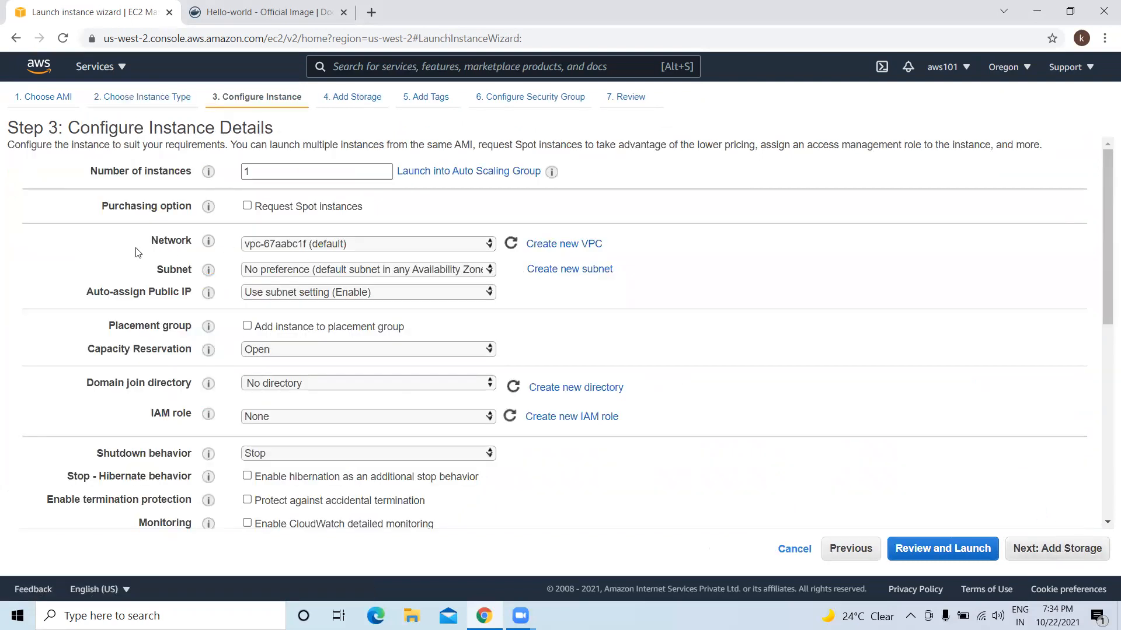
Step: Examine the network and subnet options offered in the instance details
drag(158, 241, 182, 241)
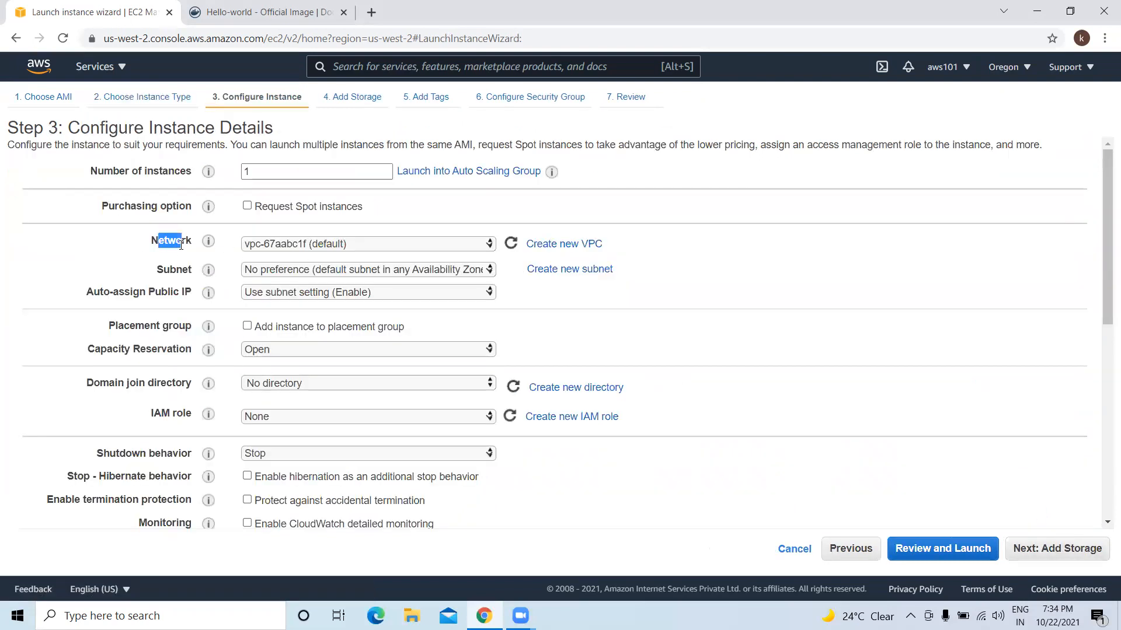
click(246, 245)
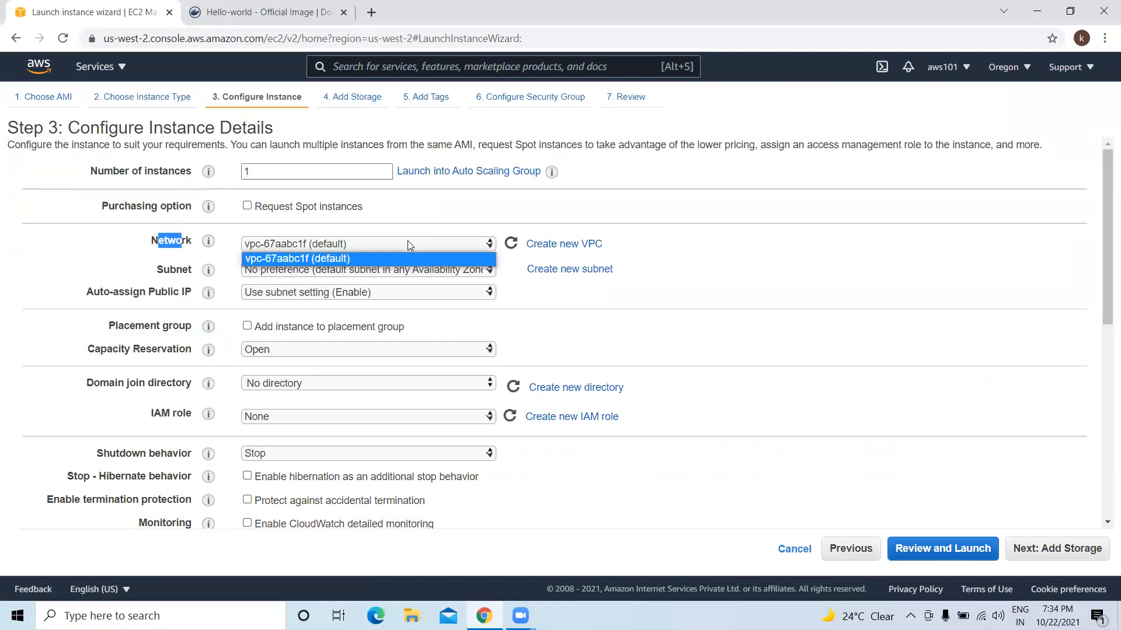
click(264, 258)
click(318, 272)
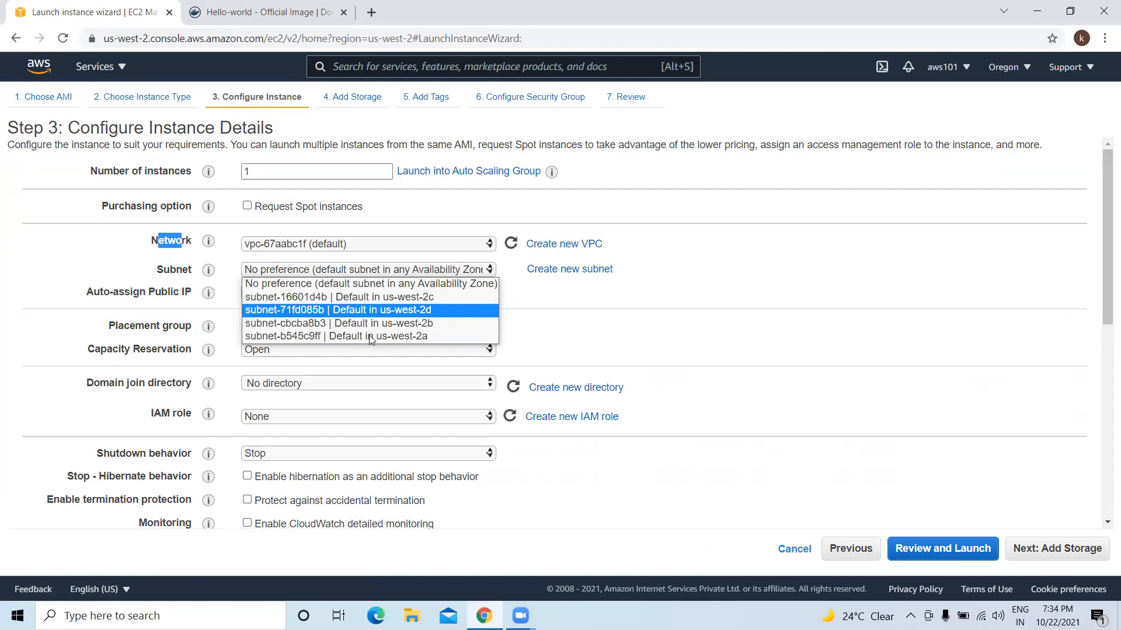
key(Up)
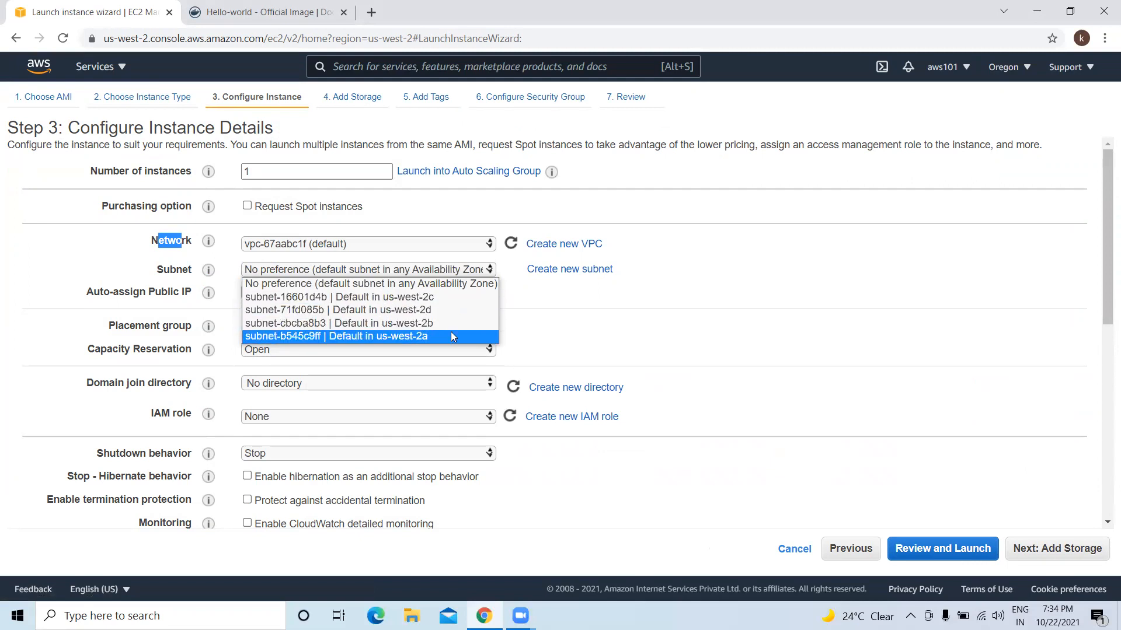
click(366, 244)
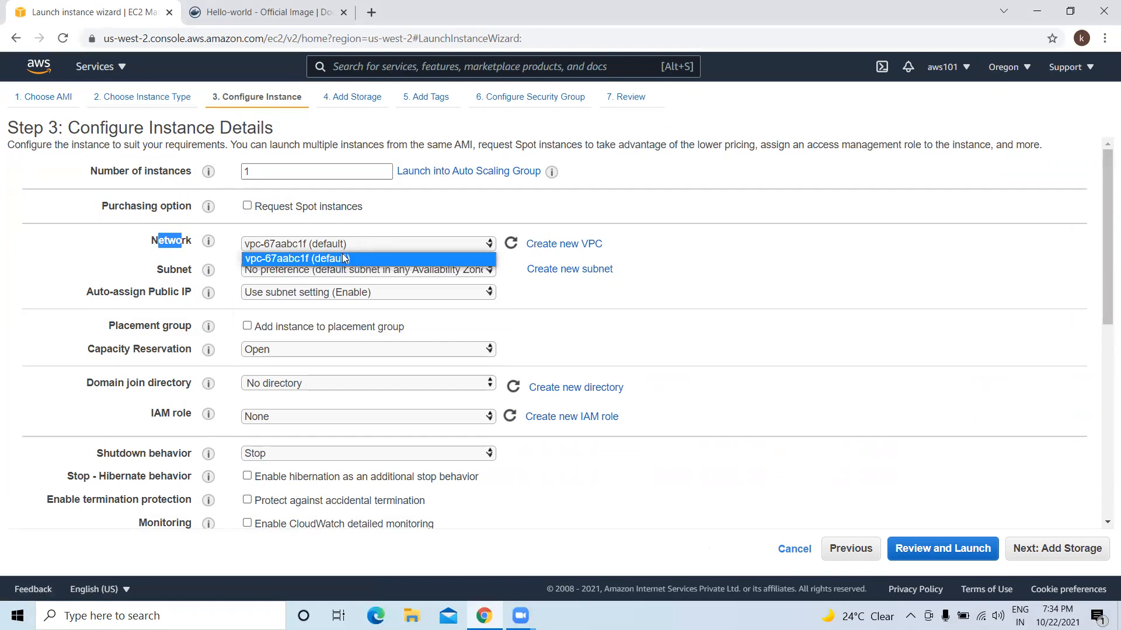
click(420, 251)
click(372, 247)
click(367, 271)
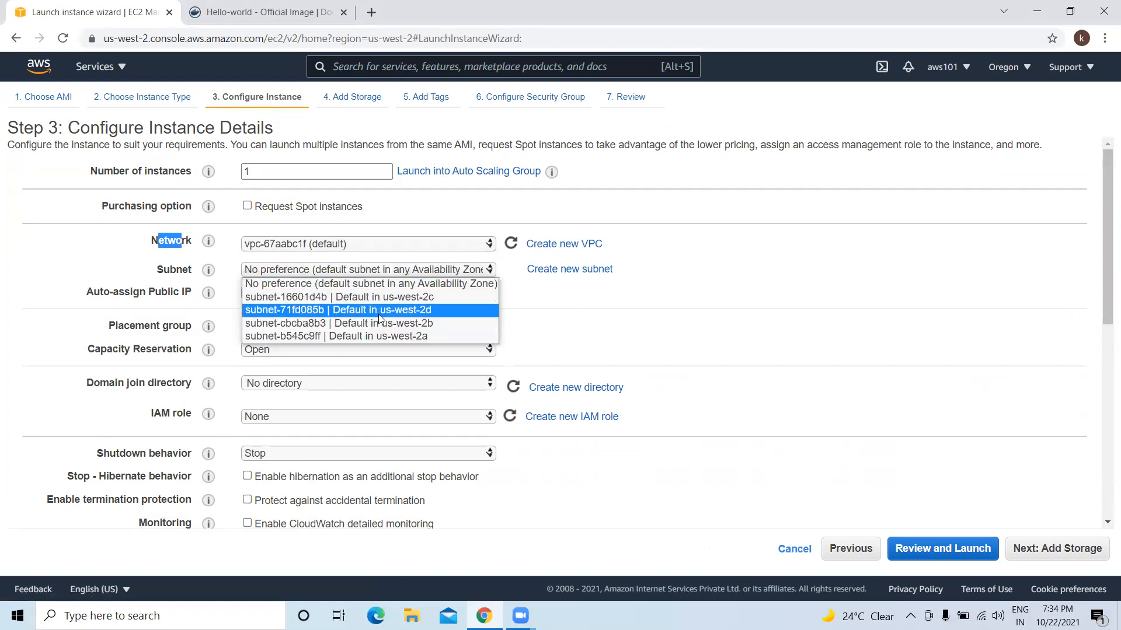
click(361, 241)
click(360, 257)
click(361, 269)
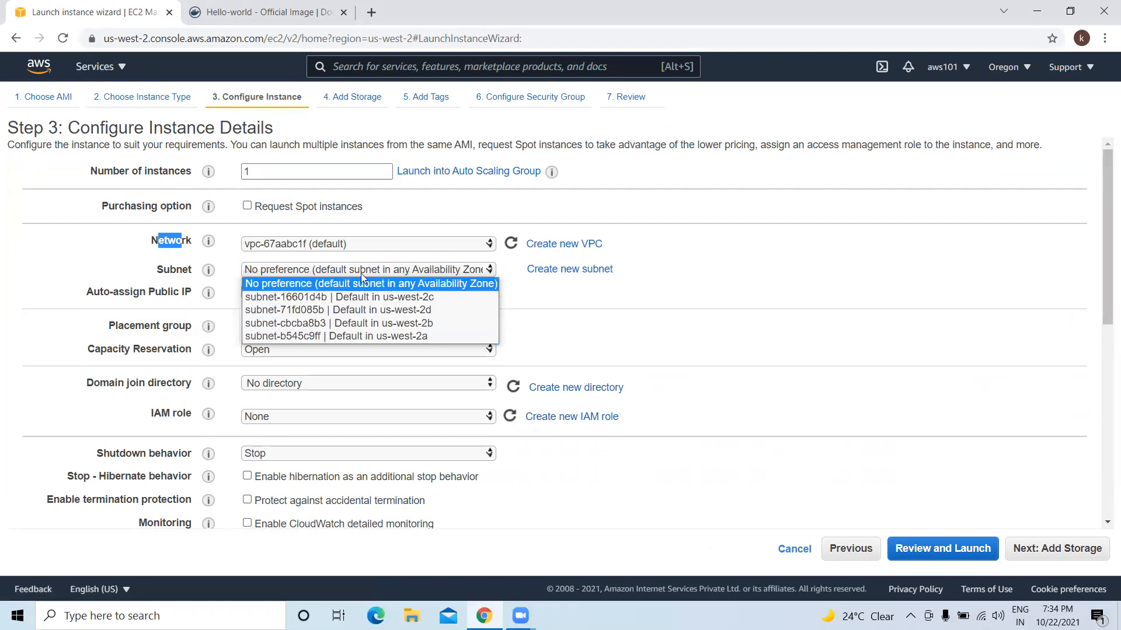
Step: Leave the launch wizard and return to the EC2 service console
click(121, 70)
click(122, 76)
click(74, 216)
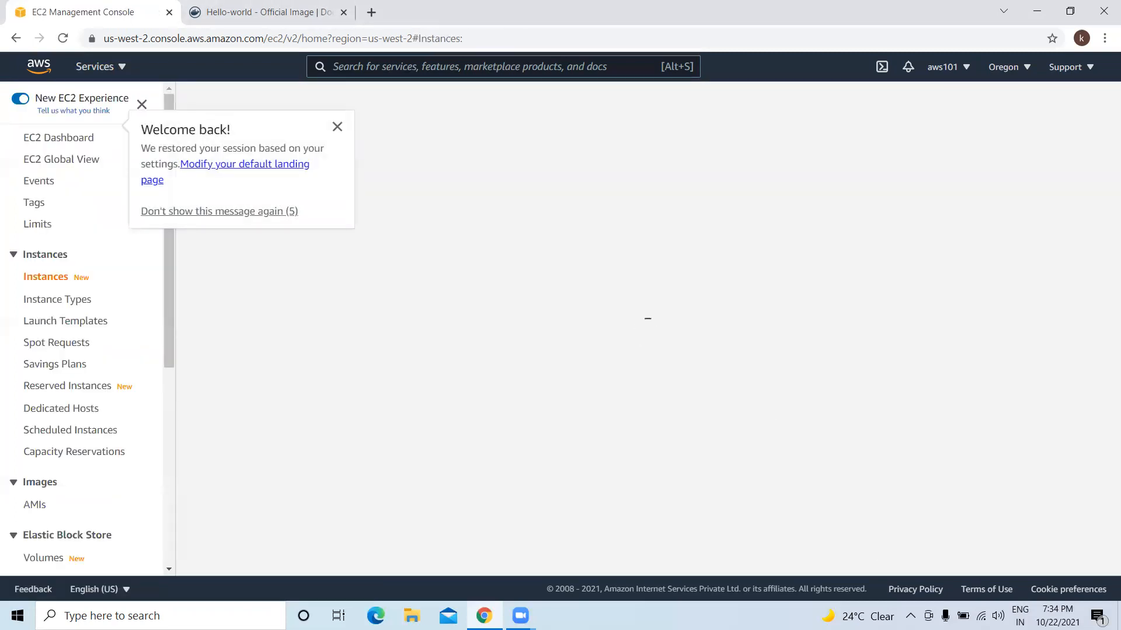
Step: Switch to the desktop and open the Amazon VPC document from the CV_AWS folder, minimizing the folder window
click(1037, 11)
click(307, 31)
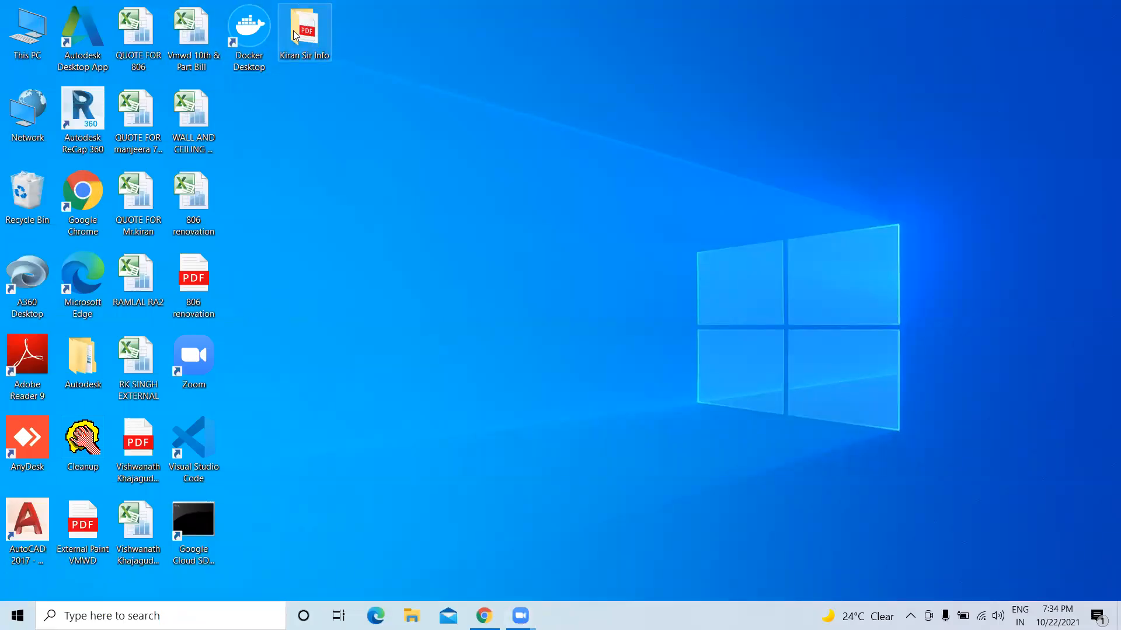
double_click(308, 35)
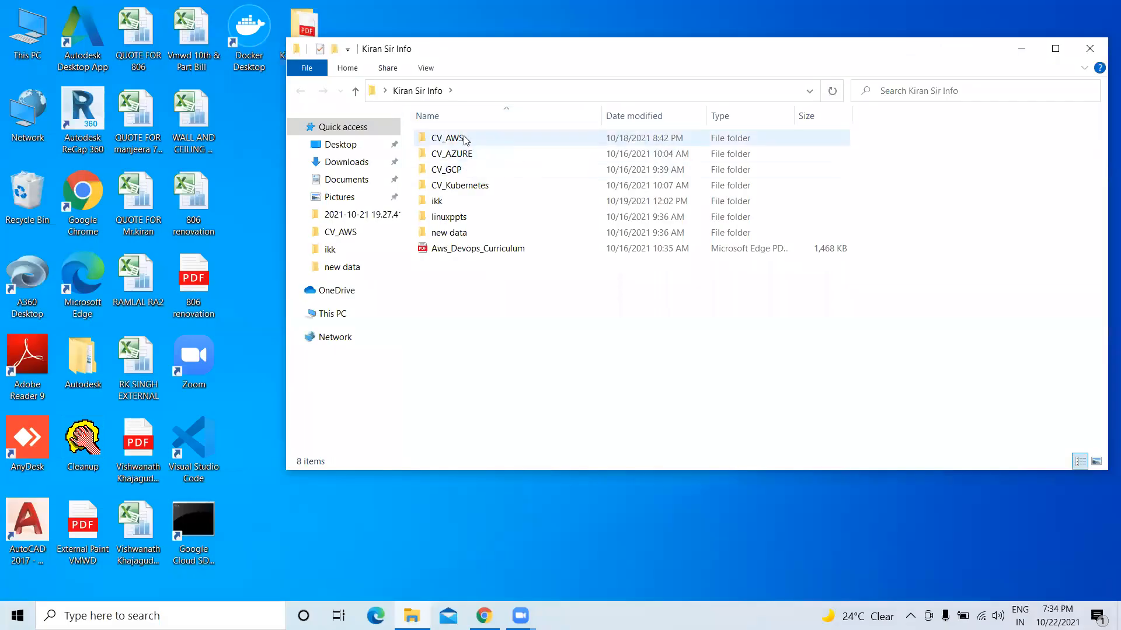
double_click(464, 138)
double_click(470, 155)
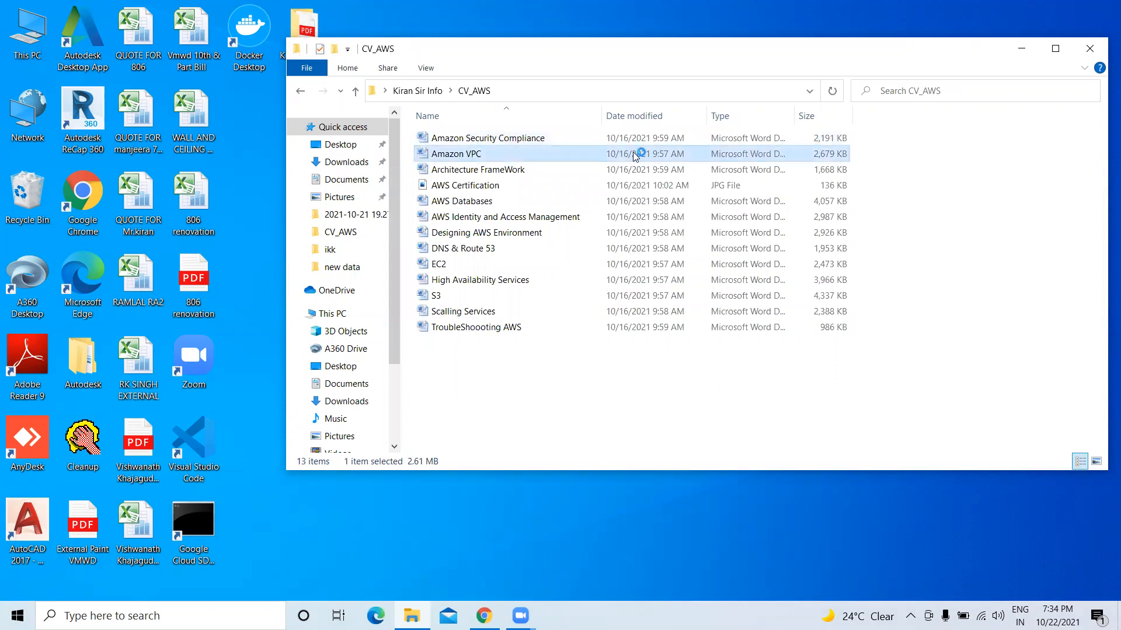
click(1023, 50)
right_click(544, 165)
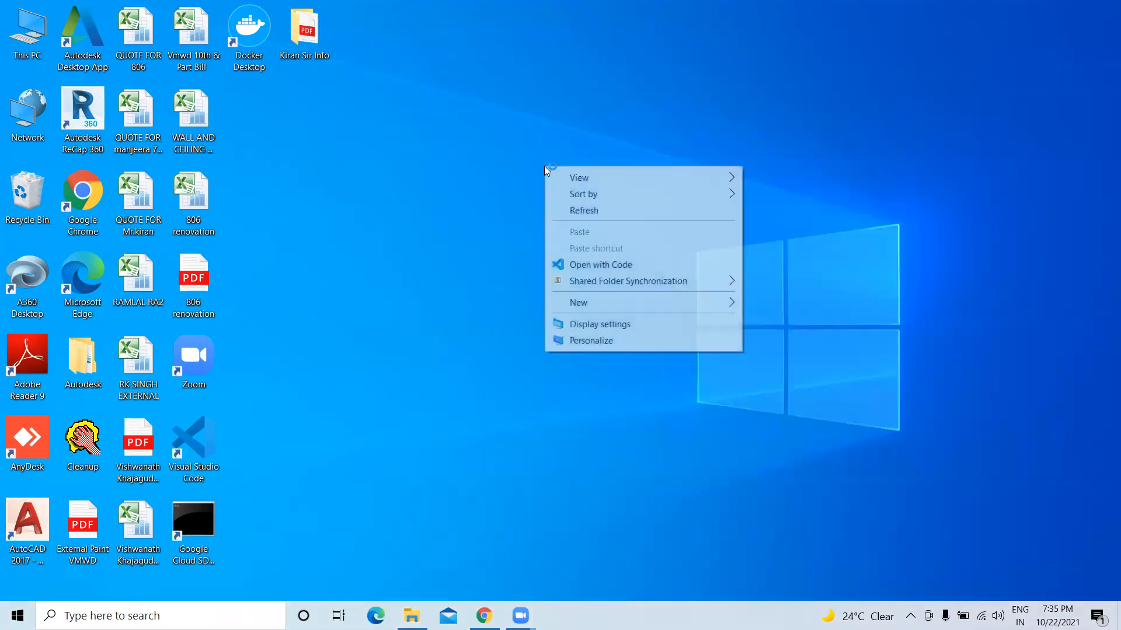
click(591, 214)
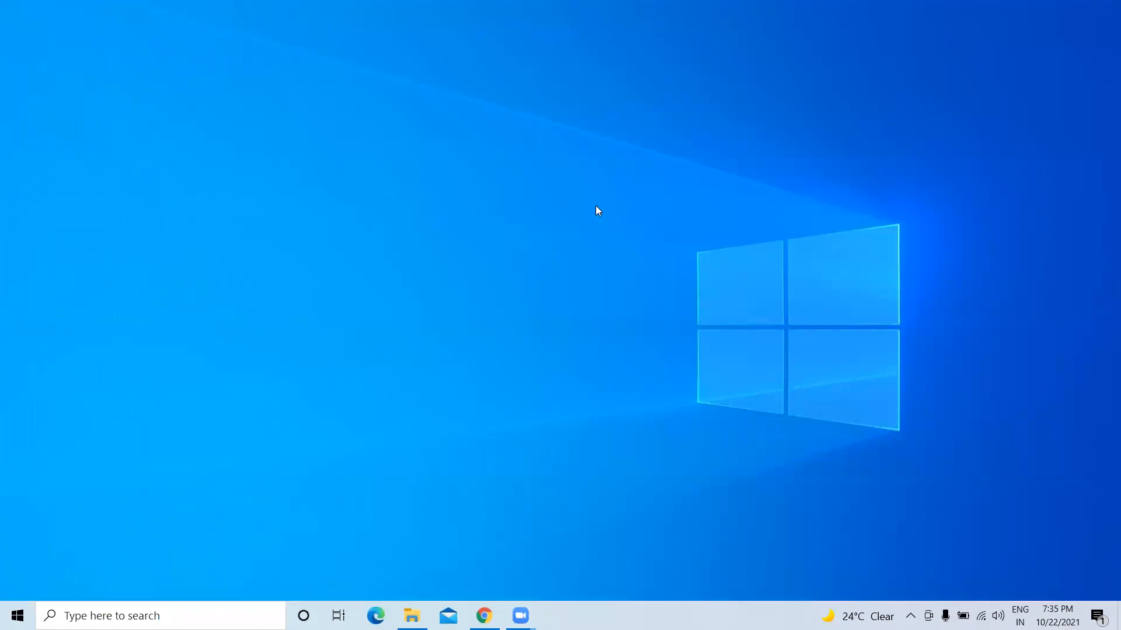
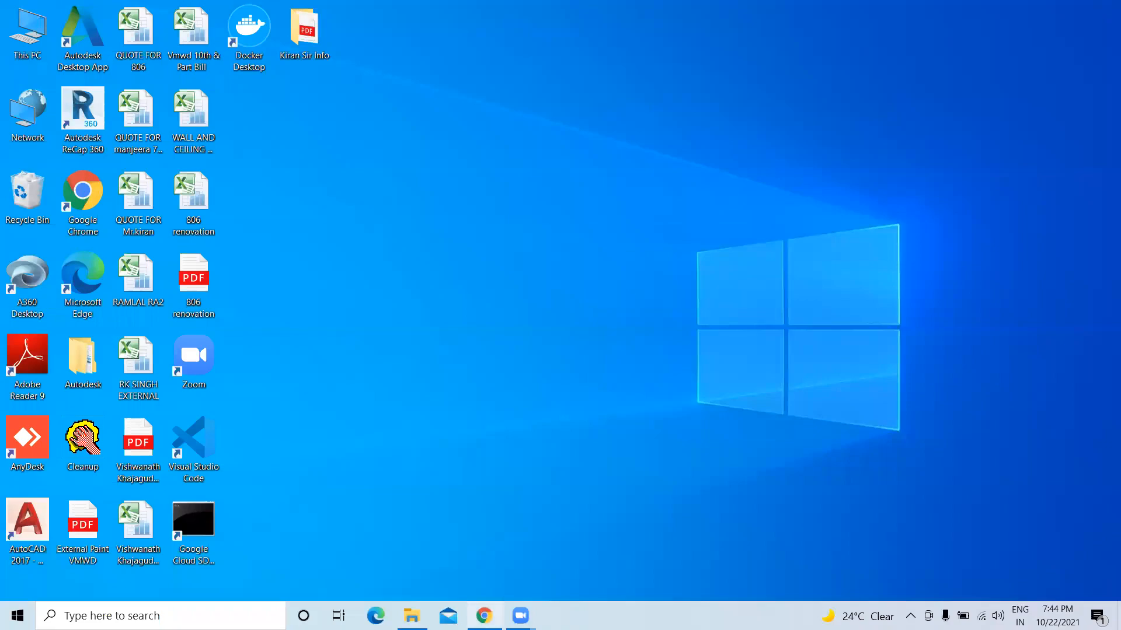
Step: Return to Chrome and begin a free tier instance launch using Amazon Linux 2 and t2.micro, up to the instance details
click(484, 615)
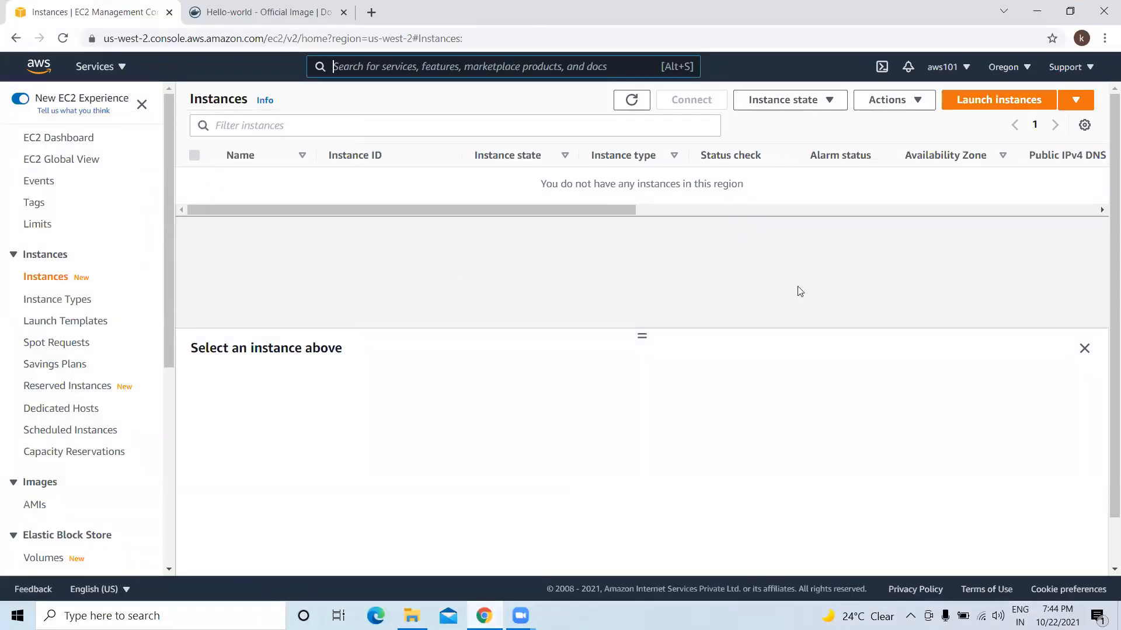
click(1006, 105)
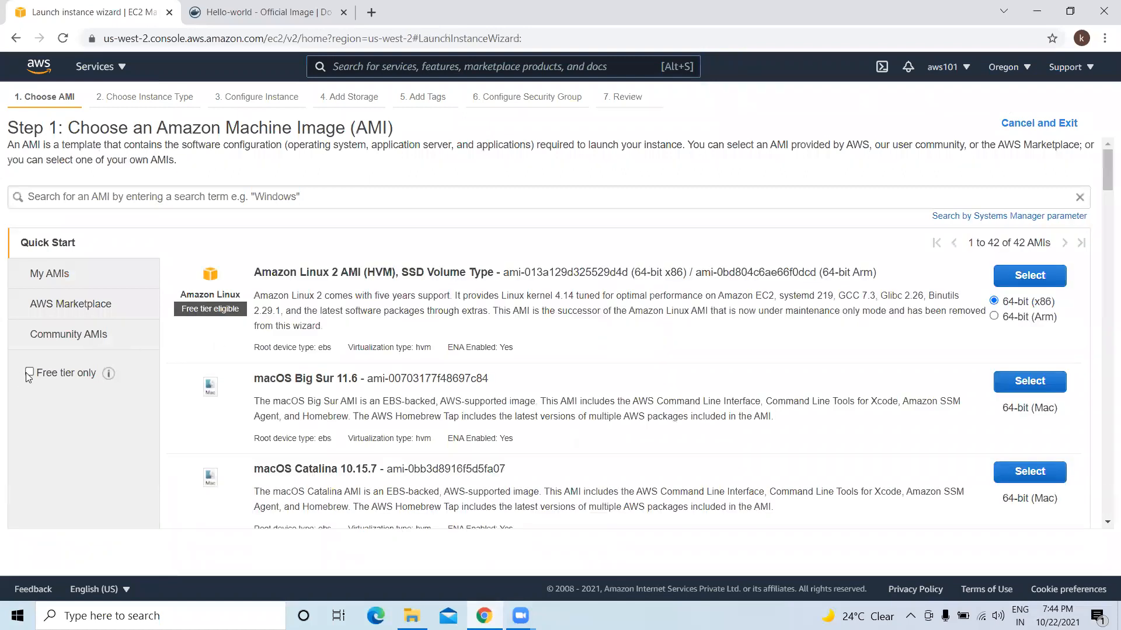
click(29, 373)
scroll(341, 344, down, 3)
scroll(402, 329, up, 3)
click(1028, 276)
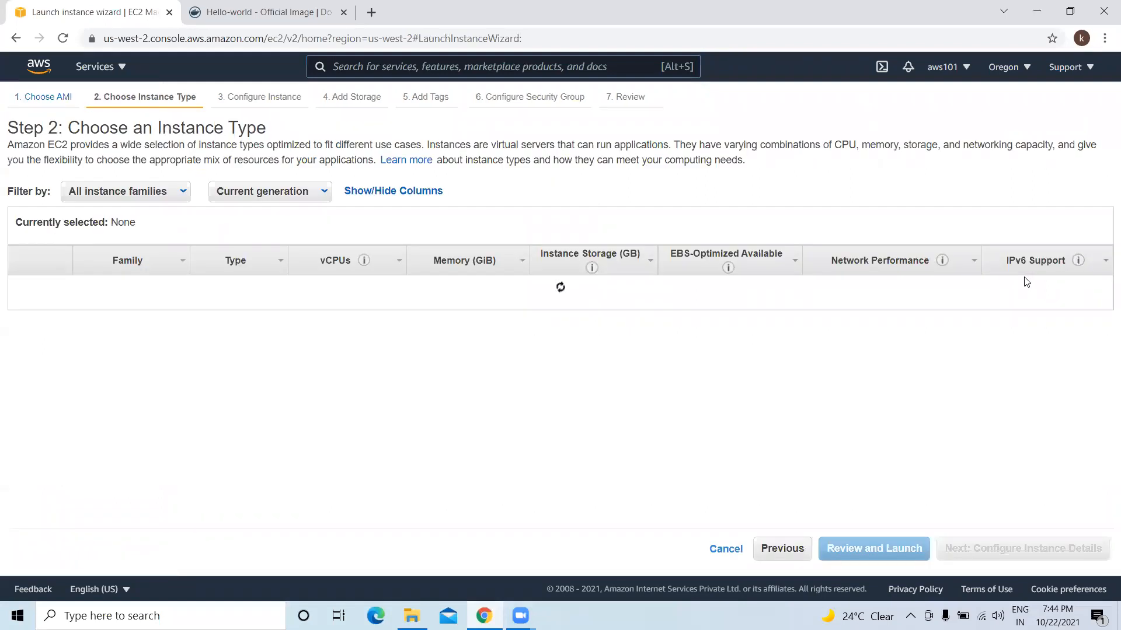
click(1042, 550)
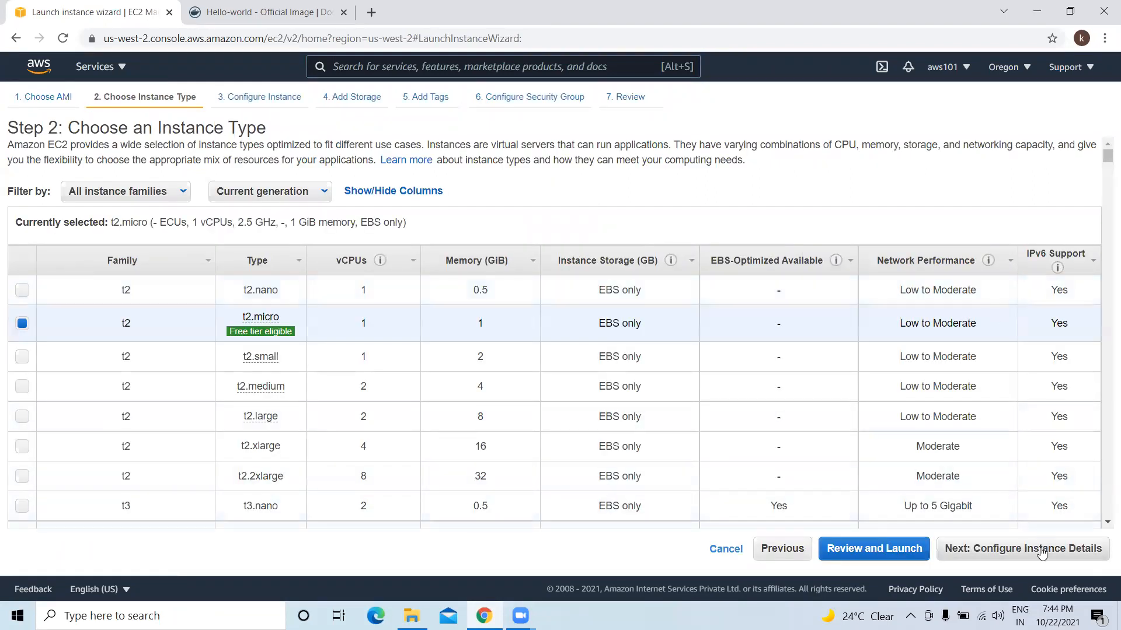
Step: Review the number of instances, network, subnet and auto-assign public IP settings in the instance details
double_click(262, 167)
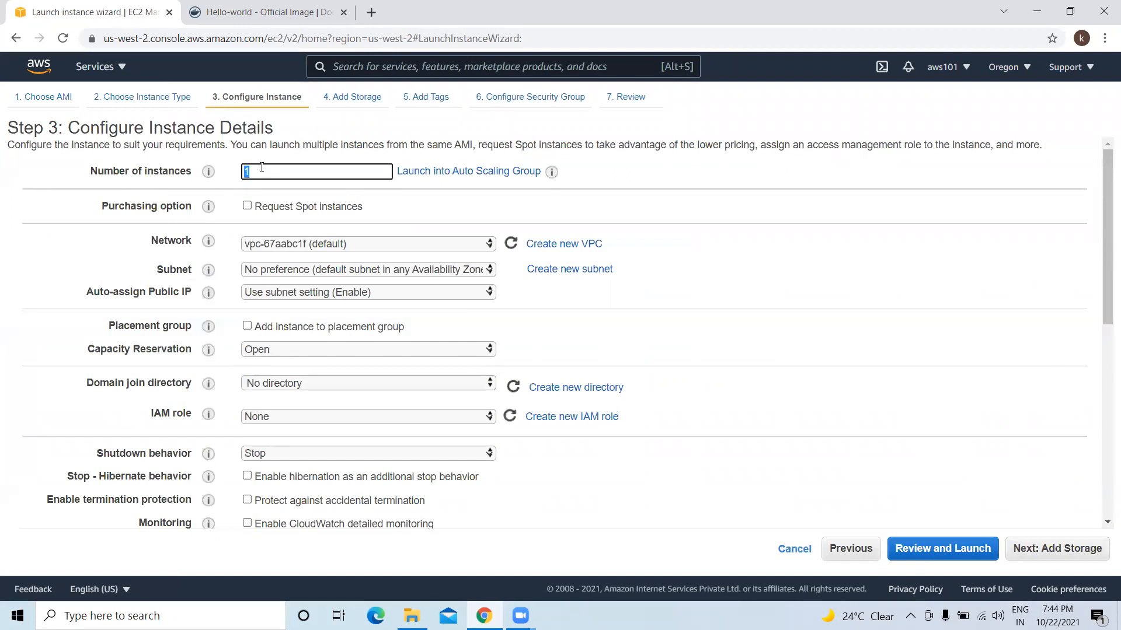
double_click(154, 240)
click(397, 245)
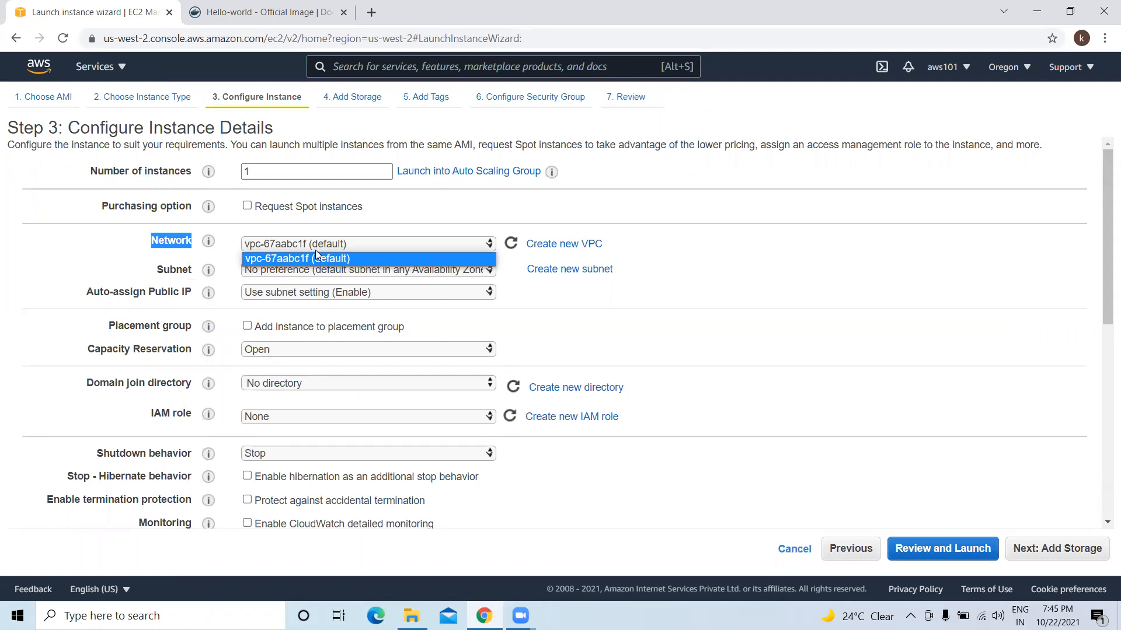
click(315, 257)
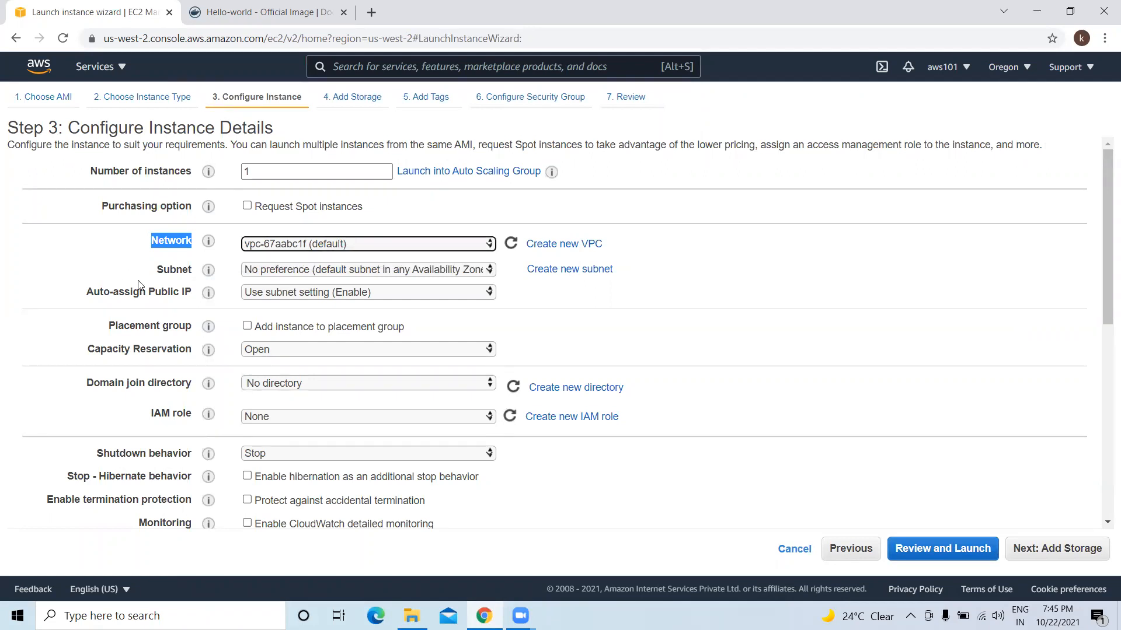
click(330, 270)
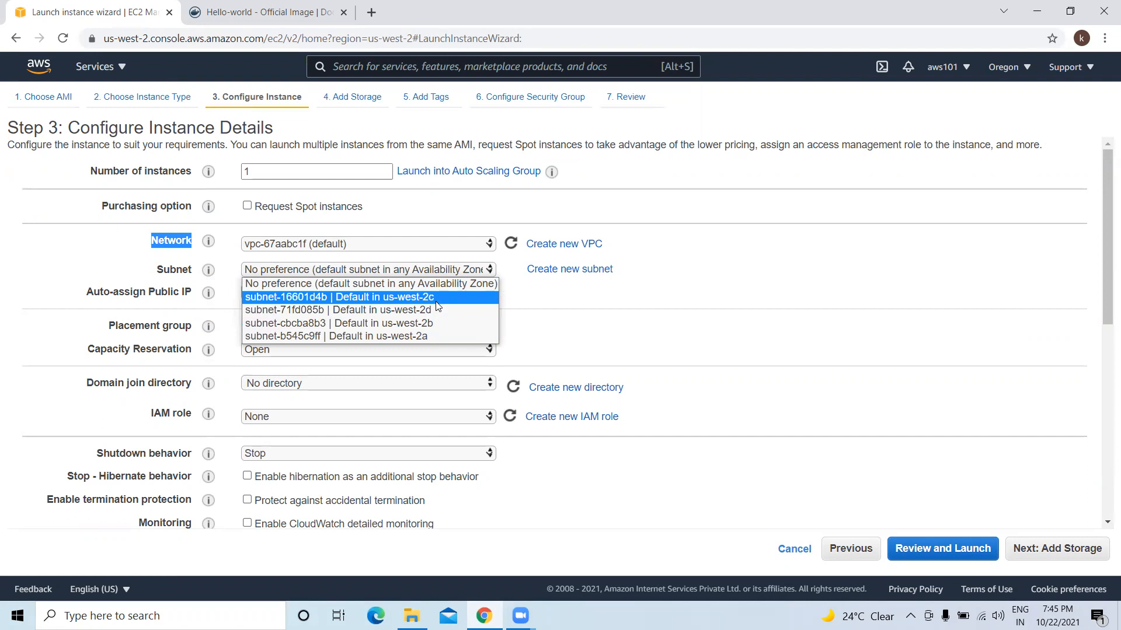
click(73, 267)
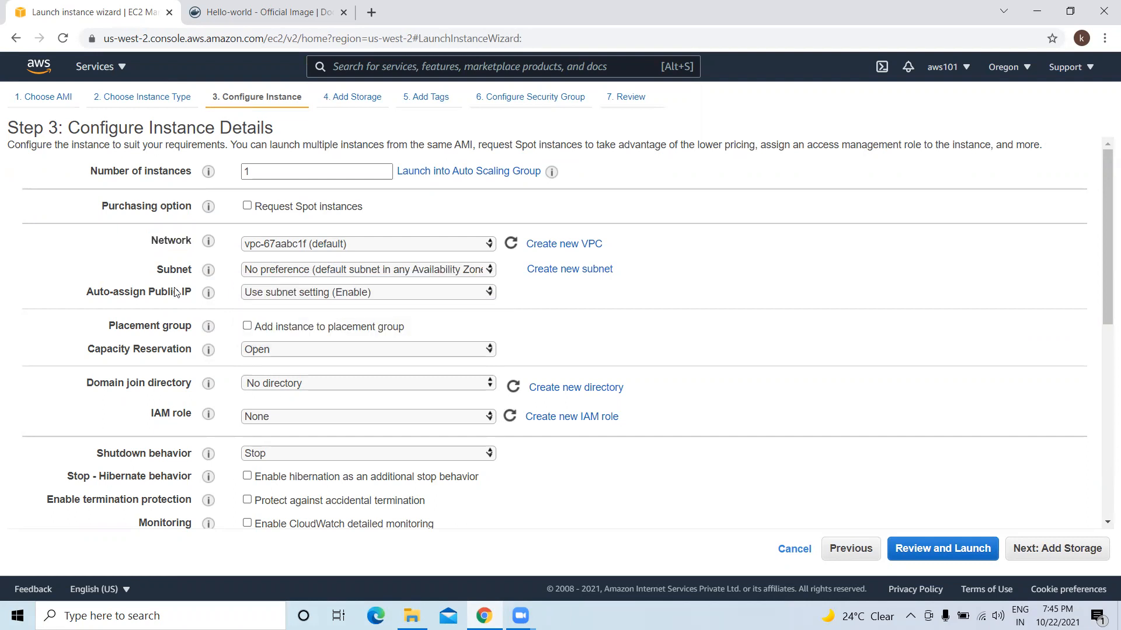
click(275, 292)
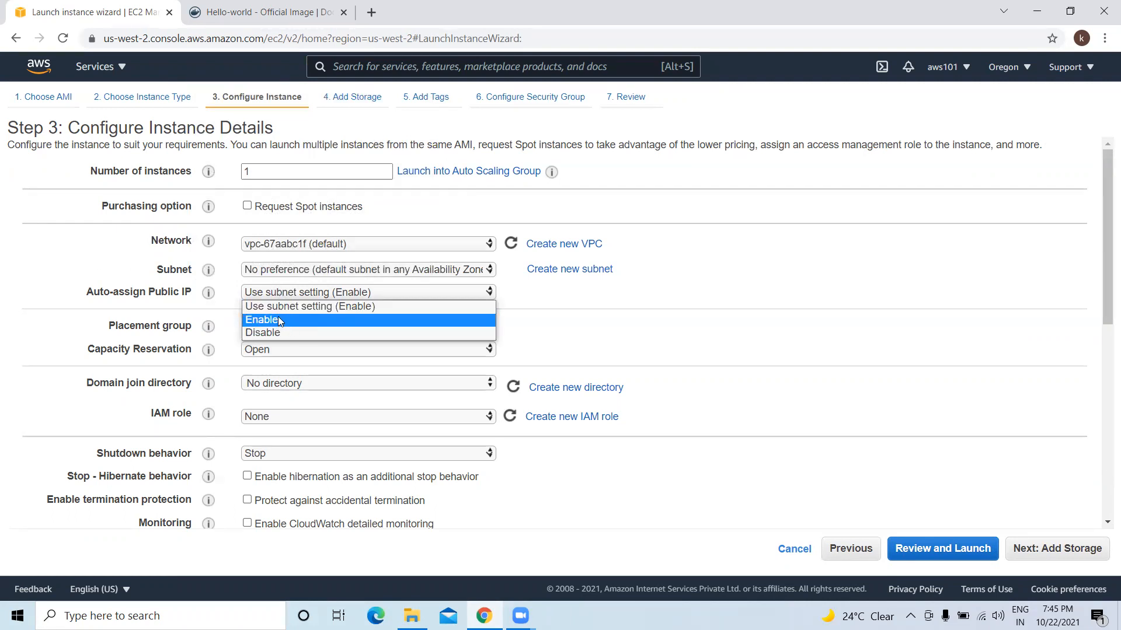
drag(149, 245, 205, 269)
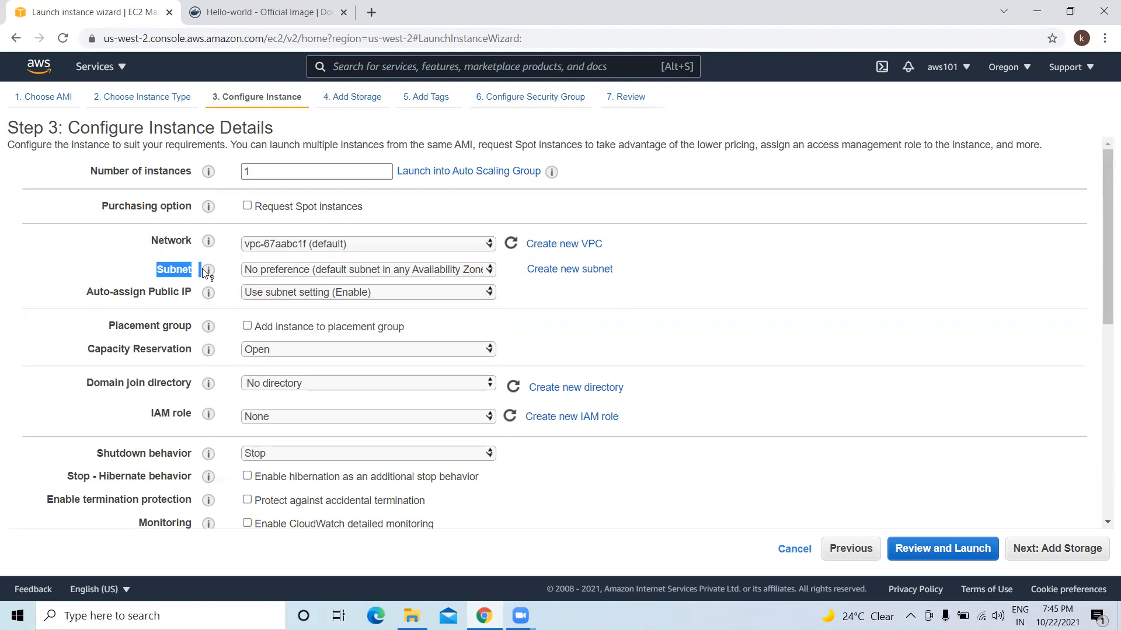
drag(82, 292, 210, 304)
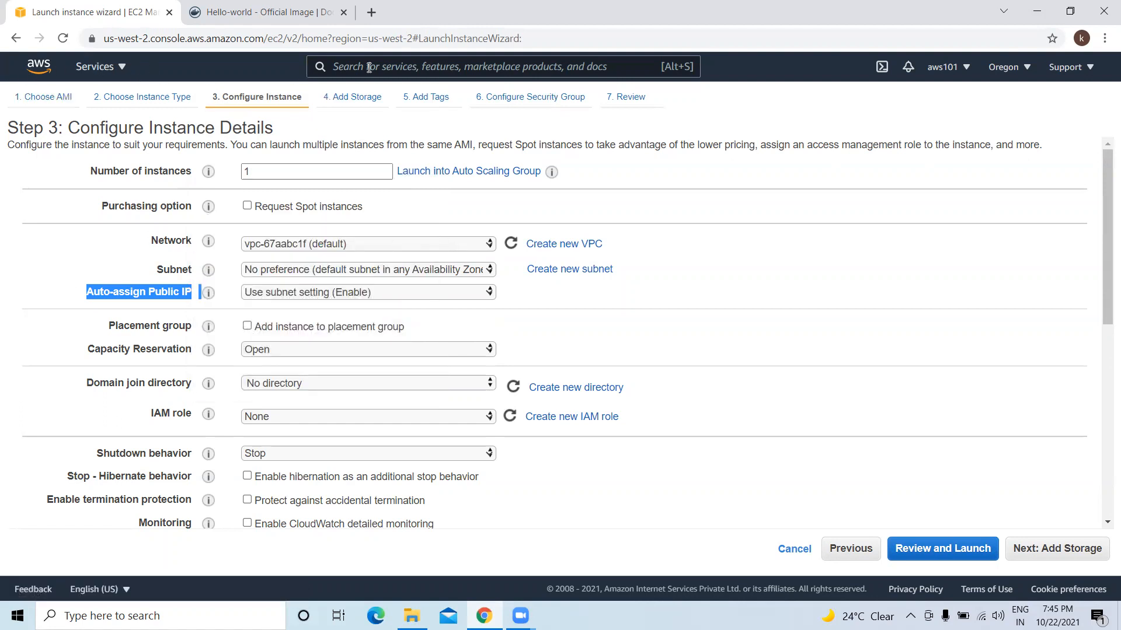
Step: Search the AWS services for "vpc" and open the VPC dashboard
click(122, 68)
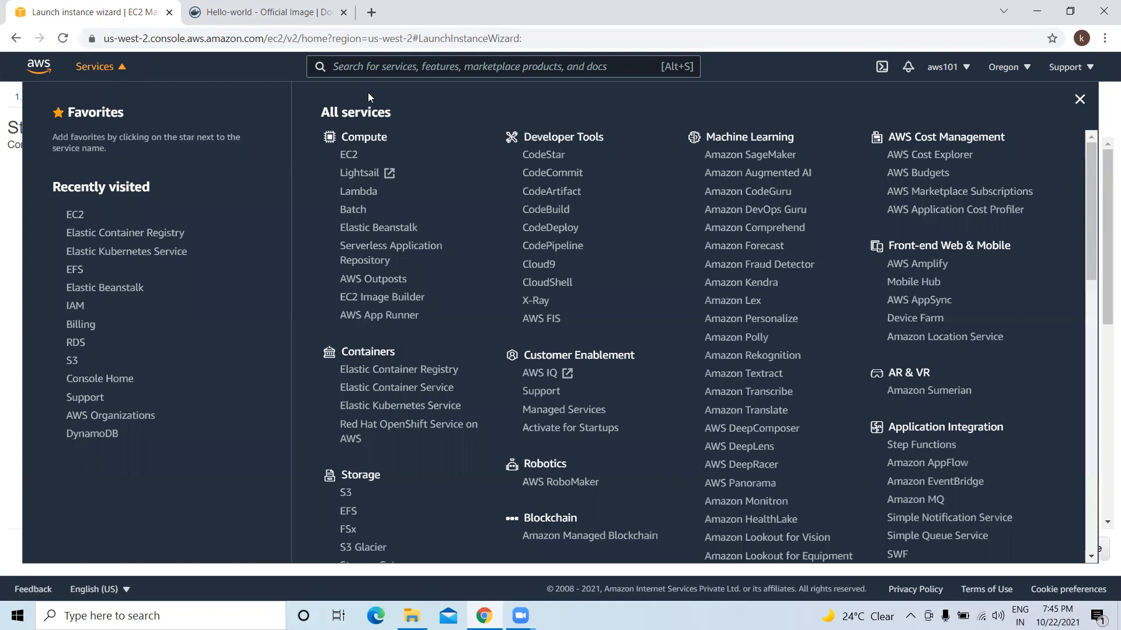
click(367, 68)
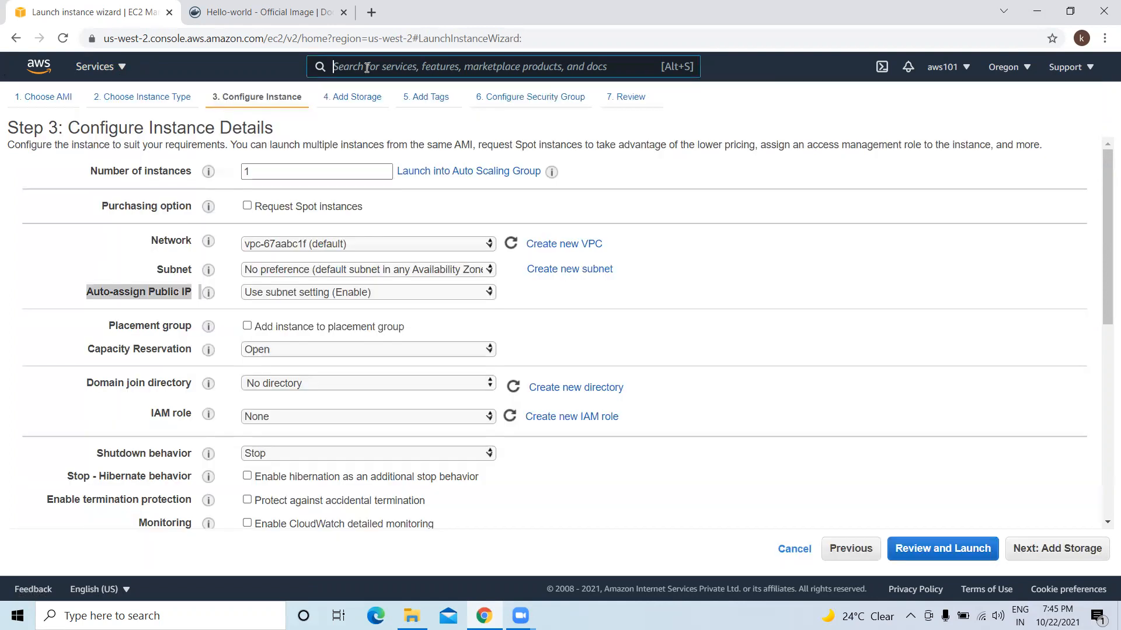
text(vpc)
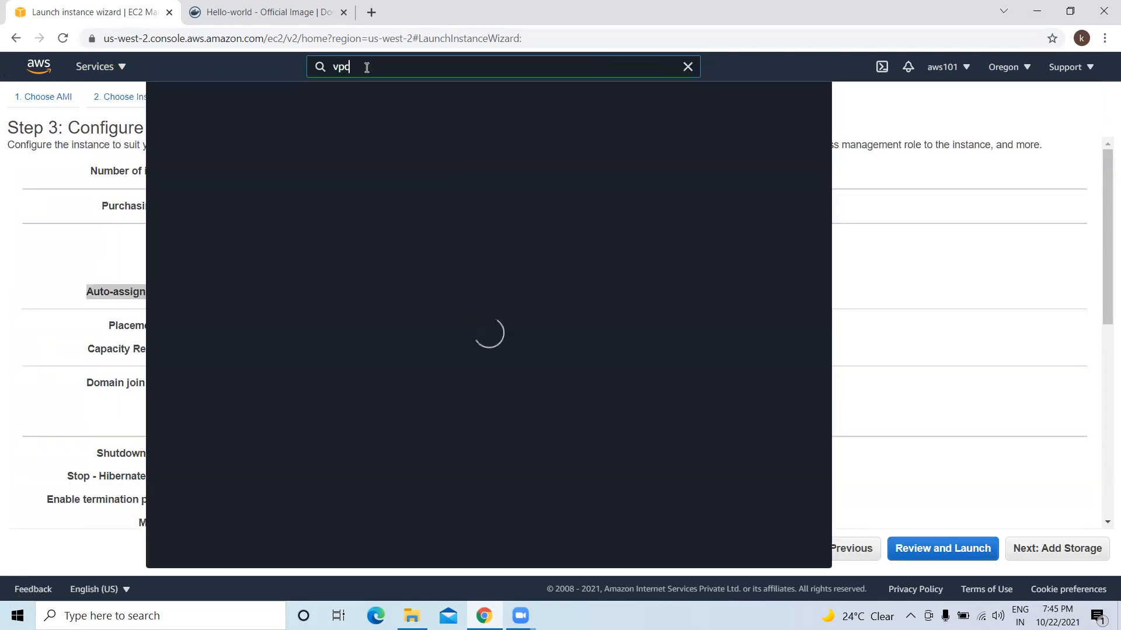
key(Return)
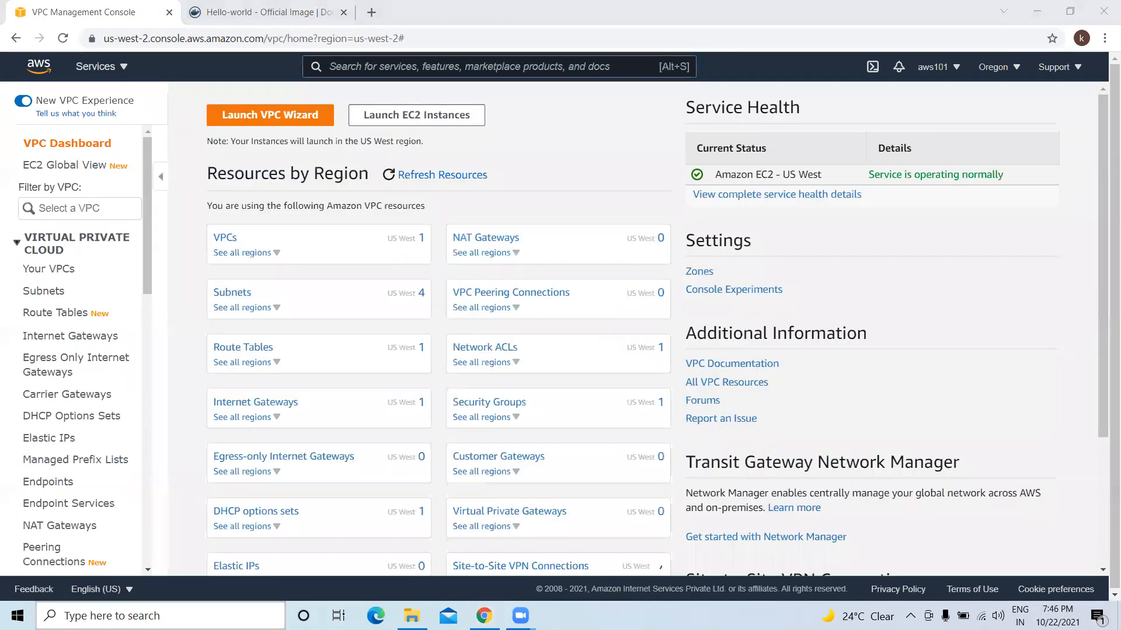
Step: Search Windows for "mspaint" and open Paint
click(161, 616)
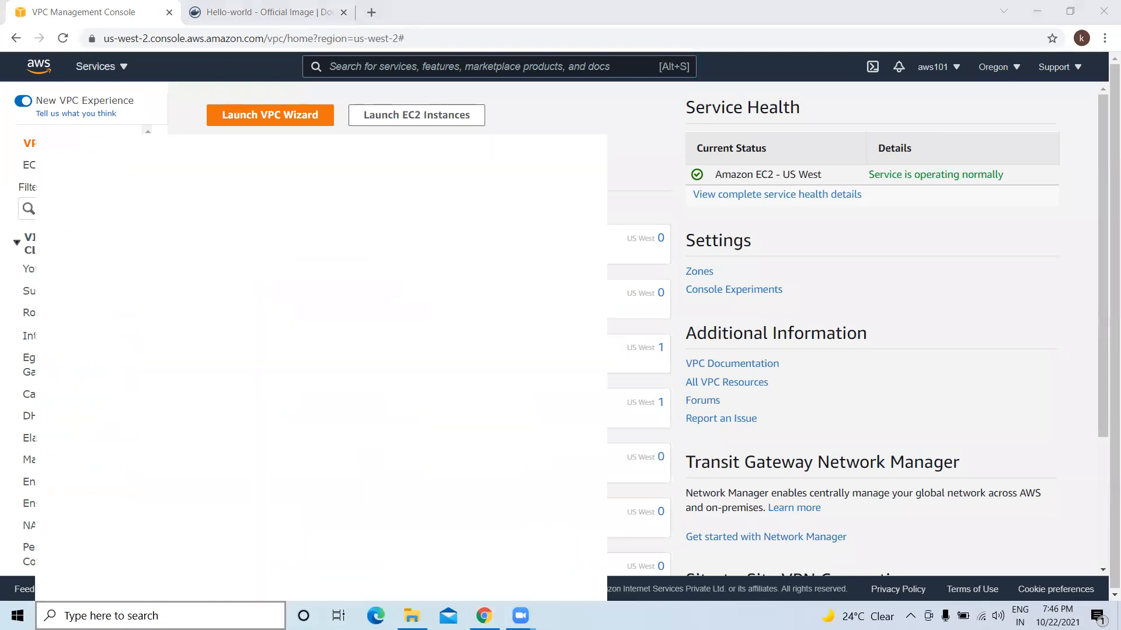
text(mspaint)
key(Return)
text(mspaint)
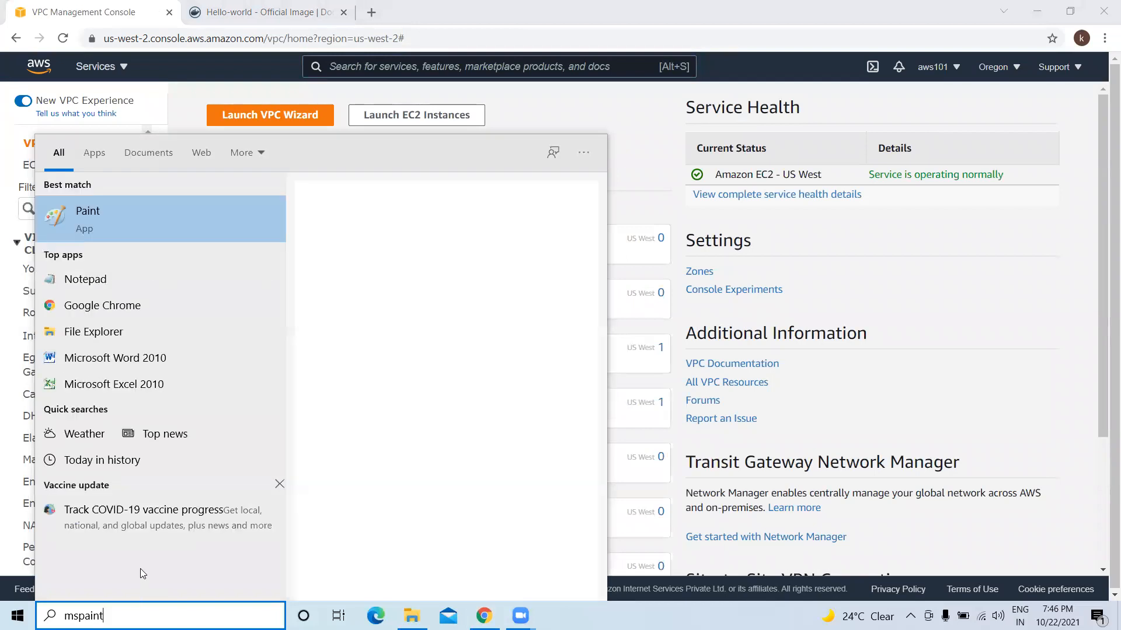
key(Return)
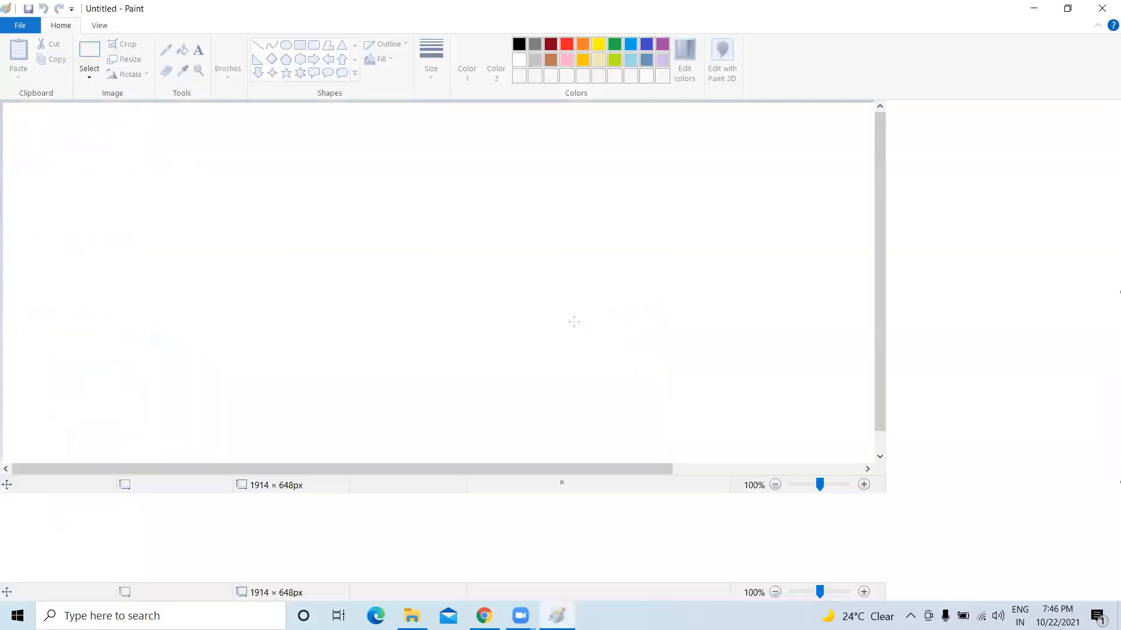
Step: Sketch an outer box labelled "AWS" with an inner box labelled "VPC", using the pencil in orange
click(582, 45)
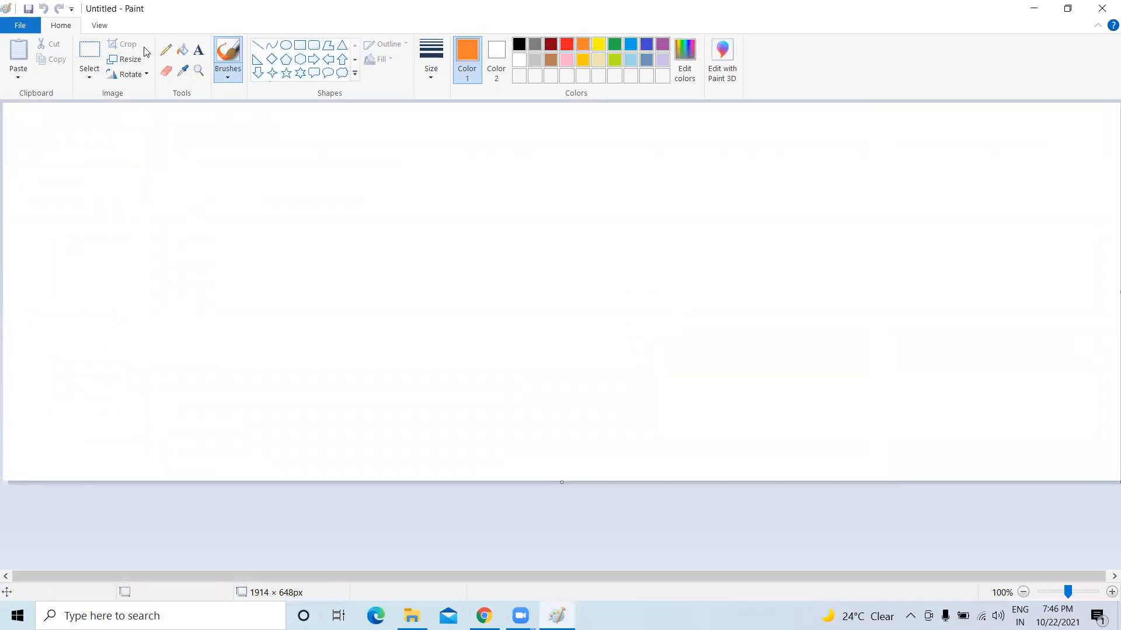
click(165, 50)
drag(385, 131, 379, 369)
mouse_move(385, 129)
mouse_down()
mouse_move(689, 126)
mouse_move(722, 352)
mouse_move(490, 390)
mouse_move(380, 381)
mouse_move(379, 372)
mouse_up()
drag(443, 139, 442, 353)
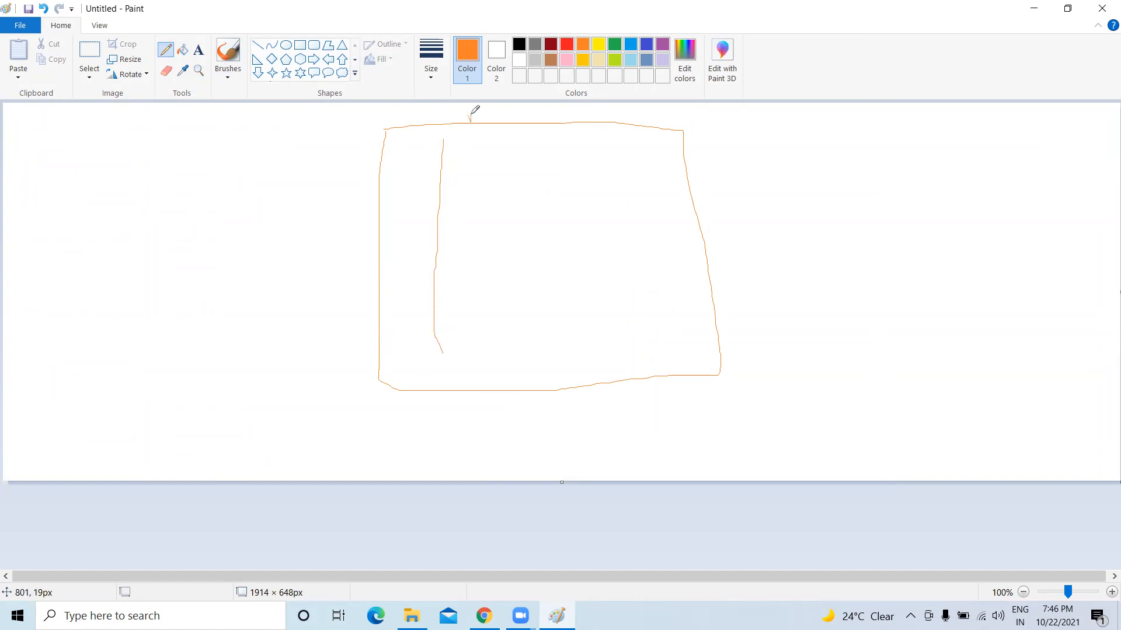
mouse_move(478, 120)
mouse_down()
mouse_move(500, 124)
mouse_move(496, 134)
mouse_move(620, 139)
mouse_move(630, 298)
mouse_move(620, 322)
mouse_move(417, 355)
mouse_up()
mouse_move(495, 363)
mouse_down()
mouse_move(525, 344)
mouse_move(531, 379)
mouse_move(558, 354)
mouse_up()
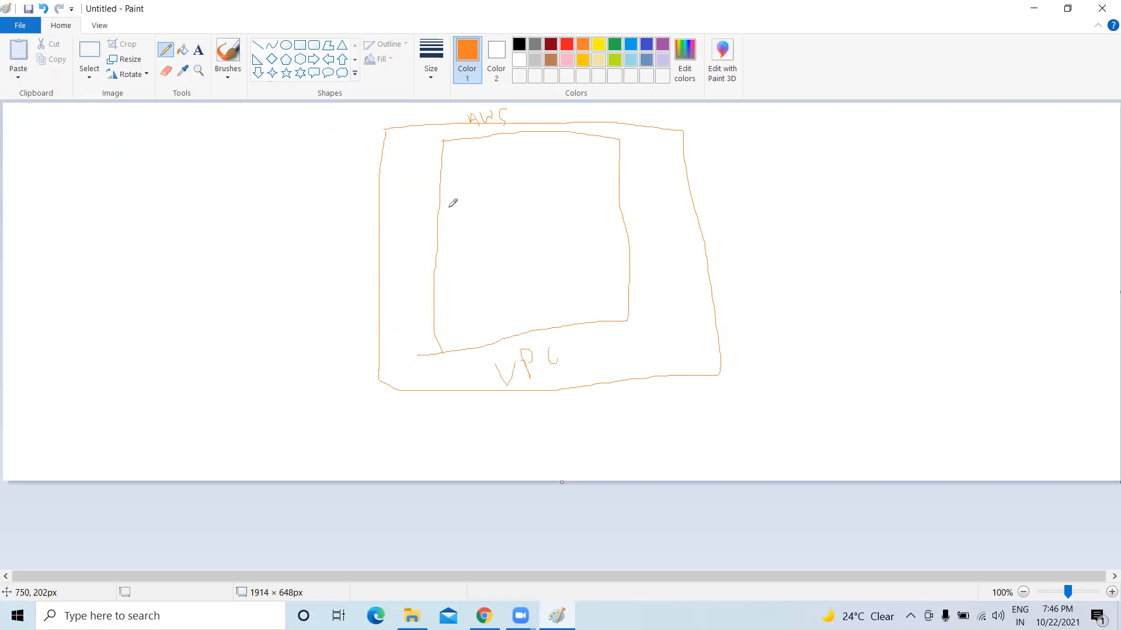
Step: Divide the VPC box with a horizontal line and label the upper part "pub" and the lower part "pvt"
drag(442, 200, 623, 210)
mouse_move(505, 187)
mouse_down()
mouse_move(502, 199)
mouse_move(550, 150)
mouse_move(567, 178)
mouse_up()
mouse_move(508, 260)
mouse_down()
mouse_move(549, 253)
mouse_move(556, 236)
mouse_up()
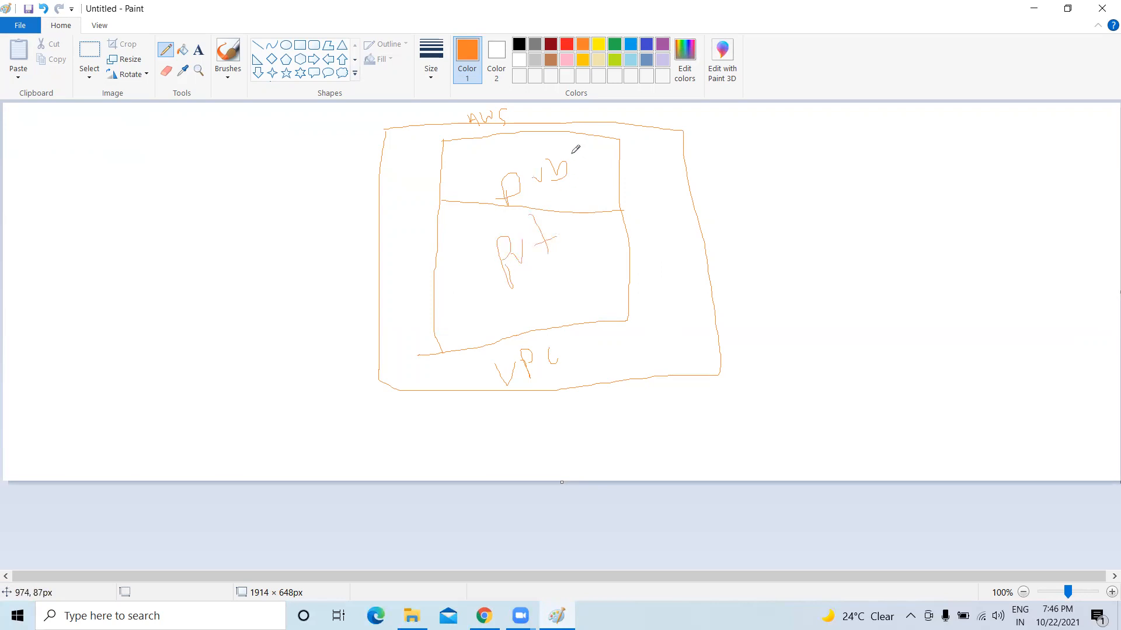
Step: Draw a box marked "vm" in both the public and the private part of the VPC
drag(488, 154, 503, 204)
mouse_move(482, 154)
mouse_down()
mouse_move(537, 146)
mouse_move(588, 185)
mouse_move(505, 200)
mouse_move(531, 166)
mouse_up()
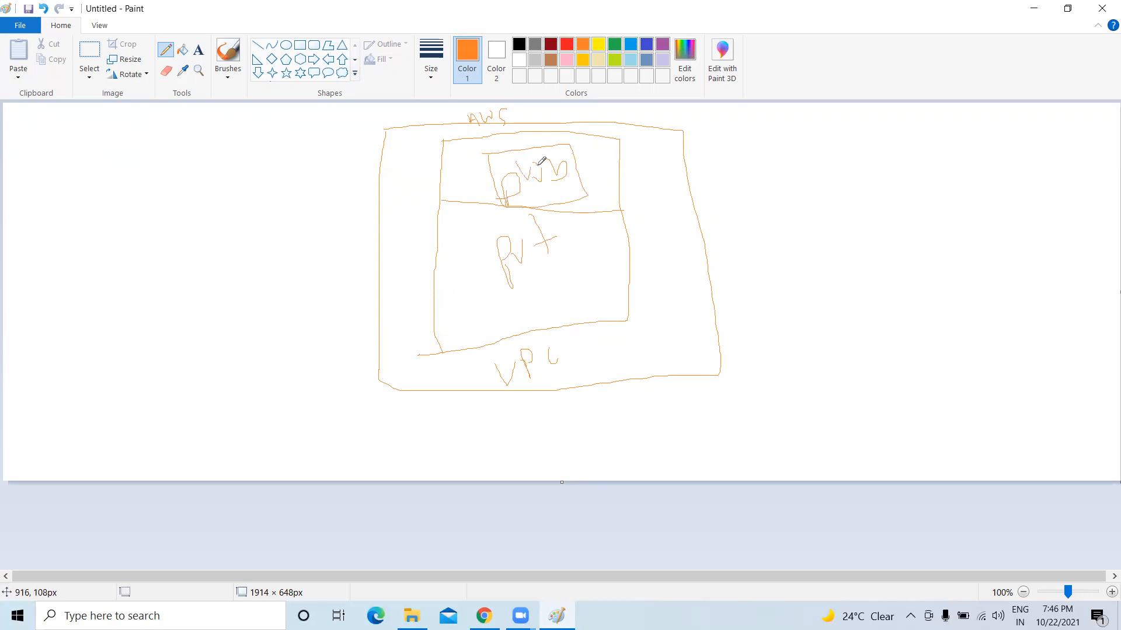
drag(482, 230, 490, 304)
mouse_move(476, 233)
mouse_down()
mouse_move(560, 220)
mouse_move(466, 292)
mouse_up()
mouse_move(525, 274)
mouse_down()
mouse_move(533, 261)
mouse_move(554, 266)
mouse_up()
Step: Draw an external computer outside the AWS box with lines to both VMs, crossing out the line to the private one
mouse_move(954, 190)
mouse_down()
mouse_move(958, 228)
mouse_move(984, 208)
mouse_move(957, 228)
mouse_move(989, 241)
mouse_move(960, 213)
mouse_move(565, 170)
mouse_up()
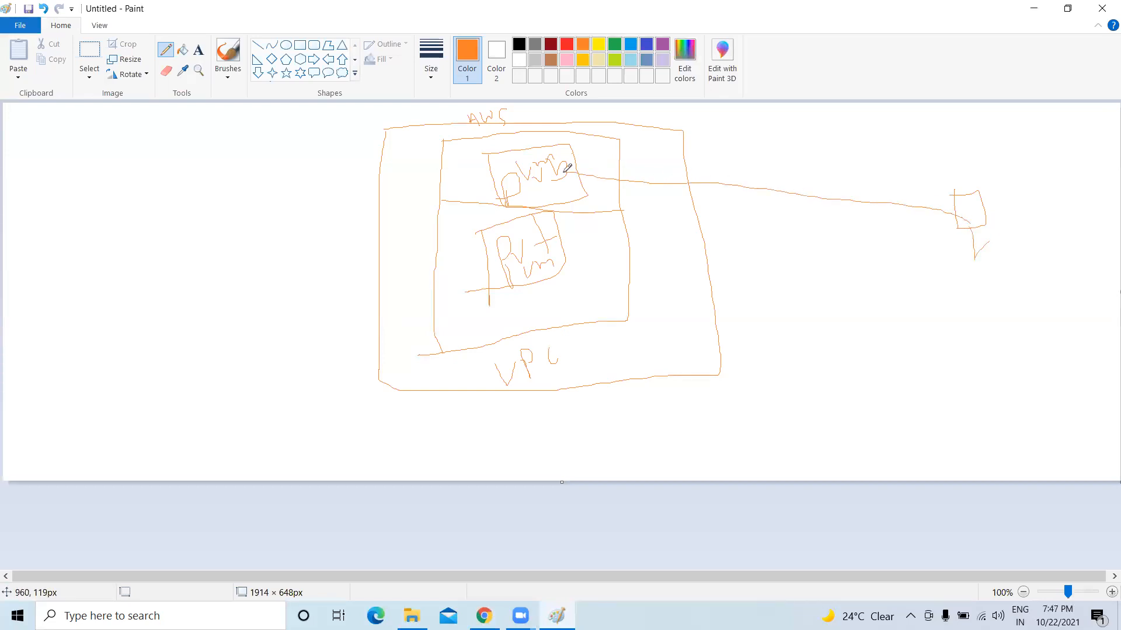
drag(958, 227, 534, 243)
mouse_move(822, 231)
mouse_down()
mouse_move(849, 246)
mouse_move(831, 259)
mouse_up()
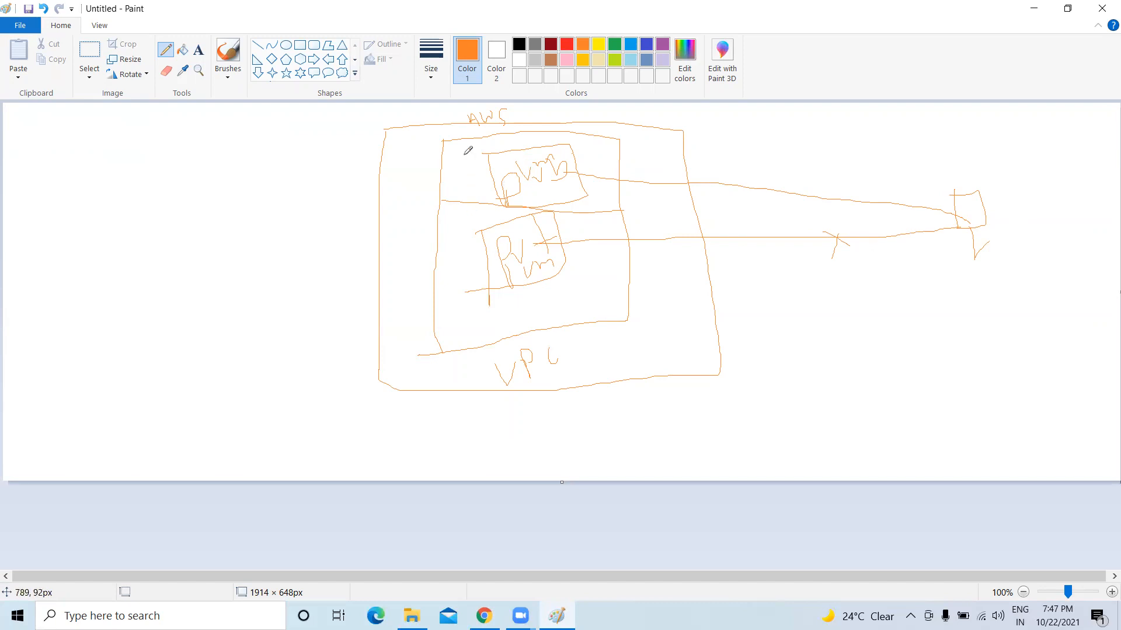
Step: Outline both VMs and label each outline "P-R", then add a gateway oval on the AWS box's edge linked to the VPC
drag(461, 149, 469, 213)
mouse_move(459, 151)
mouse_down()
mouse_move(578, 135)
mouse_move(600, 191)
mouse_move(476, 210)
mouse_up()
mouse_move(607, 143)
mouse_down()
mouse_move(611, 153)
mouse_move(650, 147)
mouse_up()
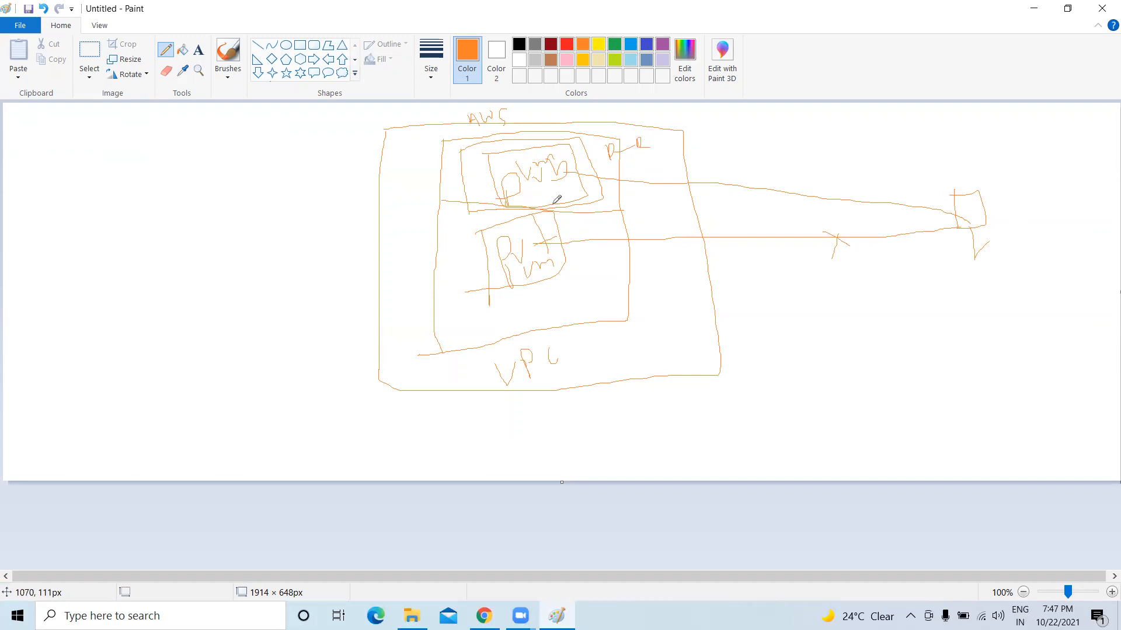
mouse_move(450, 233)
mouse_down()
mouse_move(474, 304)
mouse_move(477, 230)
mouse_up()
mouse_move(538, 211)
mouse_down()
mouse_move(580, 257)
mouse_move(487, 295)
mouse_up()
mouse_move(614, 256)
mouse_down()
mouse_move(612, 279)
mouse_move(630, 252)
mouse_move(663, 240)
mouse_move(672, 263)
mouse_up()
mouse_move(735, 193)
mouse_down()
mouse_move(723, 228)
mouse_move(726, 197)
mouse_move(698, 227)
mouse_move(731, 215)
mouse_move(607, 353)
mouse_move(579, 356)
mouse_move(578, 366)
mouse_move(602, 366)
mouse_up()
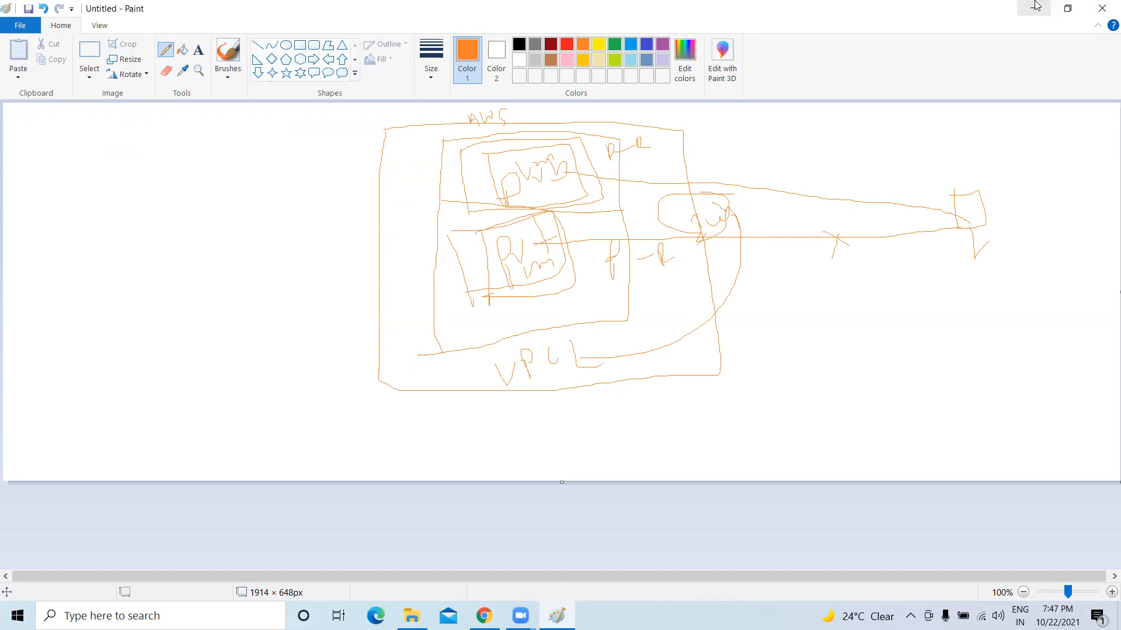
Step: Minimize Paint to return to Chrome, open the list of VPCs, and look through the available AWS regions
click(1036, 5)
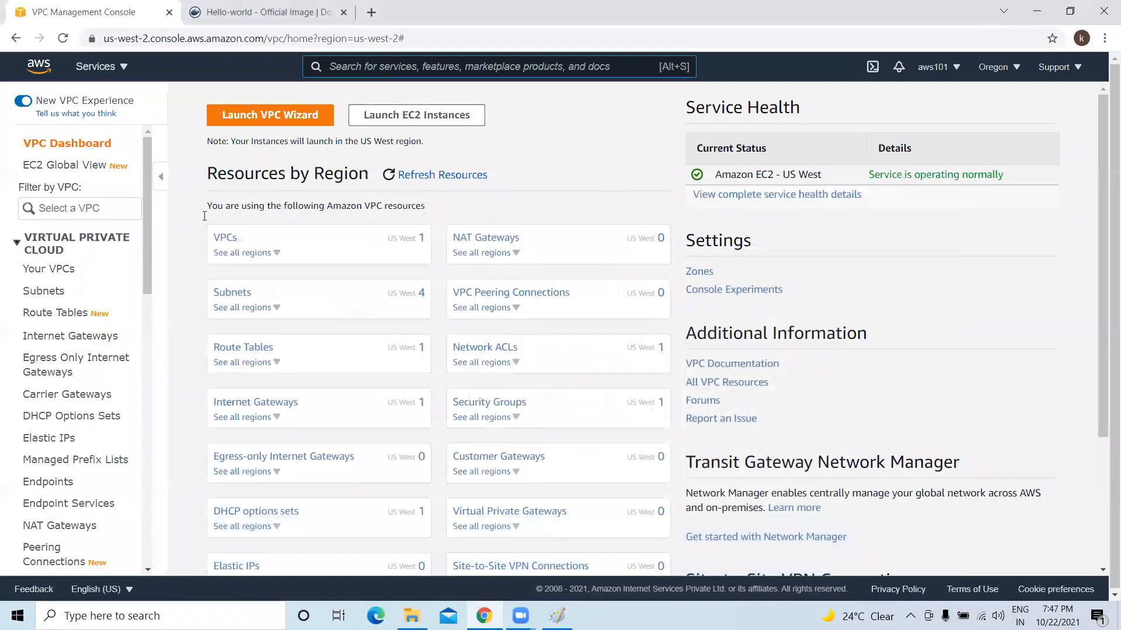
click(53, 273)
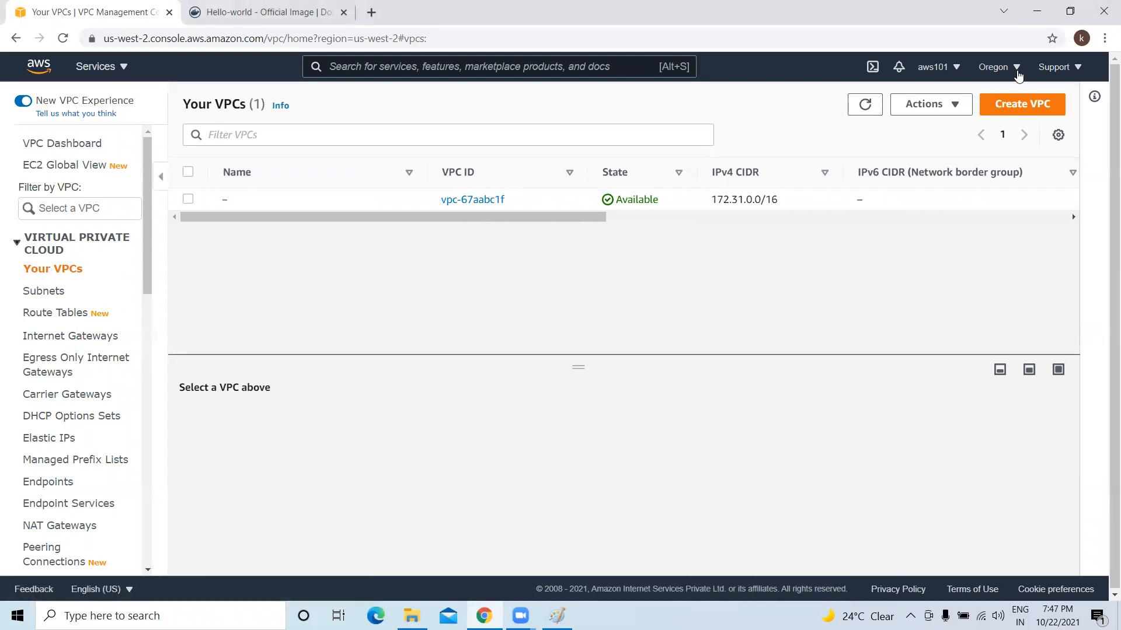
click(1017, 71)
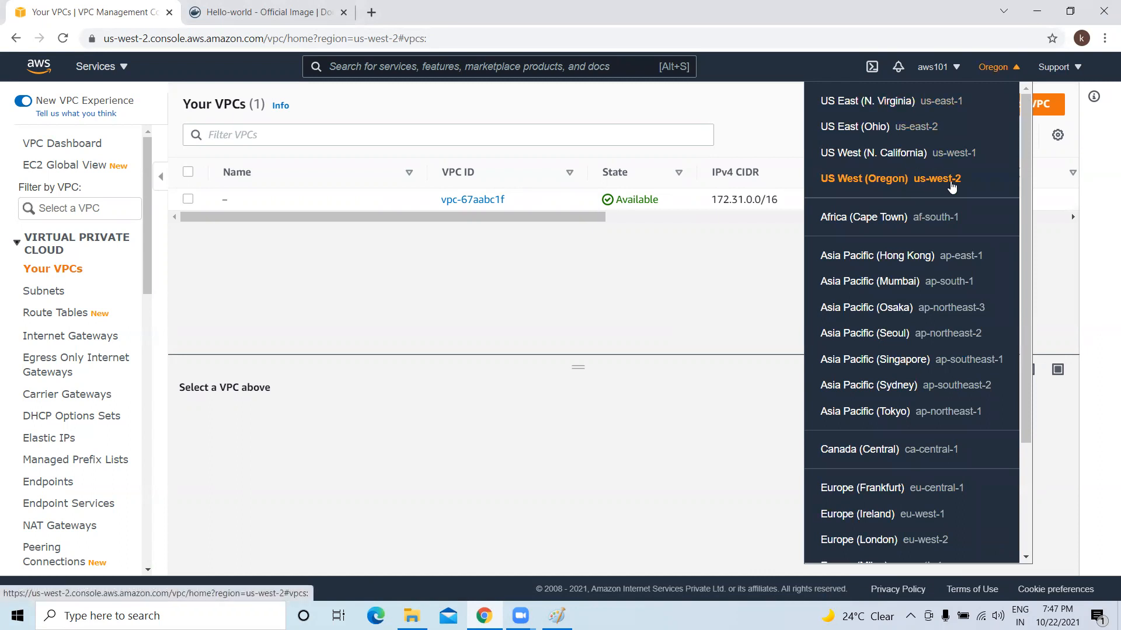
click(502, 303)
Step: Examine the existing VPC's ID, IPv4 CIDR, DHCP options set, main network ACL and Default VPC columns
drag(461, 216, 991, 225)
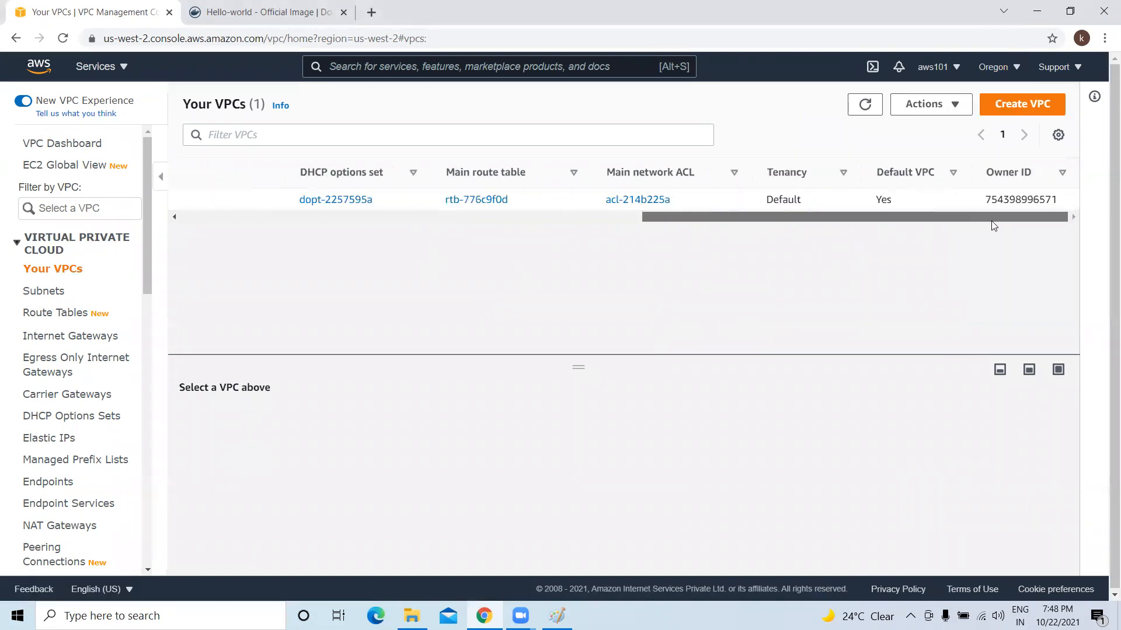
drag(601, 230, 199, 226)
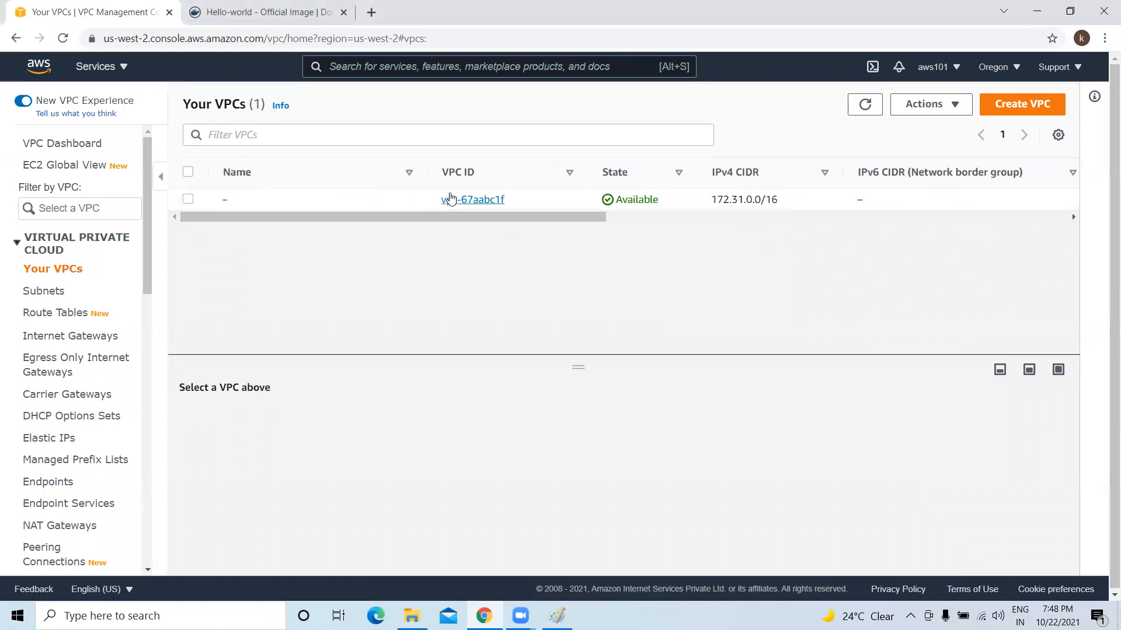
drag(535, 222, 649, 236)
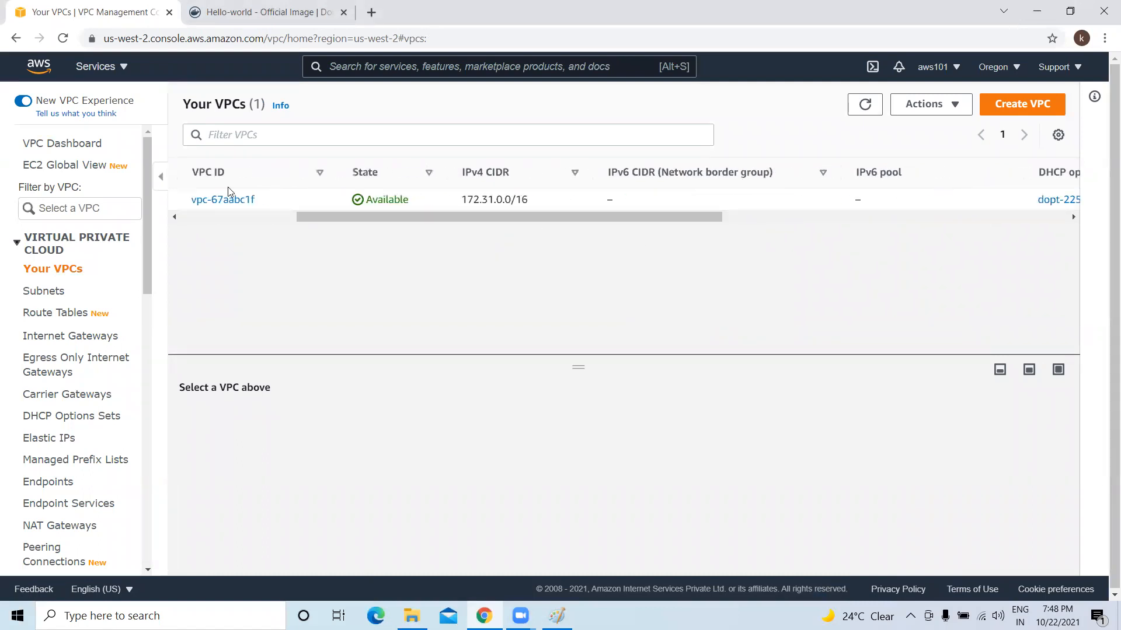
drag(523, 202, 729, 239)
click(474, 213)
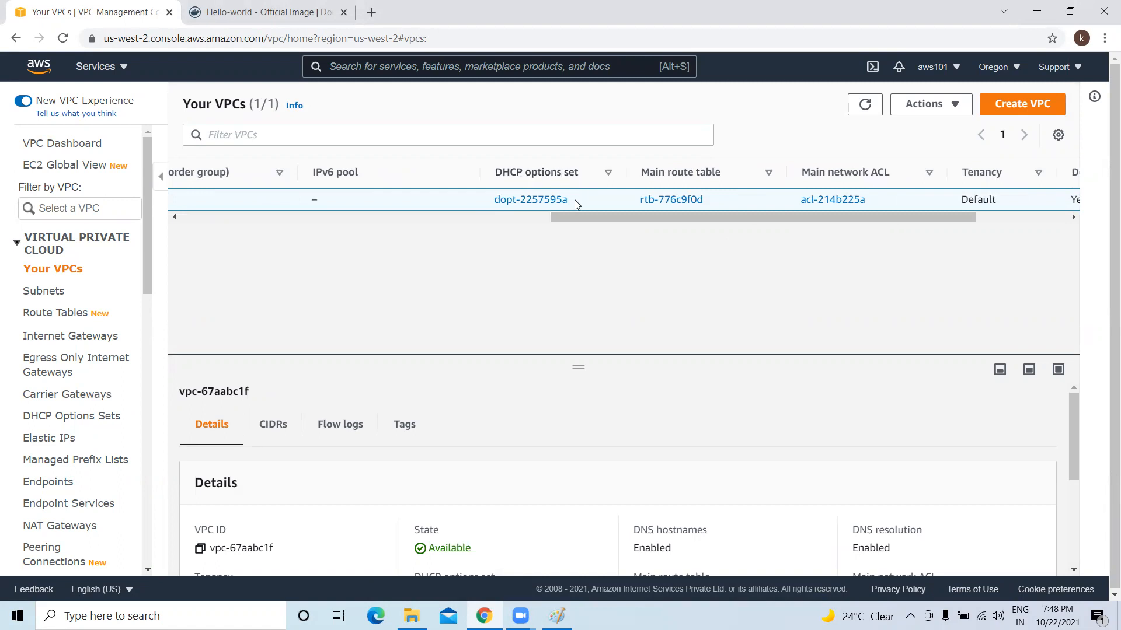
drag(574, 200, 490, 200)
drag(719, 218, 824, 224)
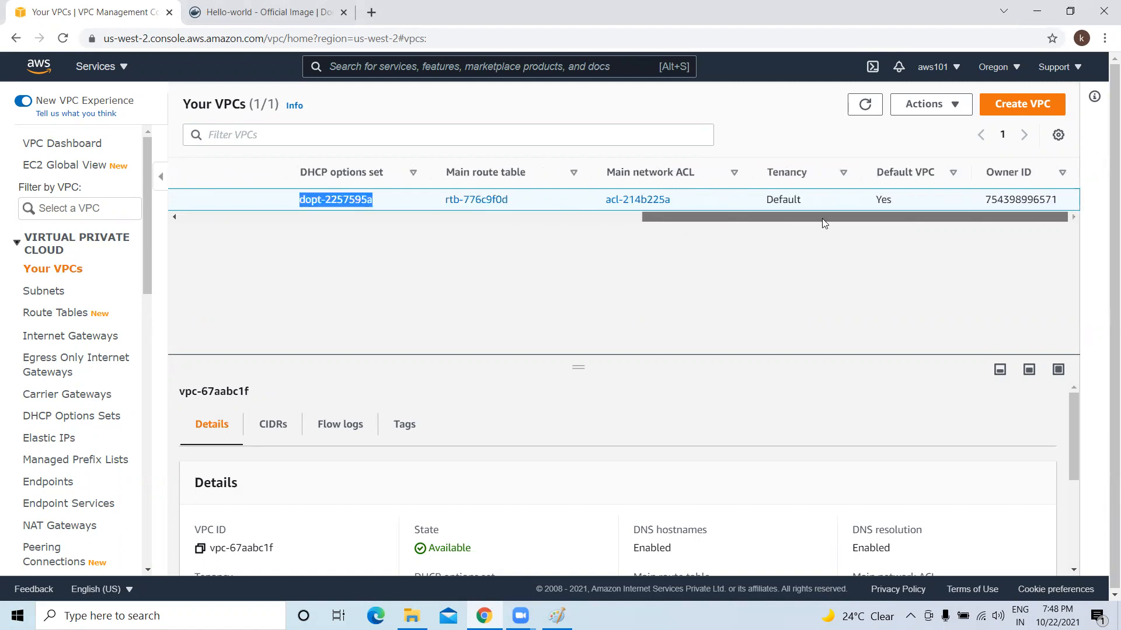
drag(674, 200, 604, 200)
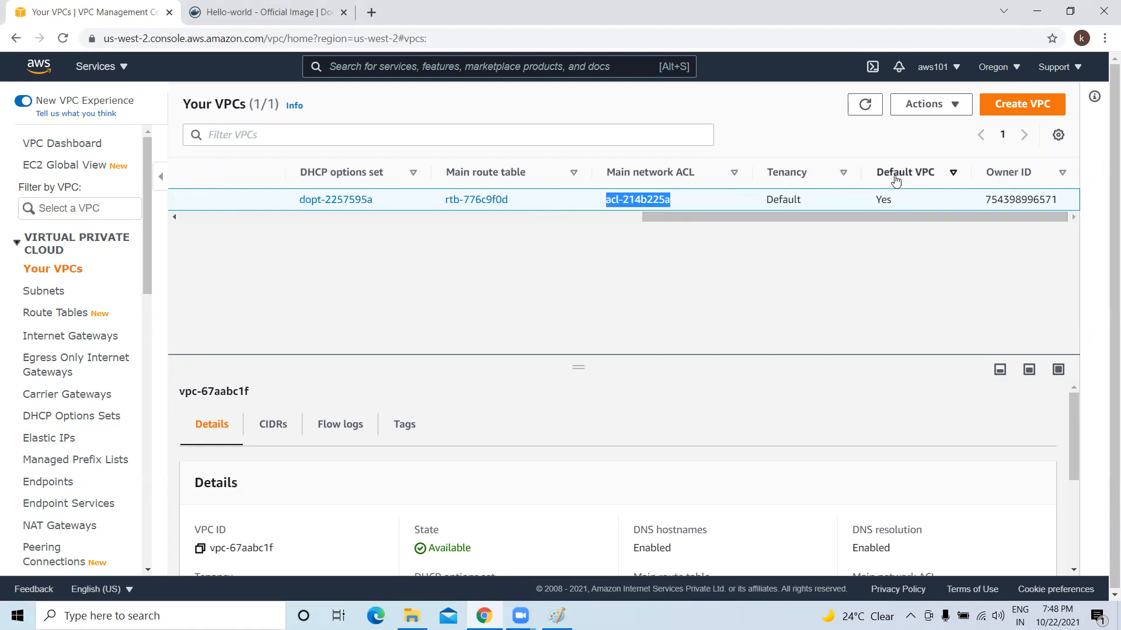
drag(897, 203, 383, 227)
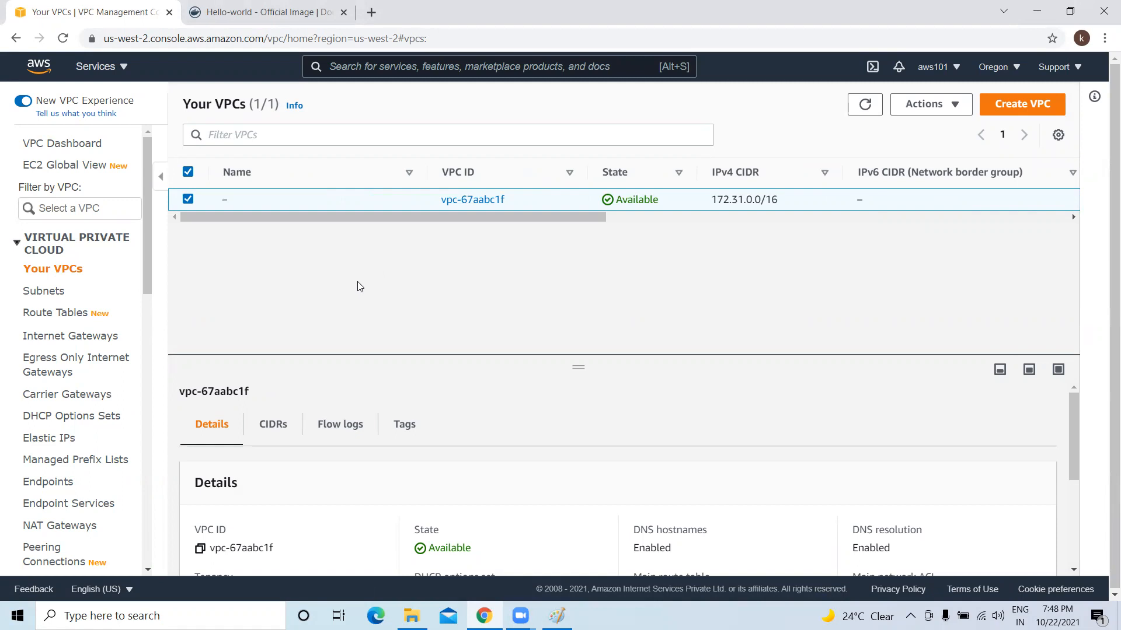
Step: Create a VPC named verizon-vpc with the IPv4 CIDR block 192.168.0.0/16
click(1028, 109)
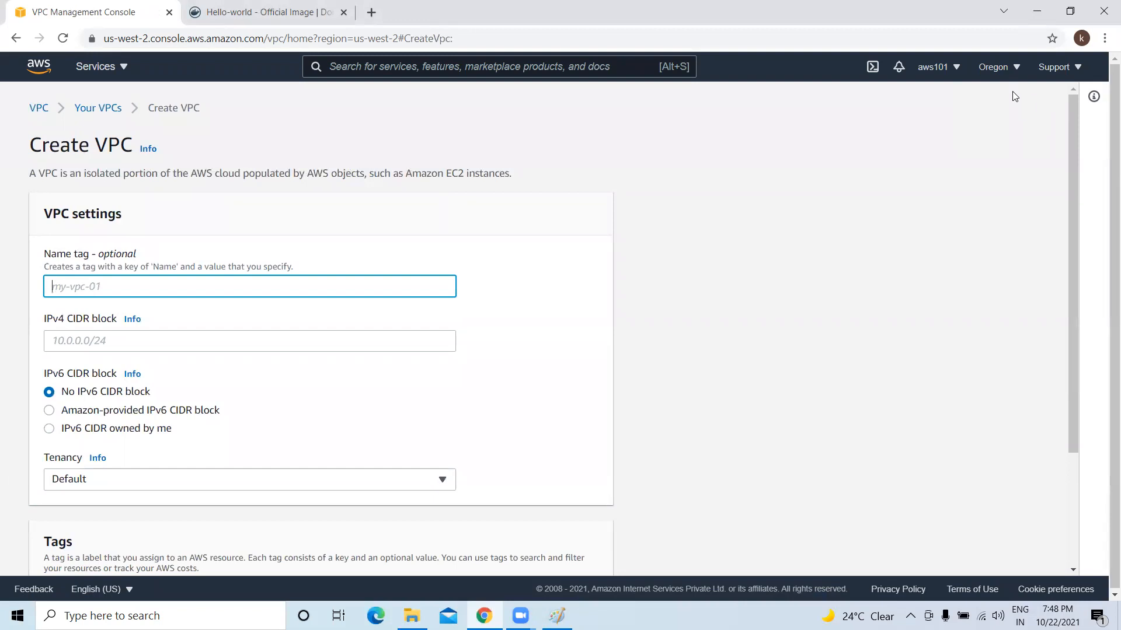
text(verizon-vpc)
click(156, 342)
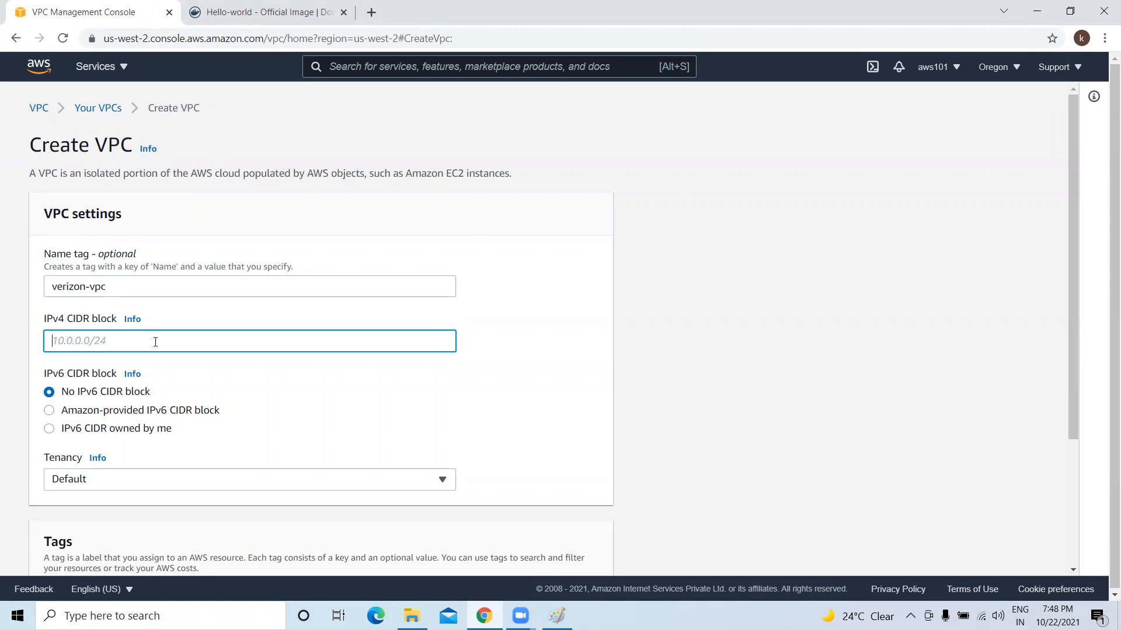
text(192)
text(.168.0.0/16)
scroll(156, 341, down, 3)
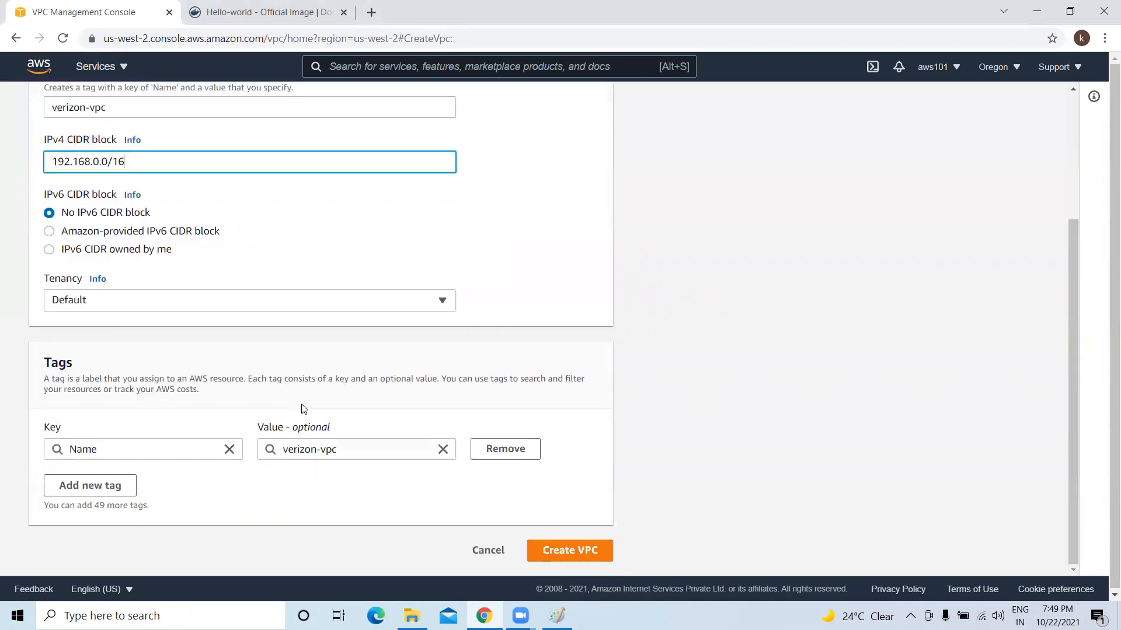
click(585, 547)
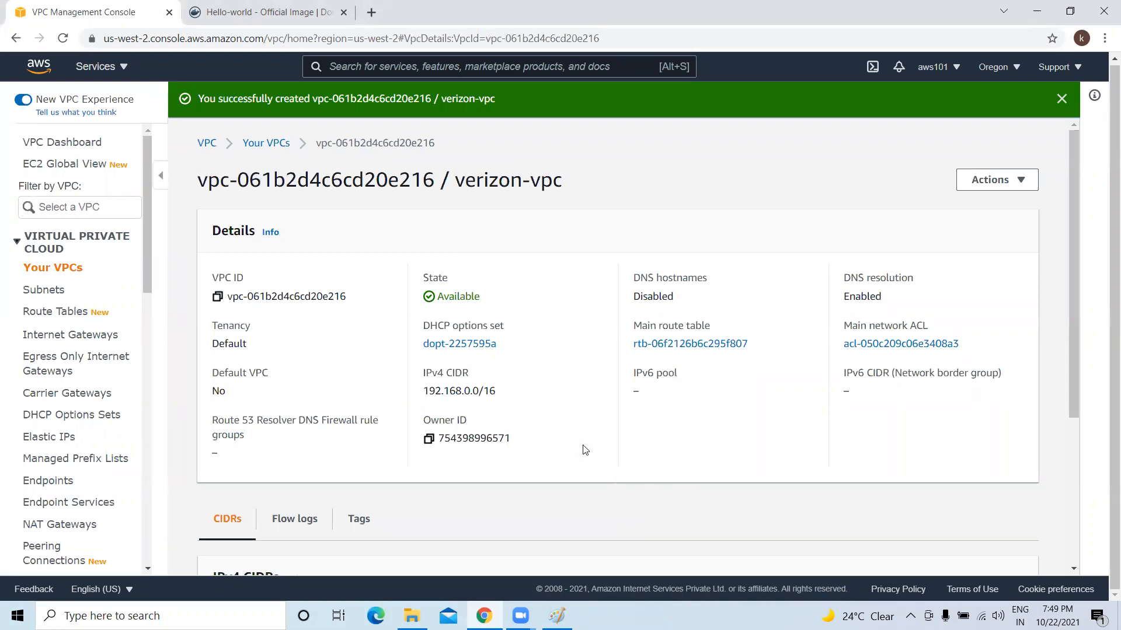
Step: Check verizon-vpc's IPv4 CIDR, compare the Default VPC values of both VPCs in the list, and dismiss the success notification
drag(497, 391, 434, 391)
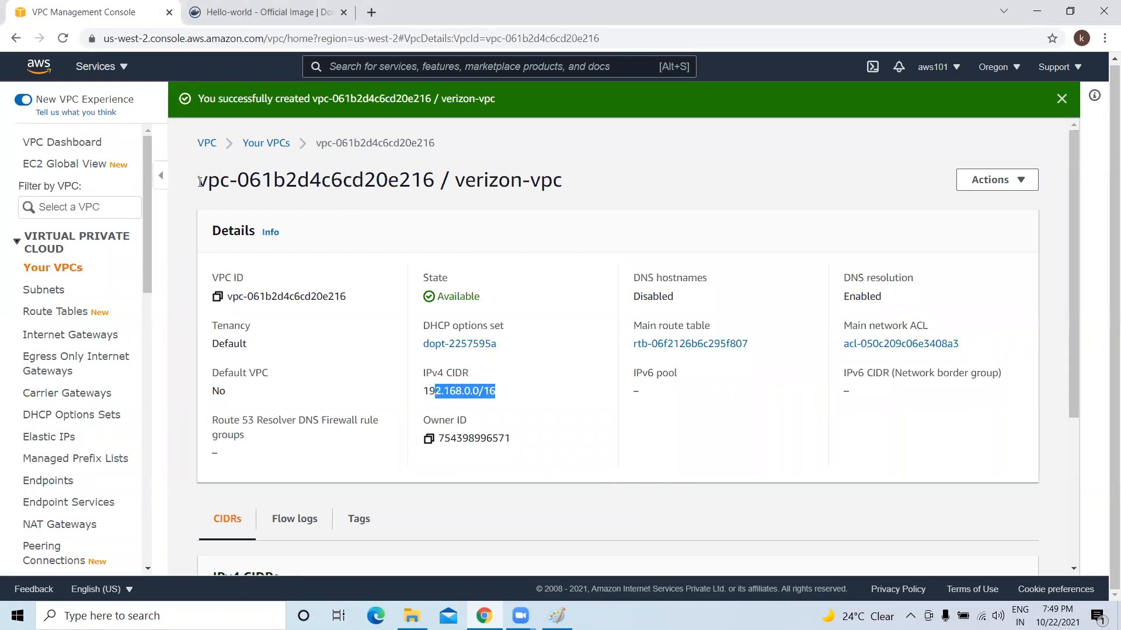
click(66, 263)
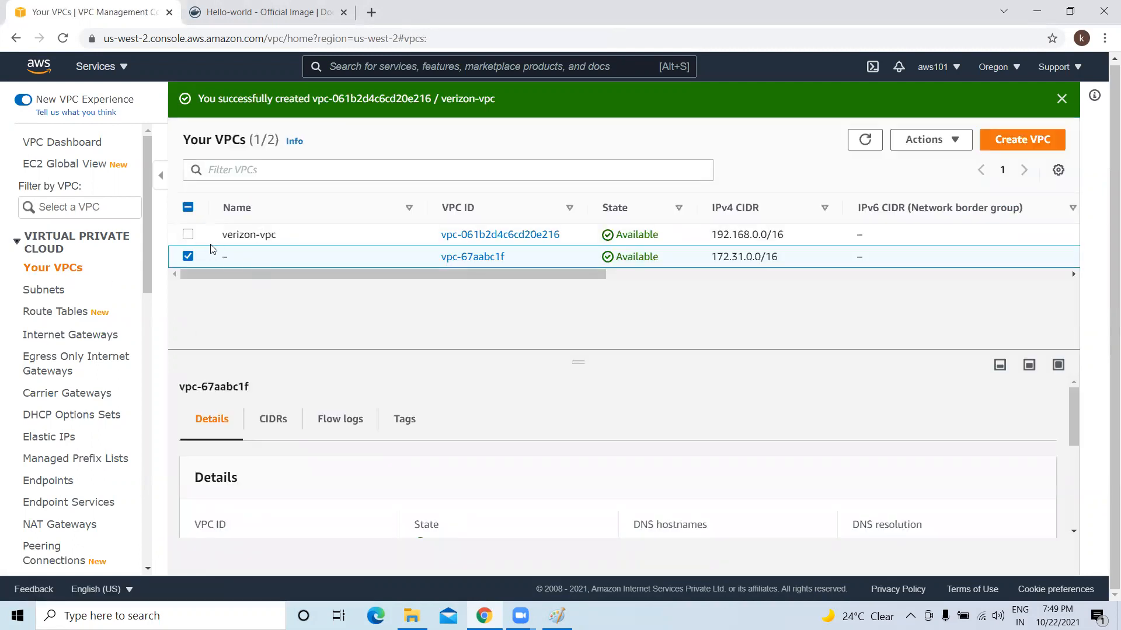
drag(223, 234, 276, 234)
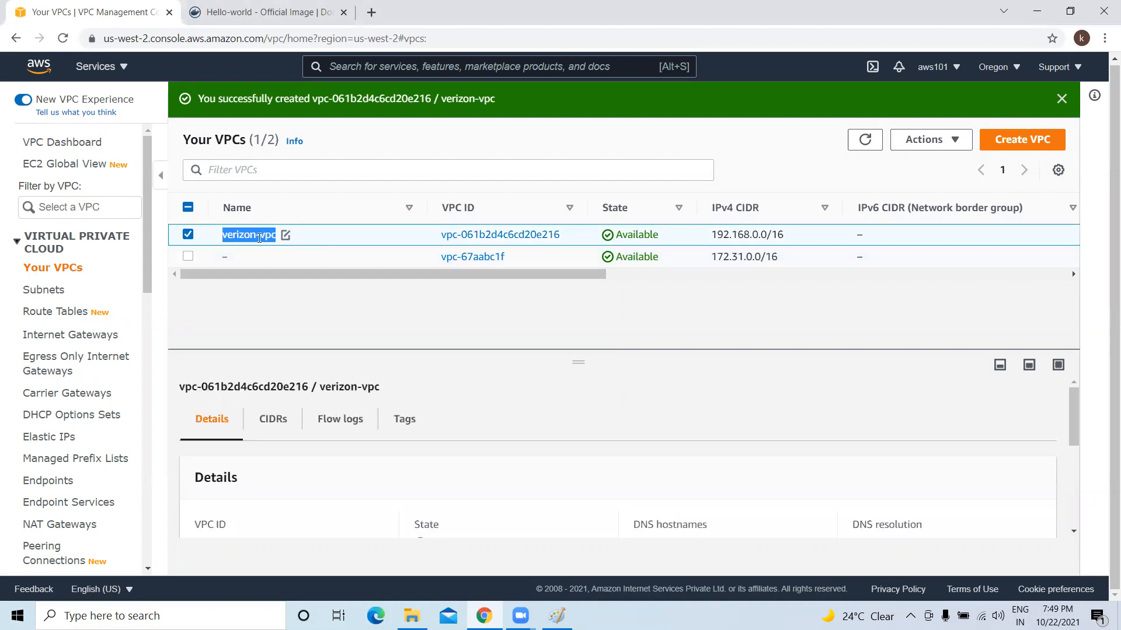
click(187, 234)
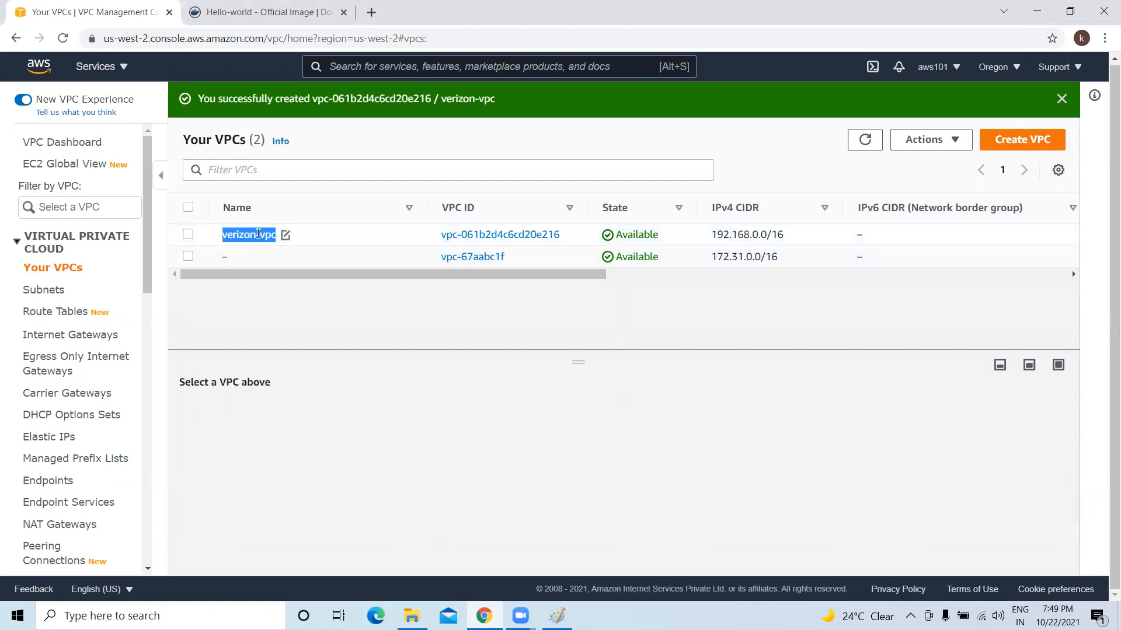
drag(475, 274, 928, 282)
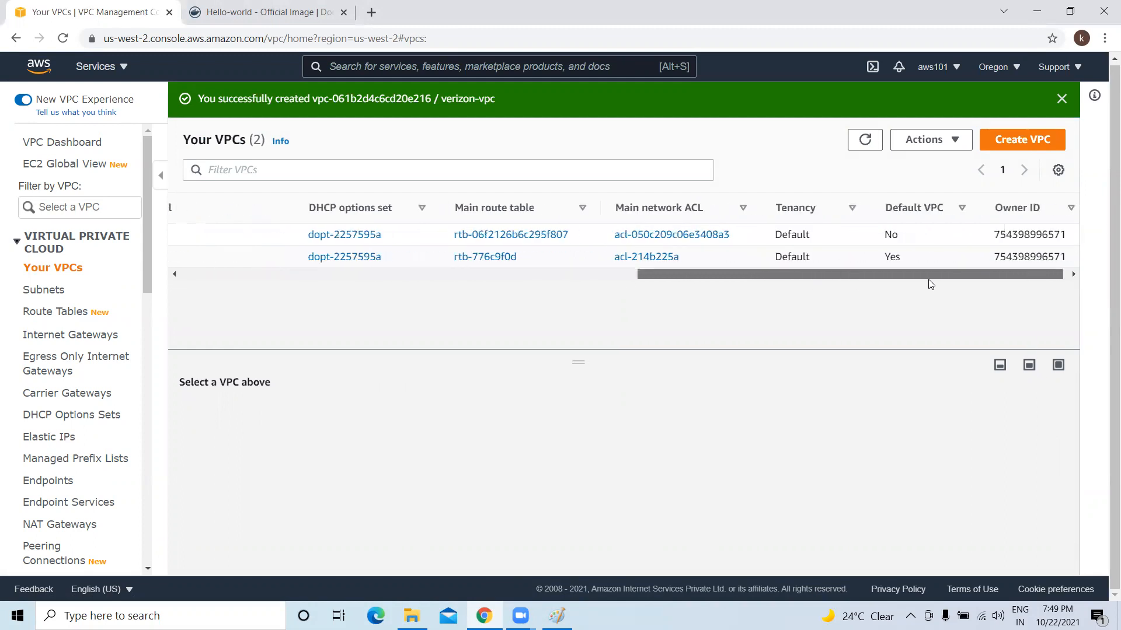
double_click(873, 259)
double_click(880, 235)
drag(884, 276, 181, 264)
click(188, 234)
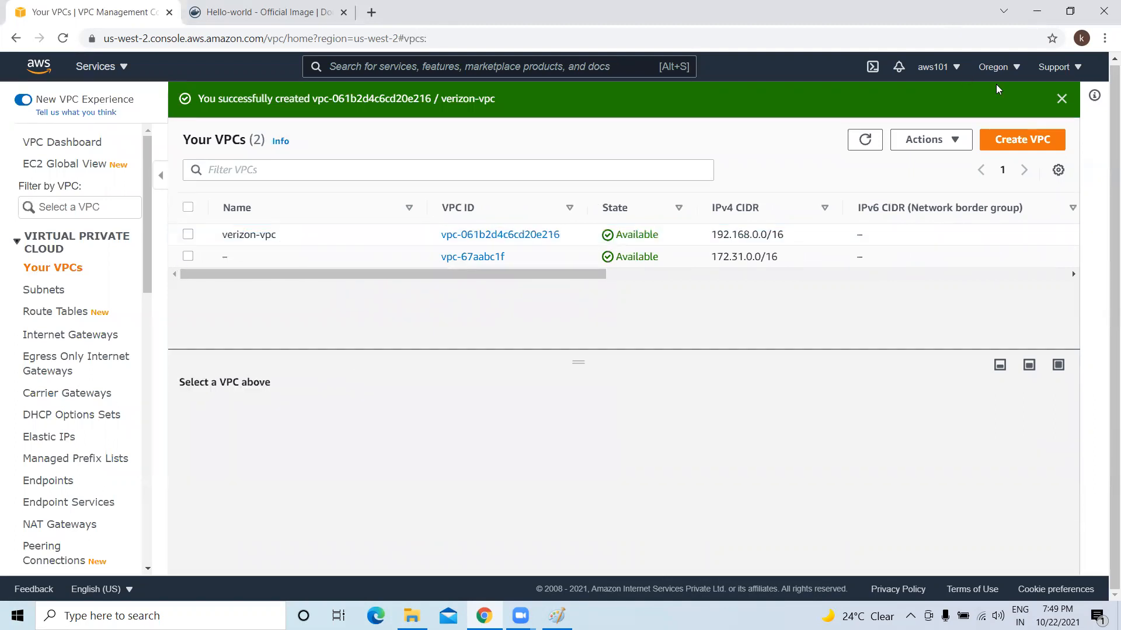
click(1061, 99)
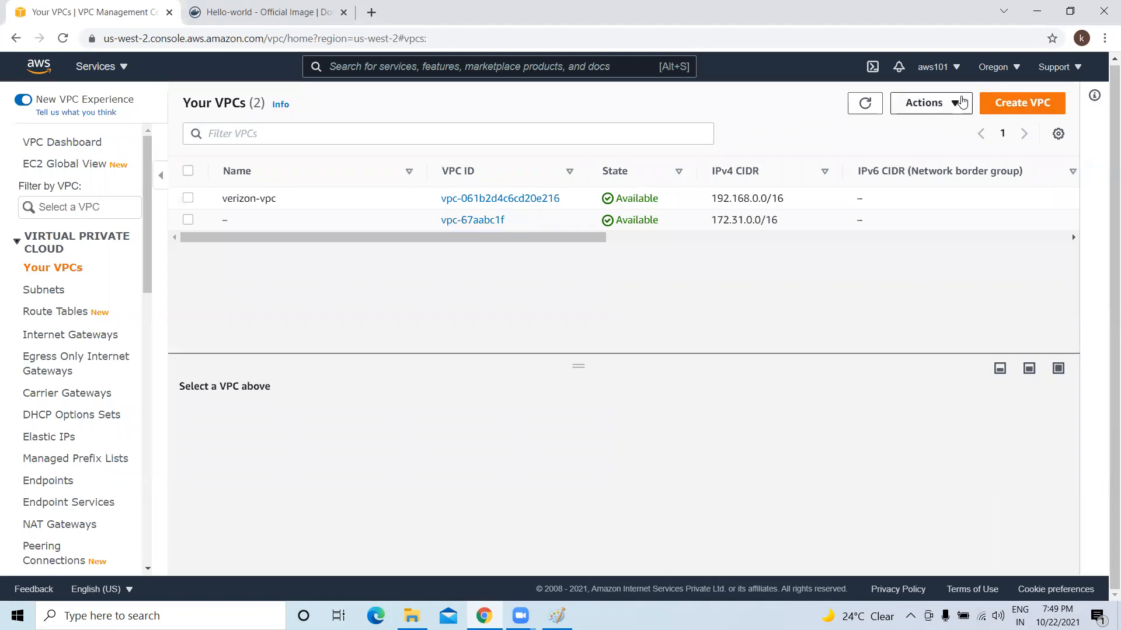
Step: Open the subnets list and examine the IPv4 CIDR and Availability Zone columns
click(32, 290)
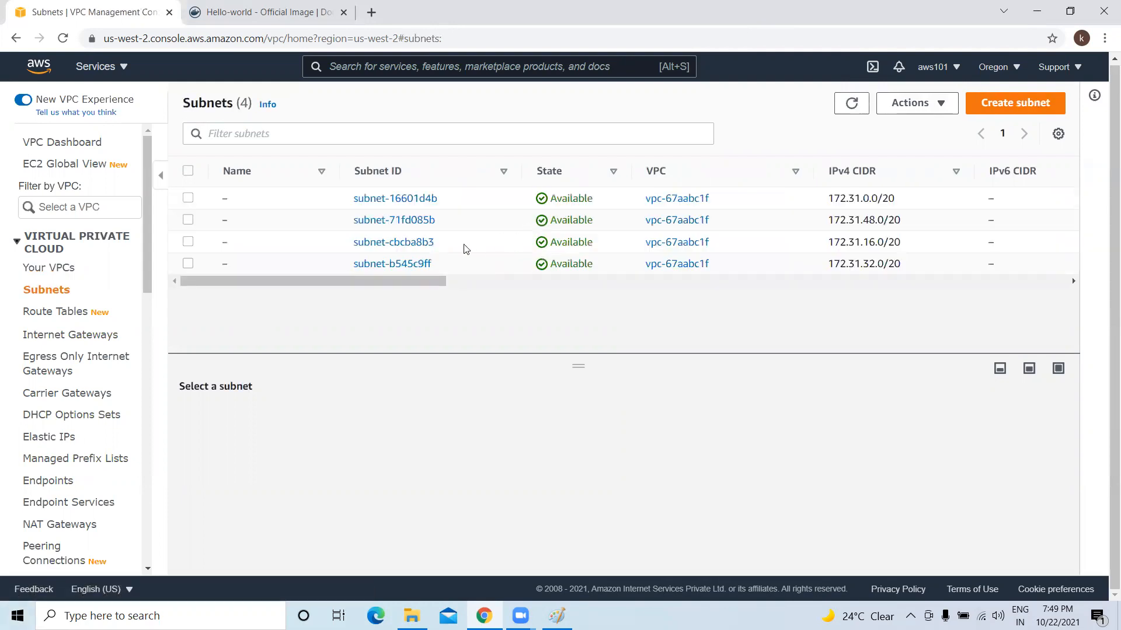
drag(411, 283, 604, 283)
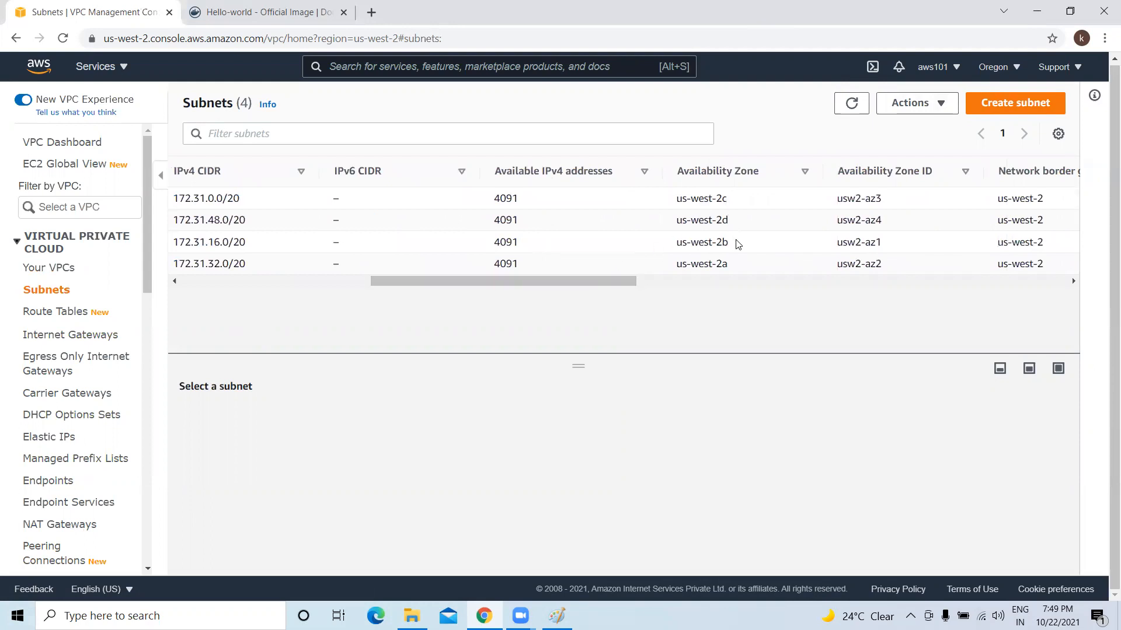
Step: Start creating a new subnet and choose verizon-vpc as its VPC
drag(633, 295, 313, 305)
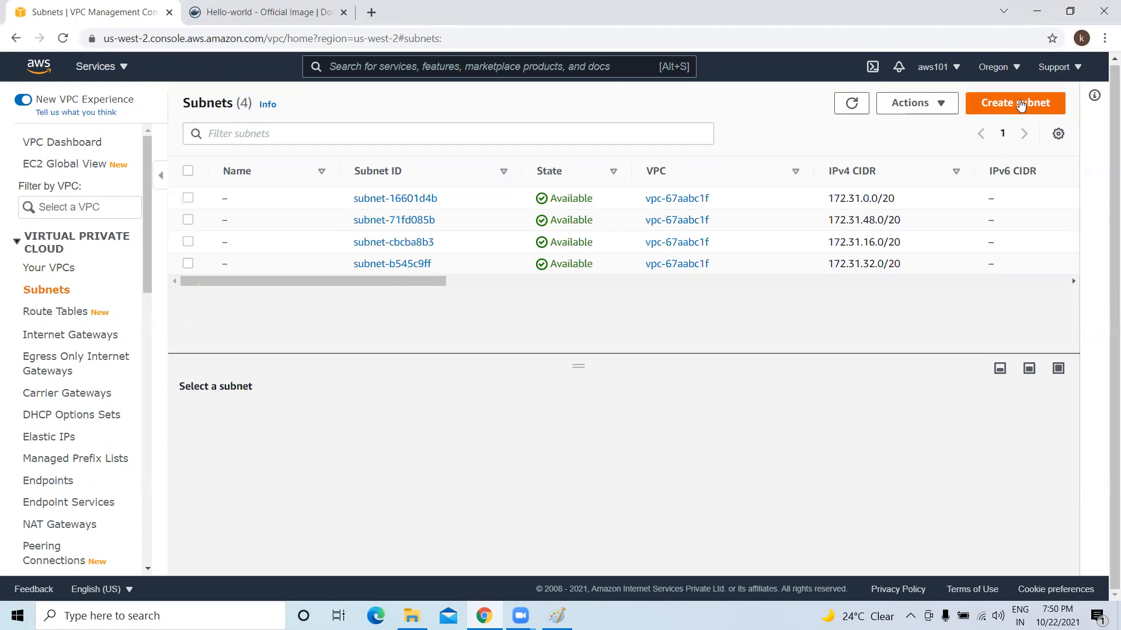
click(1020, 104)
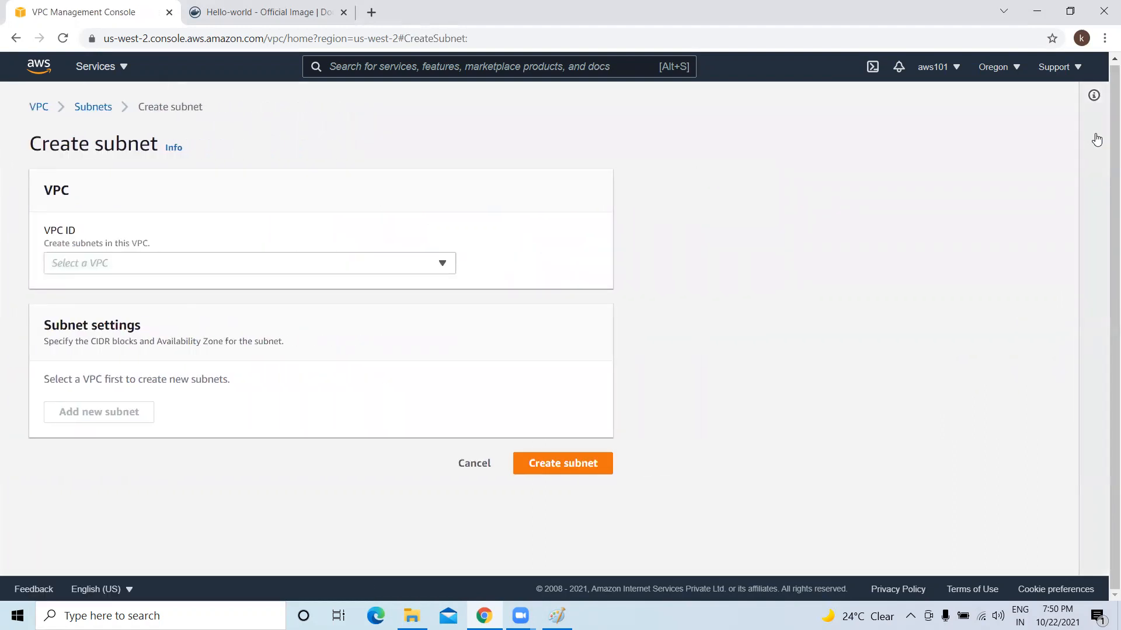
click(100, 268)
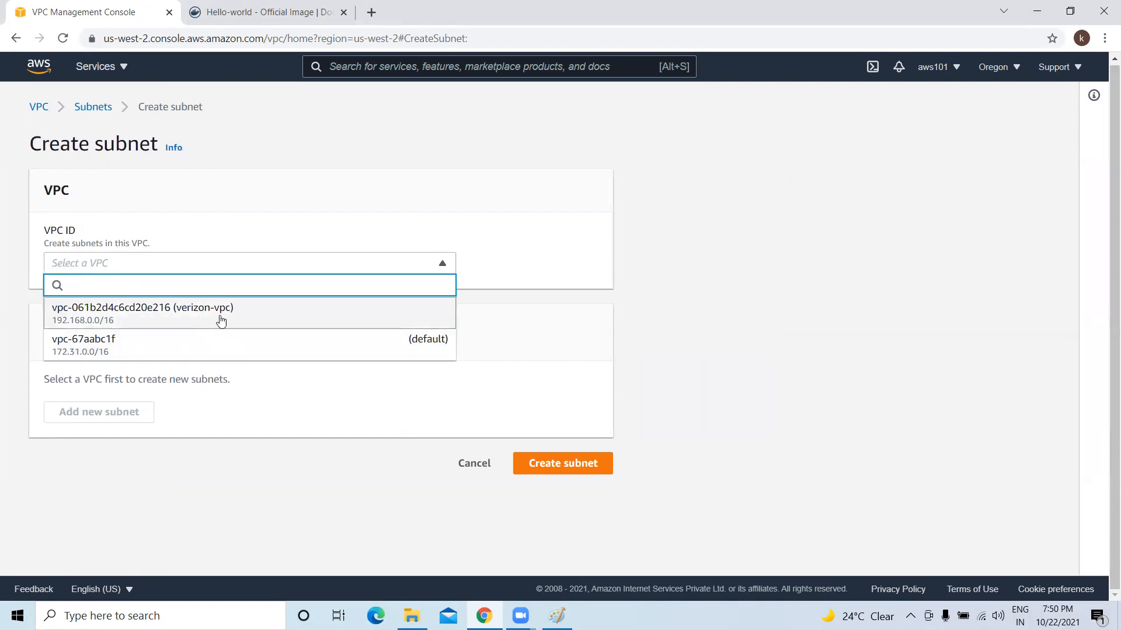
click(186, 316)
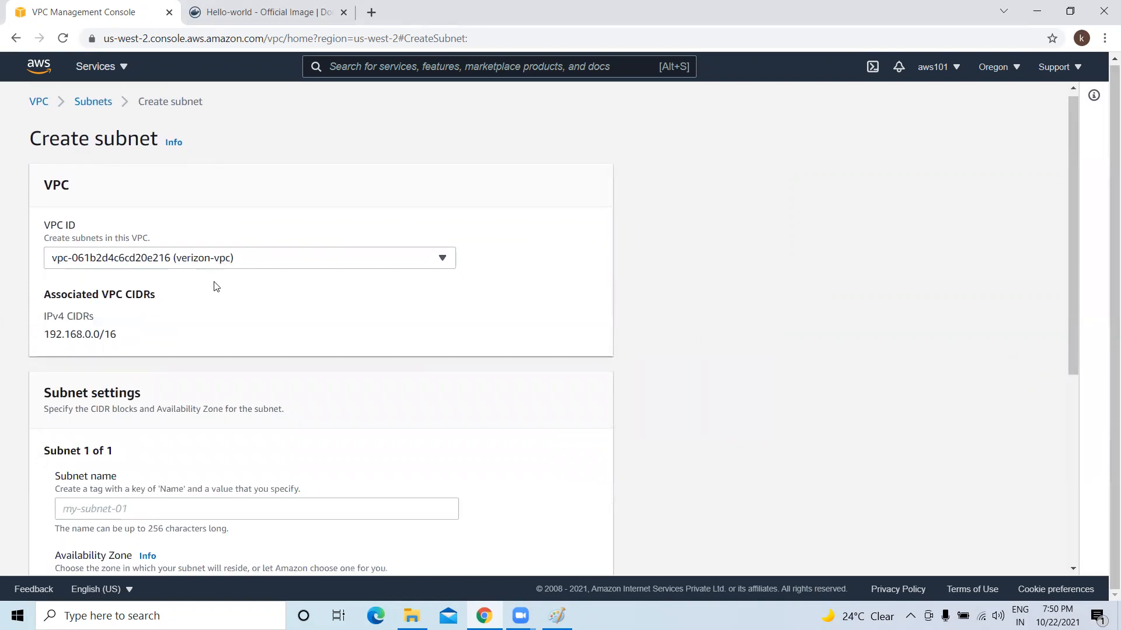
Step: Name the subnet verizon-public-subnet and place it in the us-west-2a Availability Zone
scroll(213, 286, down, 1)
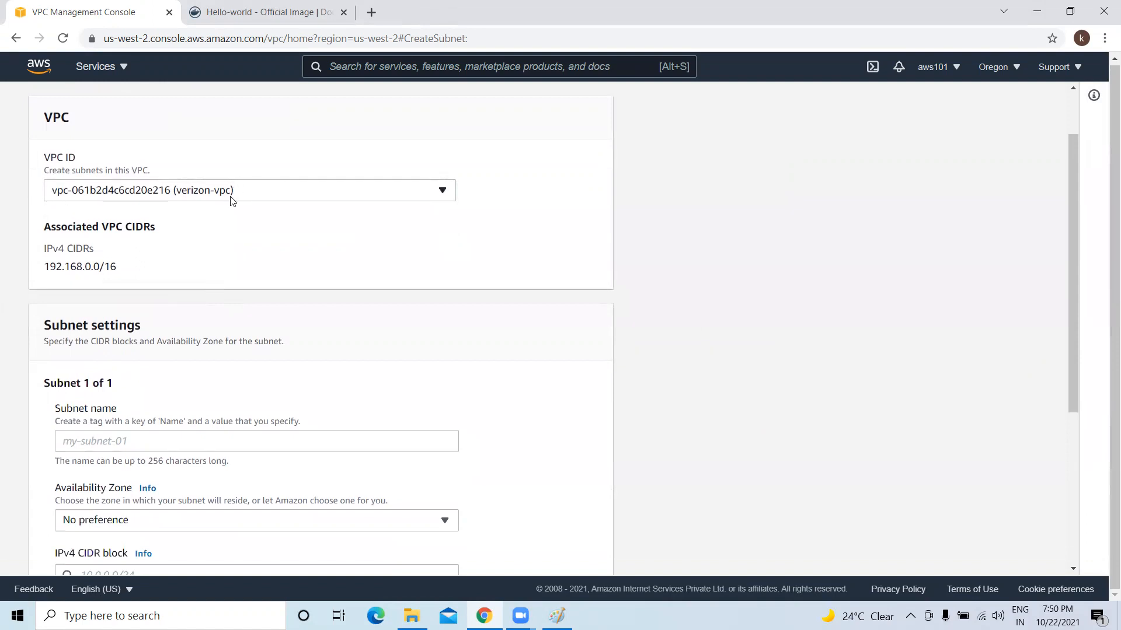
scroll(128, 251, down, 2)
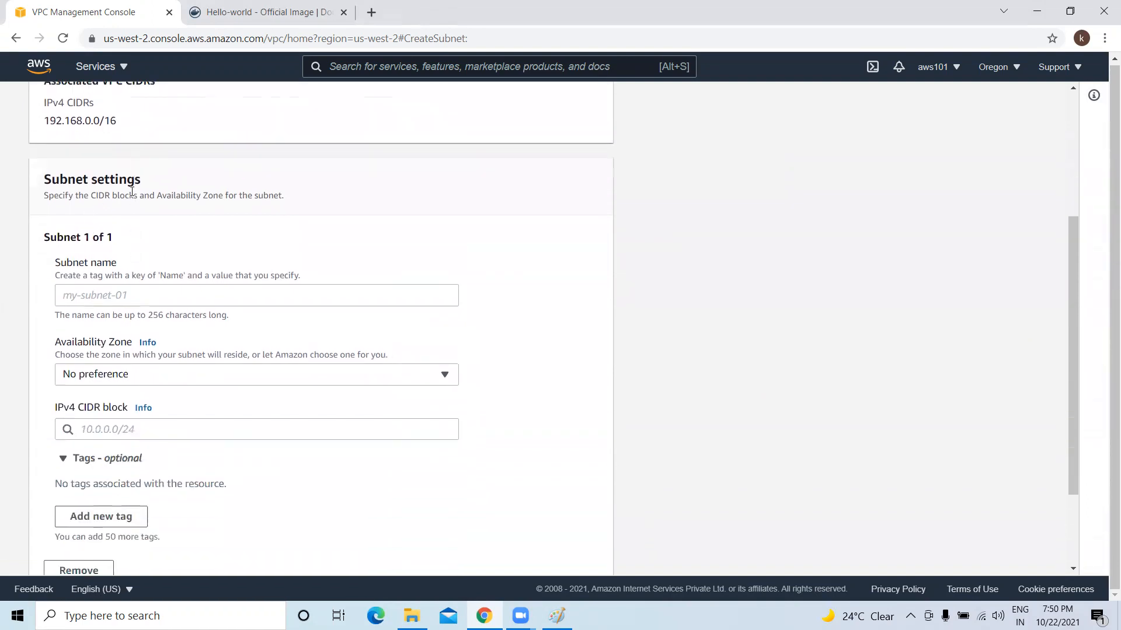
click(112, 292)
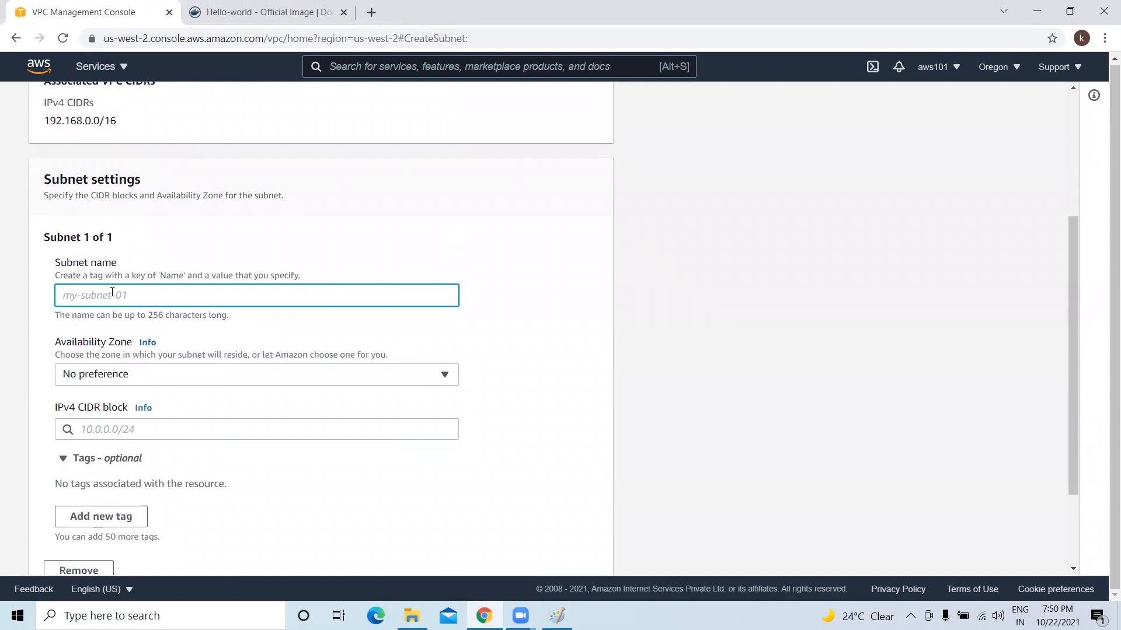
text(verizon)
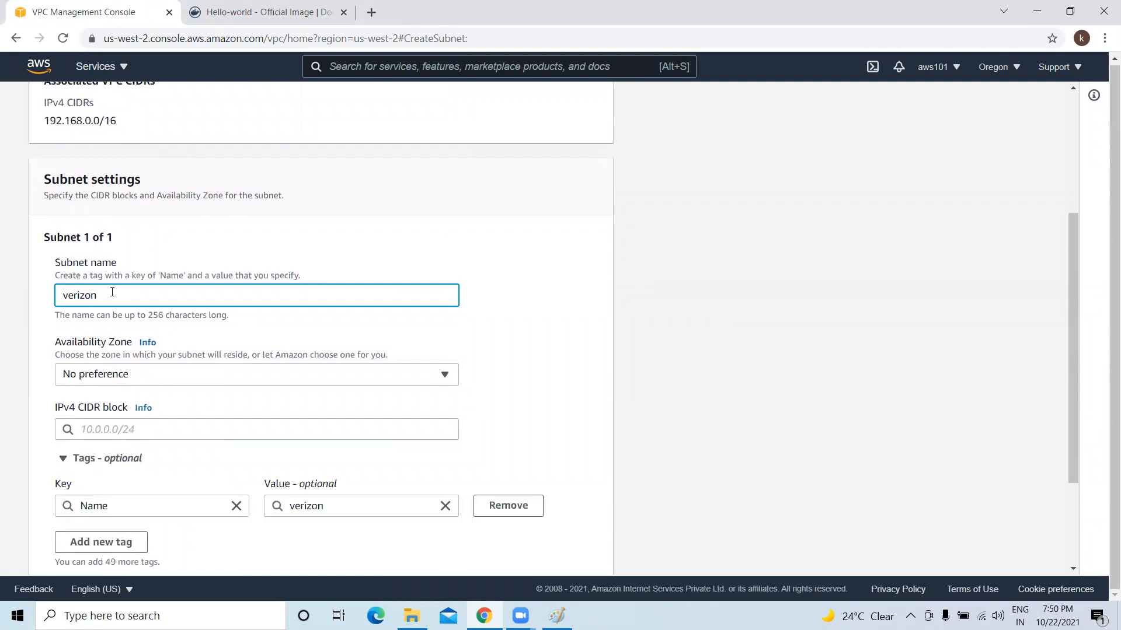
text(-public-subnet)
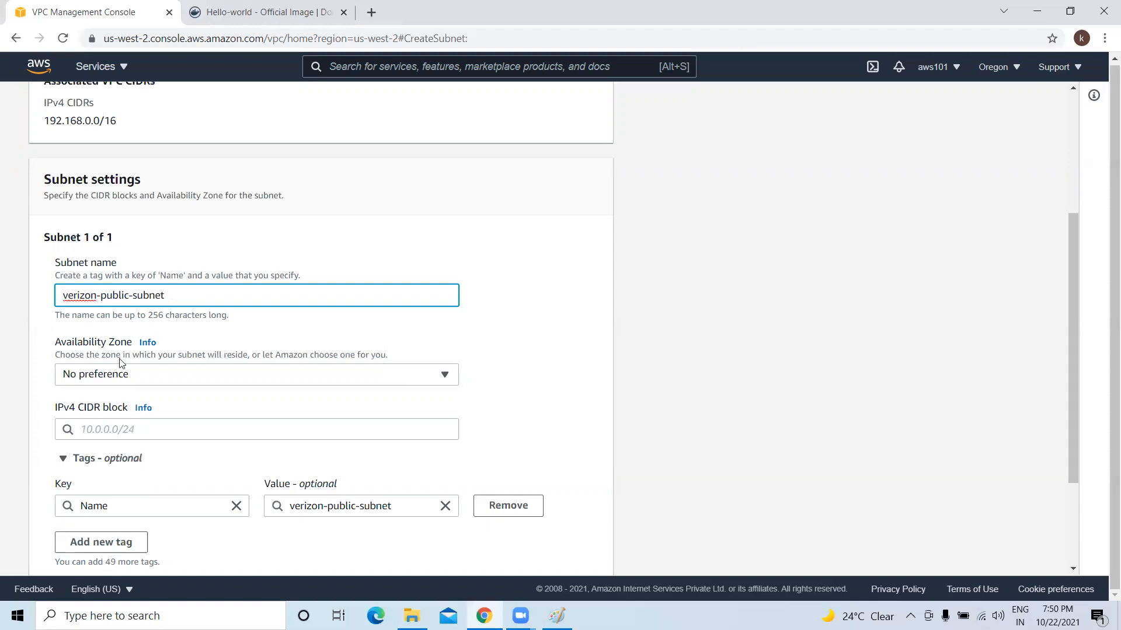
scroll(122, 362, down, 1)
click(164, 308)
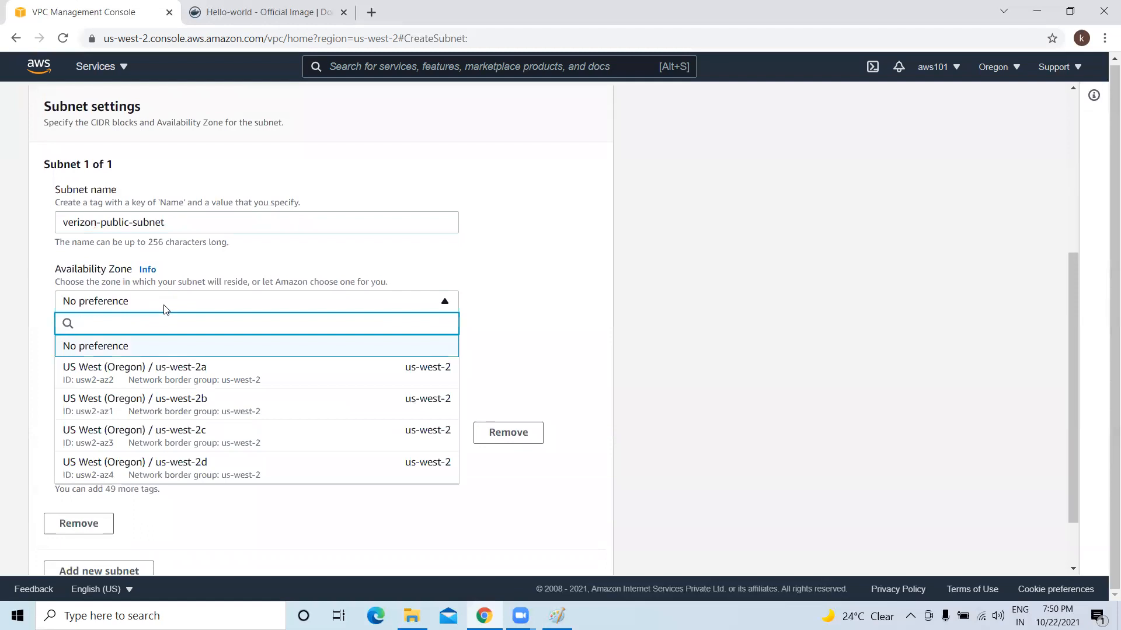
click(212, 382)
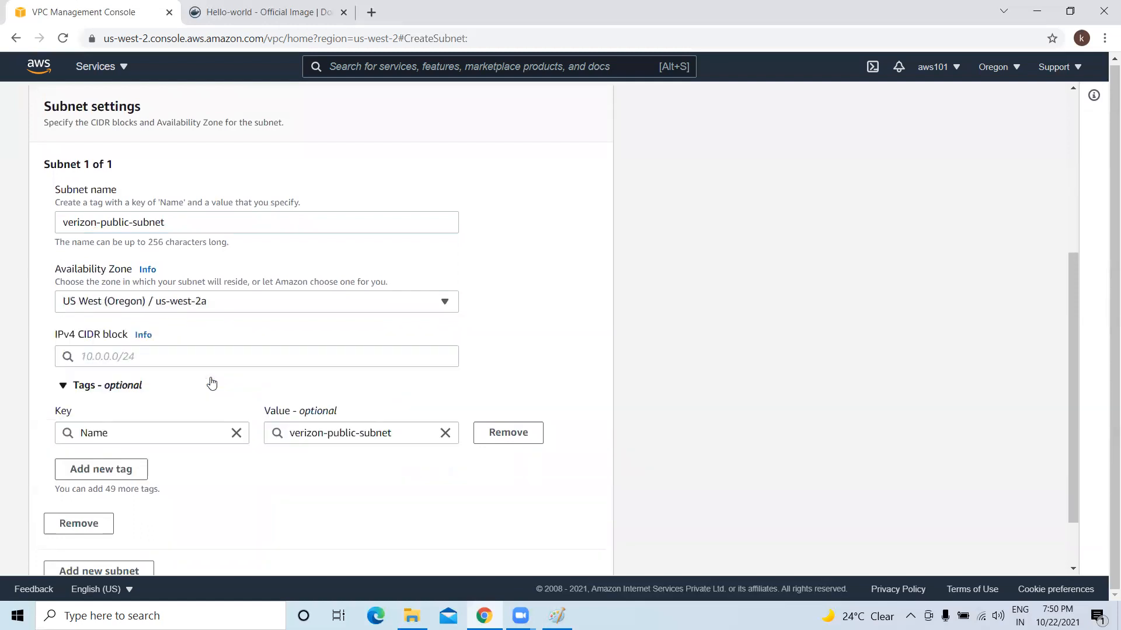
Step: Assign the IPv4 CIDR block 192.168.10.0/24 to verizon-public-subnet and create the subnet
scroll(169, 374, down, 1)
click(124, 284)
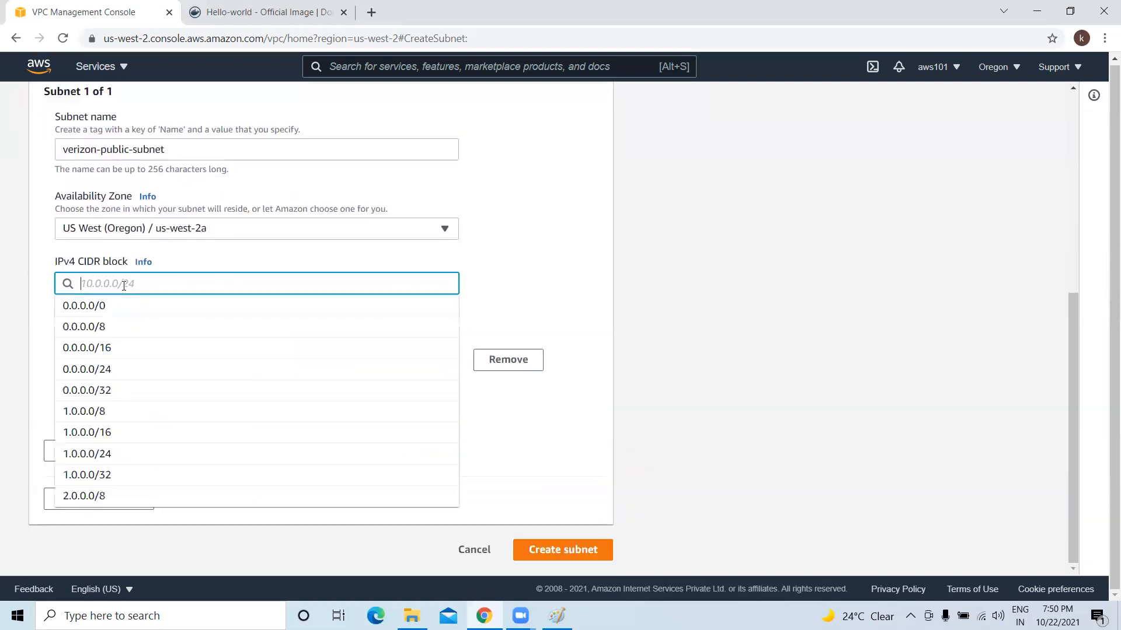
text(19)
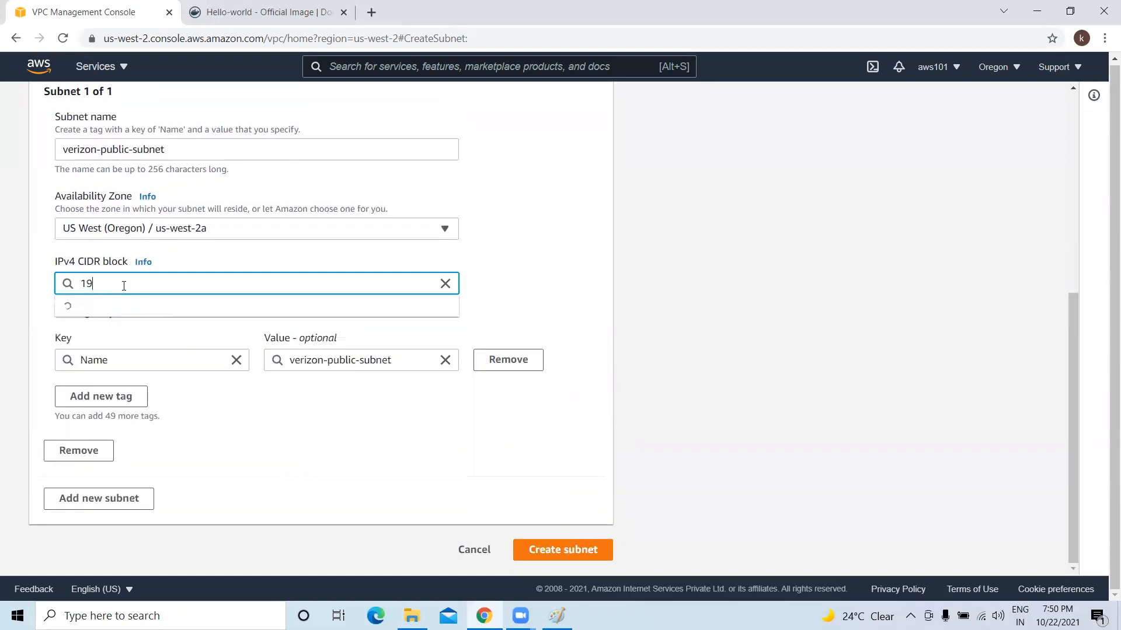
text(2.168)
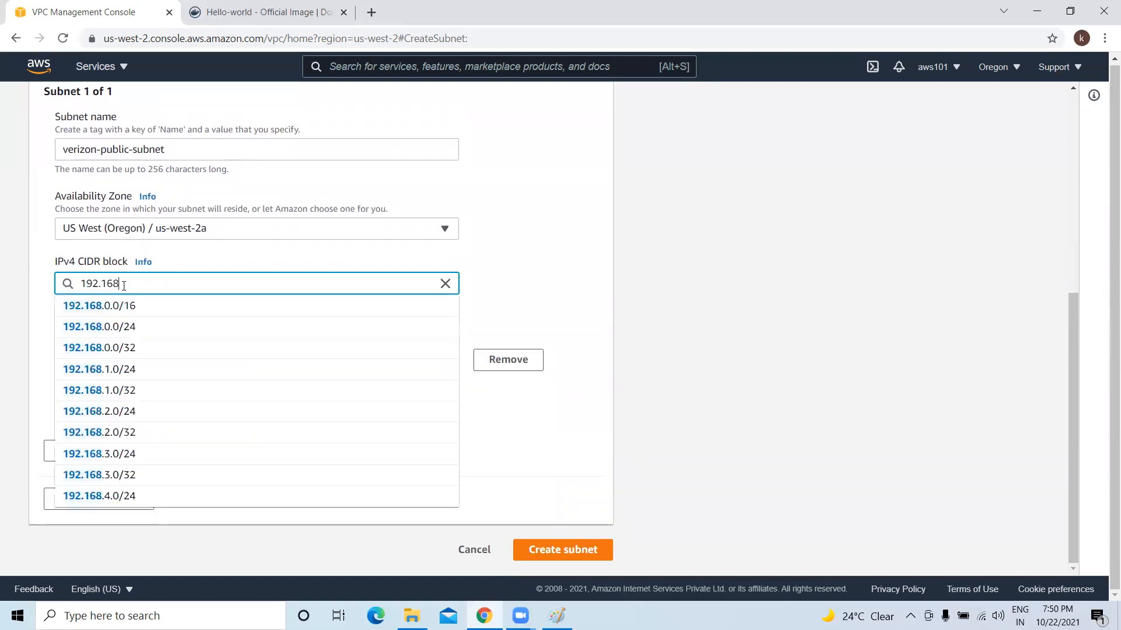
text(.10.)
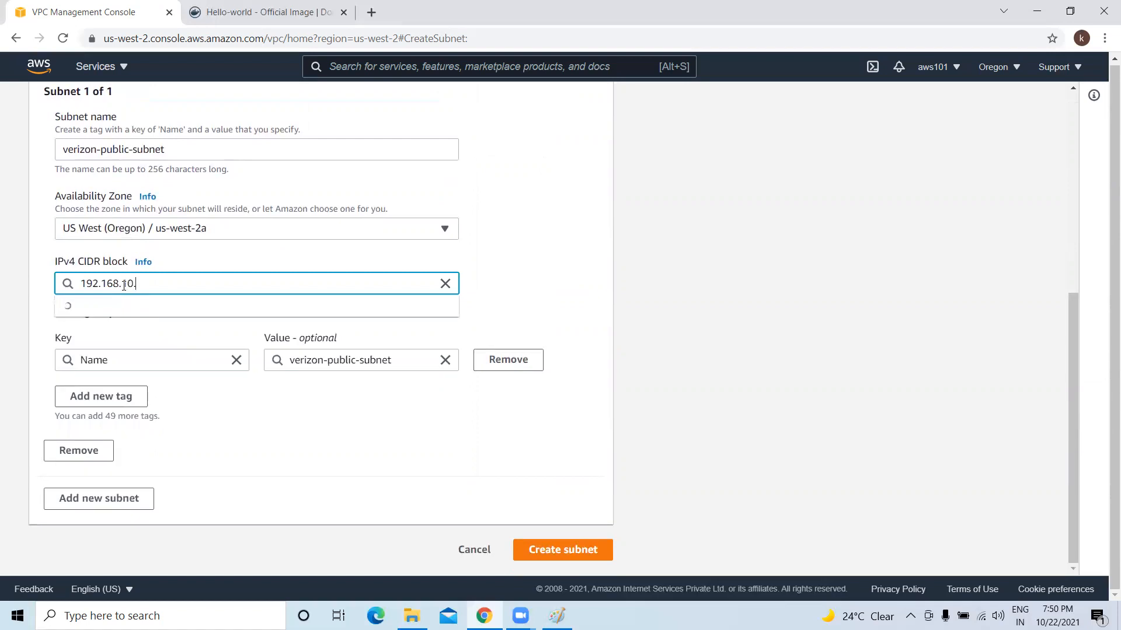
text(0/24)
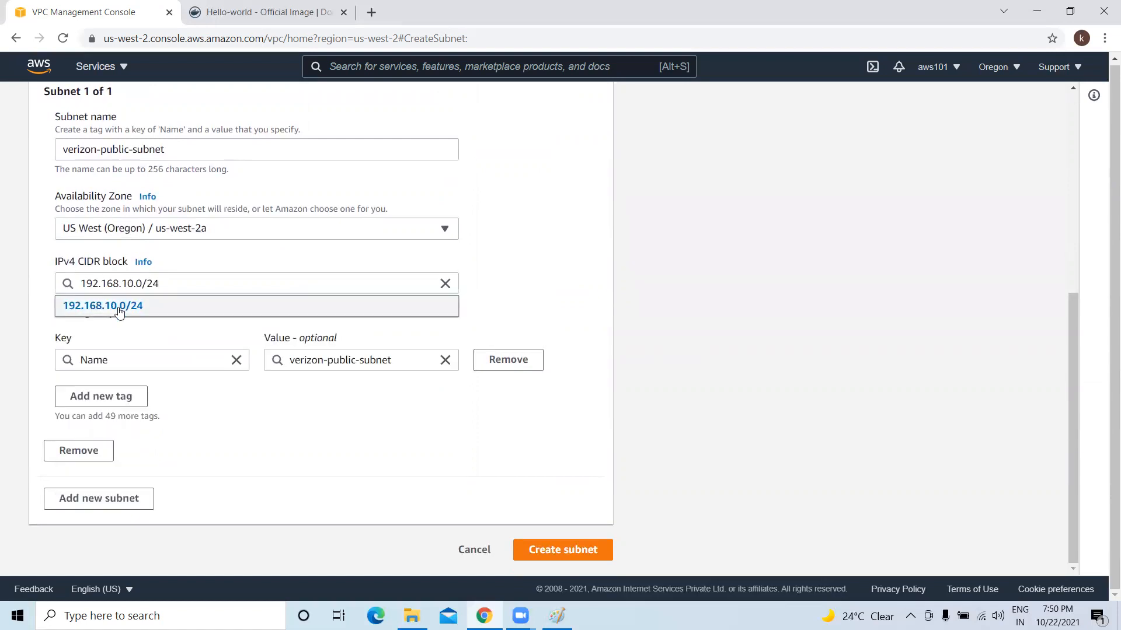
click(117, 308)
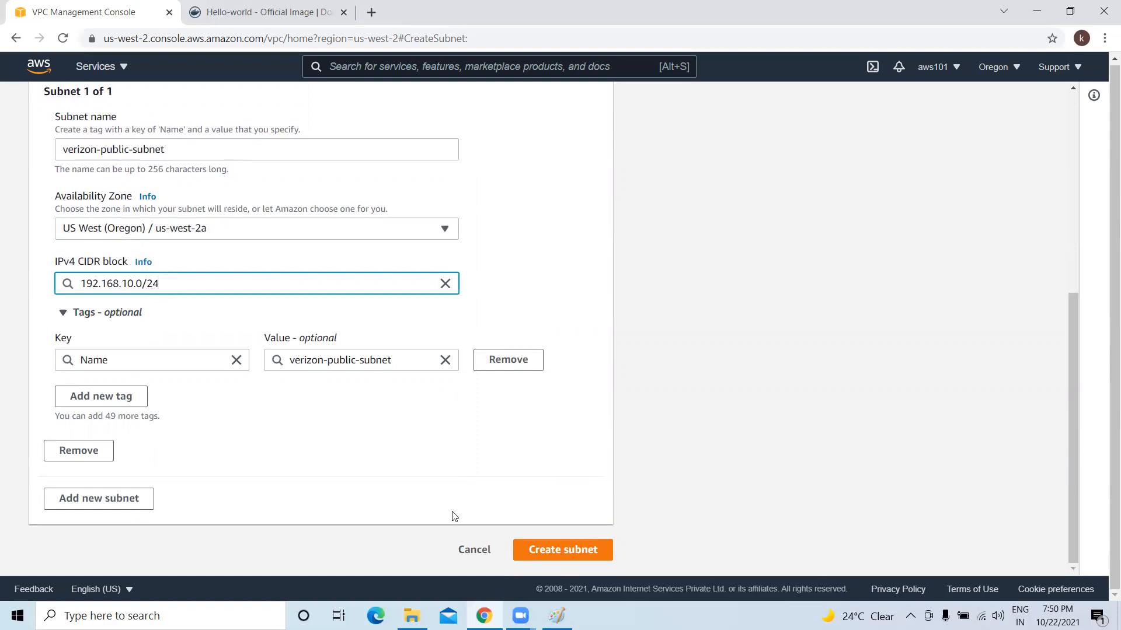
click(550, 549)
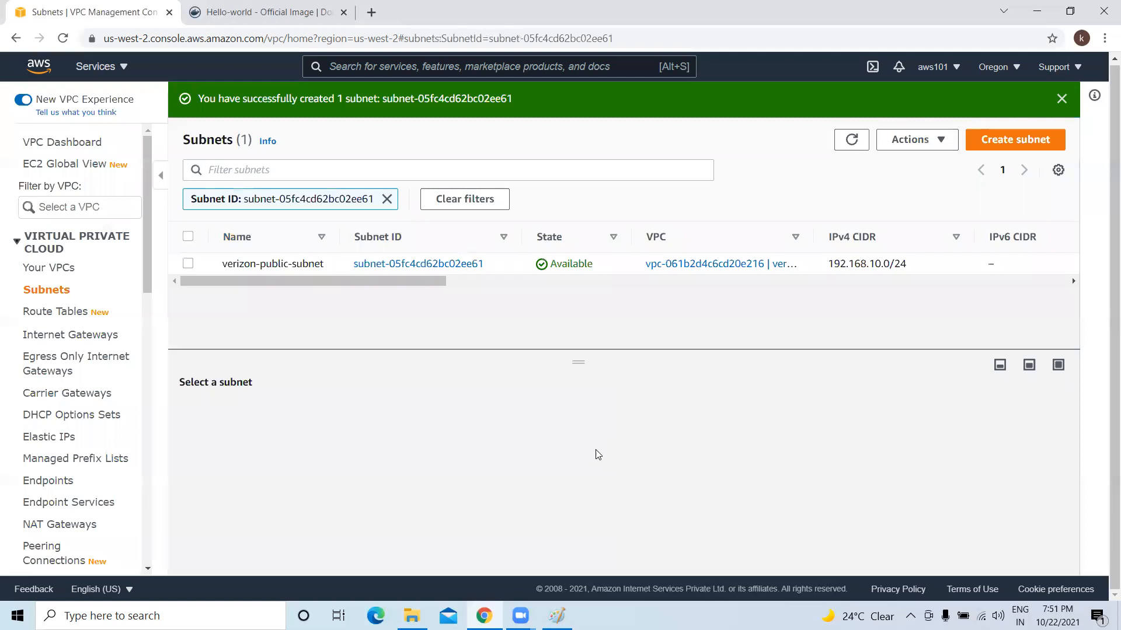
Step: Dismiss the success notification and show all subnets without the ID filter, sorted by name in descending order
click(1061, 99)
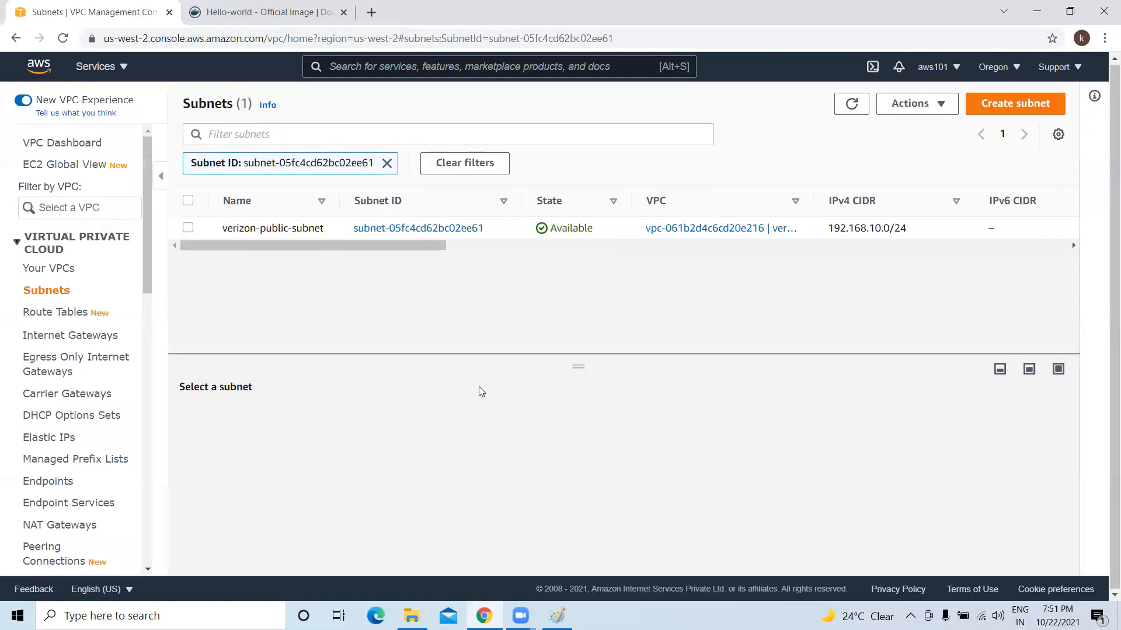
click(65, 296)
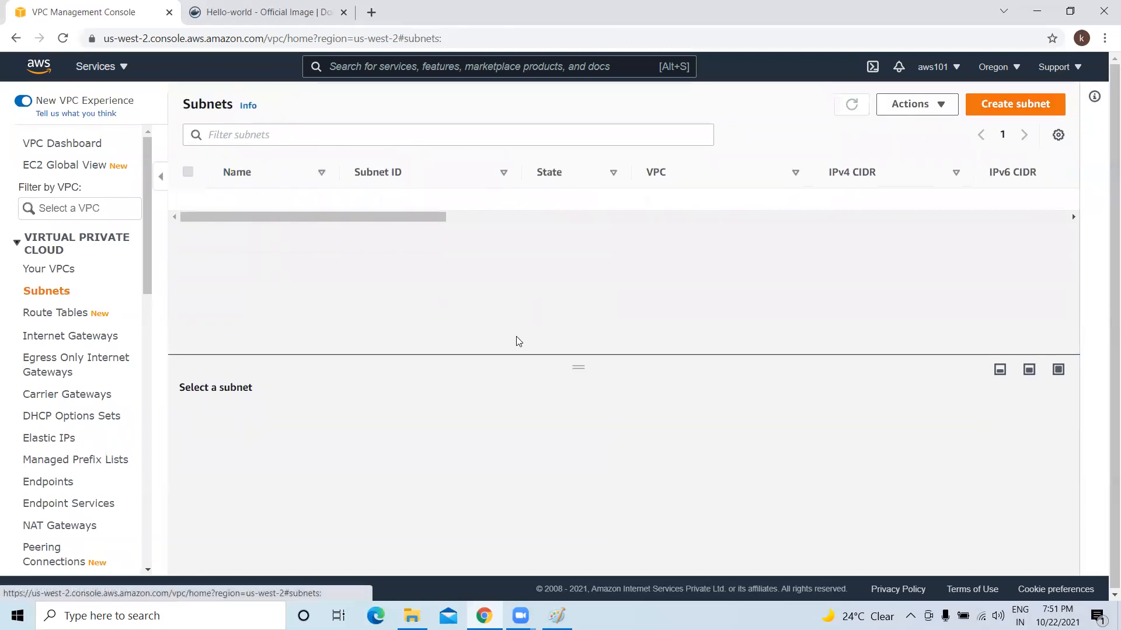
click(323, 173)
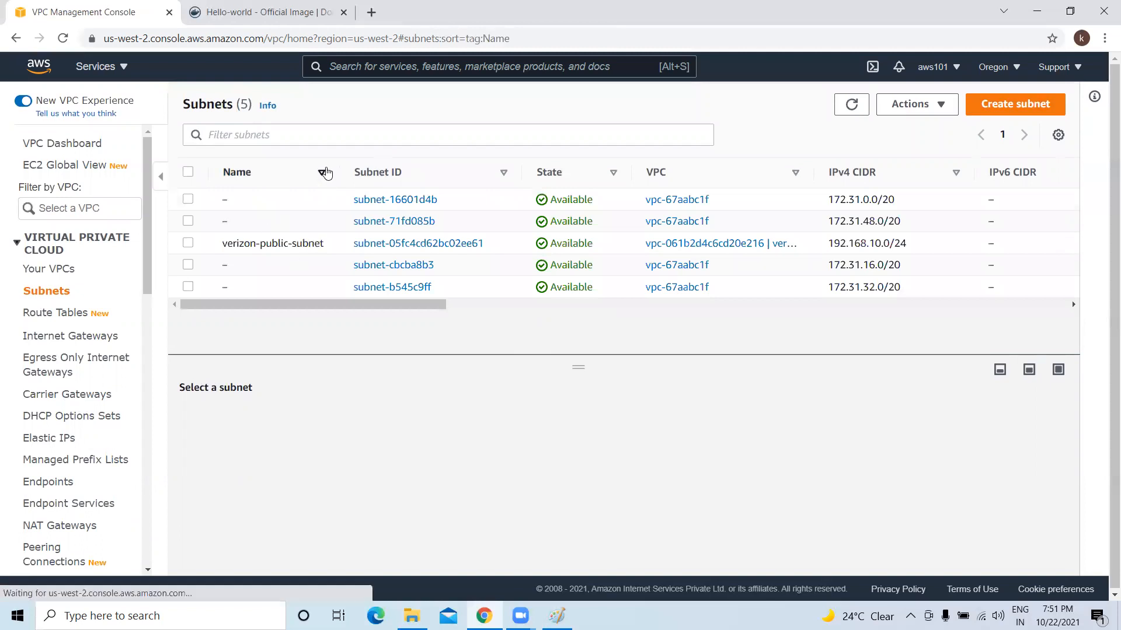
click(321, 173)
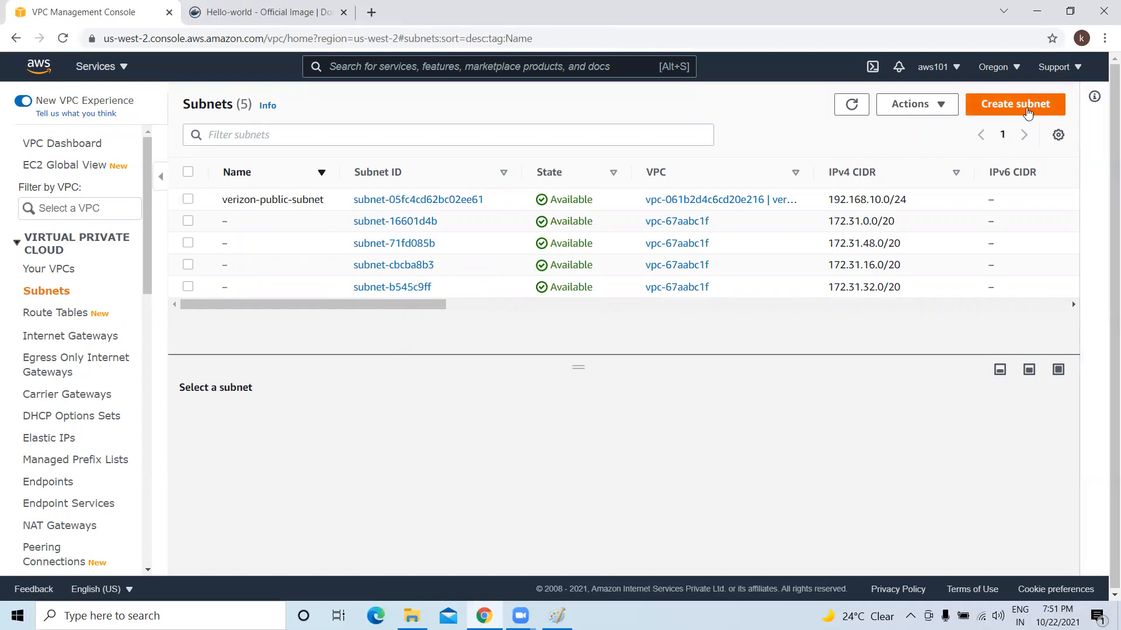
Step: Start creating a second subnet, again inside verizon-vpc
click(1019, 111)
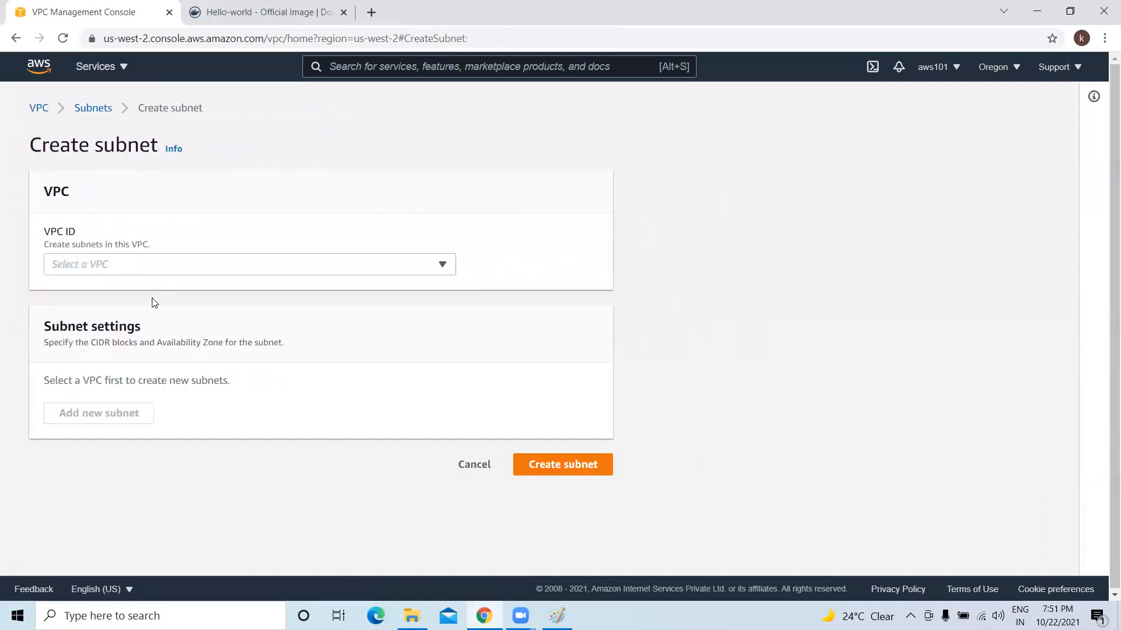
click(164, 262)
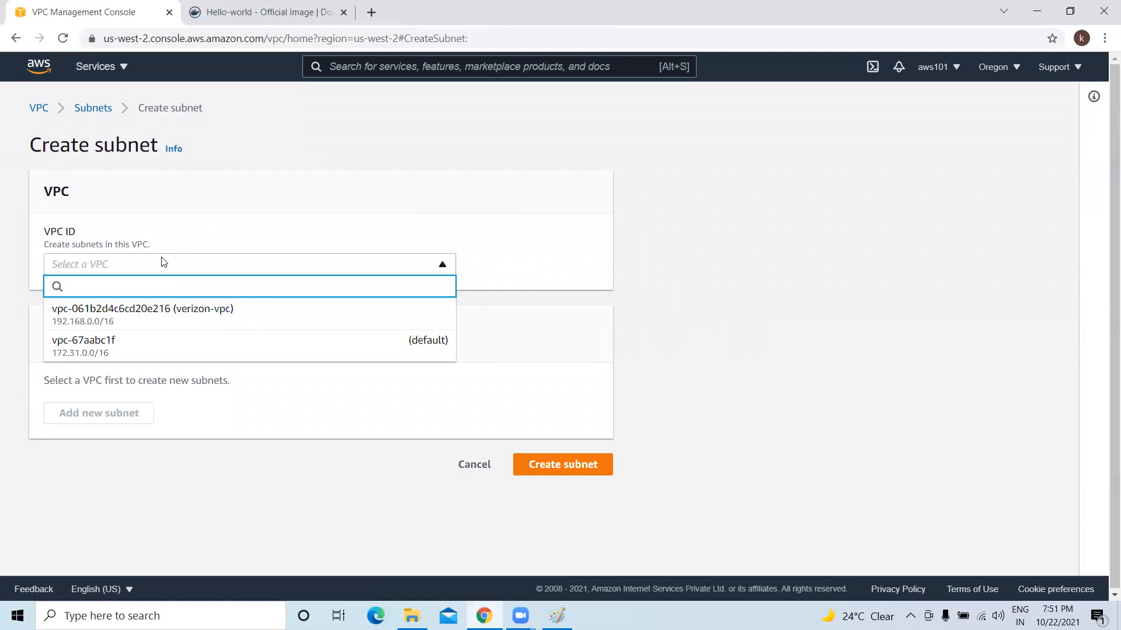
click(215, 316)
Step: Name the second subnet verizon-private-subnet and place it in the us-west-2b Availability Zone
scroll(216, 315, down, 3)
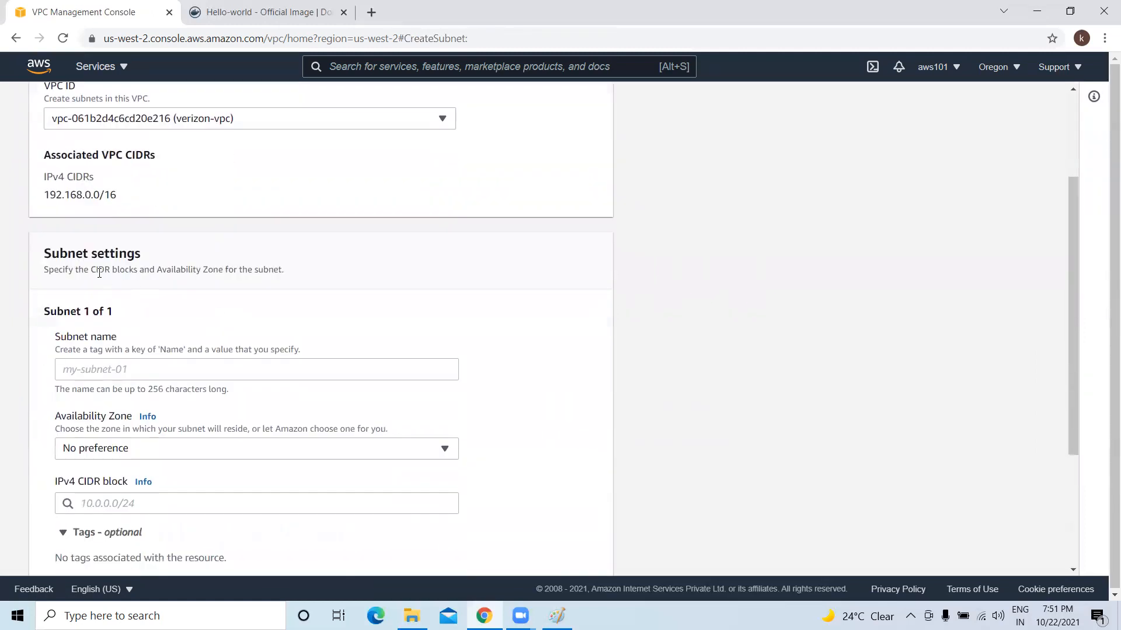
scroll(115, 303, down, 1)
click(113, 298)
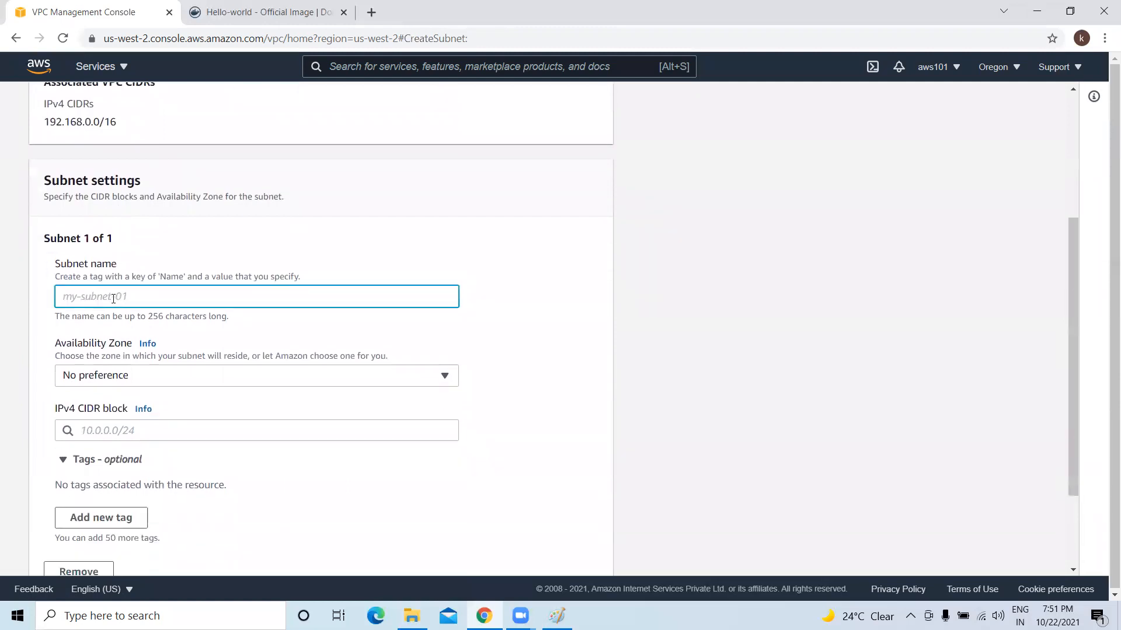
text(verizon-private)
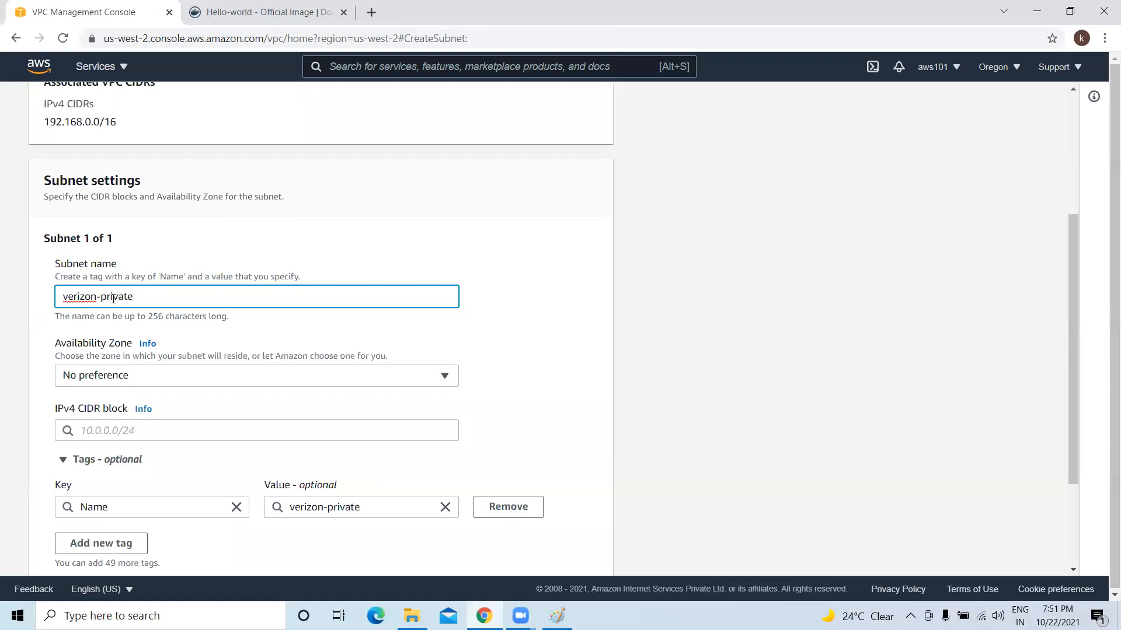
text(ubnet)
click(138, 381)
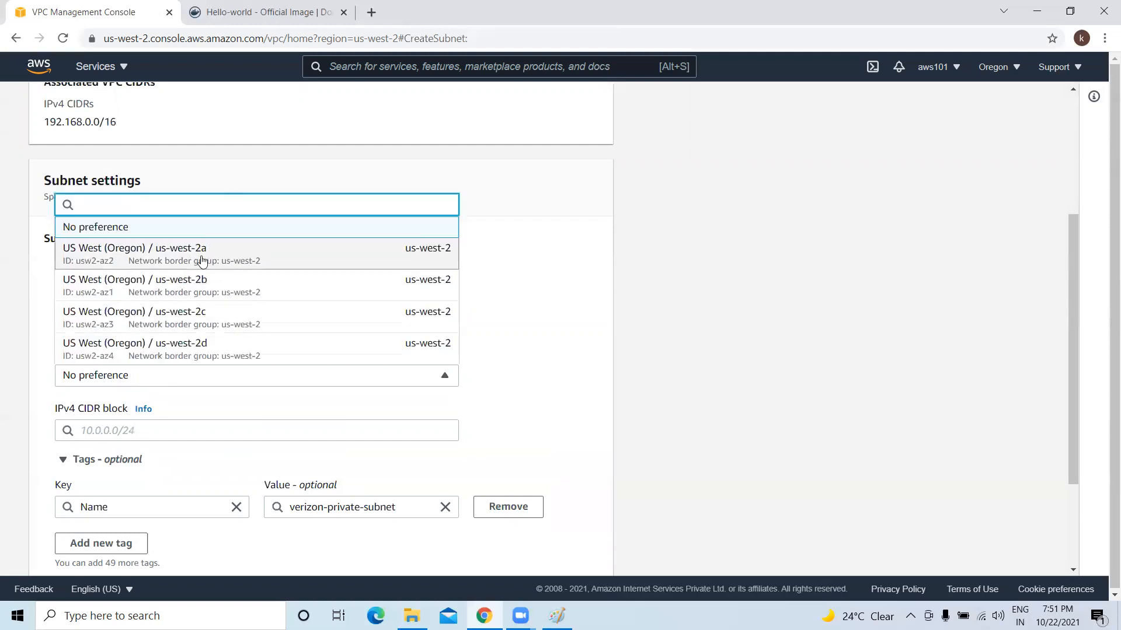
click(221, 284)
Step: Create verizon-private-subnet with the IPv4 CIDR block 192.168.20.0/24 and return to the full subnets list
scroll(222, 284, down, 3)
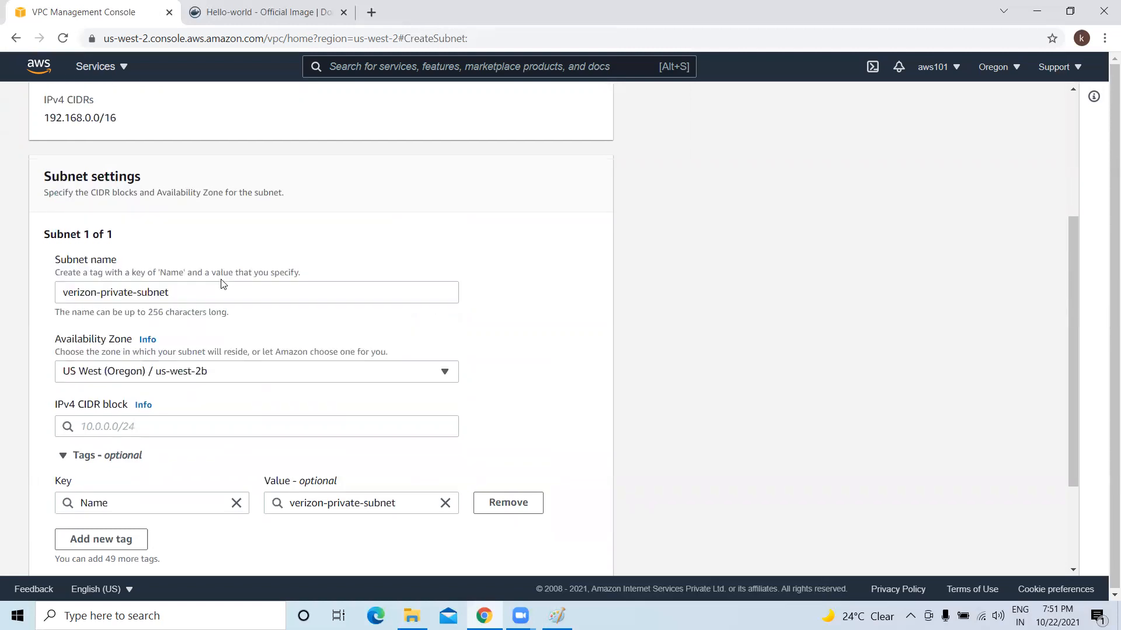
click(156, 282)
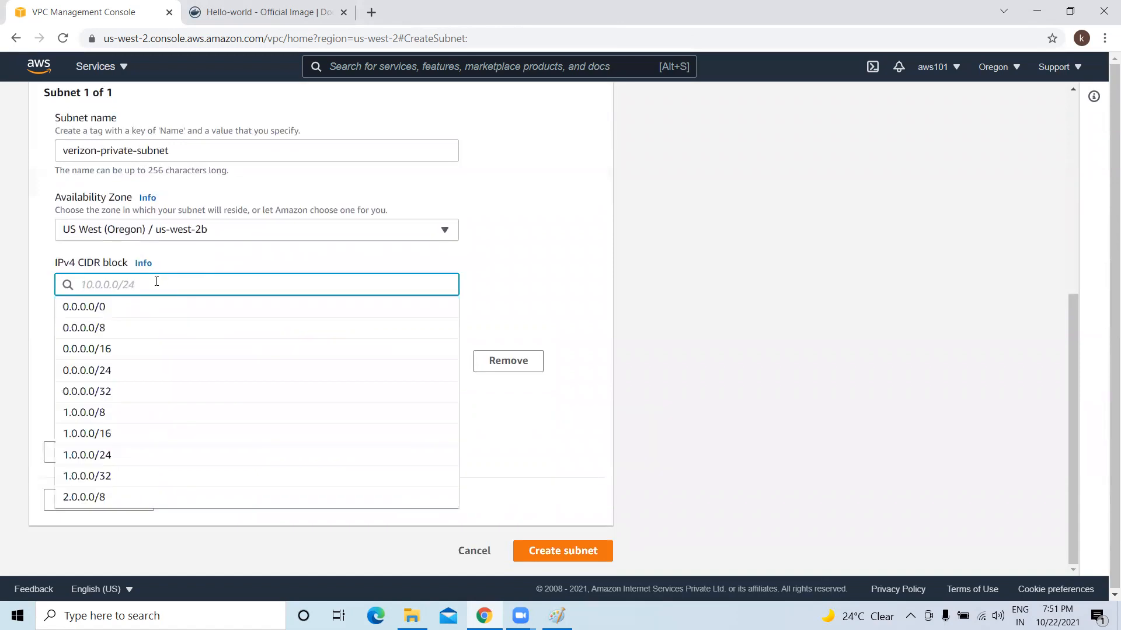
text(192.169)
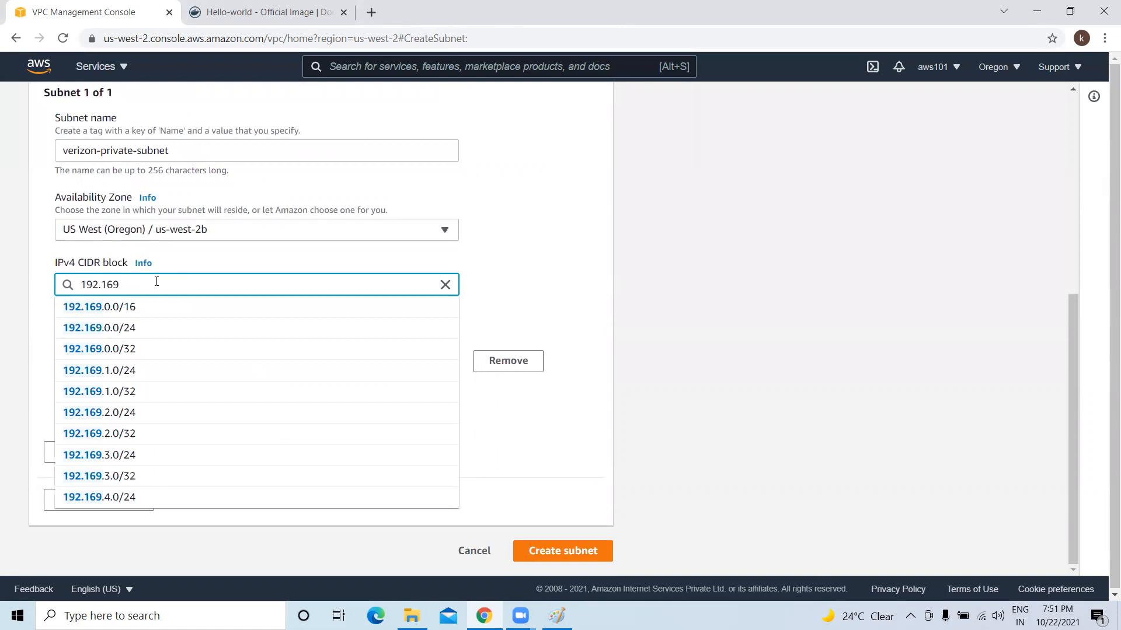
key(BackSpace)
text(8.20.0/24)
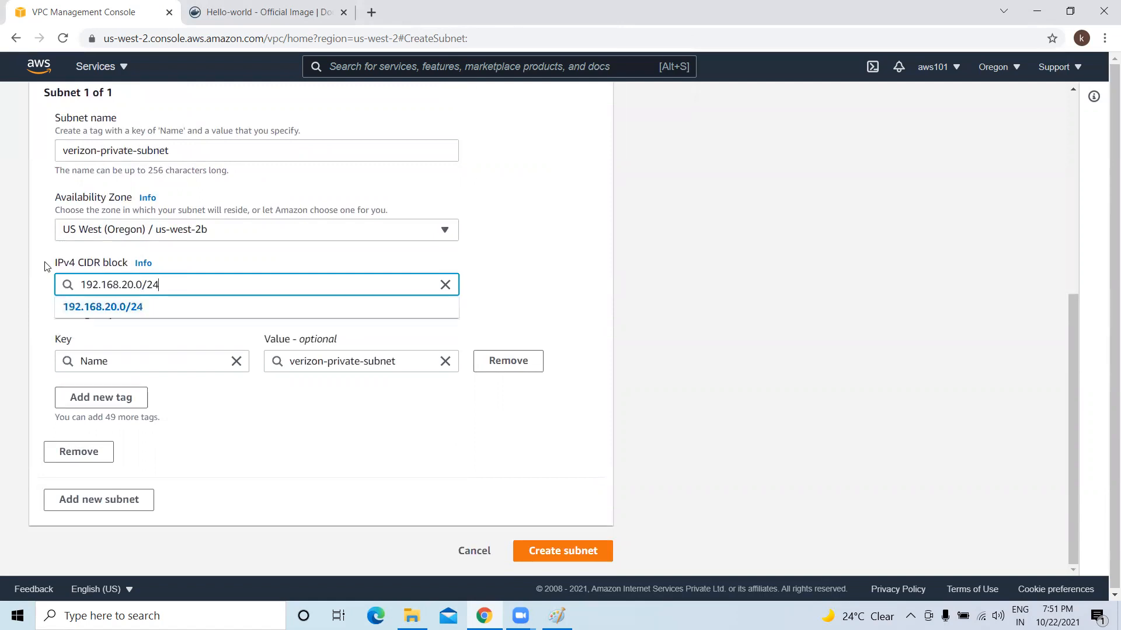
click(102, 315)
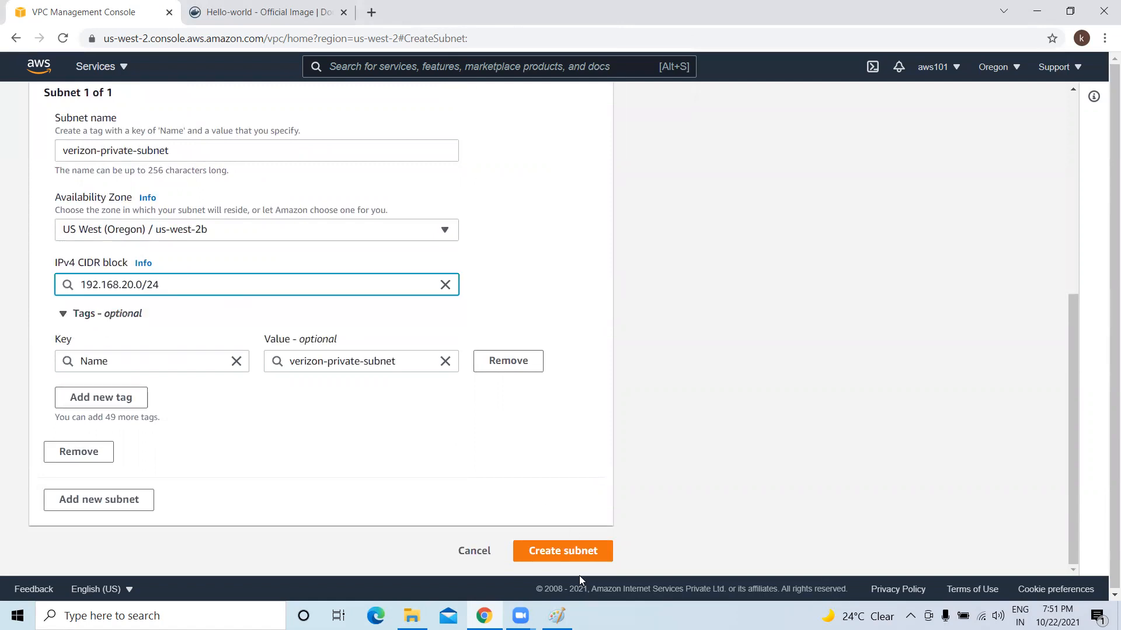
click(583, 553)
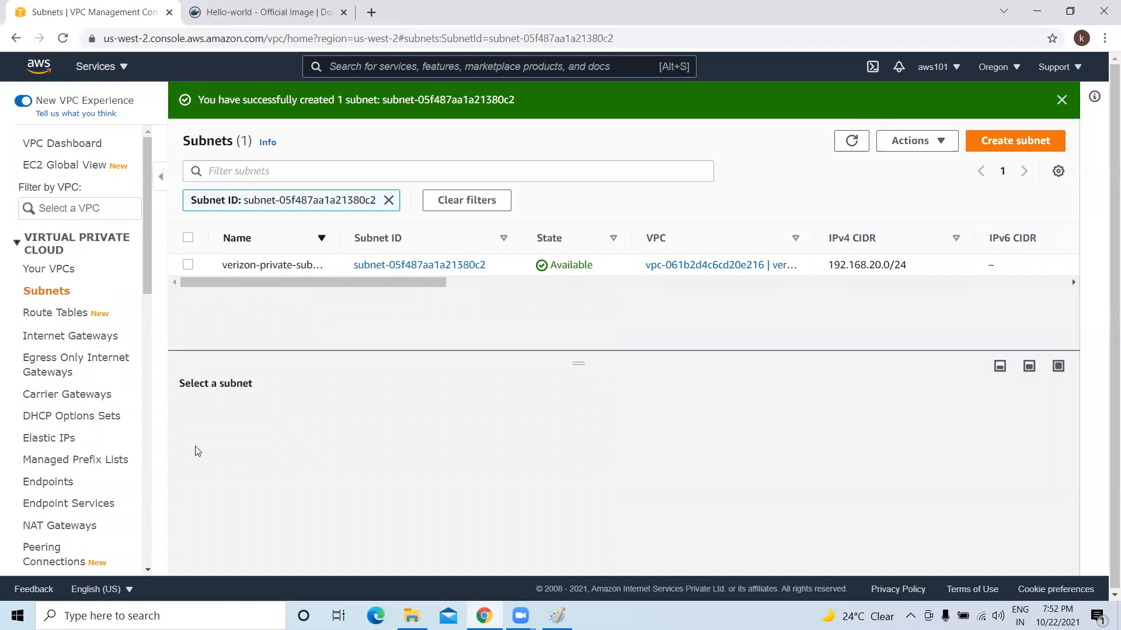
click(50, 291)
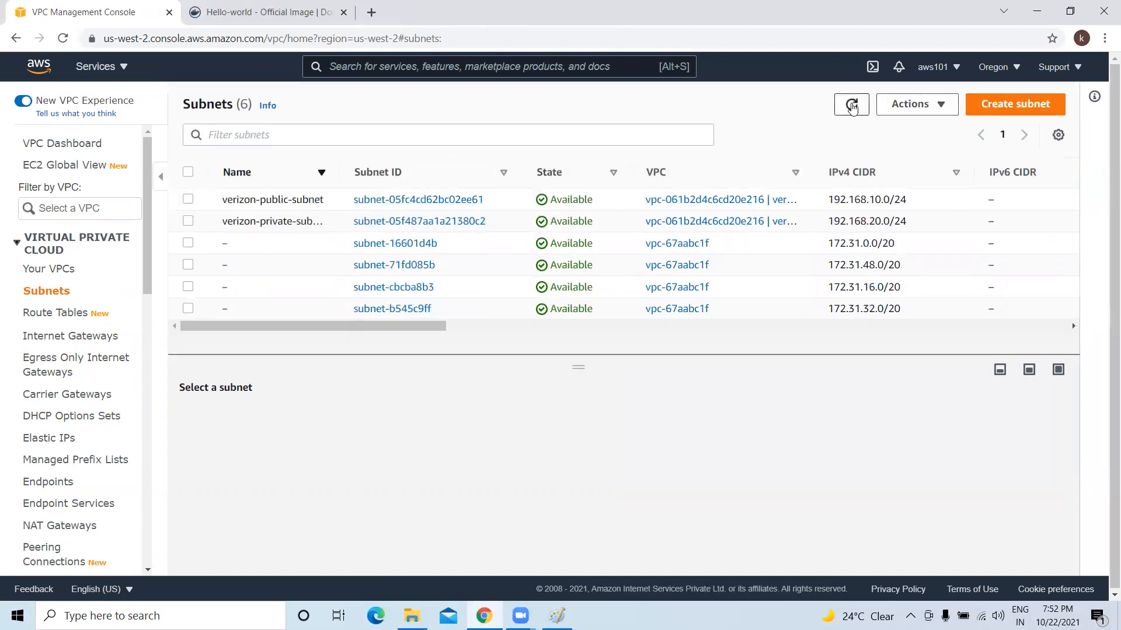
Step: Refresh the subnets list, check the list of VPCs, and return to the subnets
click(851, 105)
mouse_move(310, 225)
click(48, 277)
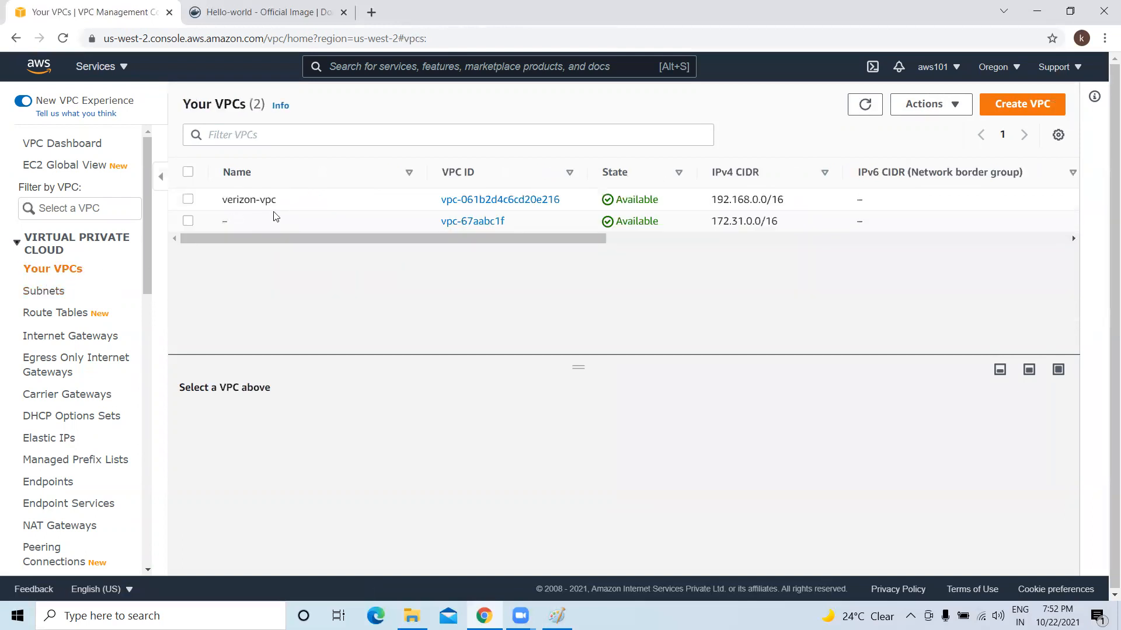
click(57, 294)
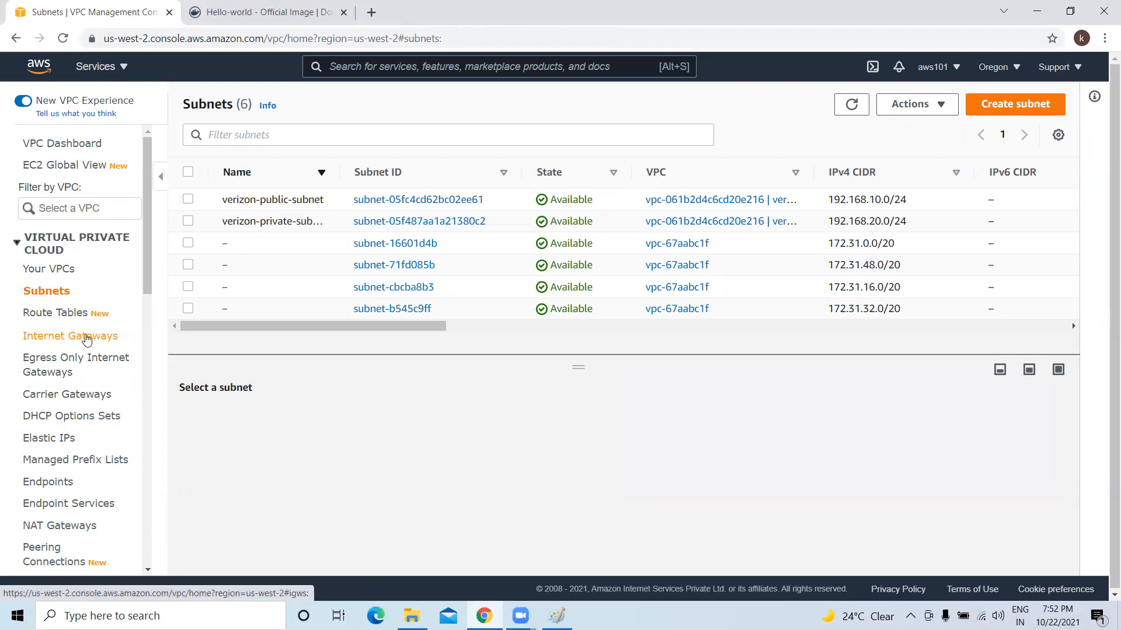
Step: Create an internet gateway with the name tag verizon-igw
click(80, 337)
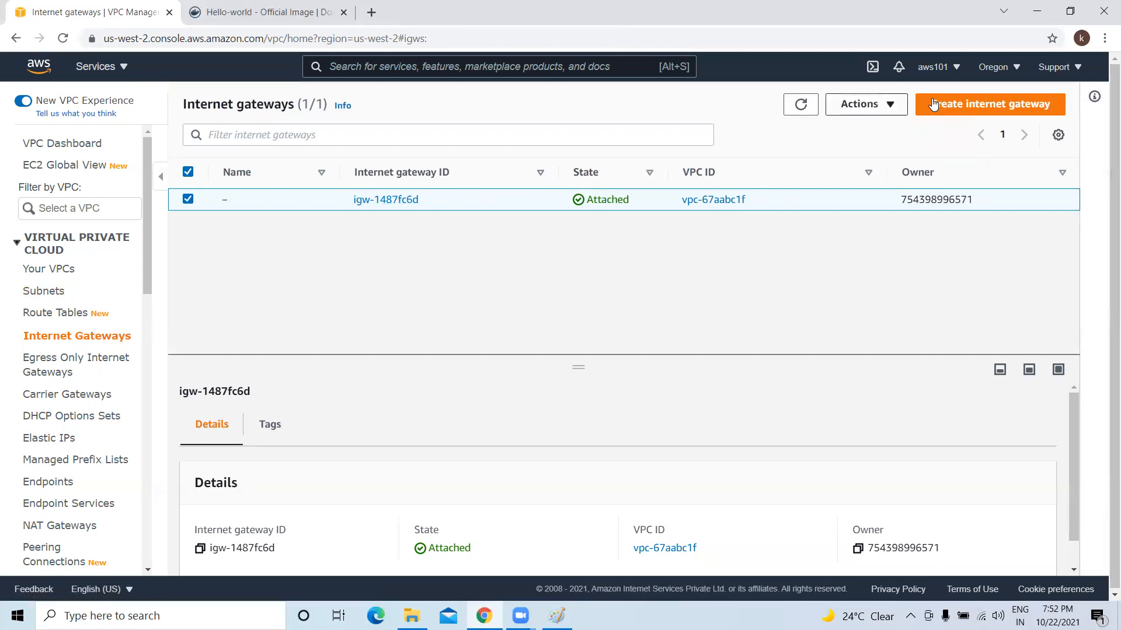
click(958, 105)
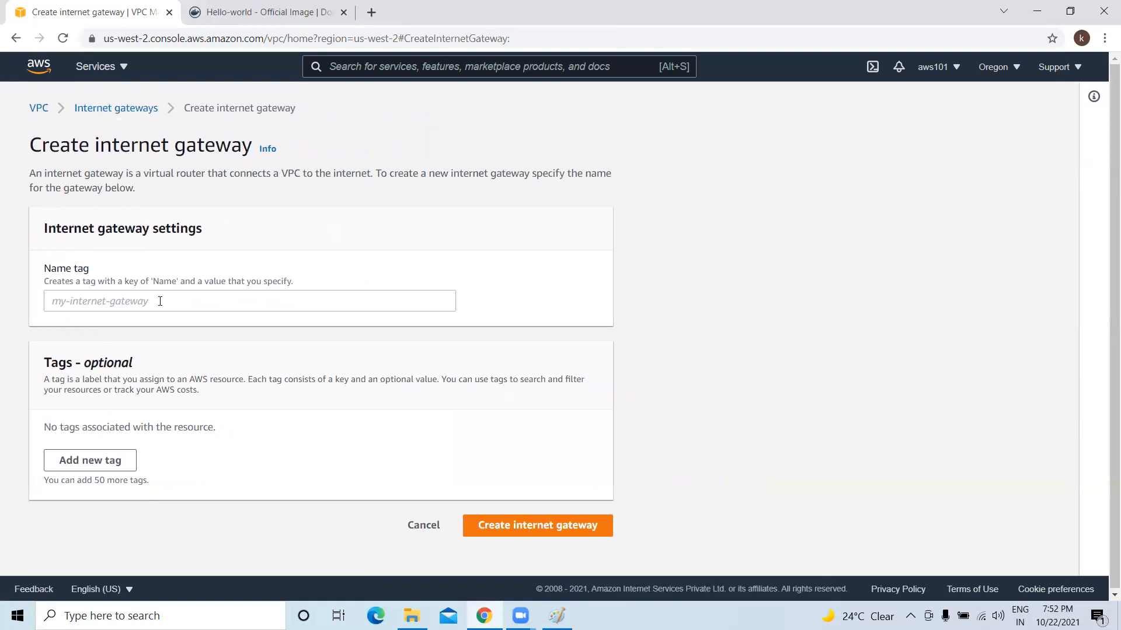
click(160, 302)
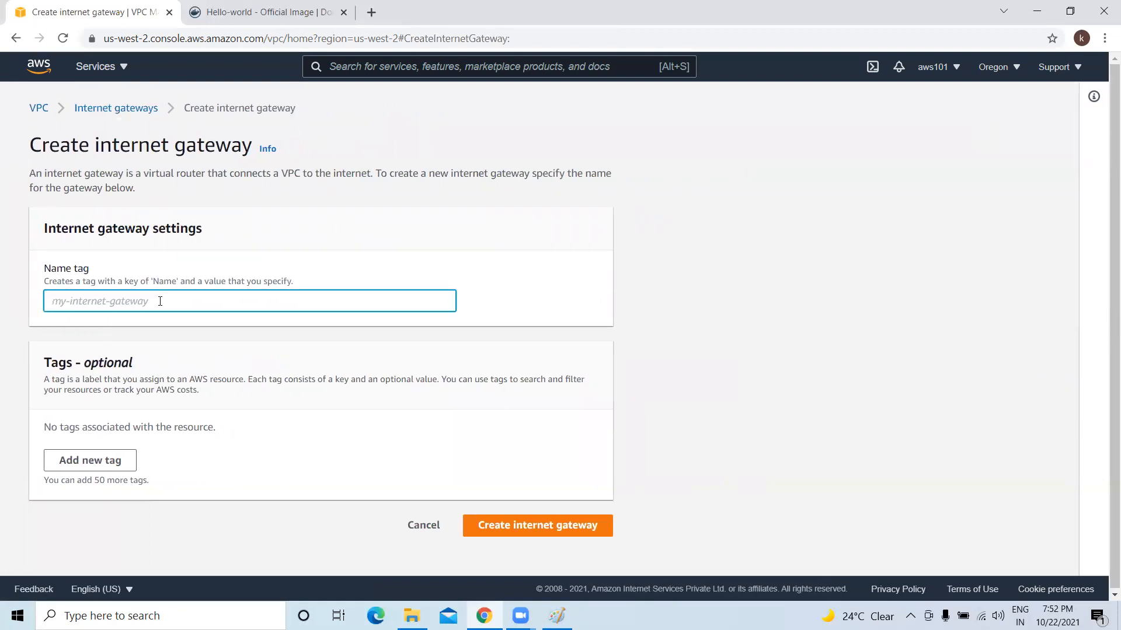
text(IGW)
key(BackSpace)
key(BackSpace)
key(BackSpace)
text(verizon-igw)
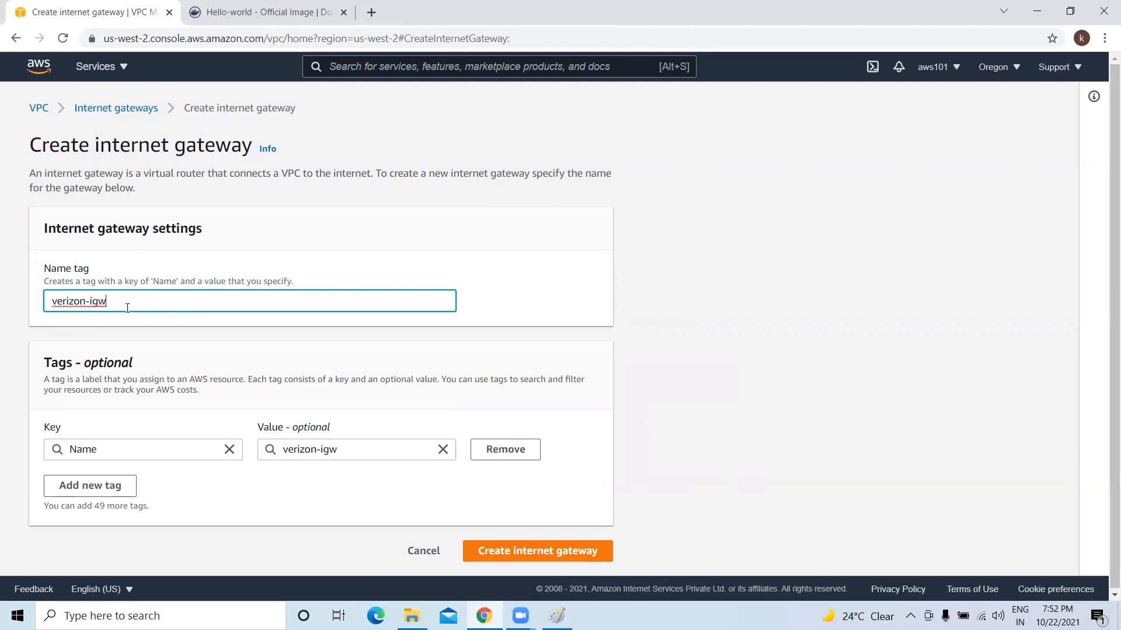
click(540, 555)
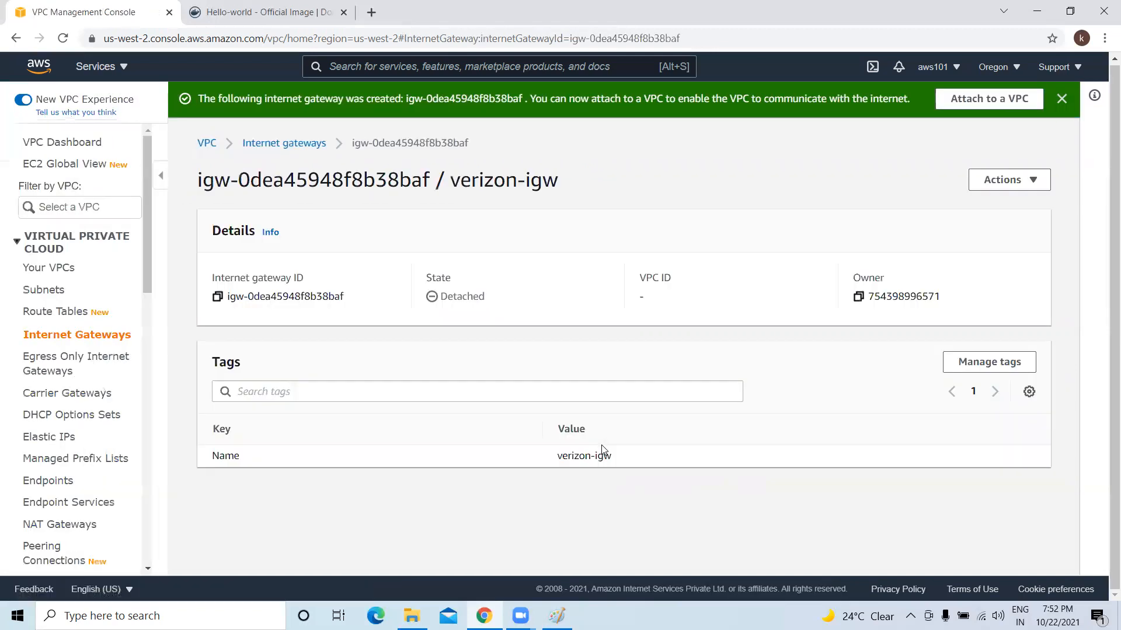
Step: Attach the verizon-igw internet gateway to verizon-vpc and dismiss the success notification
click(986, 99)
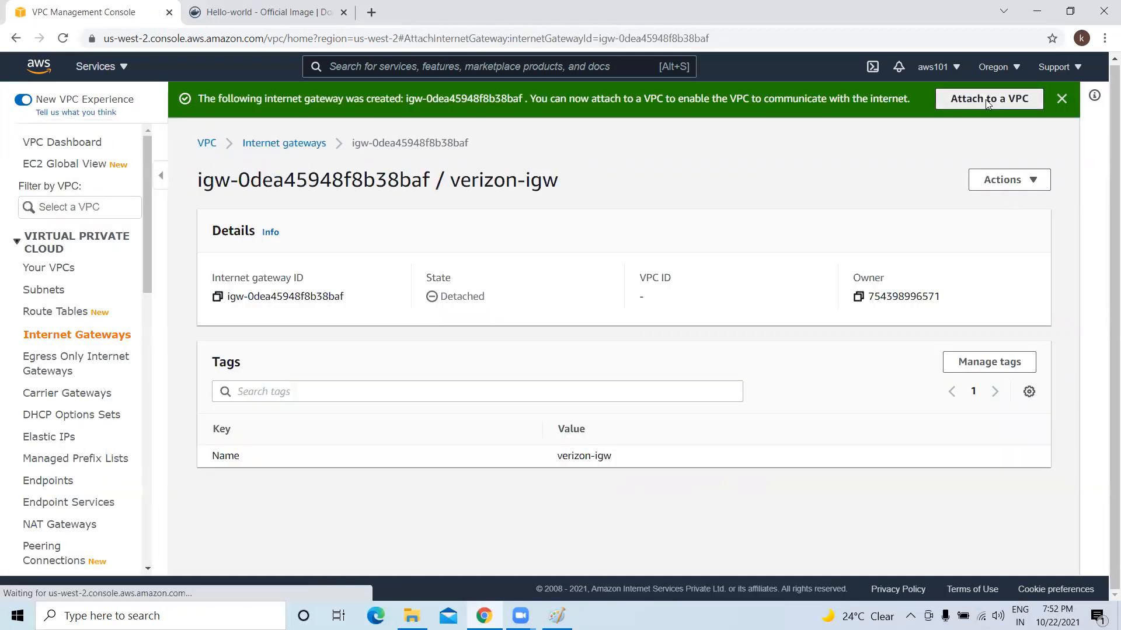
click(193, 280)
click(208, 300)
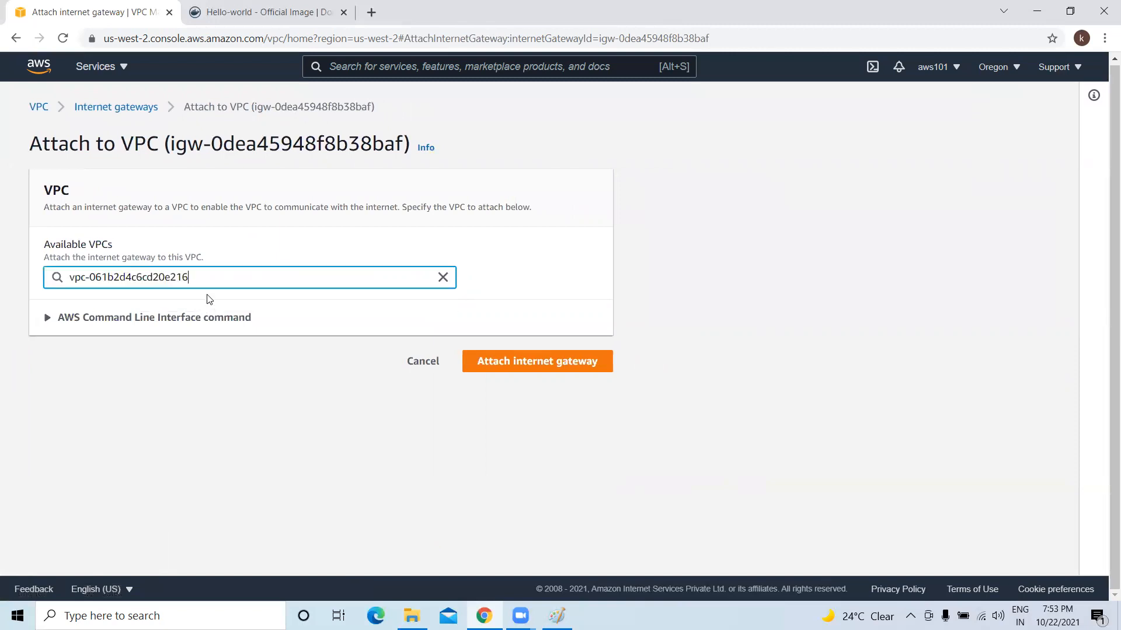
click(533, 368)
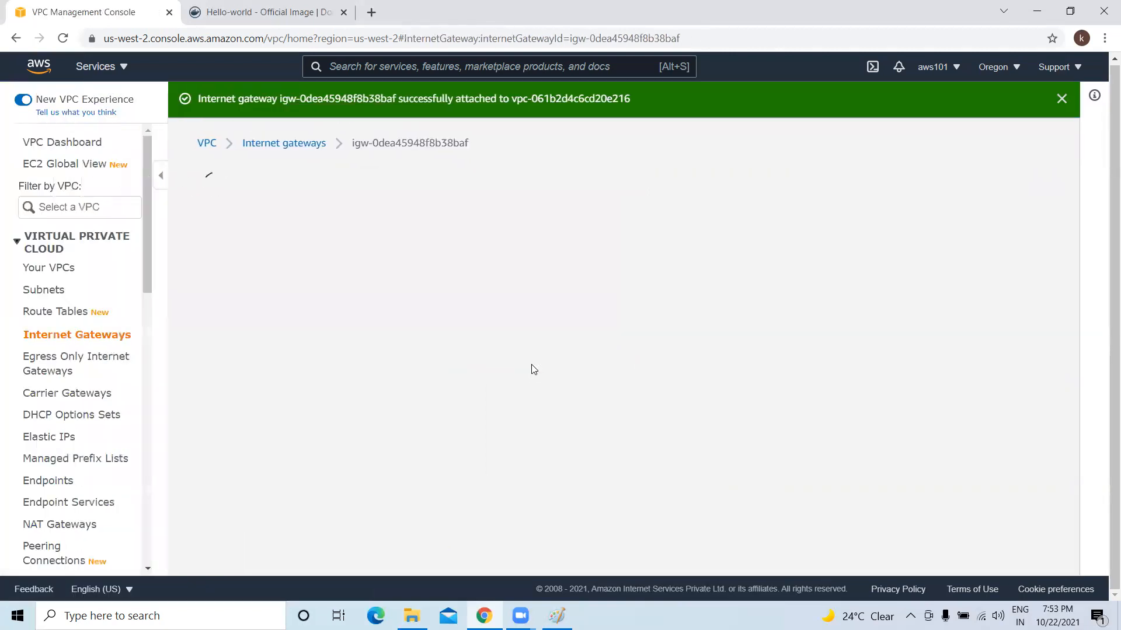
click(1061, 99)
Step: Review the lists of VPCs, subnets and internet gateways in turn
click(32, 270)
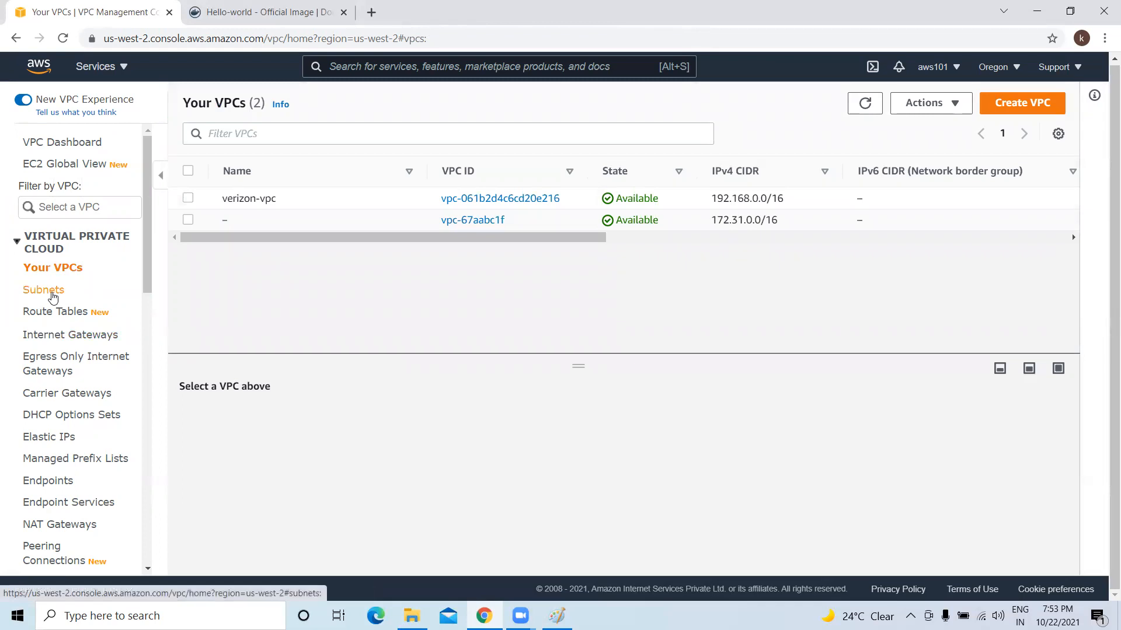
click(45, 290)
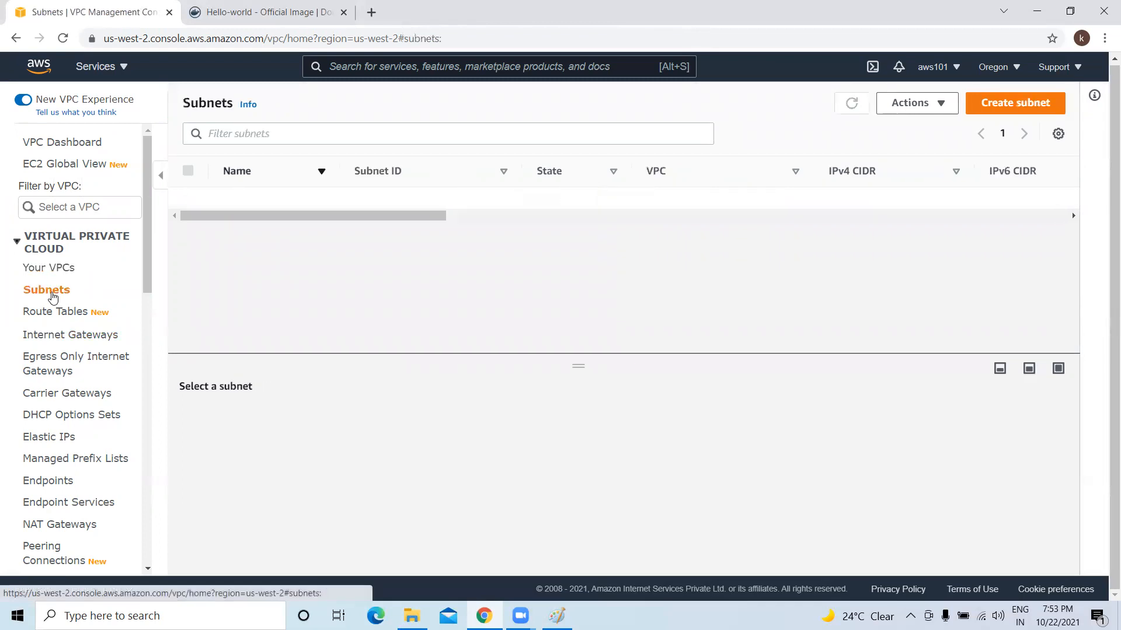
click(80, 338)
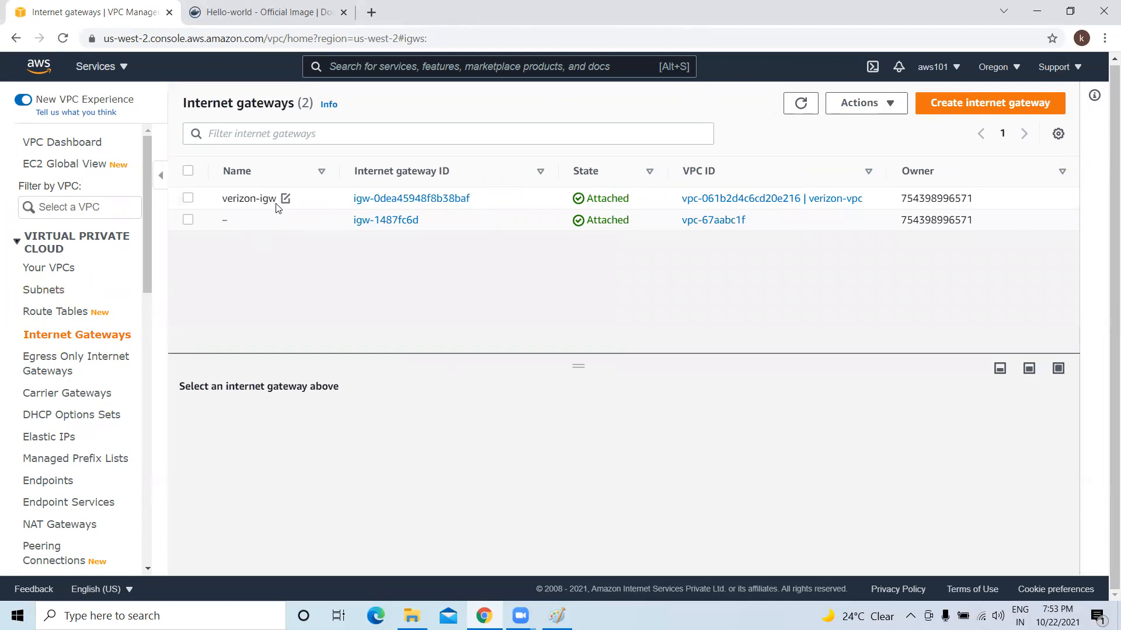
Step: Create a route table named verizon-public-route in verizon-vpc
click(59, 312)
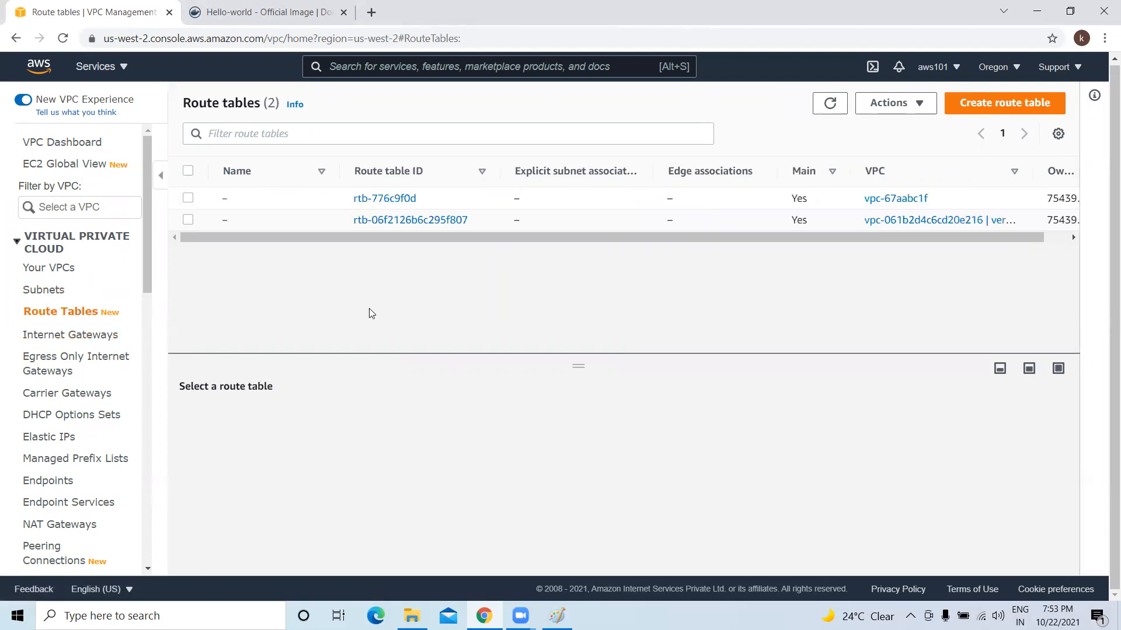
drag(447, 238, 288, 268)
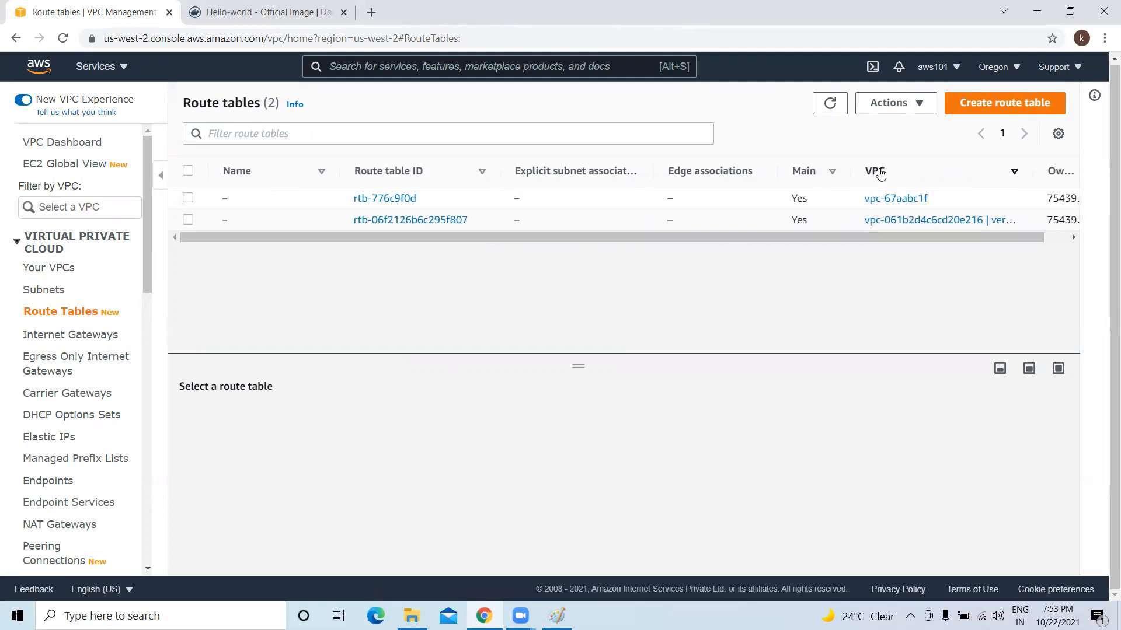
click(1006, 108)
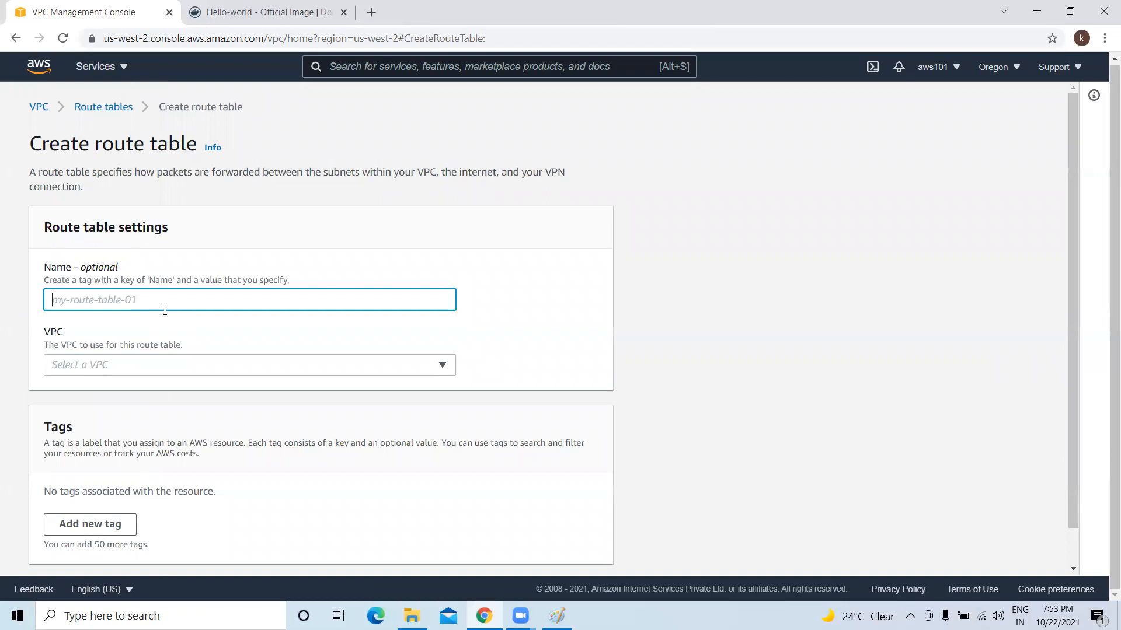
text(verizon=)
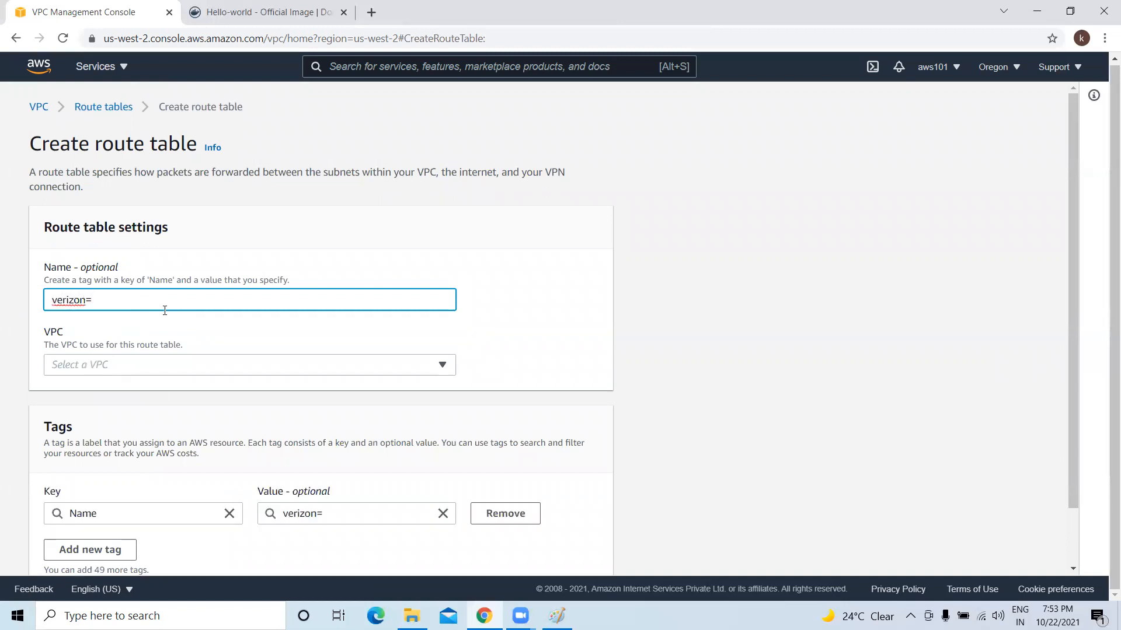
key(BackSpace)
text(-public-route)
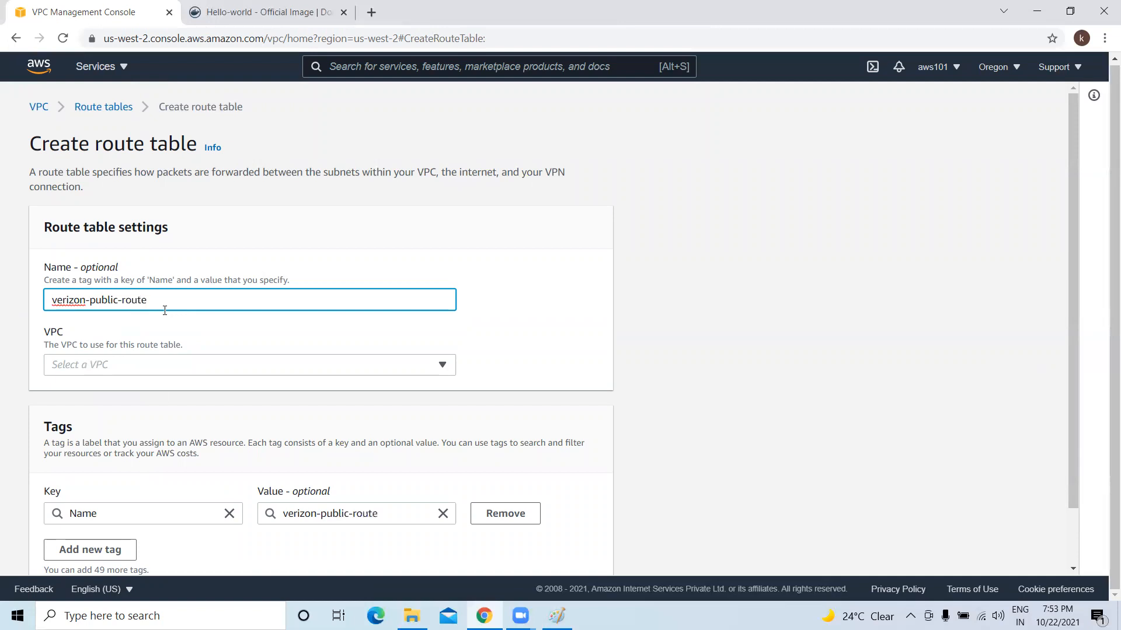
click(146, 372)
click(166, 410)
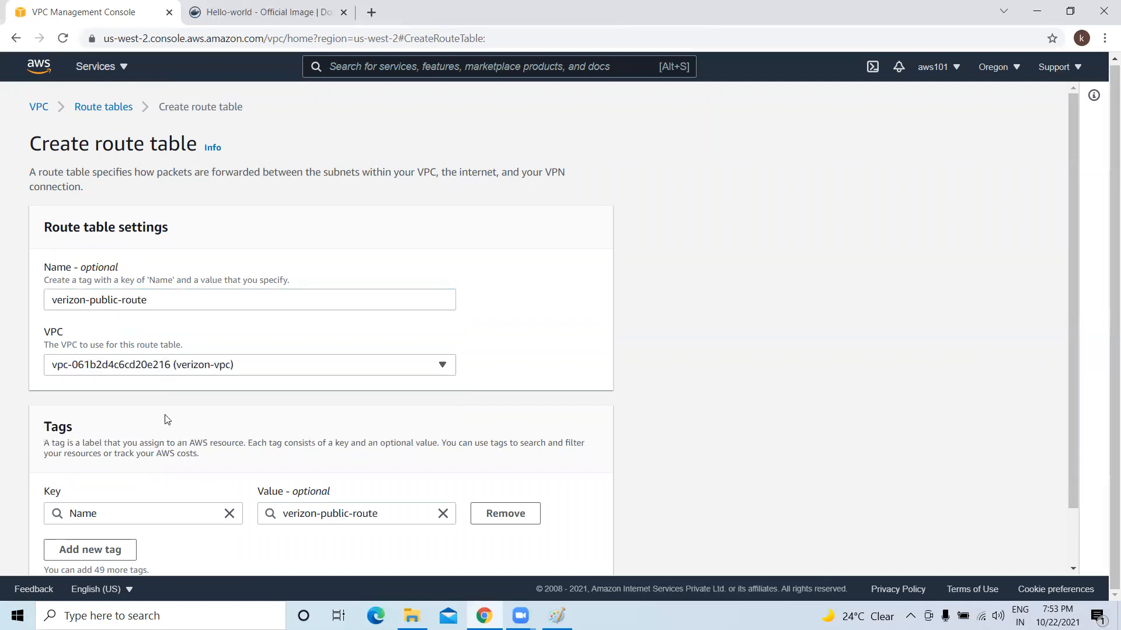
scroll(350, 409, down, 2)
click(546, 554)
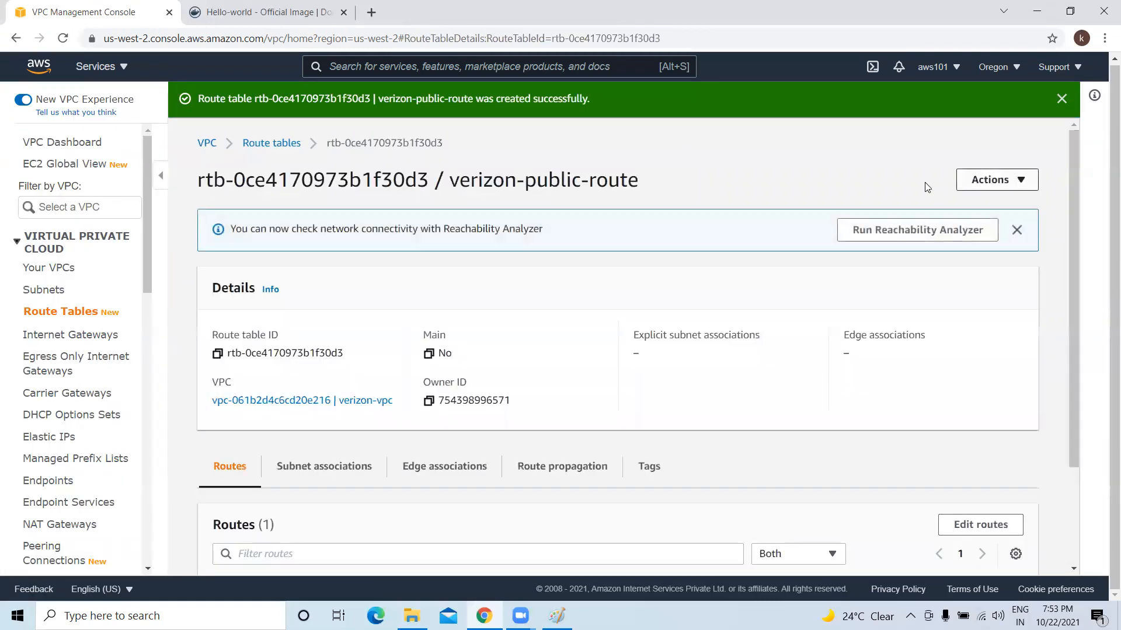
Step: Return to the route tables list, sort it by name in descending order, and dismiss the success notification
click(44, 313)
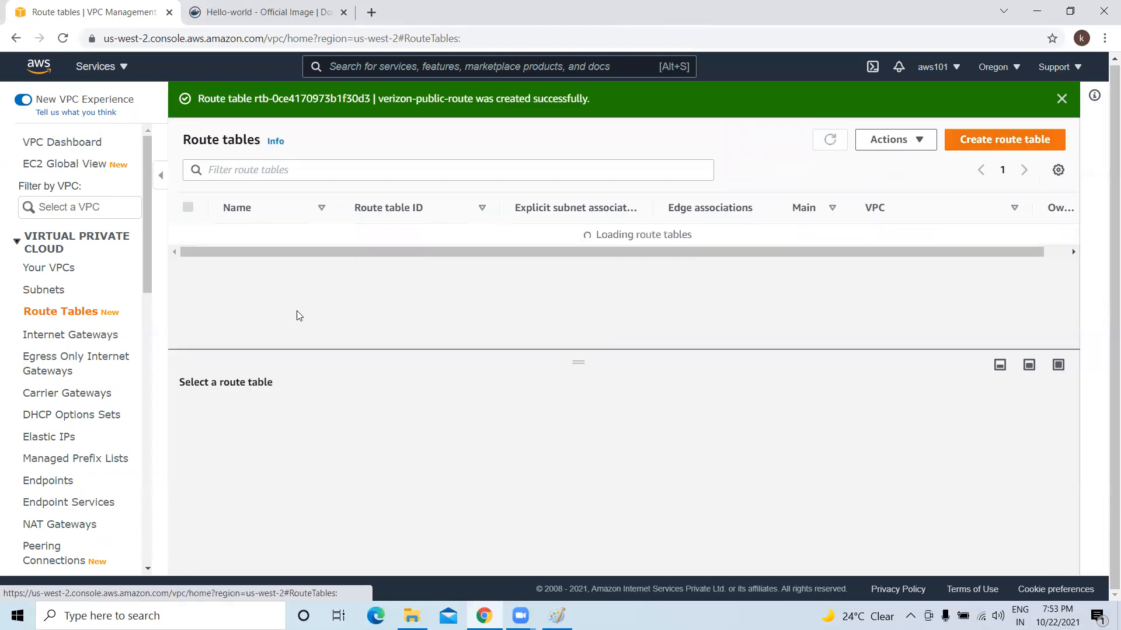
click(320, 208)
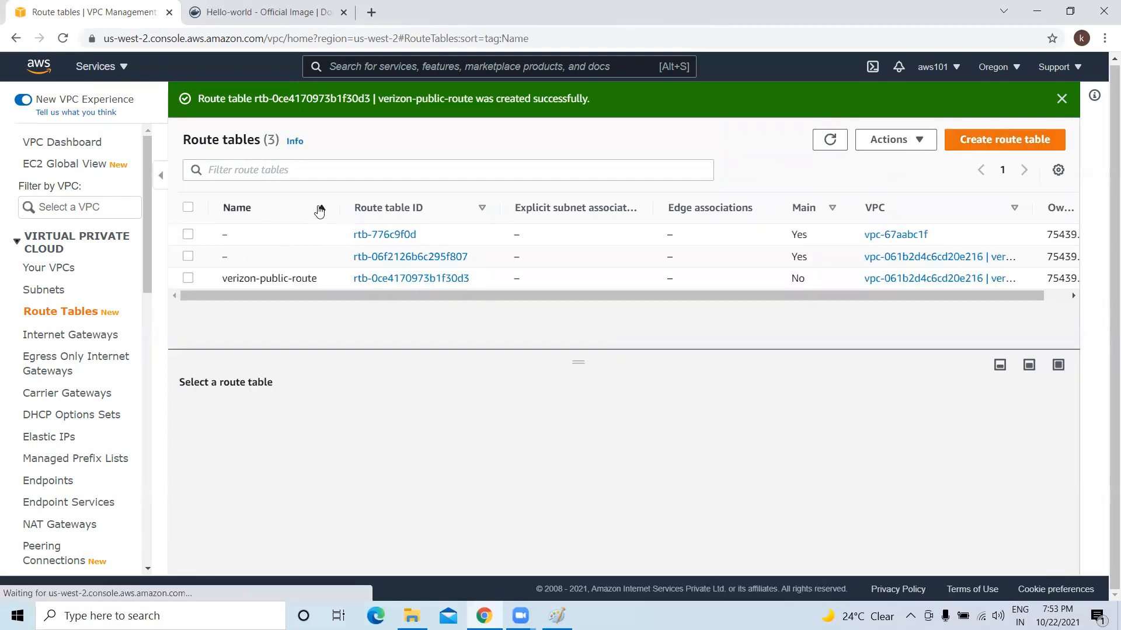
click(321, 209)
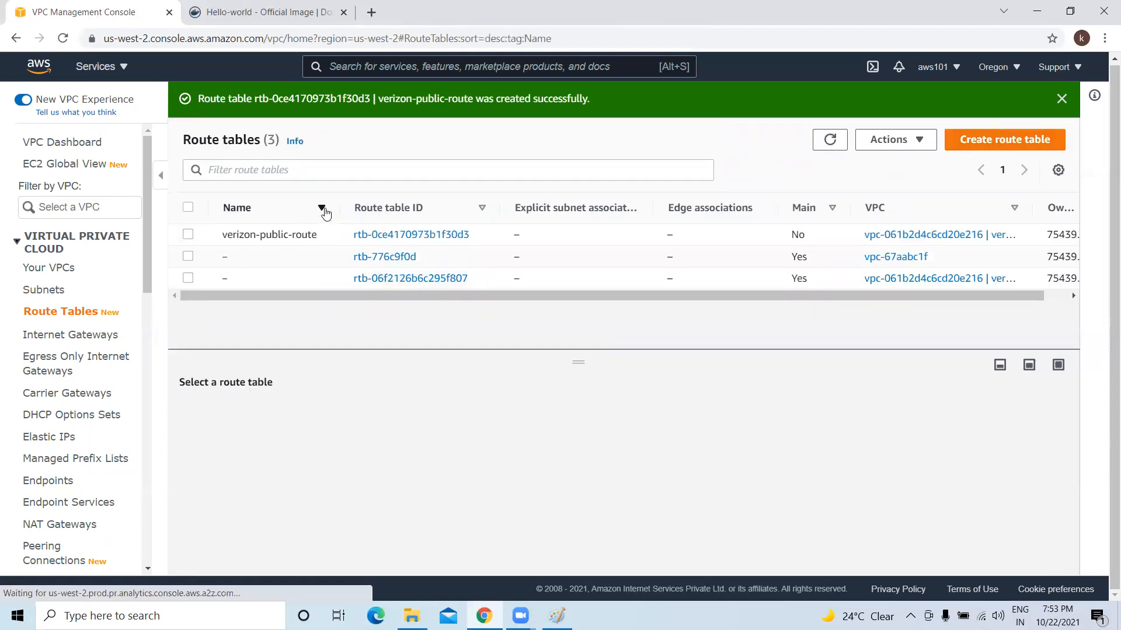
click(1062, 99)
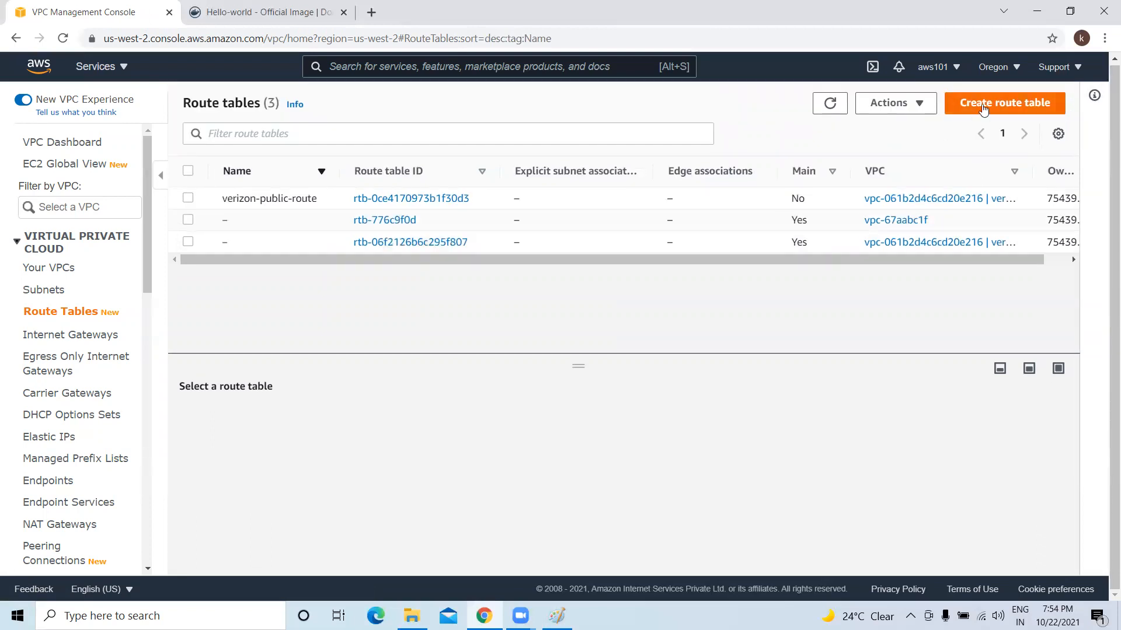
Step: Create a second route table named verizon-private-route in verizon-vpc and return to the route tables list
click(986, 104)
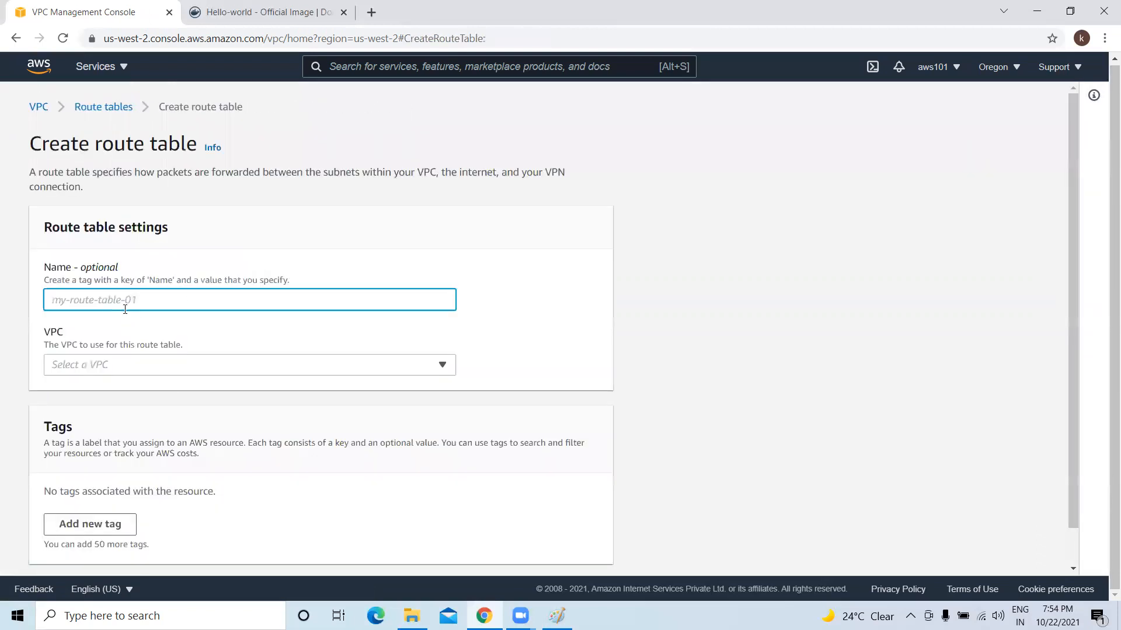
text(verizon)
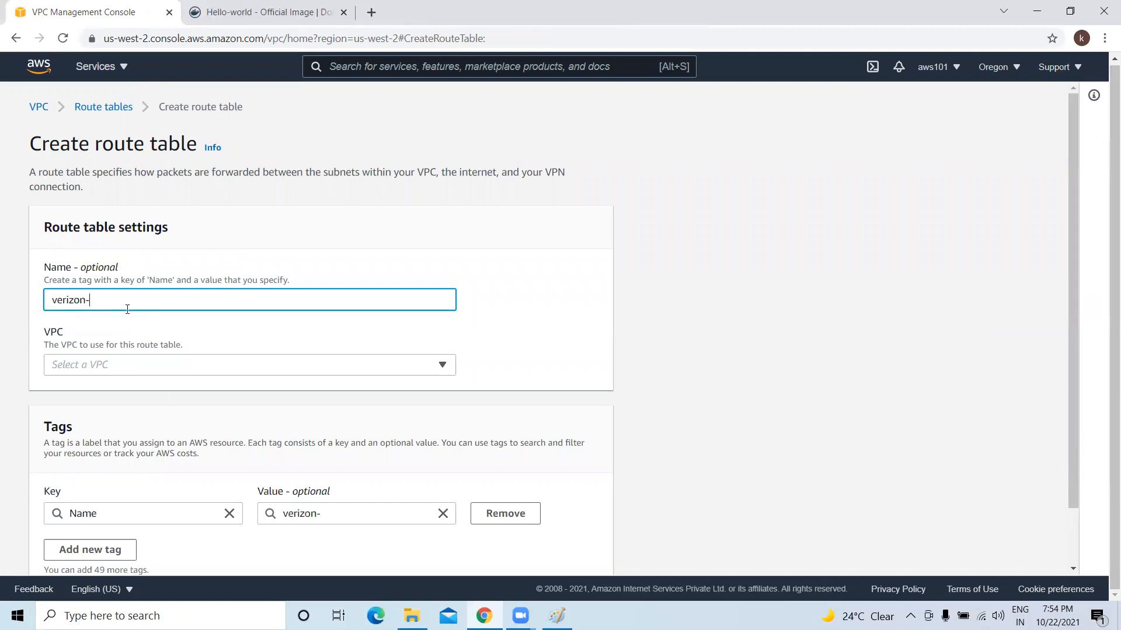
text(-private-route)
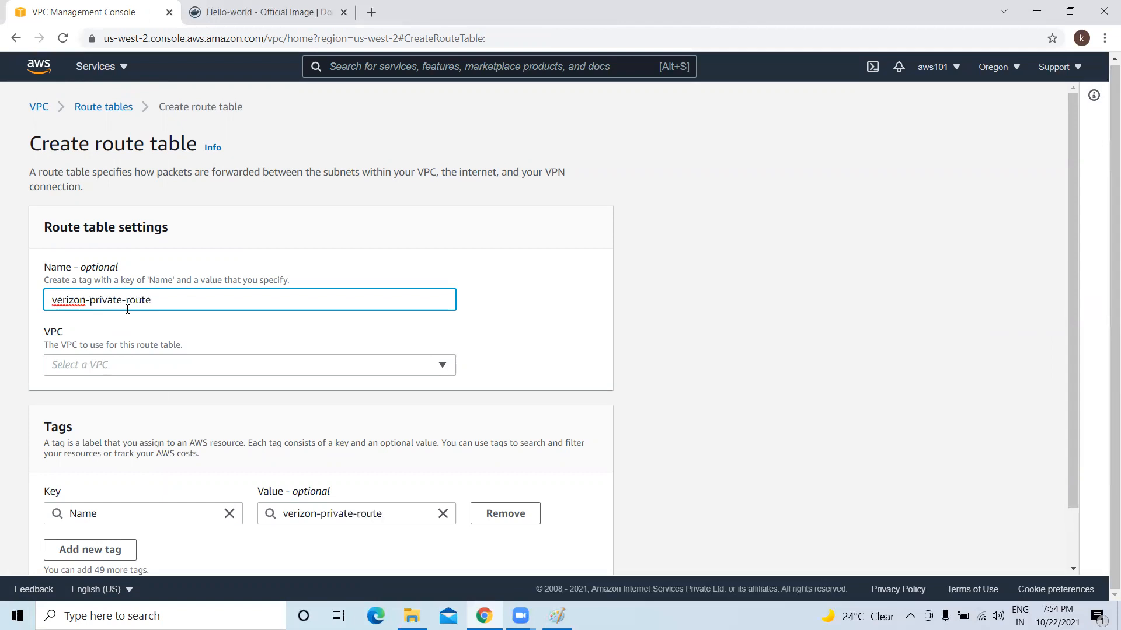
scroll(140, 327, down, 1)
click(137, 300)
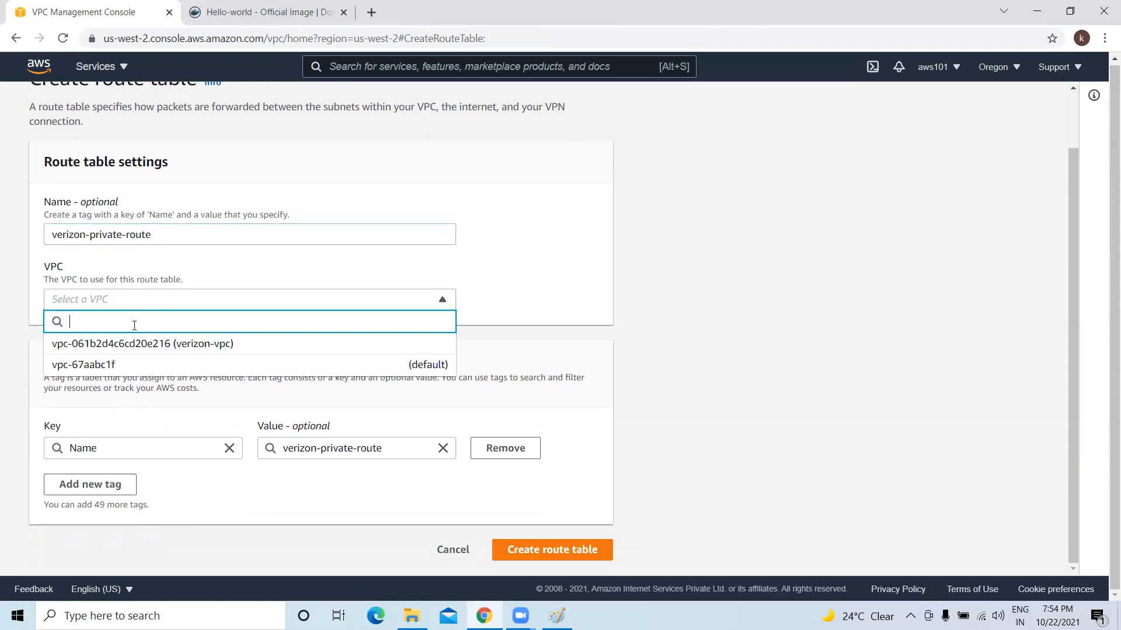
click(171, 343)
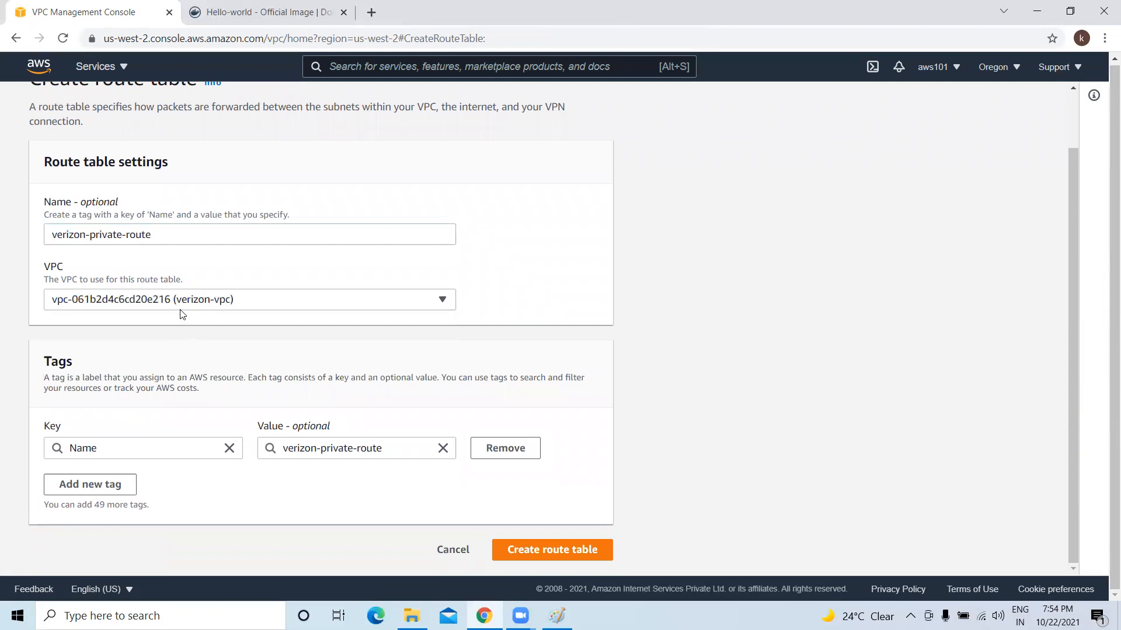
click(550, 551)
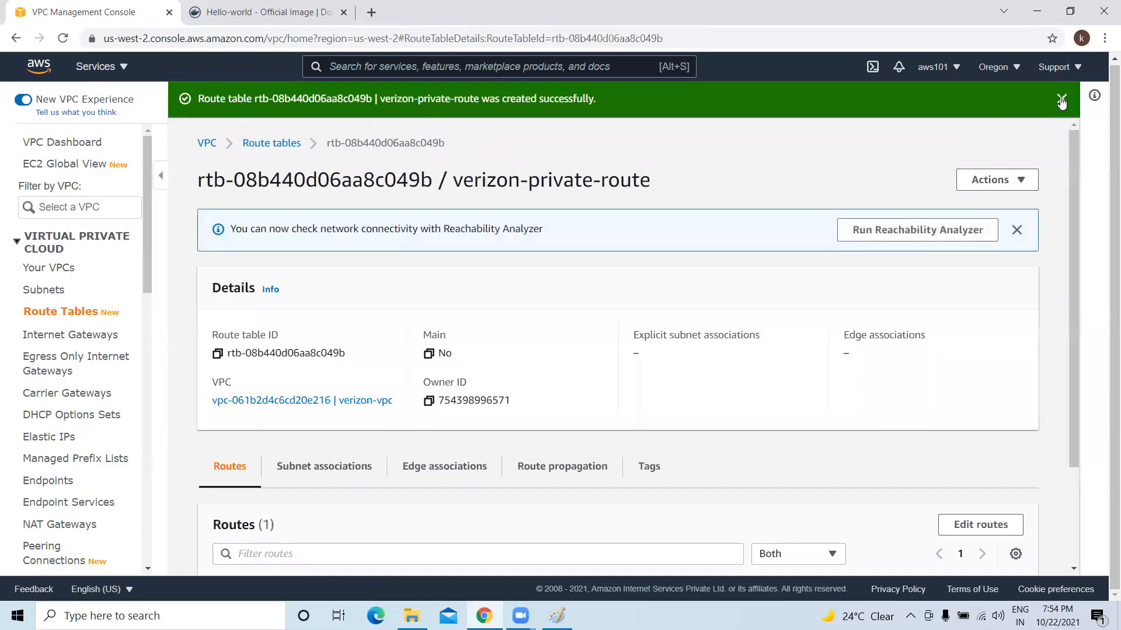
click(1061, 100)
click(58, 314)
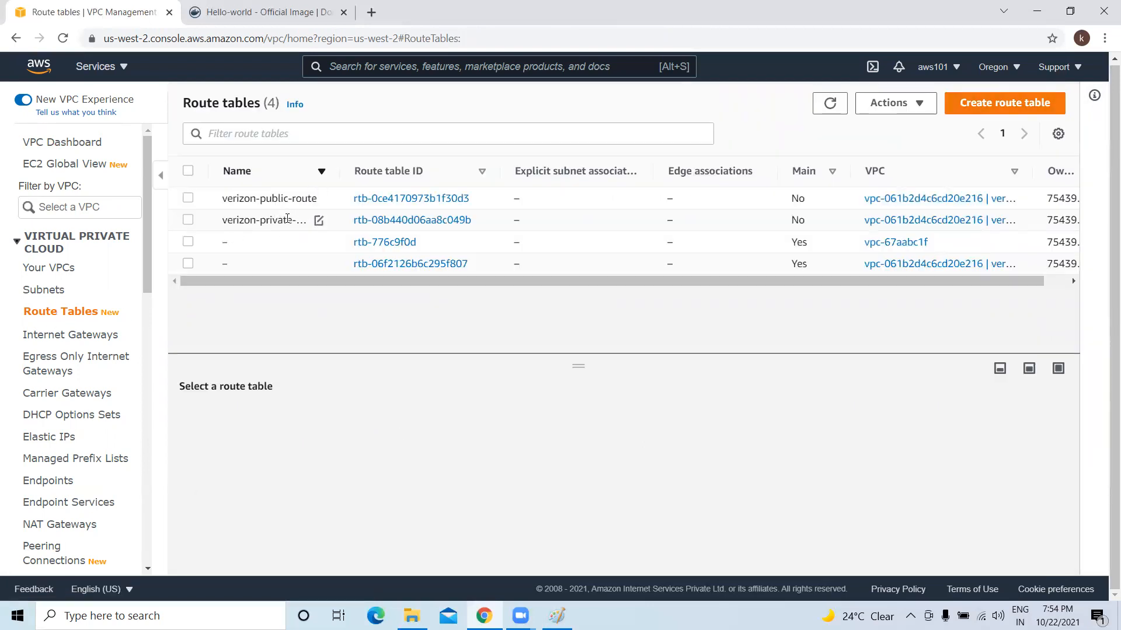
Step: Associate verizon-public-subnet with the verizon-public-route route table, save the association, and dismiss the success notification
click(188, 199)
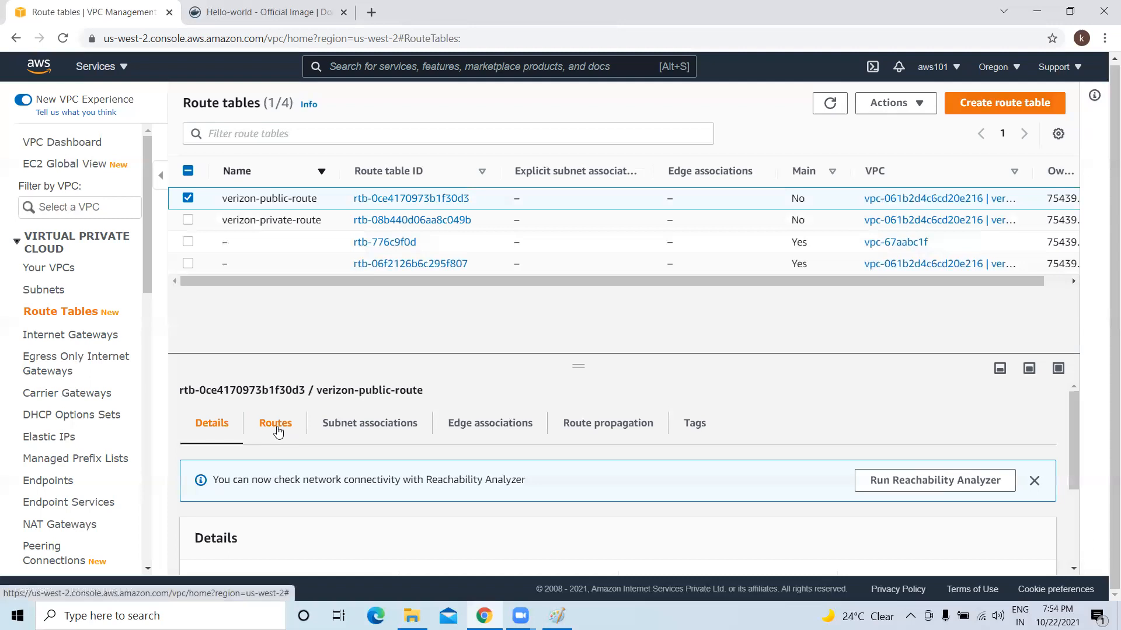
click(380, 428)
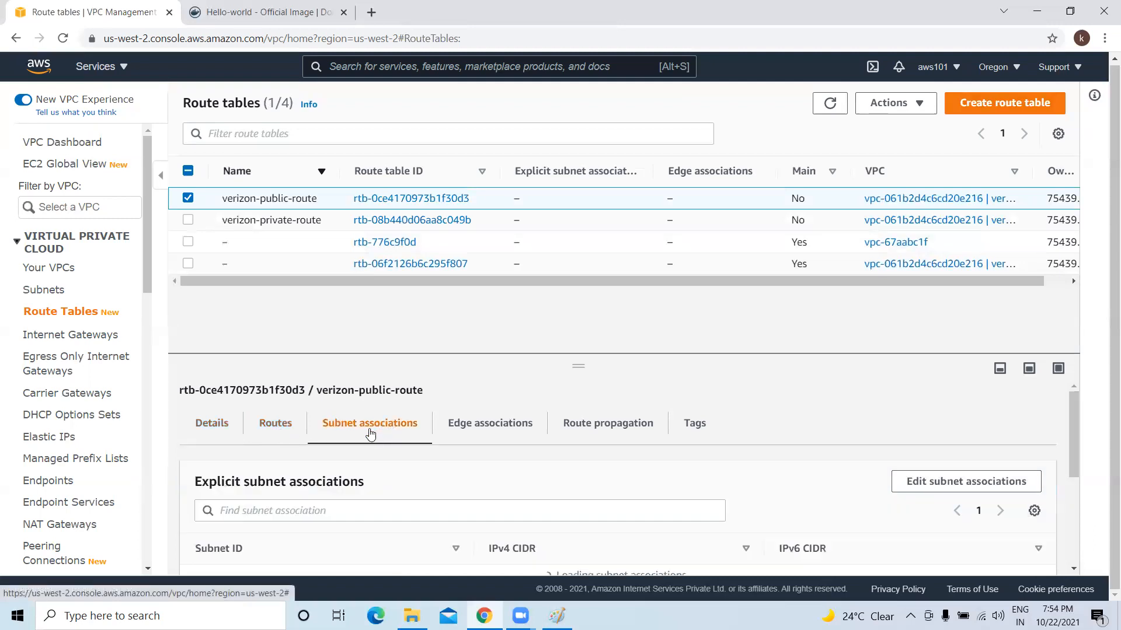
scroll(707, 475, down, 2)
scroll(708, 476, up, 3)
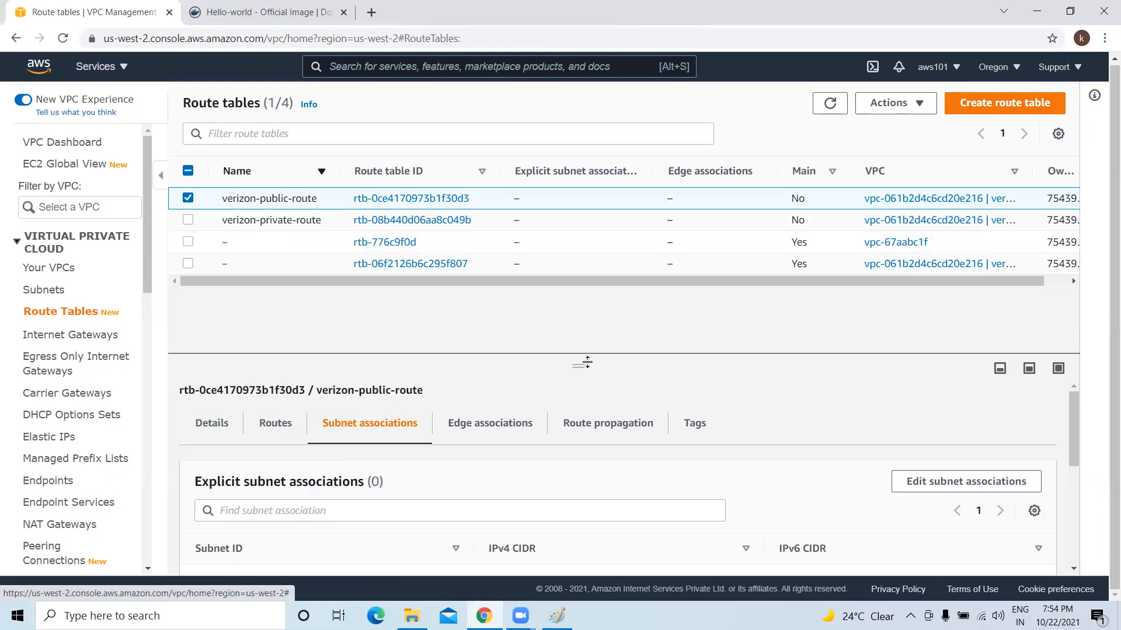
drag(589, 362, 584, 303)
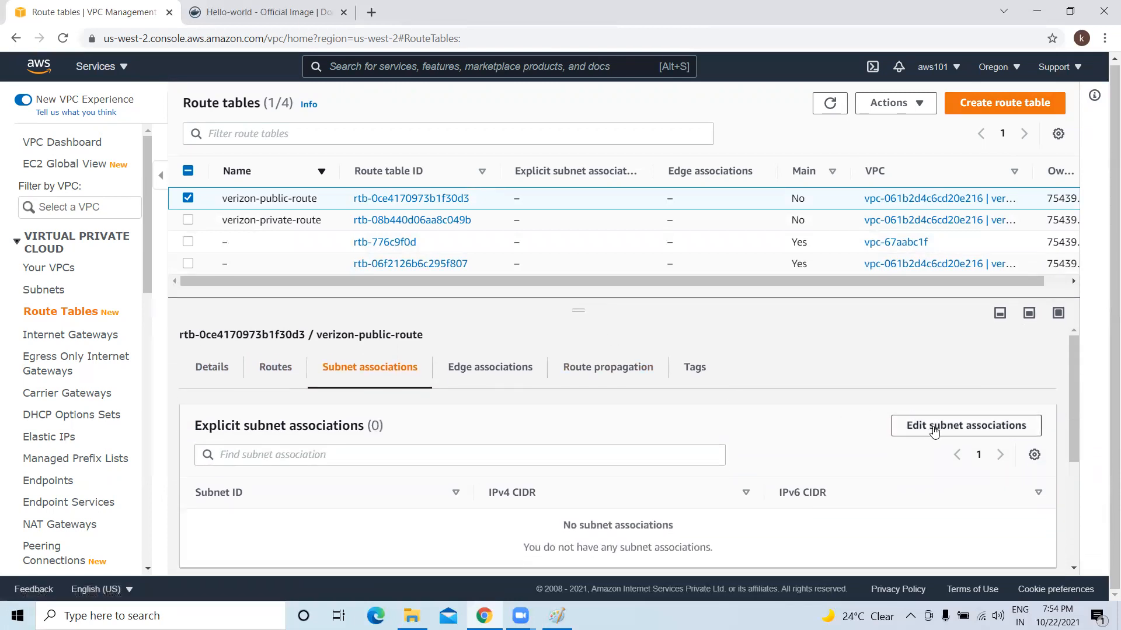
click(924, 429)
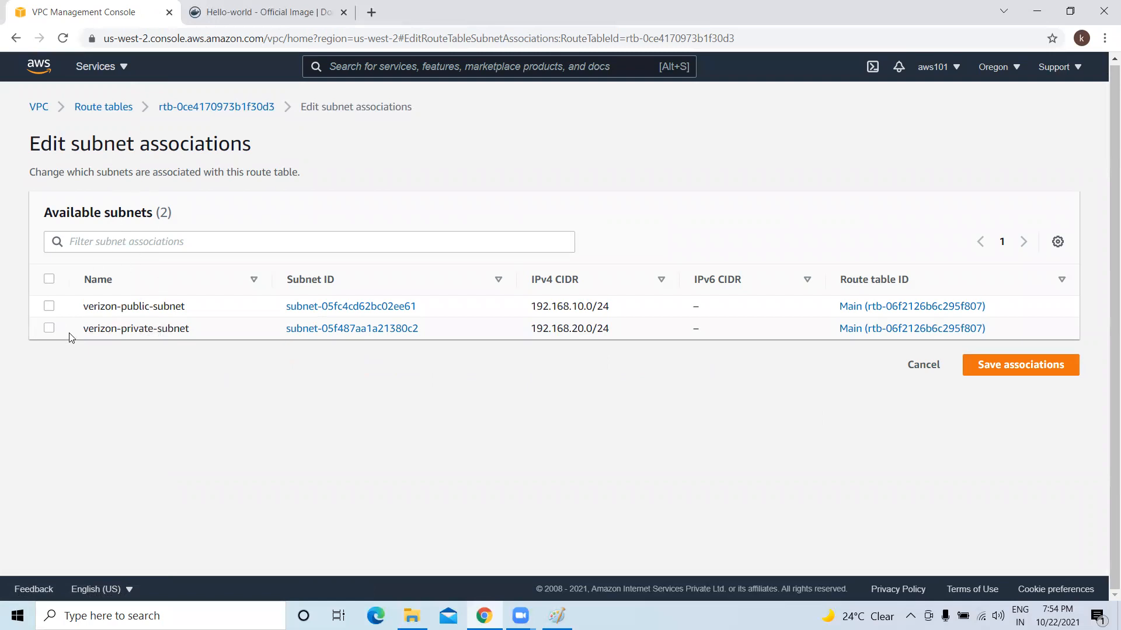
click(50, 307)
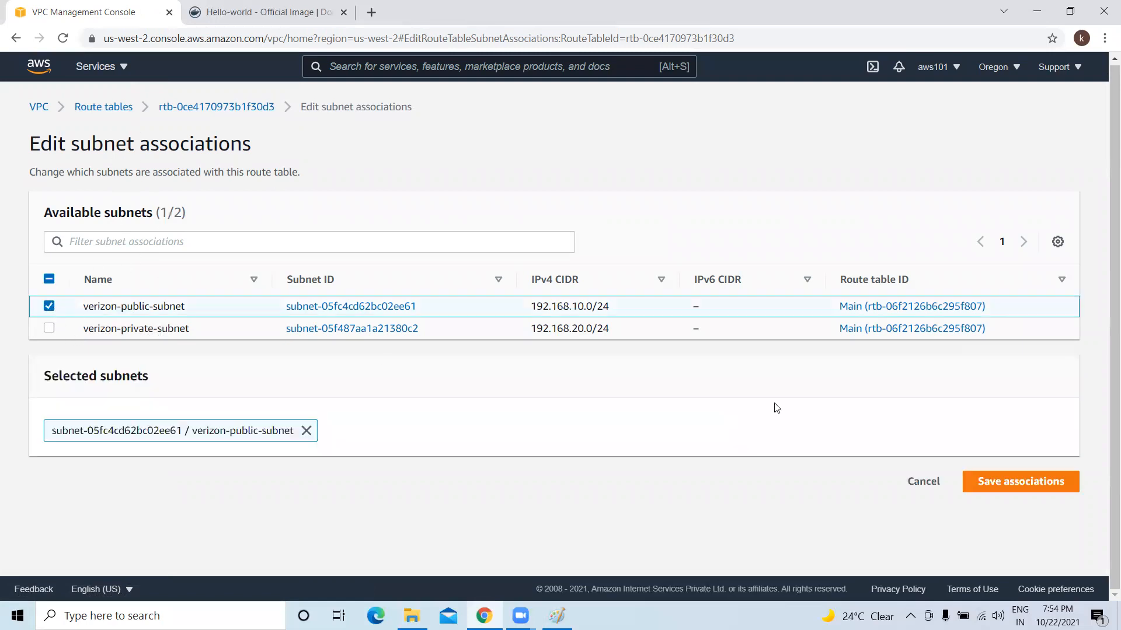
click(1016, 491)
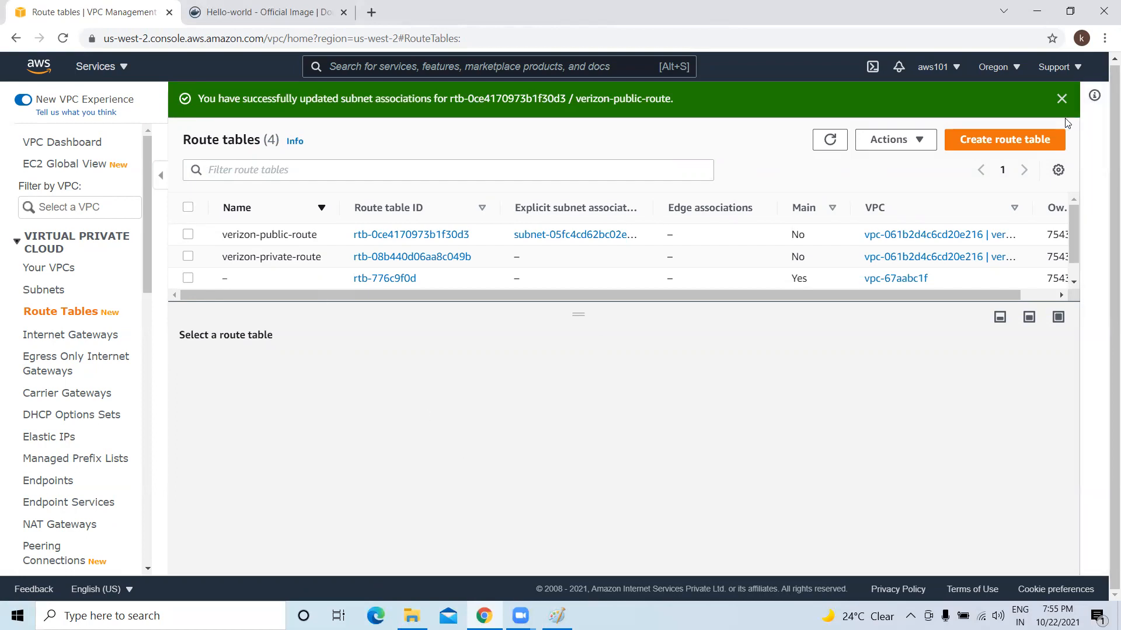
click(1061, 99)
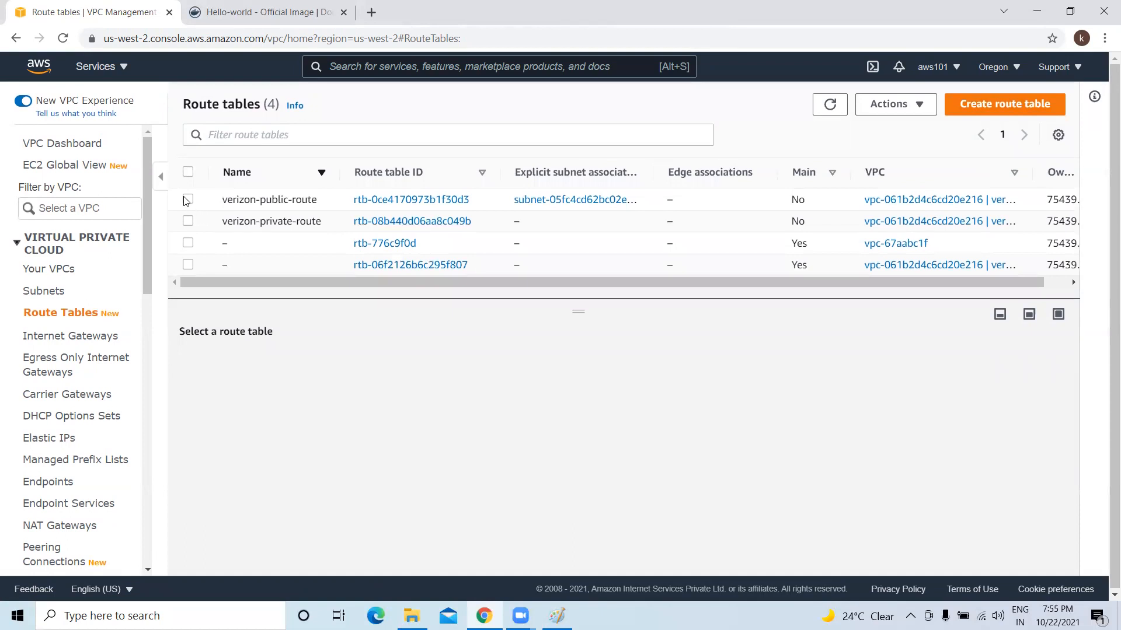
Step: Check the subnet associations of verizon-public-route and add a new route with destination 0.0.0.0/0 to this table
click(188, 199)
click(372, 374)
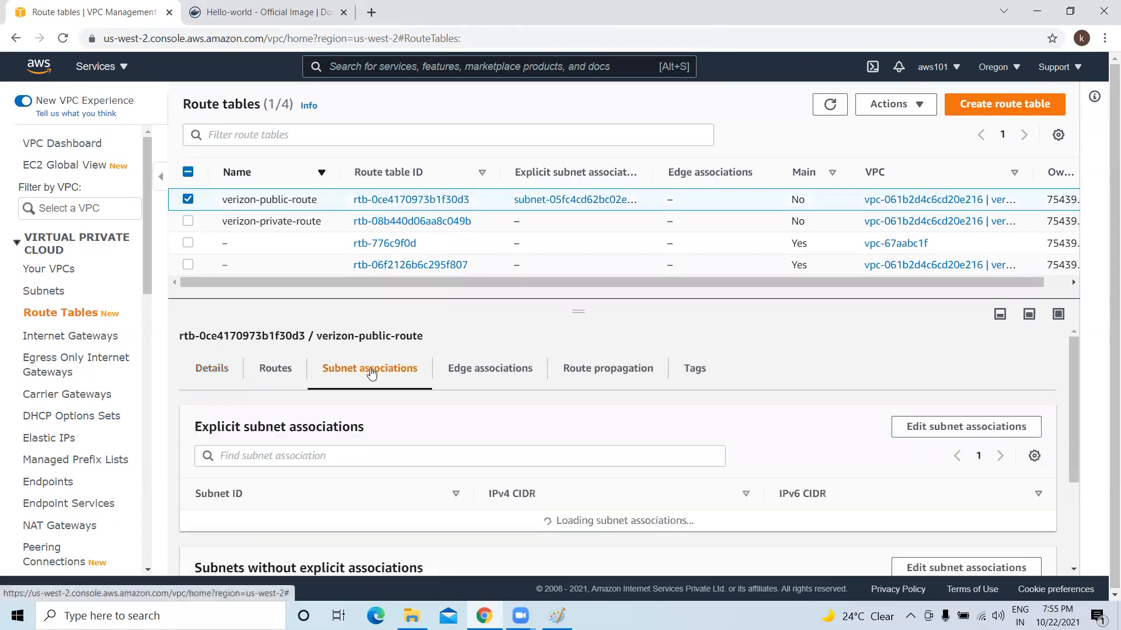
scroll(401, 462, down, 4)
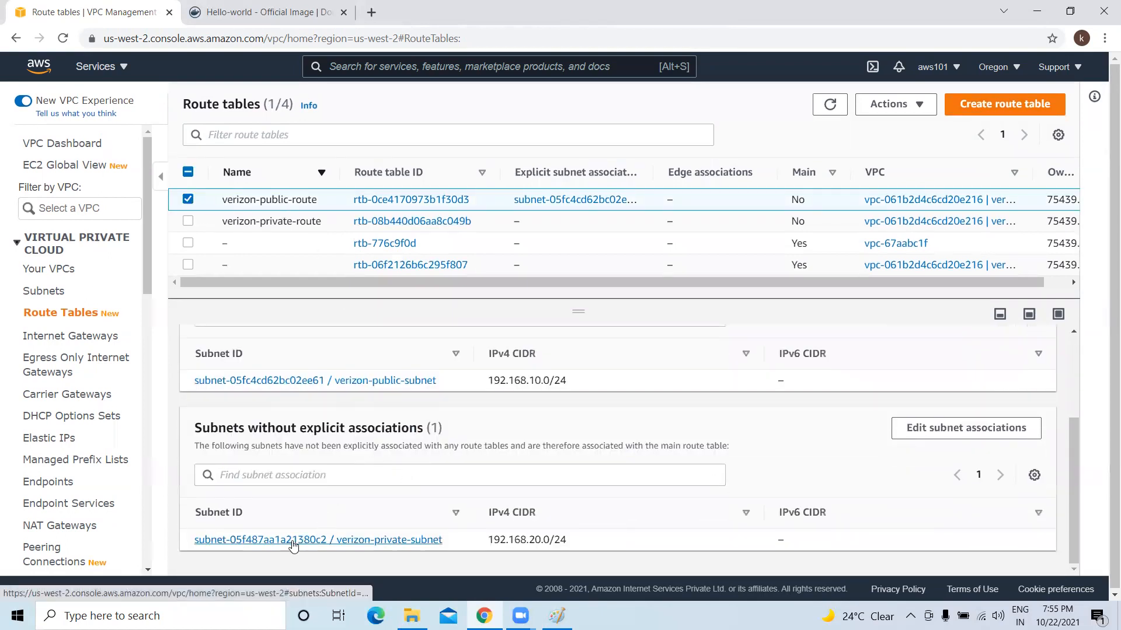
scroll(403, 543, up, 4)
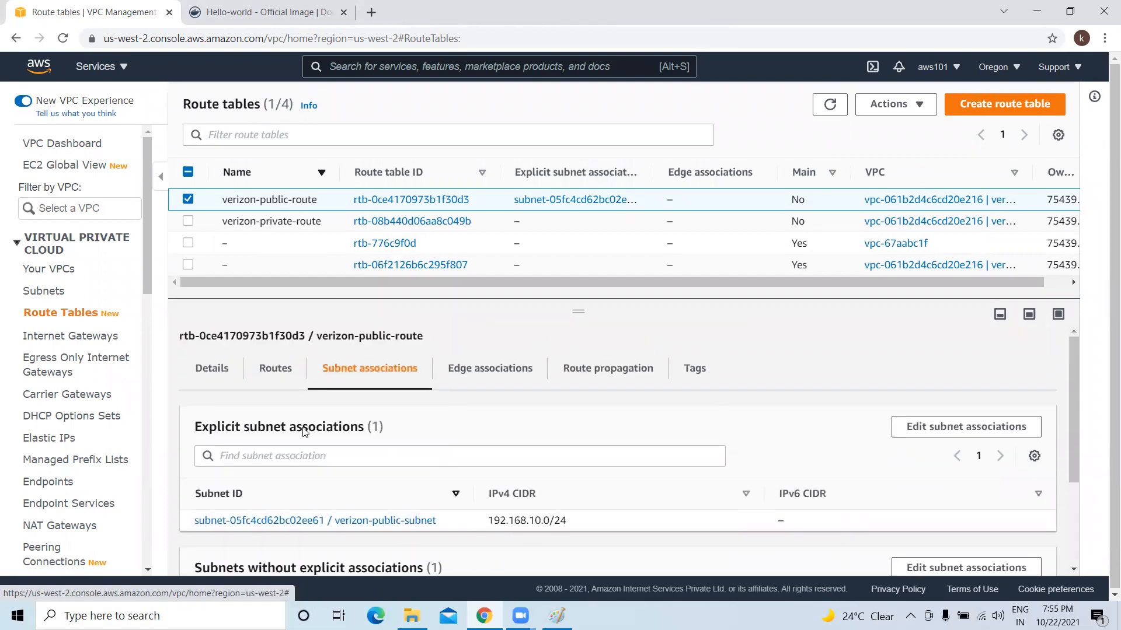
click(270, 370)
click(996, 430)
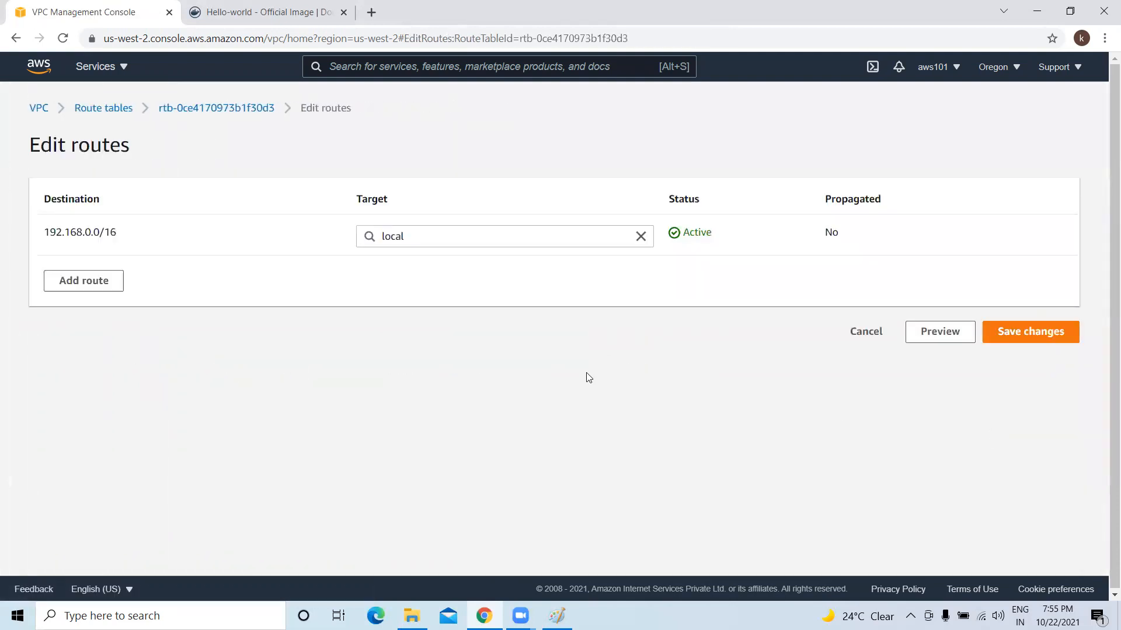
click(73, 280)
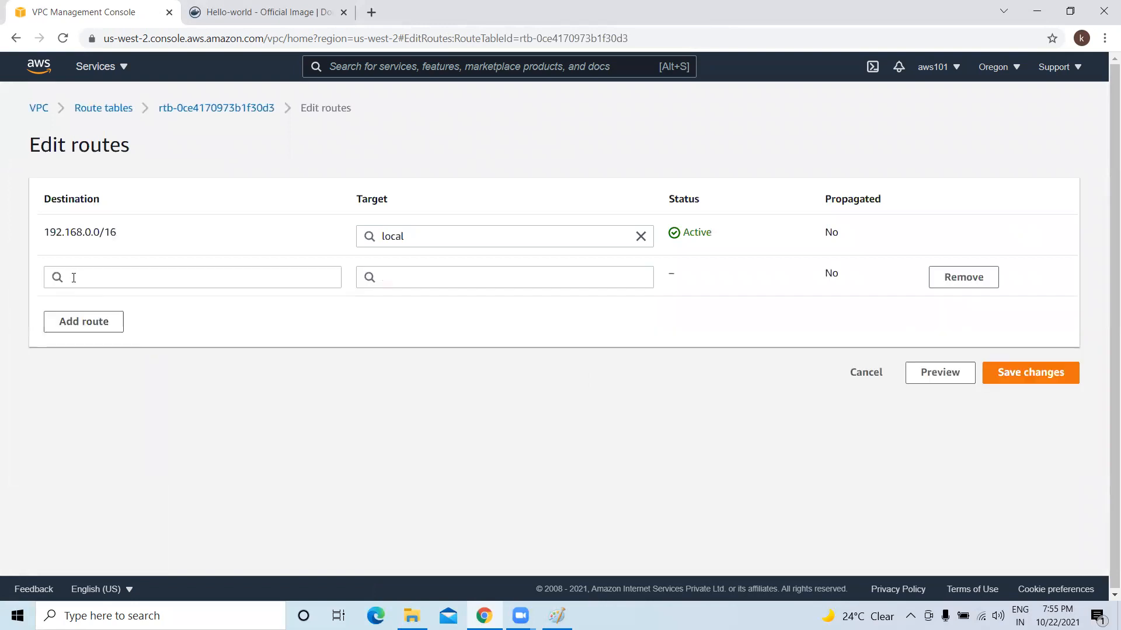
click(153, 278)
click(126, 305)
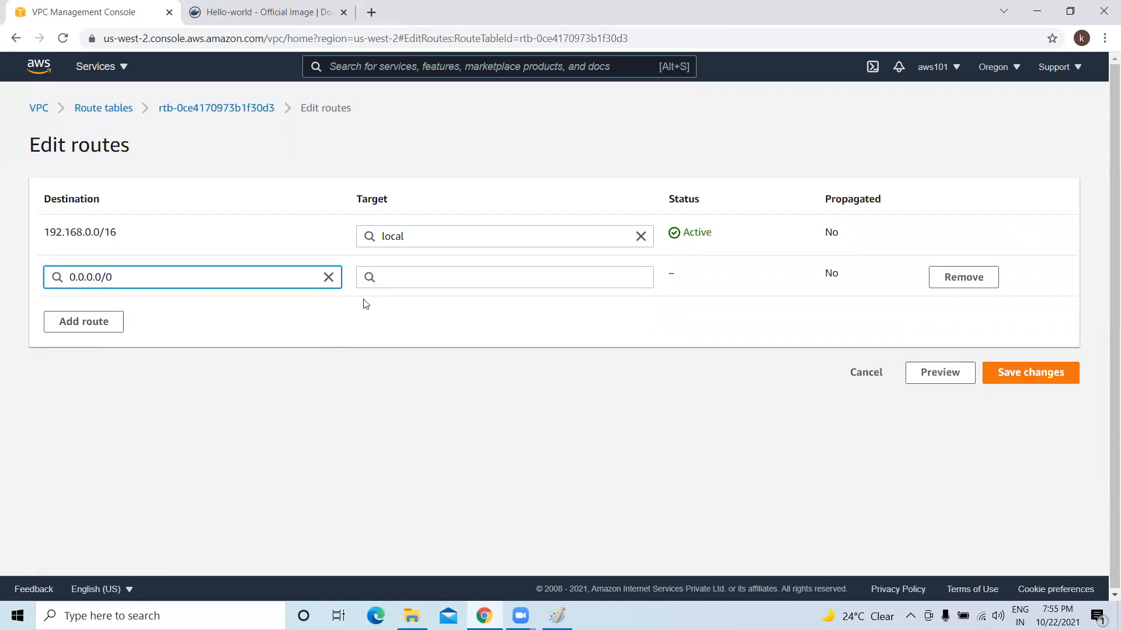
Step: Set the 0.0.0.0/0 route's target to the internet gateway verizon-igw, save the routes, and return to the route tables list
click(413, 274)
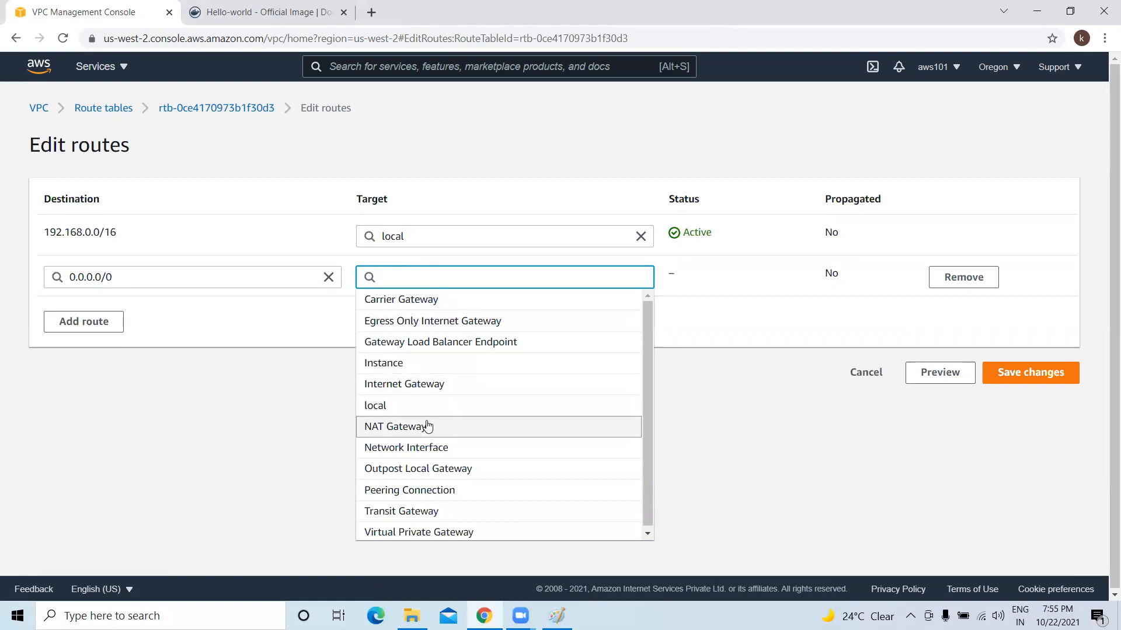
click(418, 383)
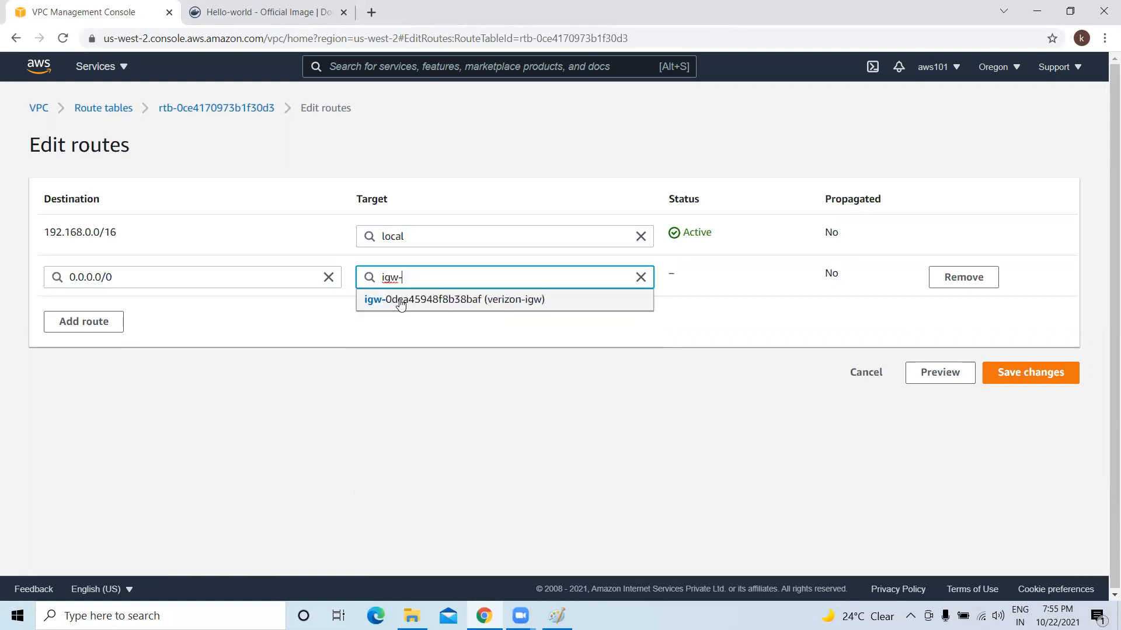
click(529, 302)
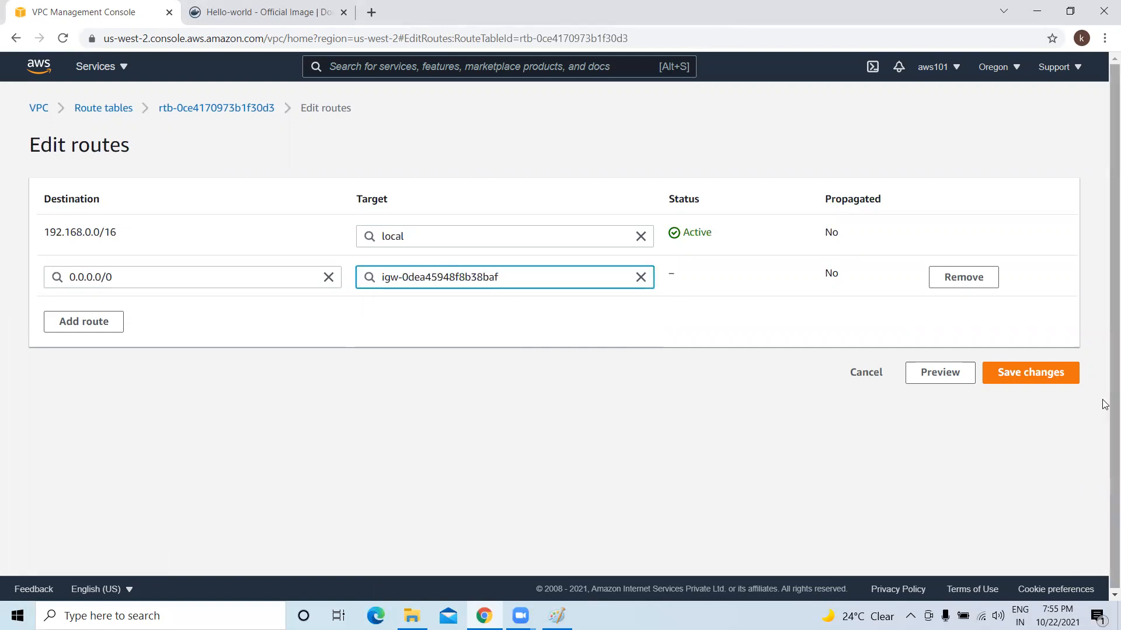
click(1046, 378)
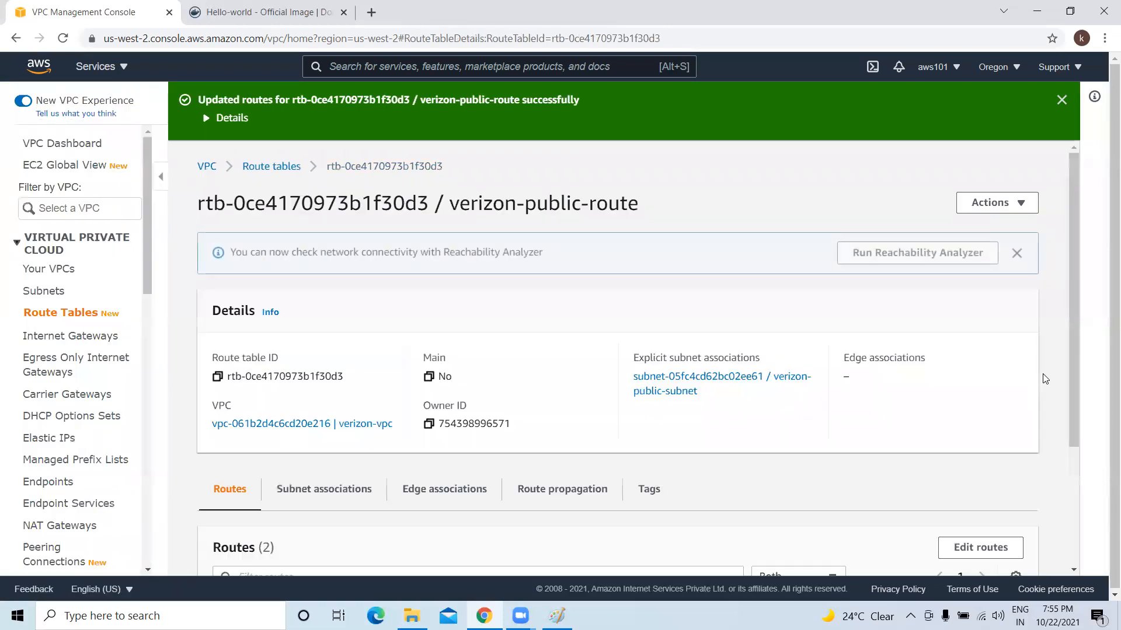
click(46, 316)
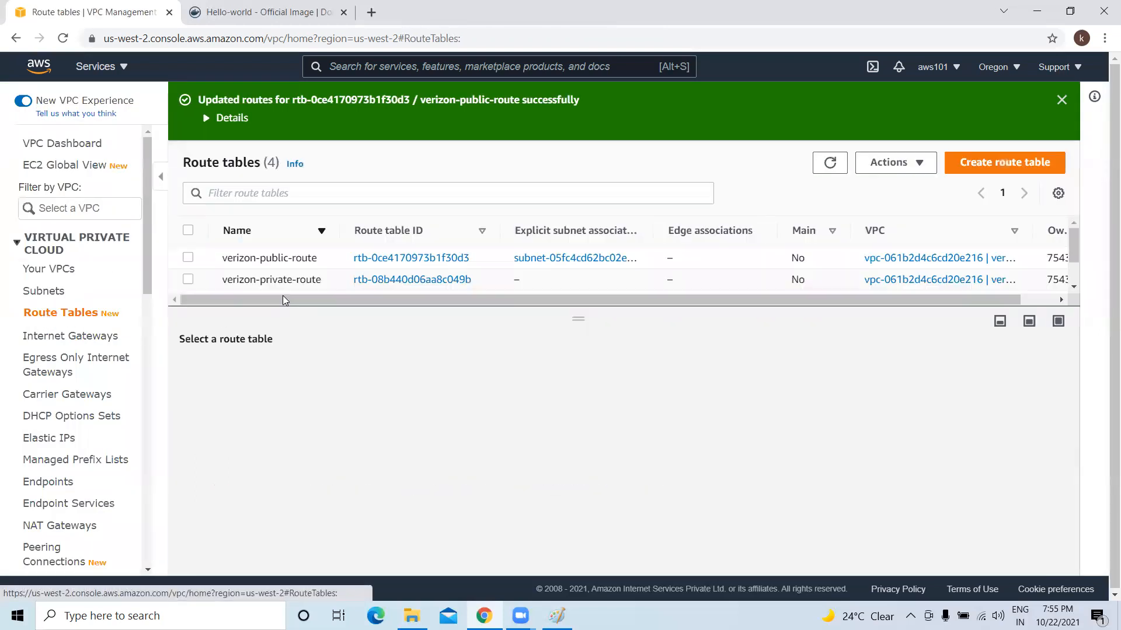
click(1062, 100)
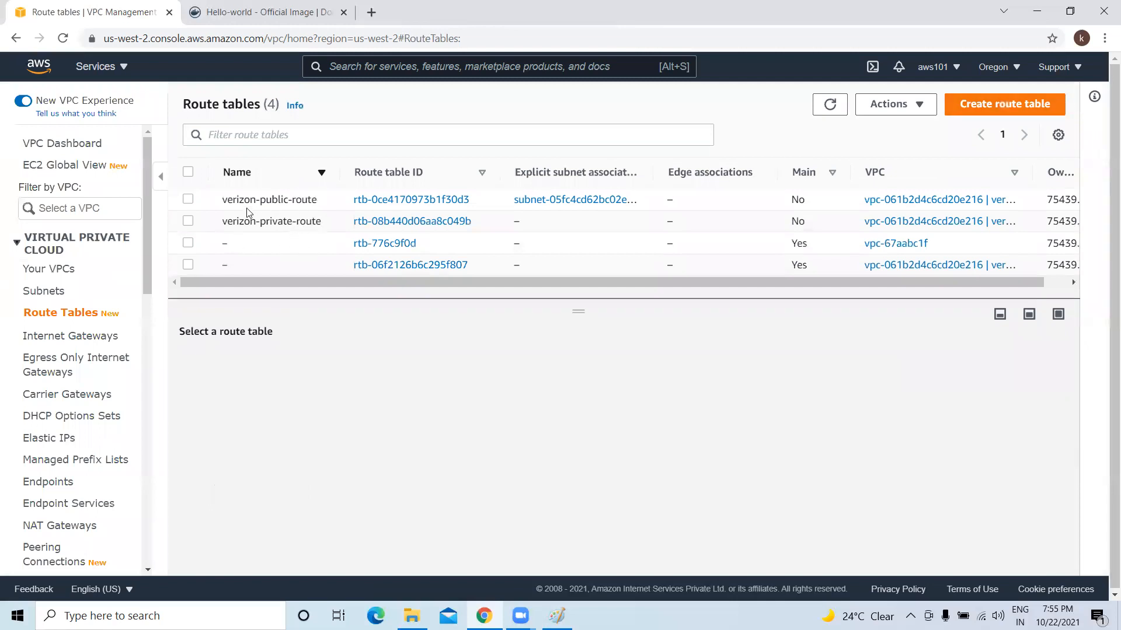
Step: Associate verizon-private-subnet with the verizon-private-route route table, save the association, and dismiss the success notification
click(188, 200)
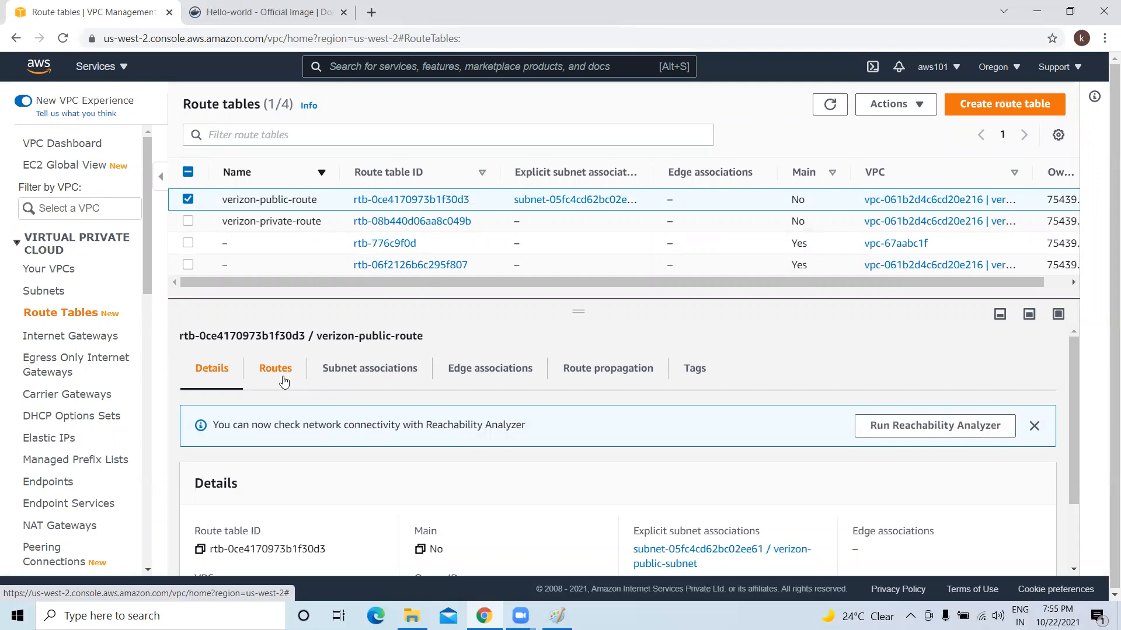
click(188, 199)
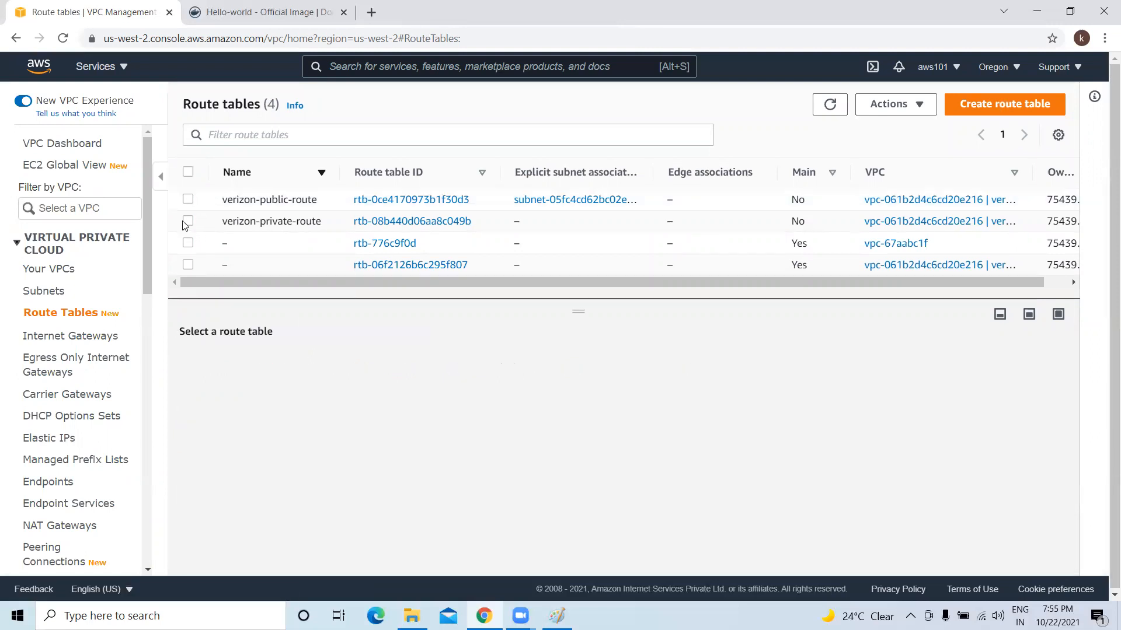
click(187, 221)
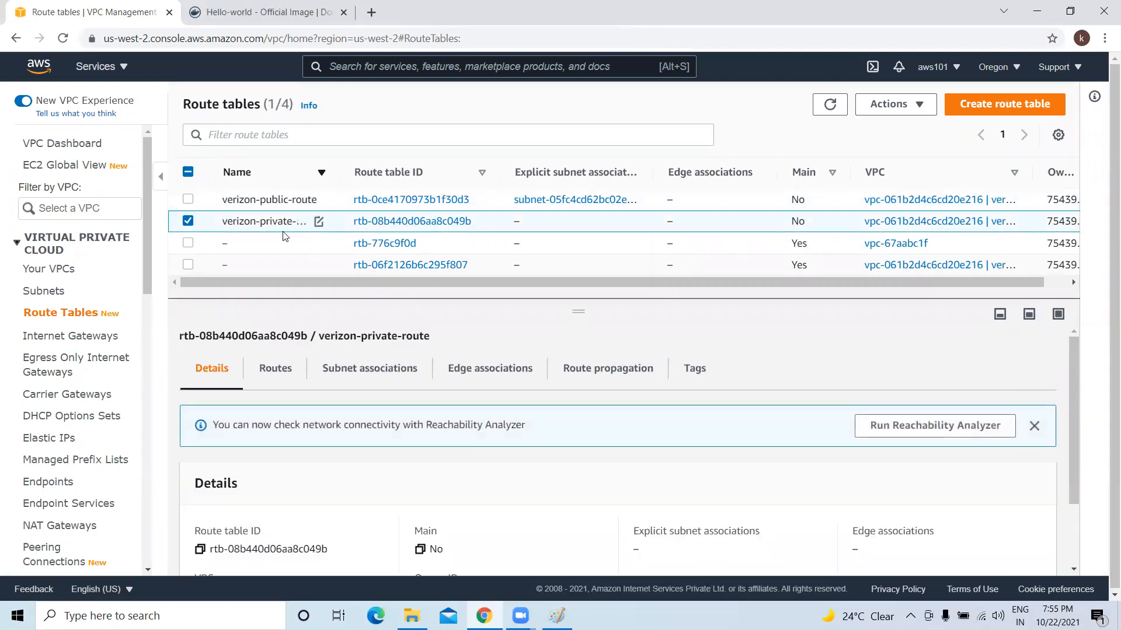
click(379, 374)
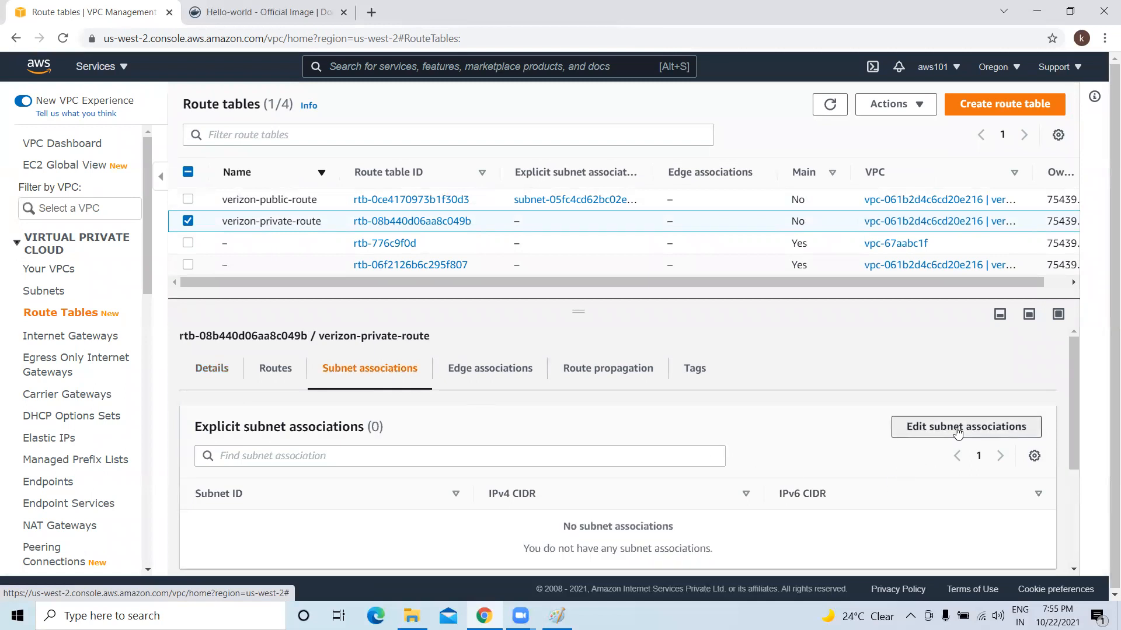
click(957, 429)
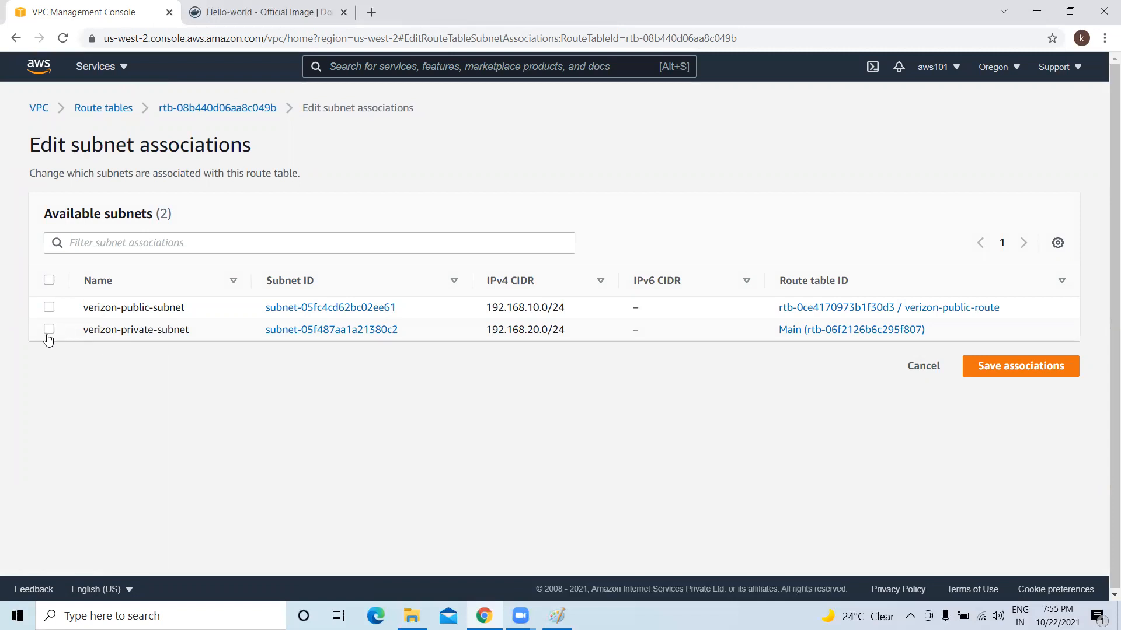
click(49, 330)
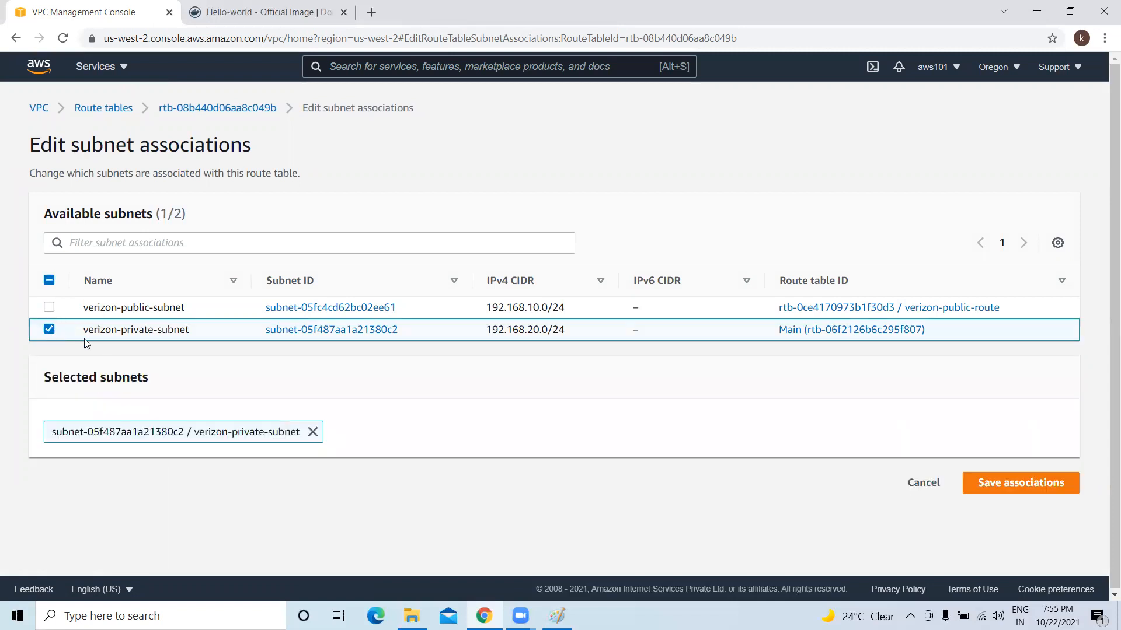
click(1009, 482)
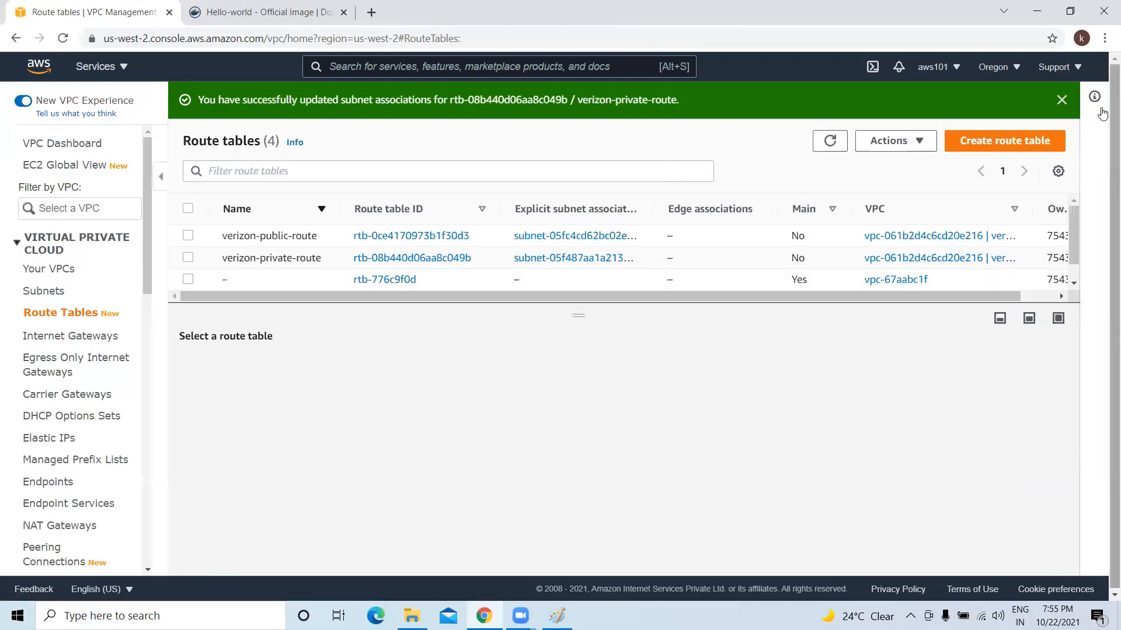
click(1062, 100)
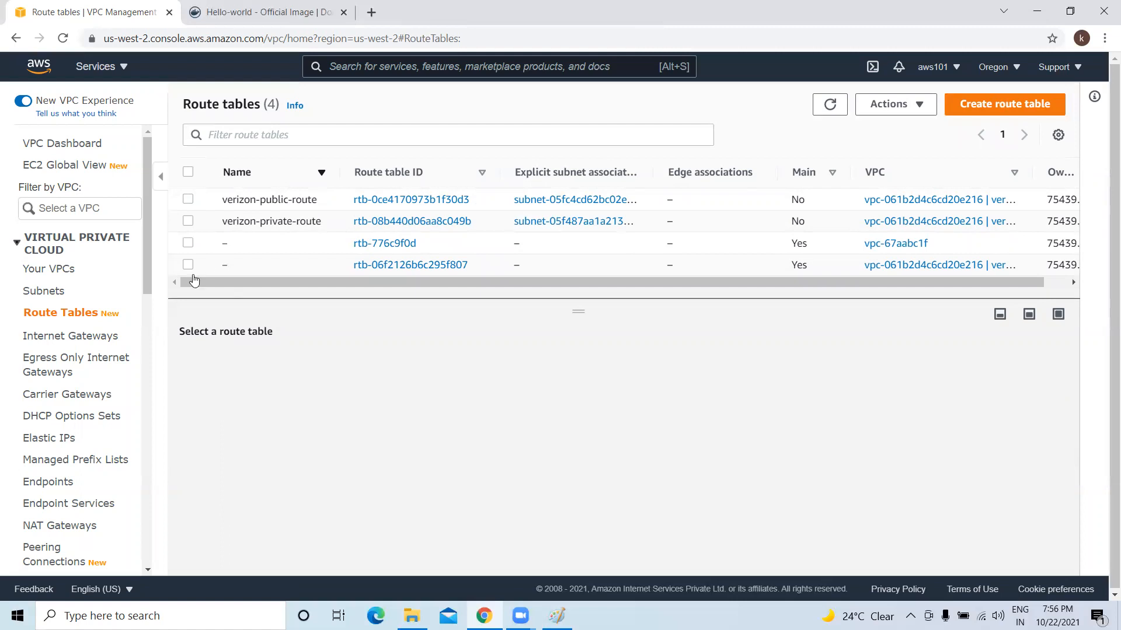
Step: Review verizon-vpc, its subnets, the verizon-igw internet gateway and its available actions, and the route tables in turn
click(38, 279)
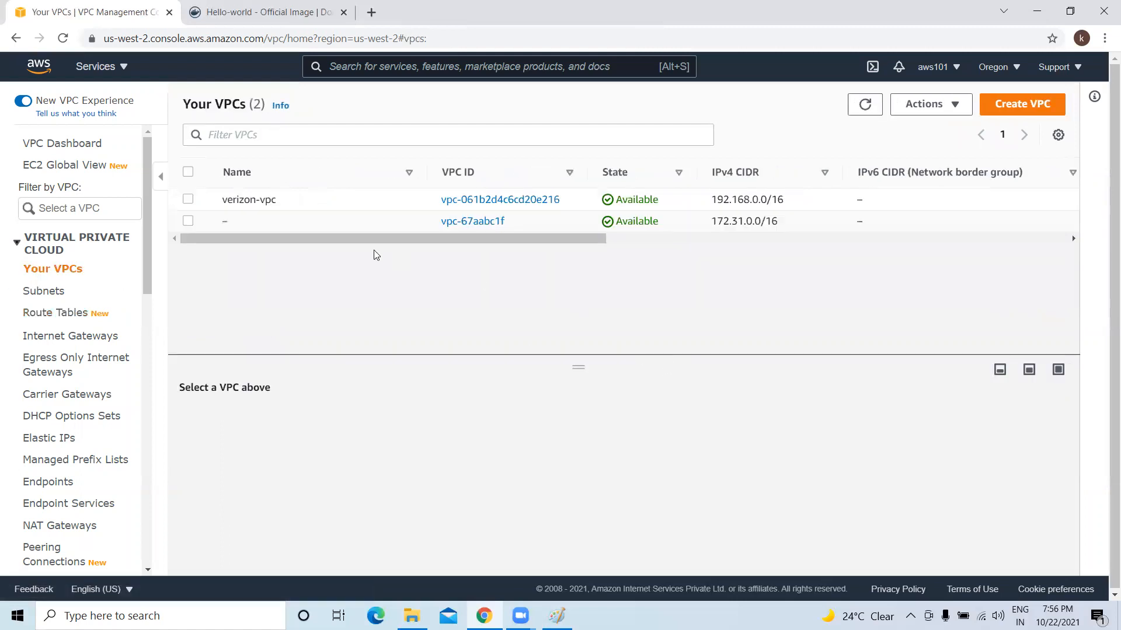
drag(220, 205, 276, 200)
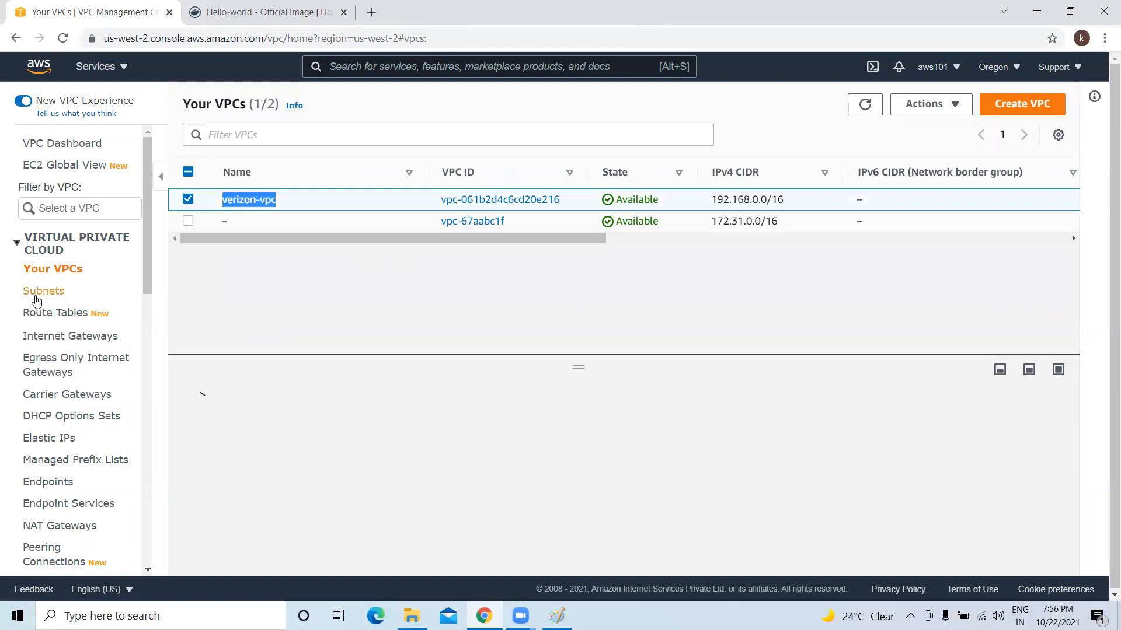
click(36, 295)
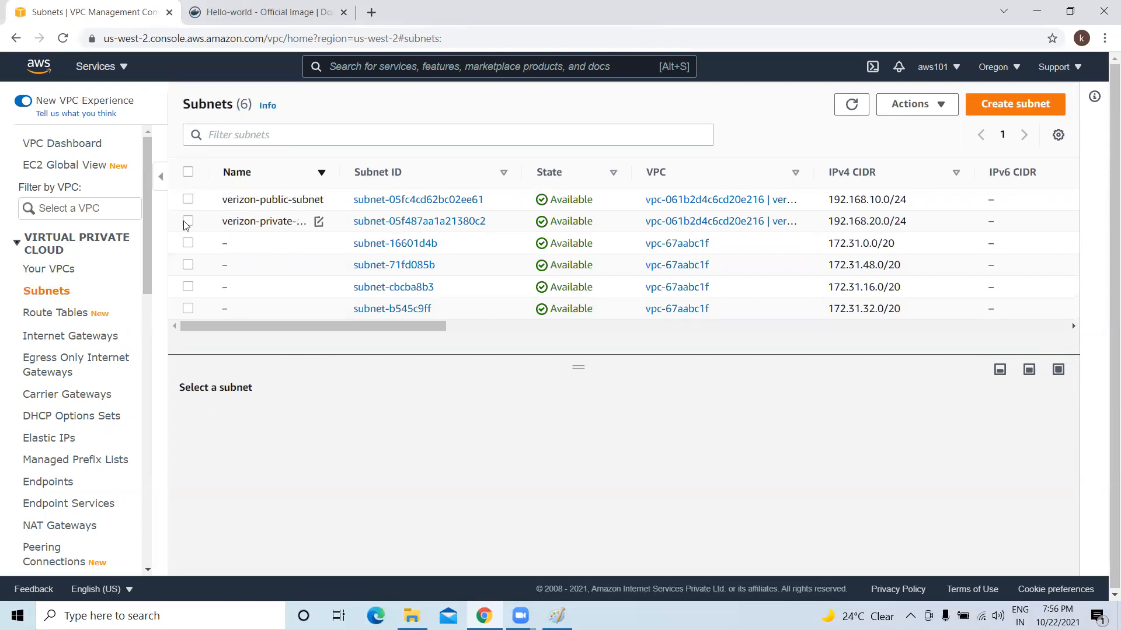
click(63, 335)
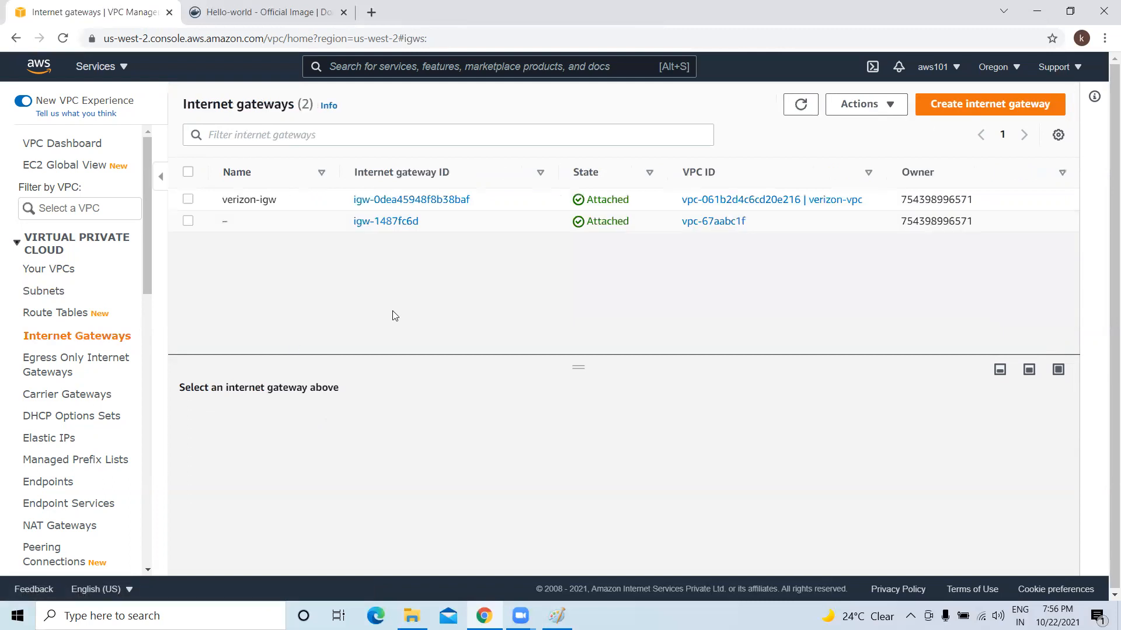
click(188, 200)
click(887, 104)
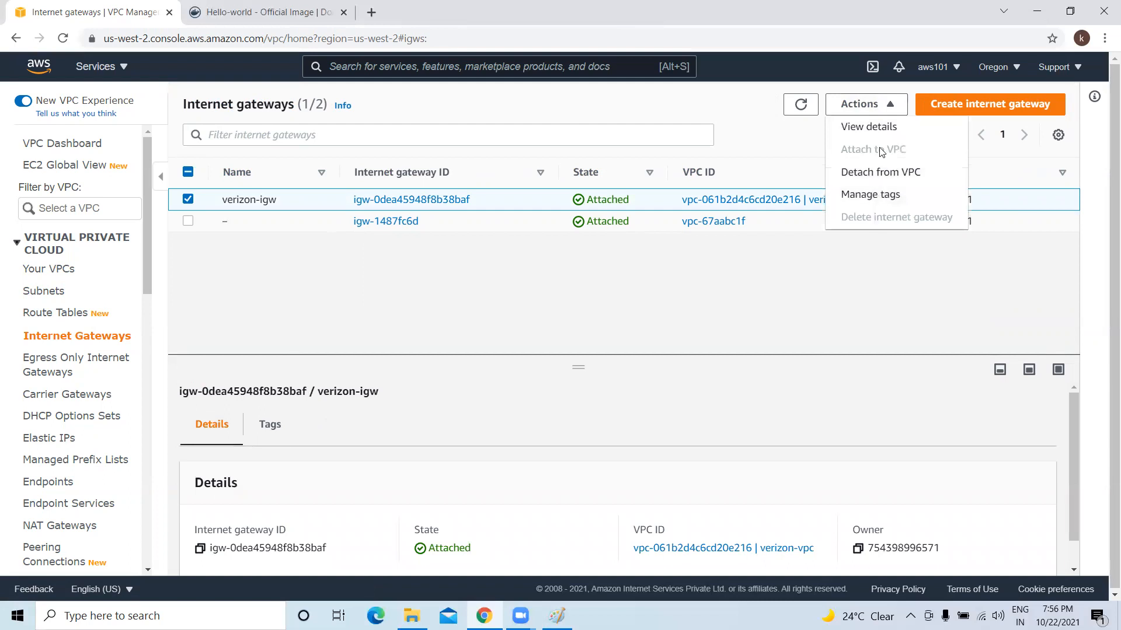
click(188, 200)
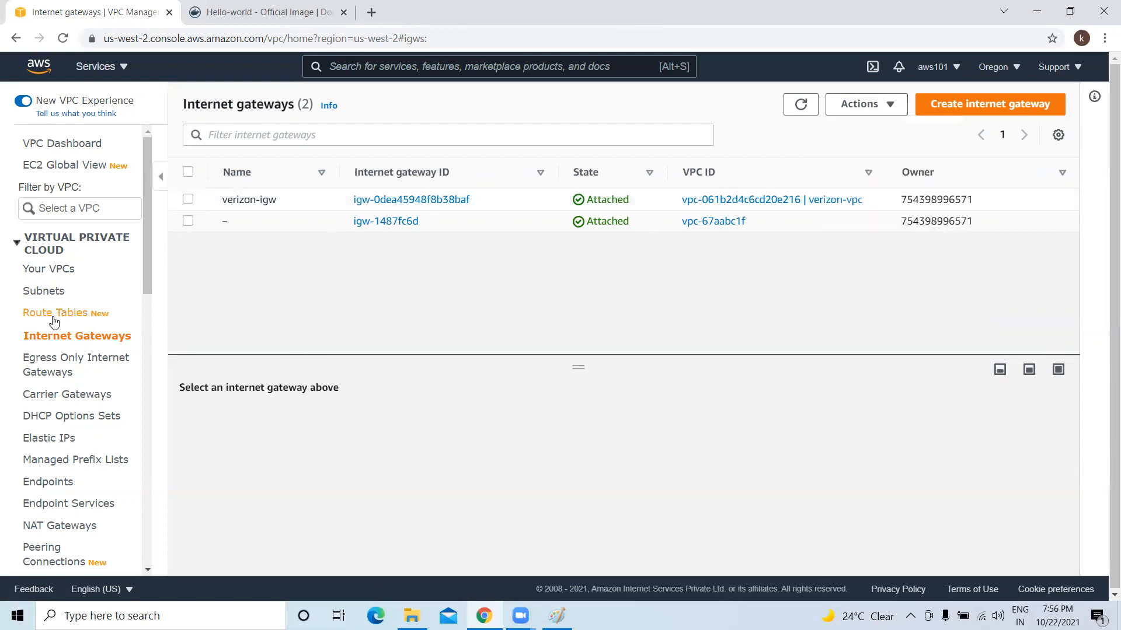
click(134, 309)
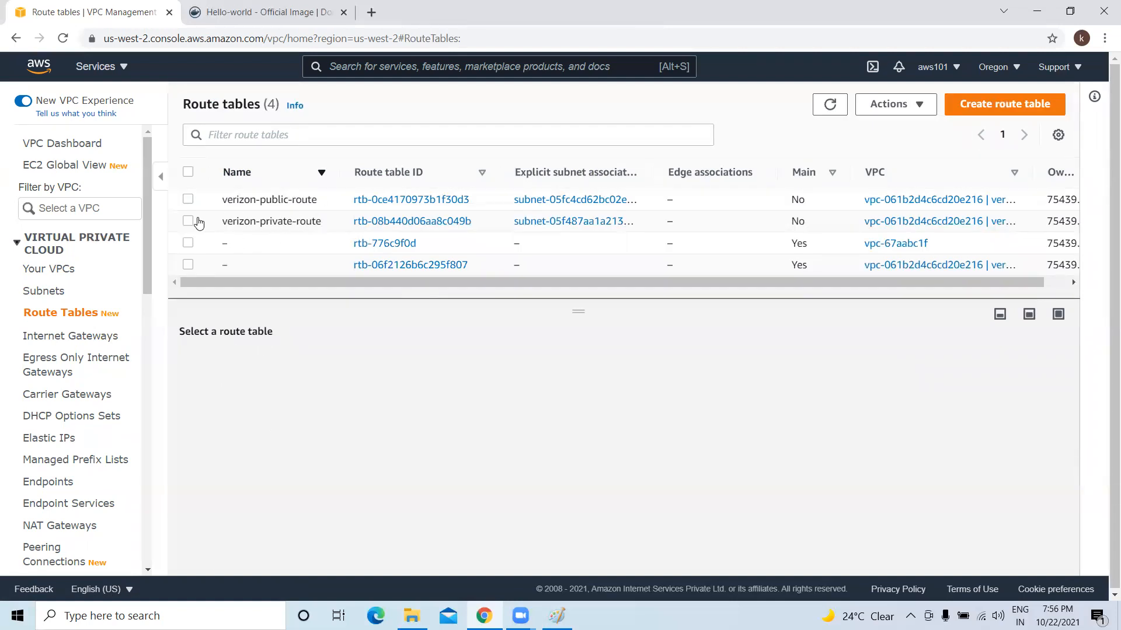
Step: Review the subnet associations and the routes of the verizon-public-route route table, including its 0.0.0.0/0 route
click(188, 200)
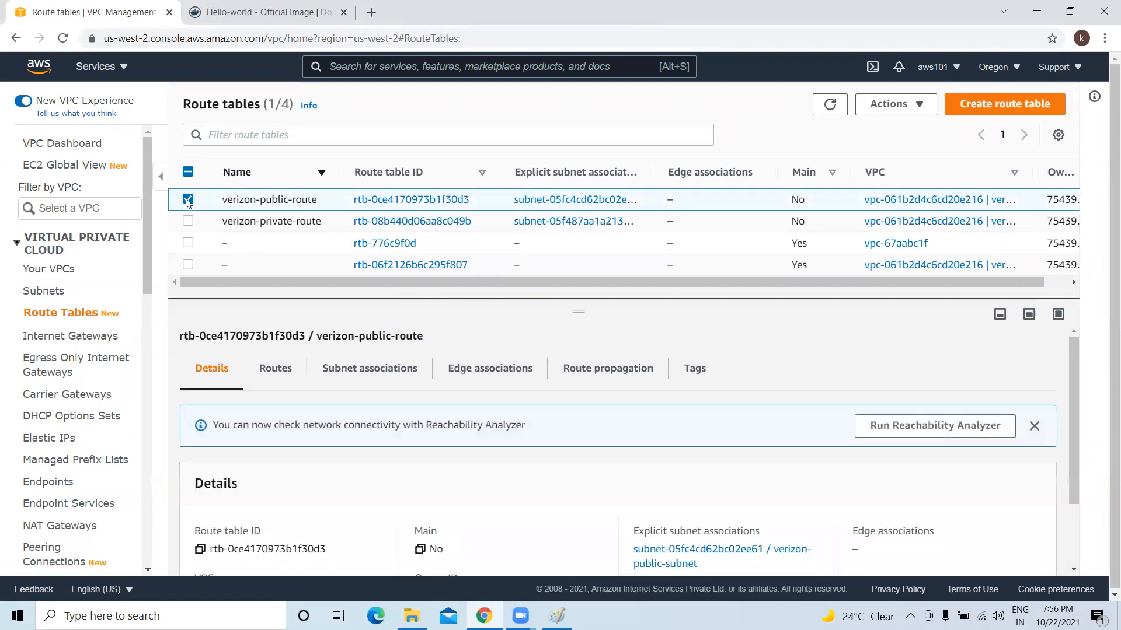
click(384, 370)
scroll(598, 418, down, 2)
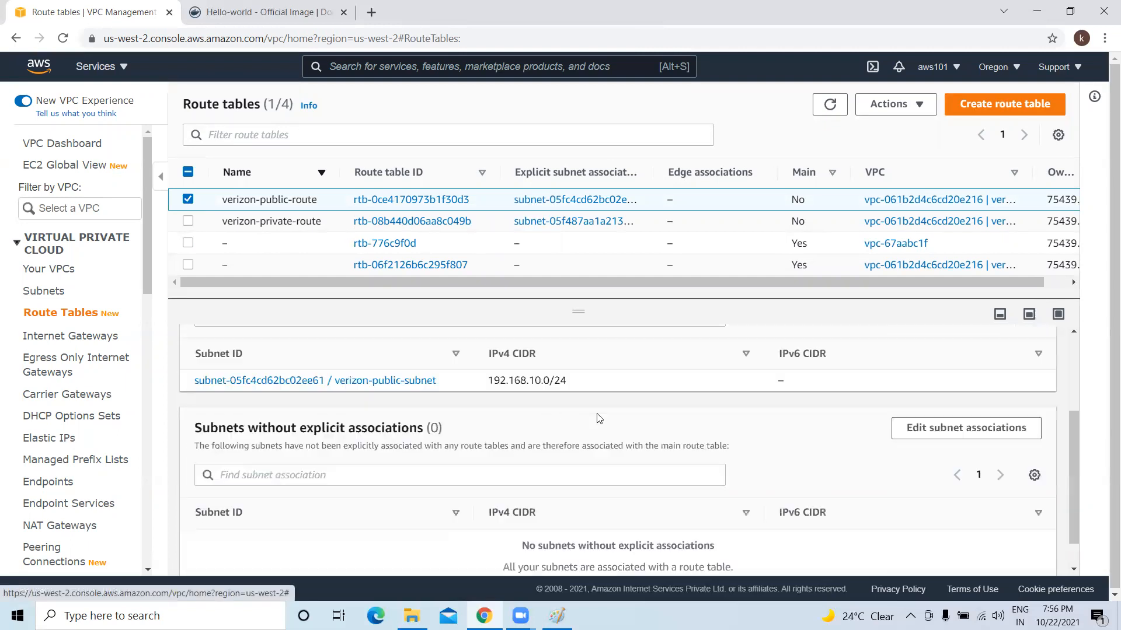
scroll(534, 489, down, 1)
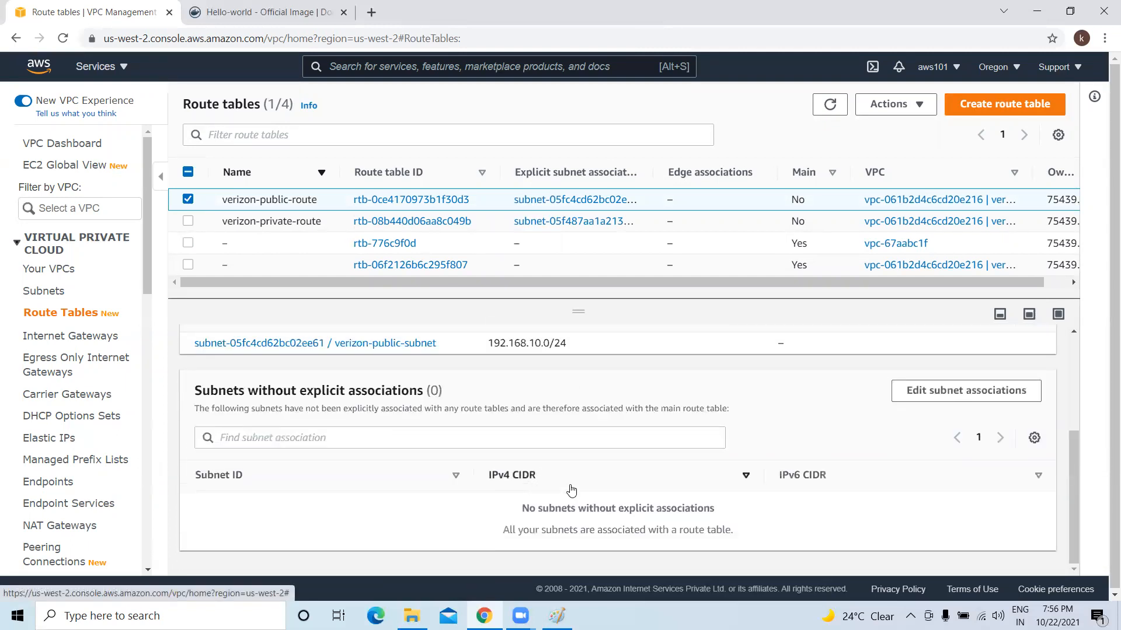
scroll(570, 490, up, 3)
click(261, 372)
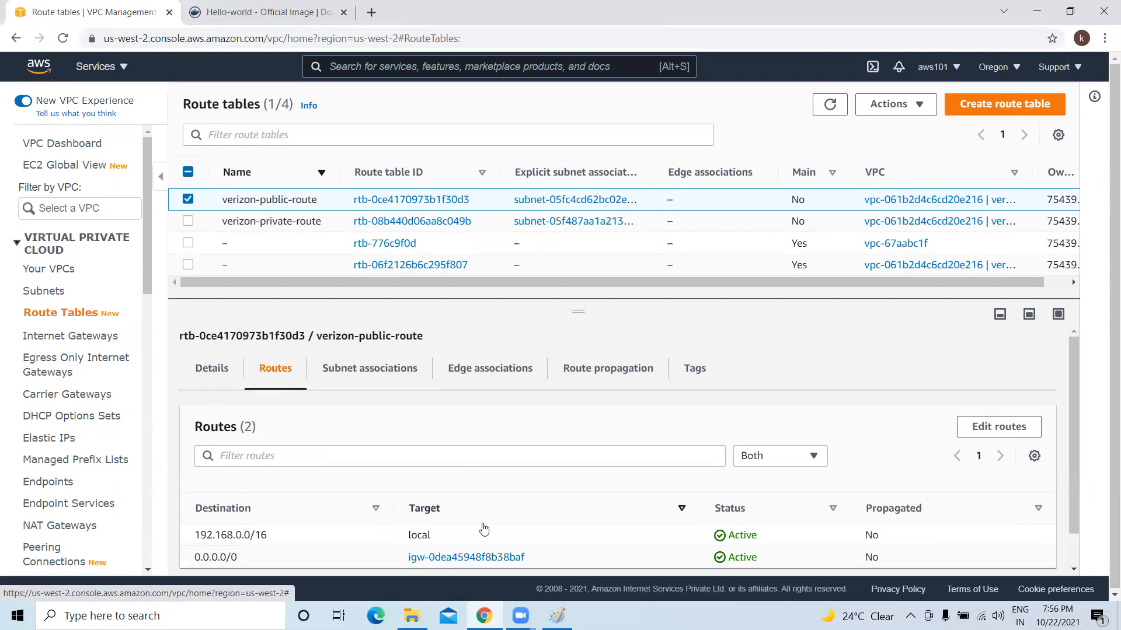
scroll(484, 530, down, 1)
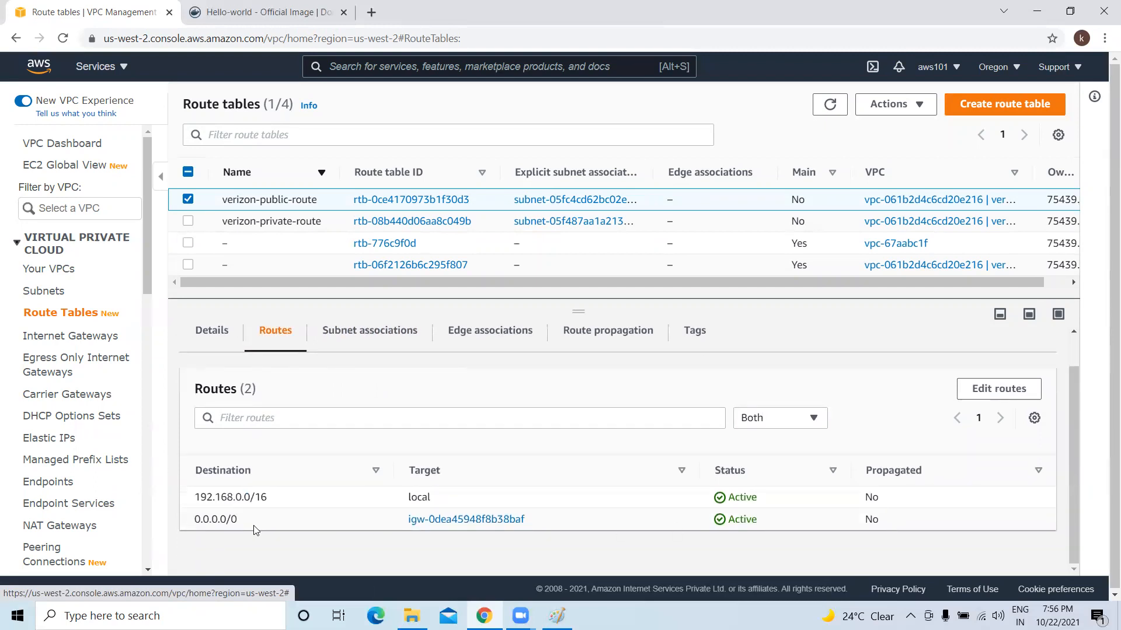
drag(237, 526, 194, 524)
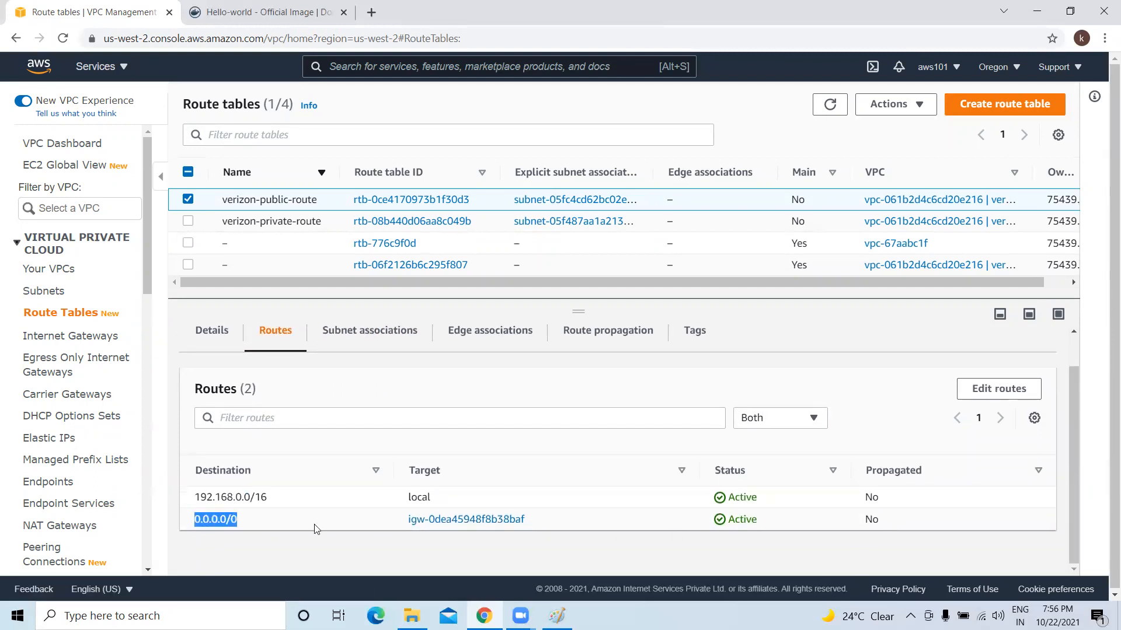
scroll(467, 514, up, 1)
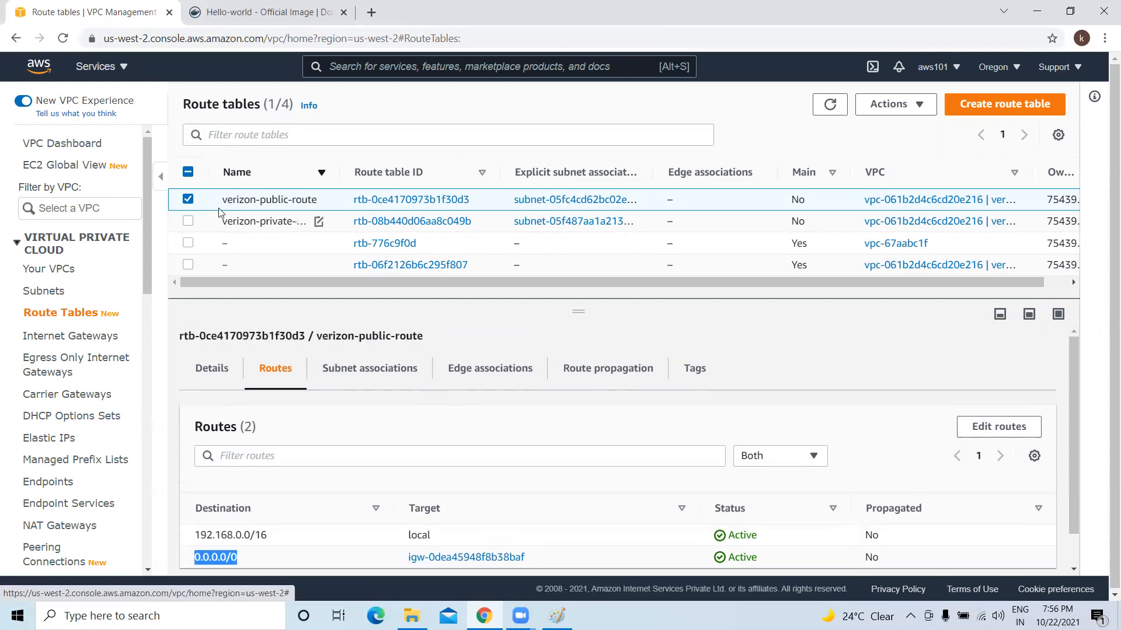
Step: Review the subnet associations and the routes of the verizon-private-route route table, leaving no table selected
click(188, 200)
click(188, 221)
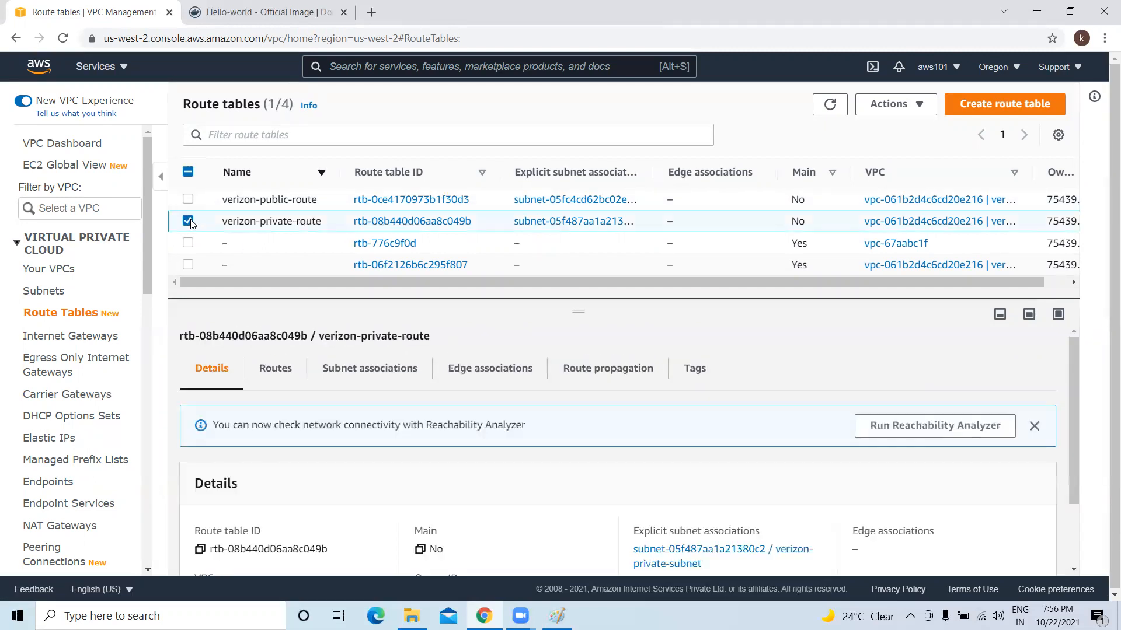
click(372, 375)
scroll(604, 469, down, 2)
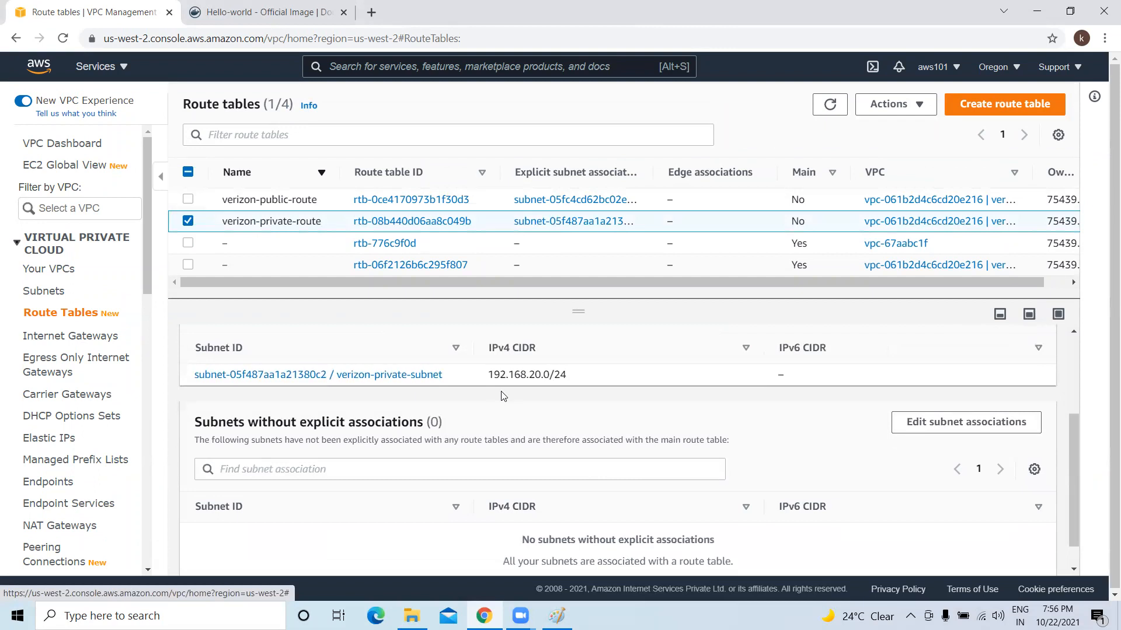
scroll(505, 375, up, 3)
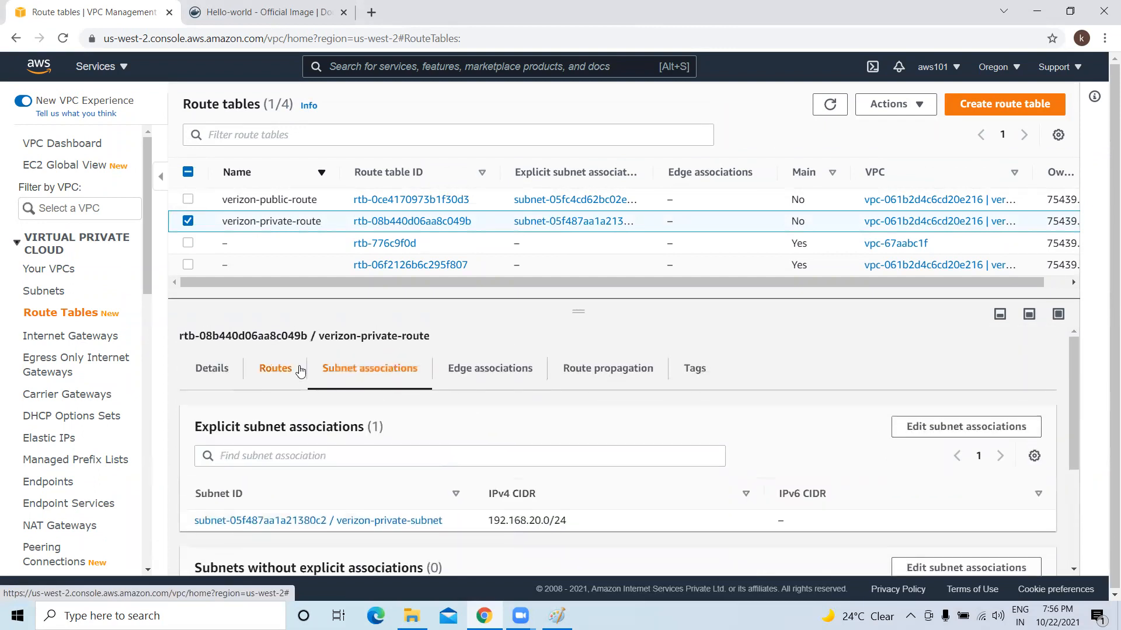
click(273, 368)
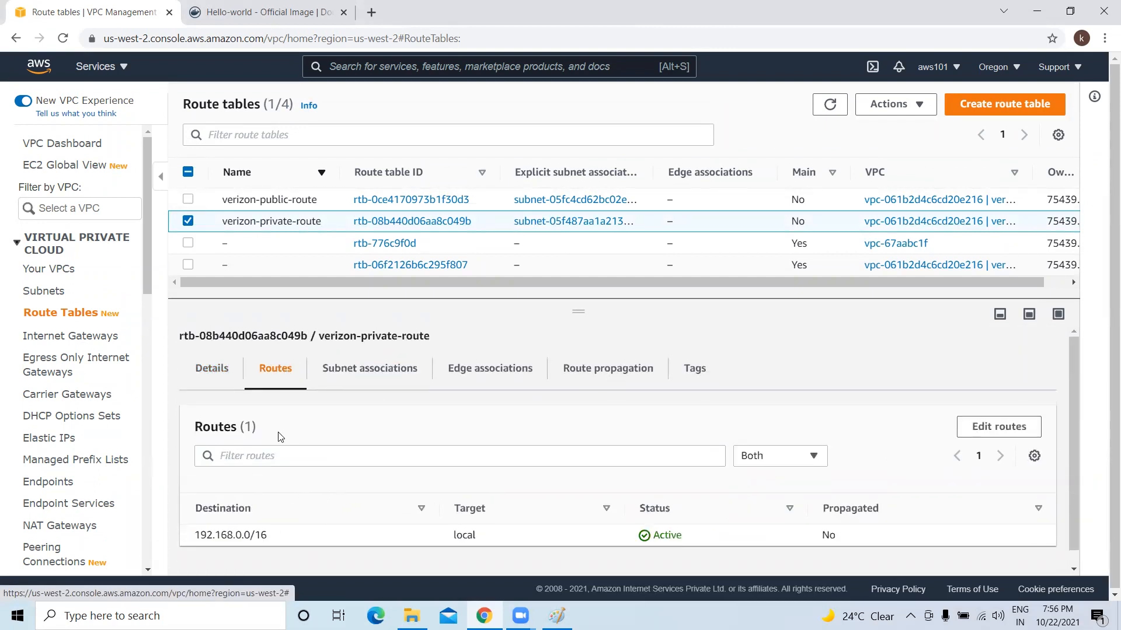
click(189, 227)
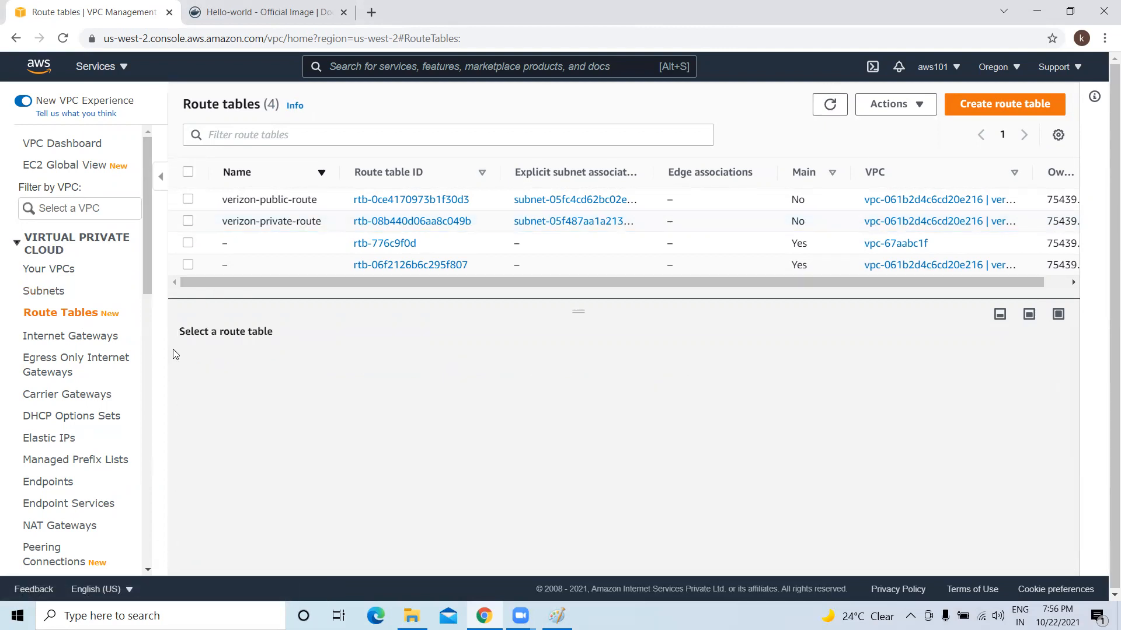
Step: Switch to the EC2 instances list, refresh it, and start launching a new instance
click(49, 269)
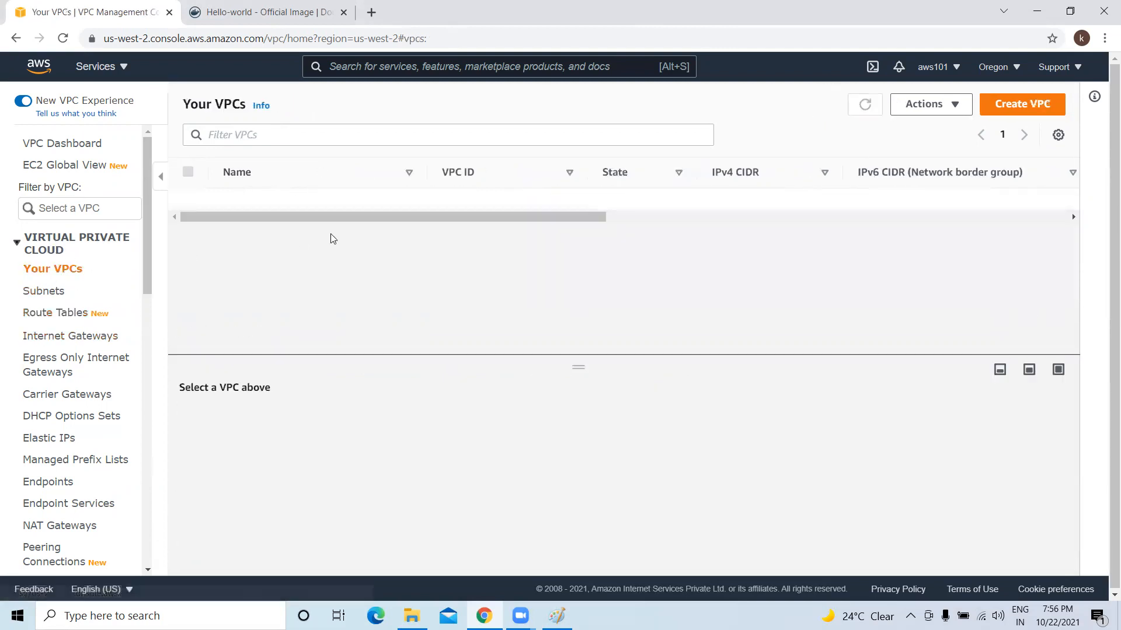
click(116, 68)
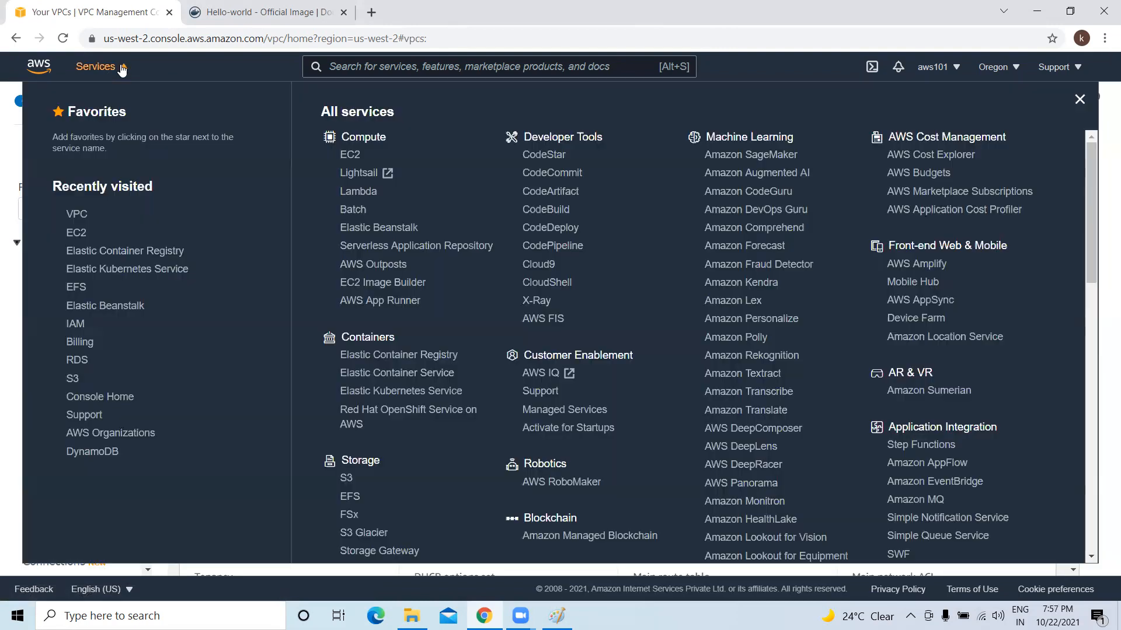
click(101, 238)
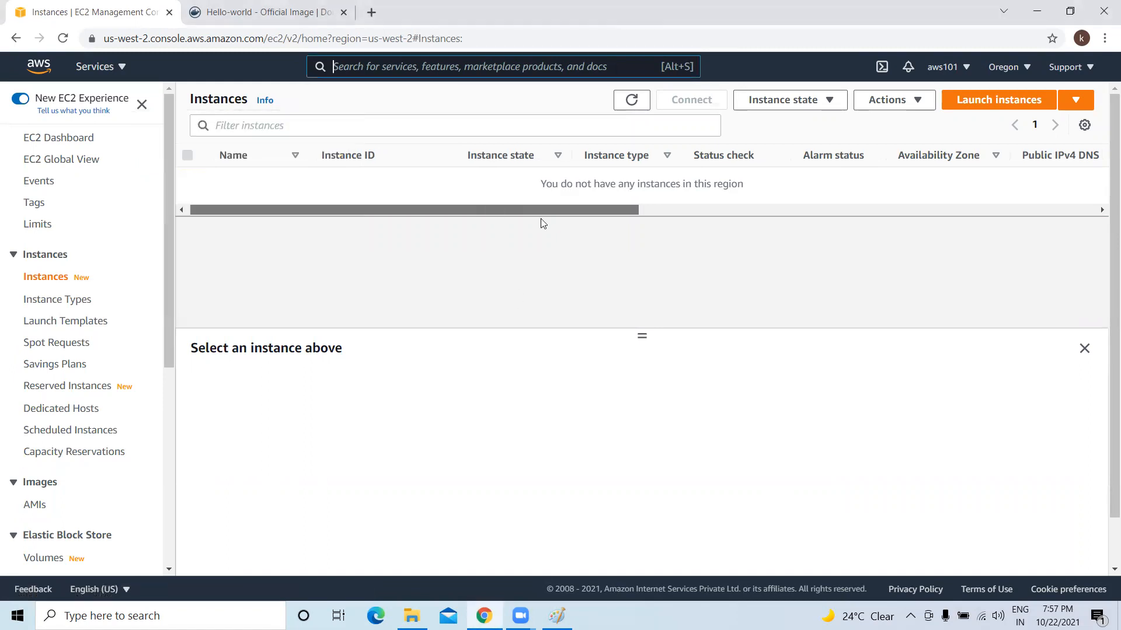
click(634, 98)
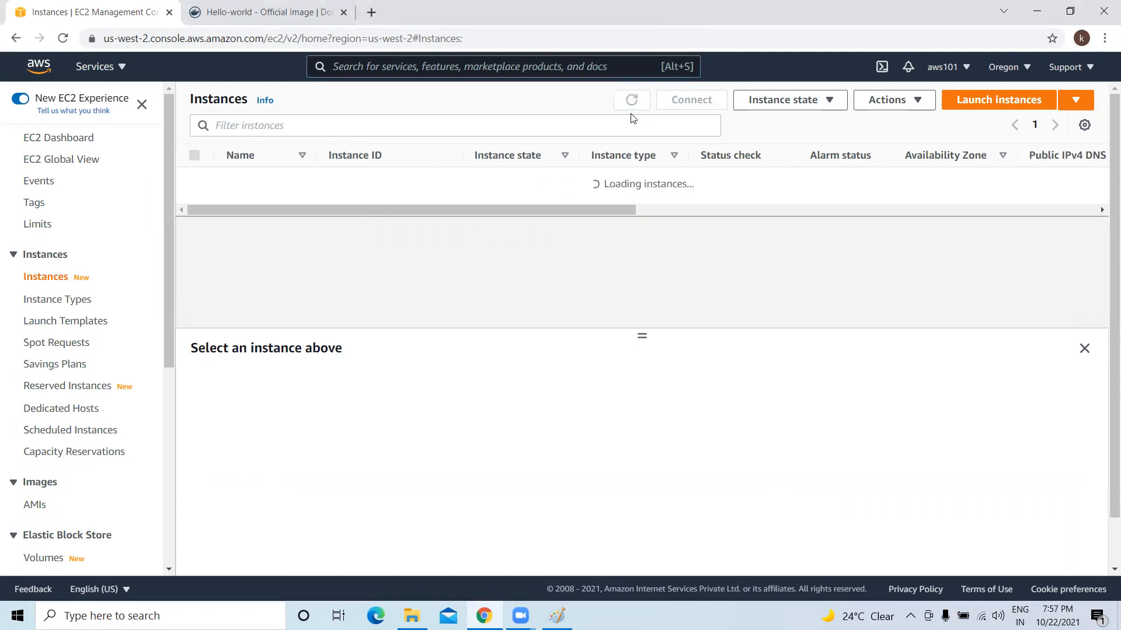
click(1084, 348)
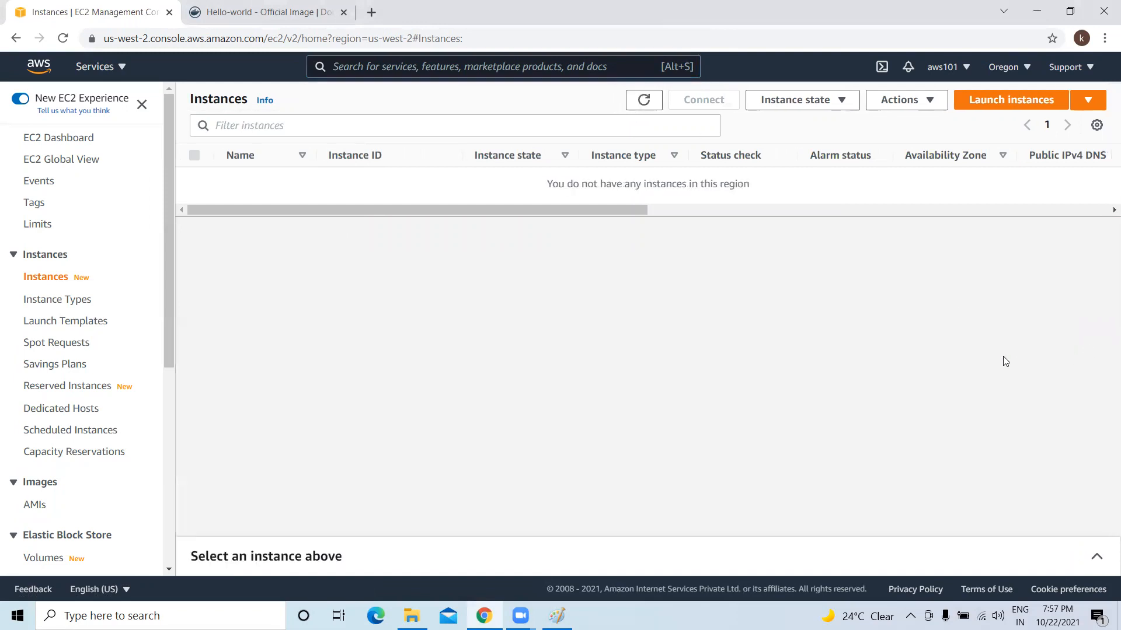
drag(379, 209, 281, 235)
click(995, 101)
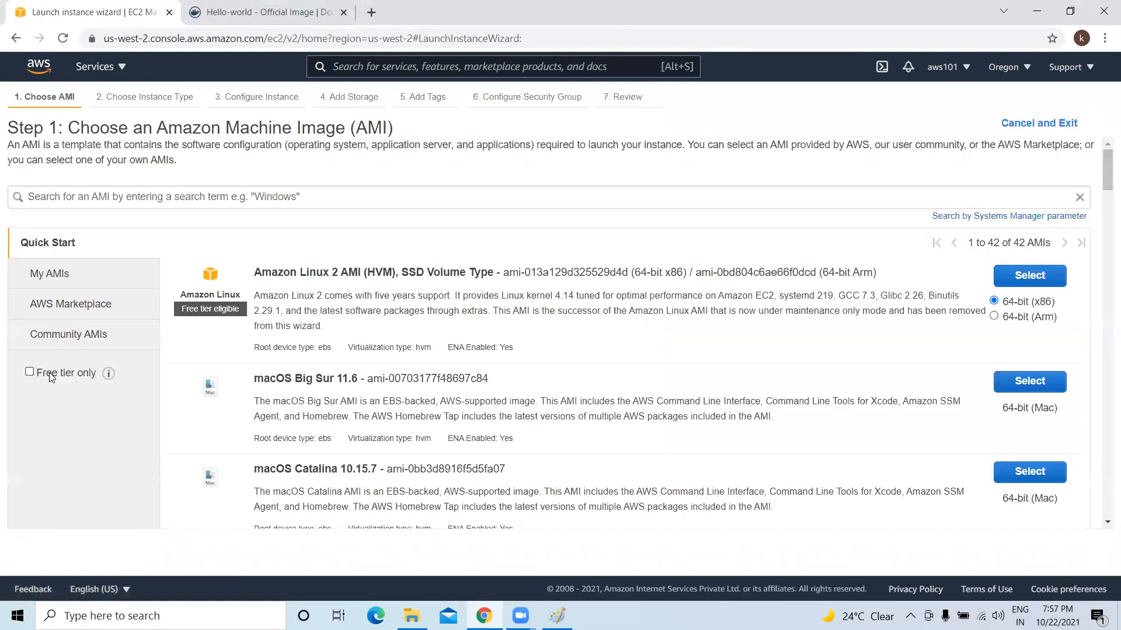
Step: Limit the machine images to the free tier and choose the Microsoft Windows Server 2012 R2 Base AMI
click(30, 371)
scroll(550, 370, down, 15)
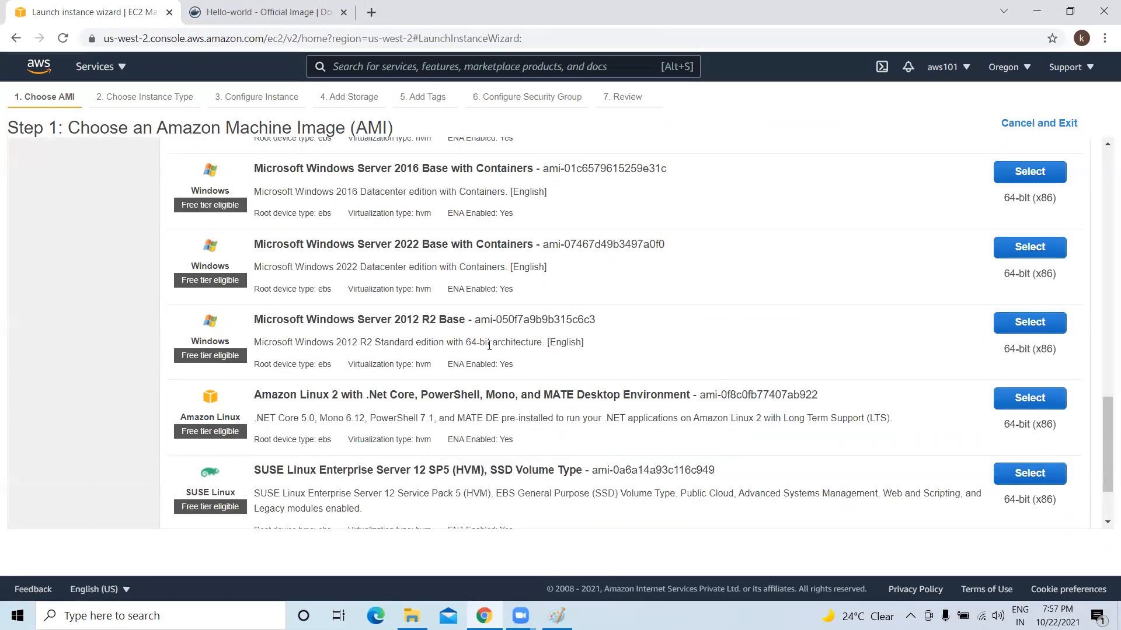
drag(256, 317, 465, 321)
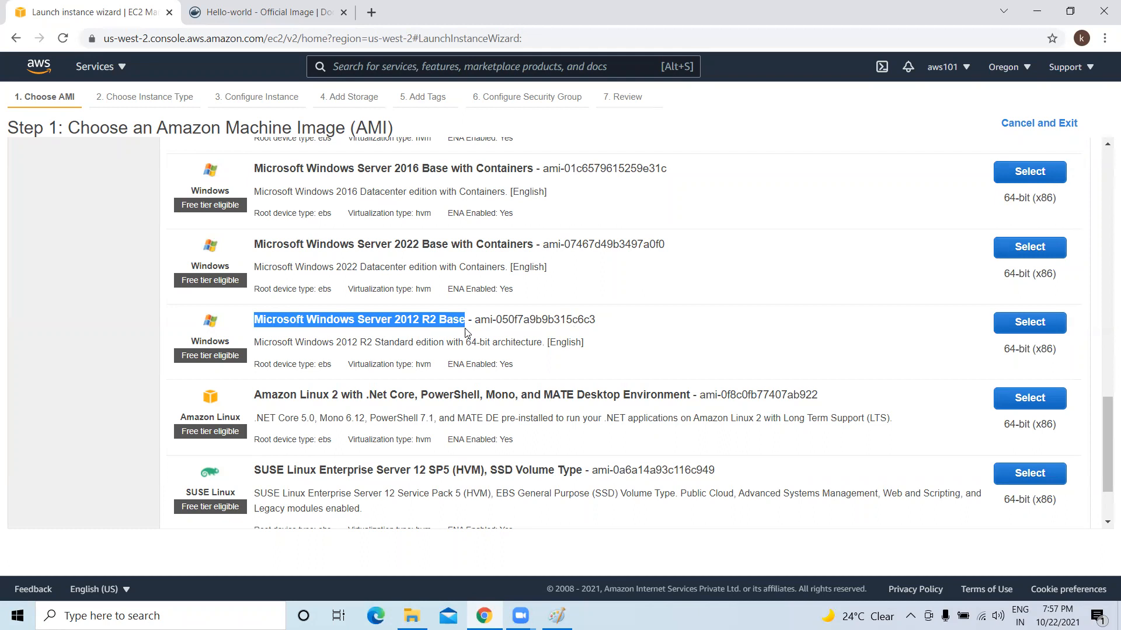
drag(394, 318, 418, 320)
scroll(421, 303, up, 1)
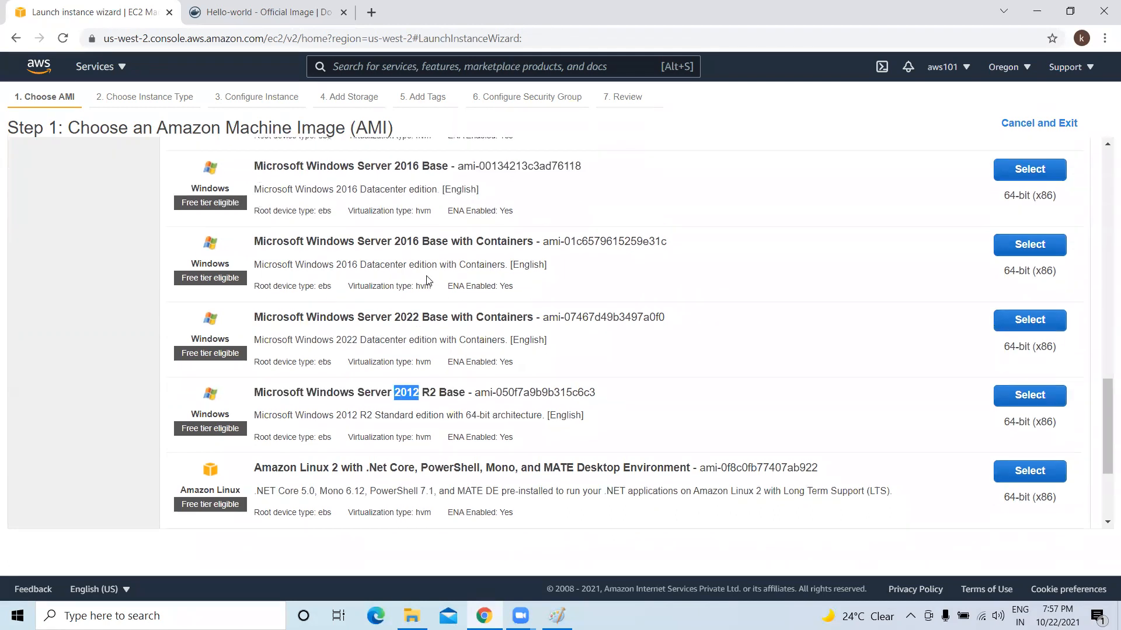
drag(390, 165, 439, 169)
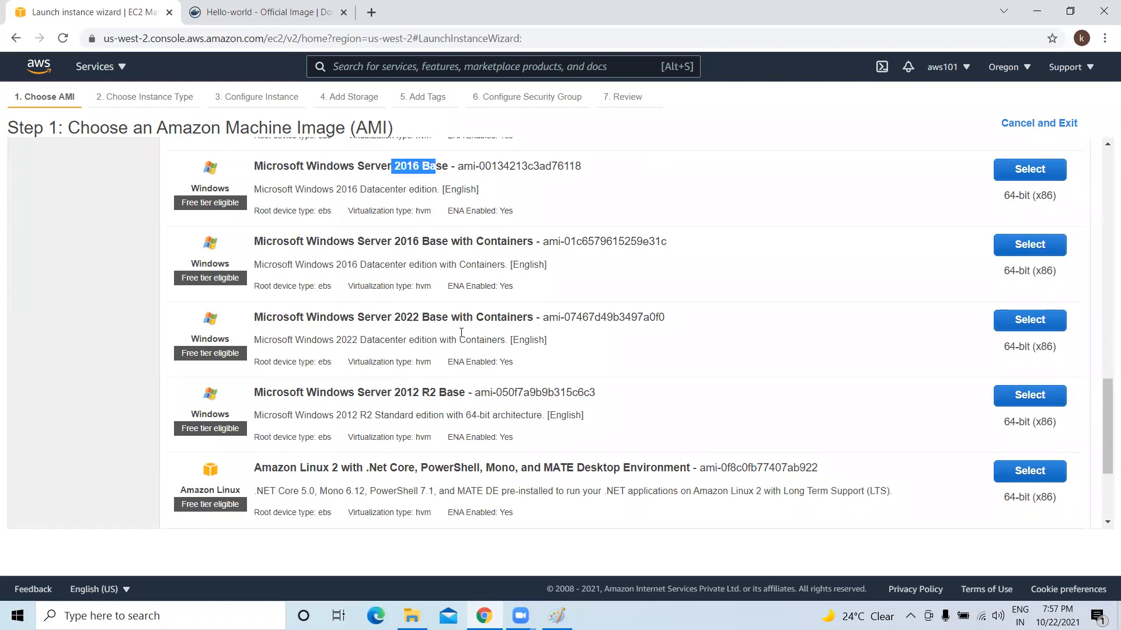
scroll(458, 335, down, 1)
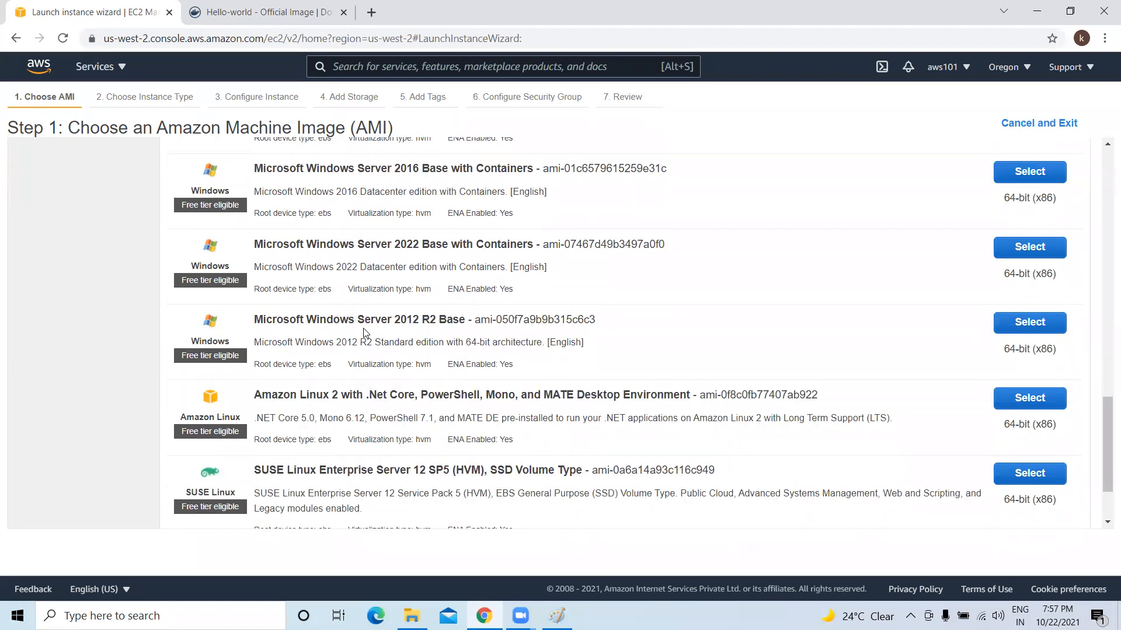
drag(364, 320, 485, 319)
click(1030, 322)
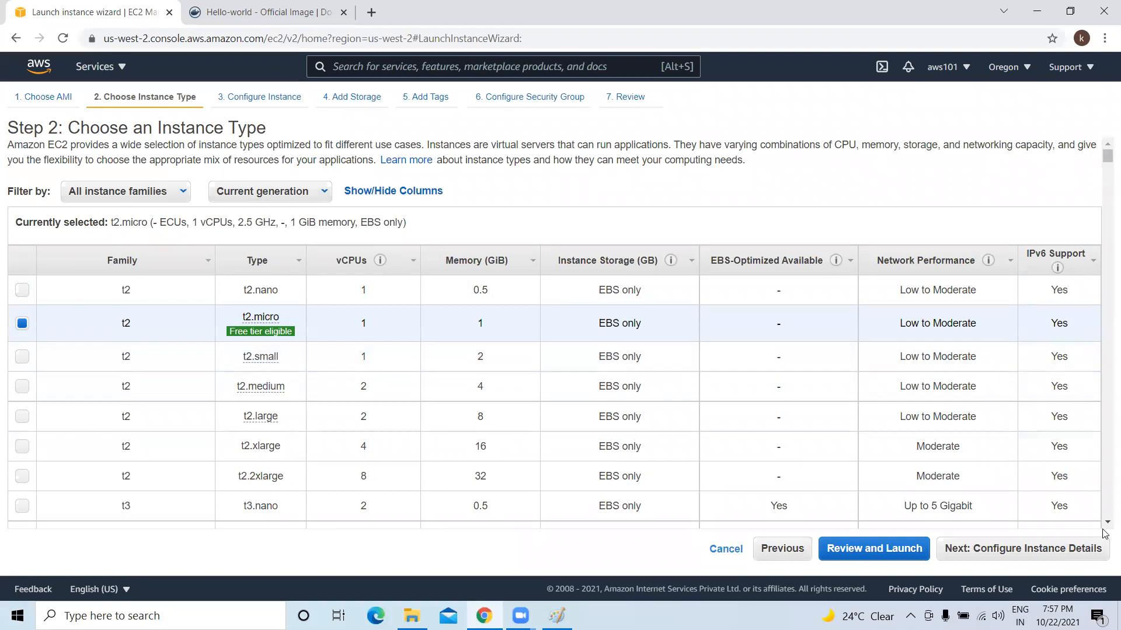
Step: Keep the t2.micro instance type and place the single instance in verizon-vpc on the verizon-public-subnet subnet
click(1066, 550)
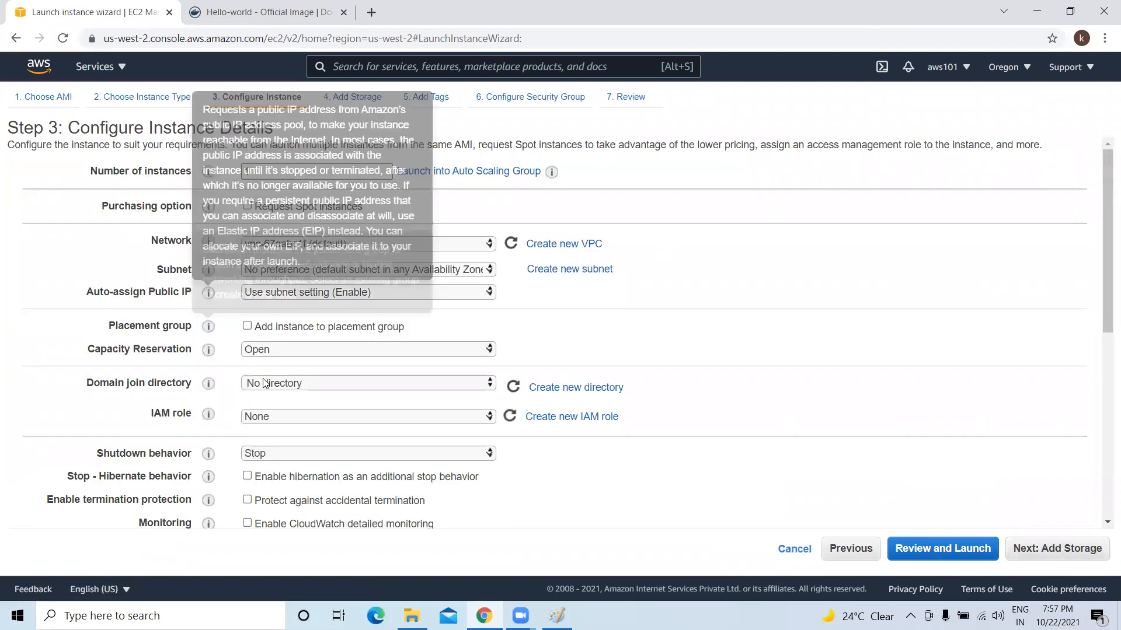
double_click(267, 175)
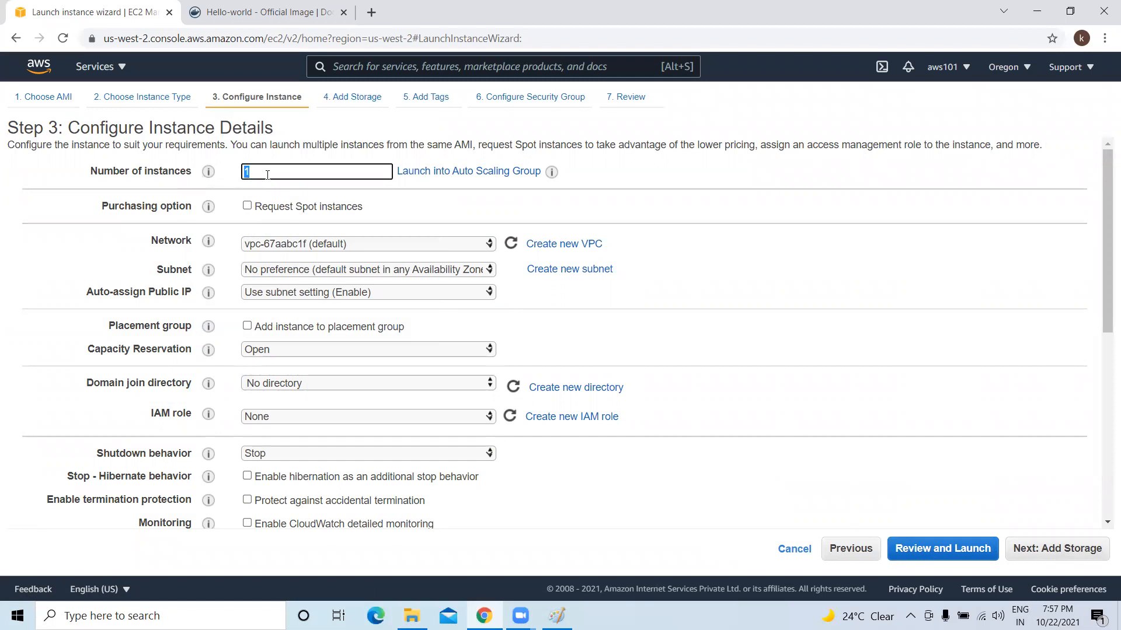
click(390, 247)
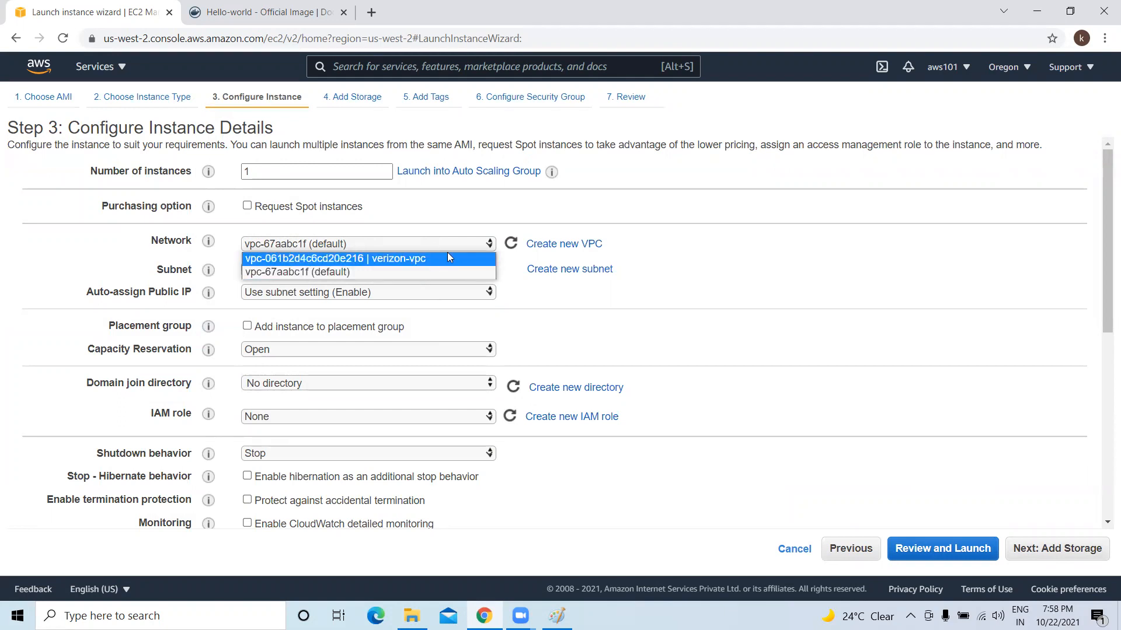
click(412, 260)
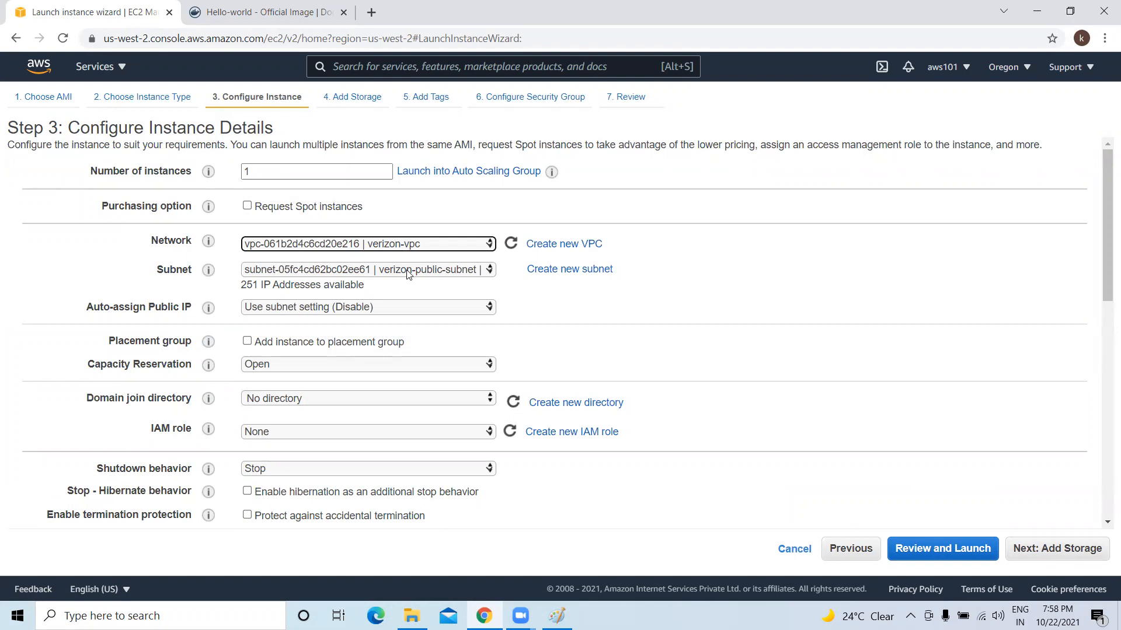
click(409, 269)
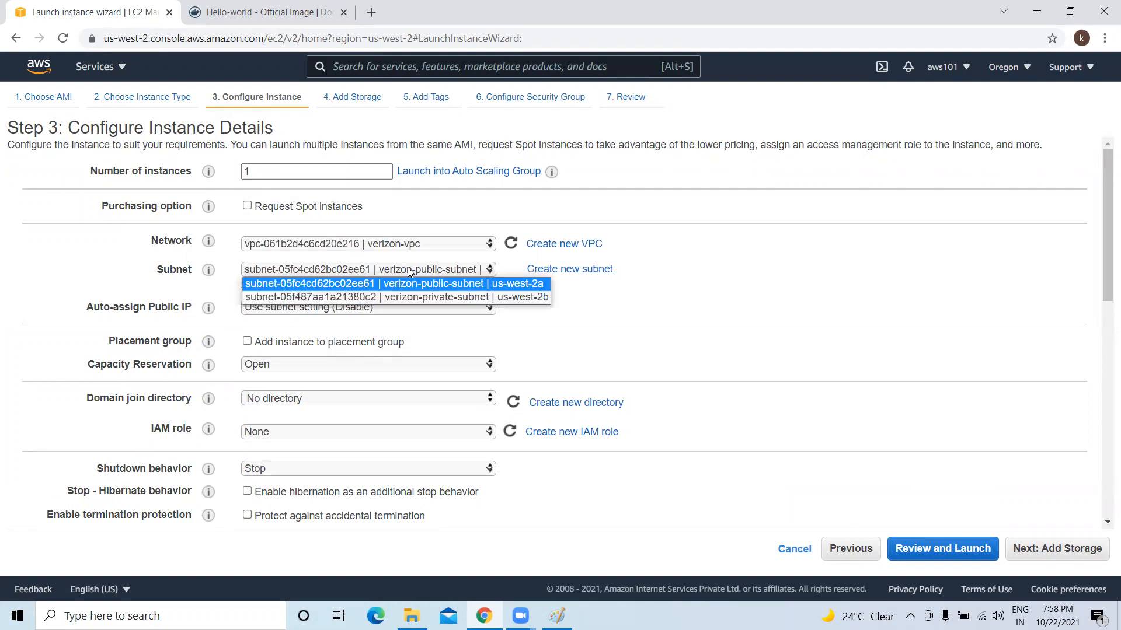
click(459, 284)
Step: Enable auto-assigning a public IP for the instance and accept the default storage to reach the tags stage
click(418, 306)
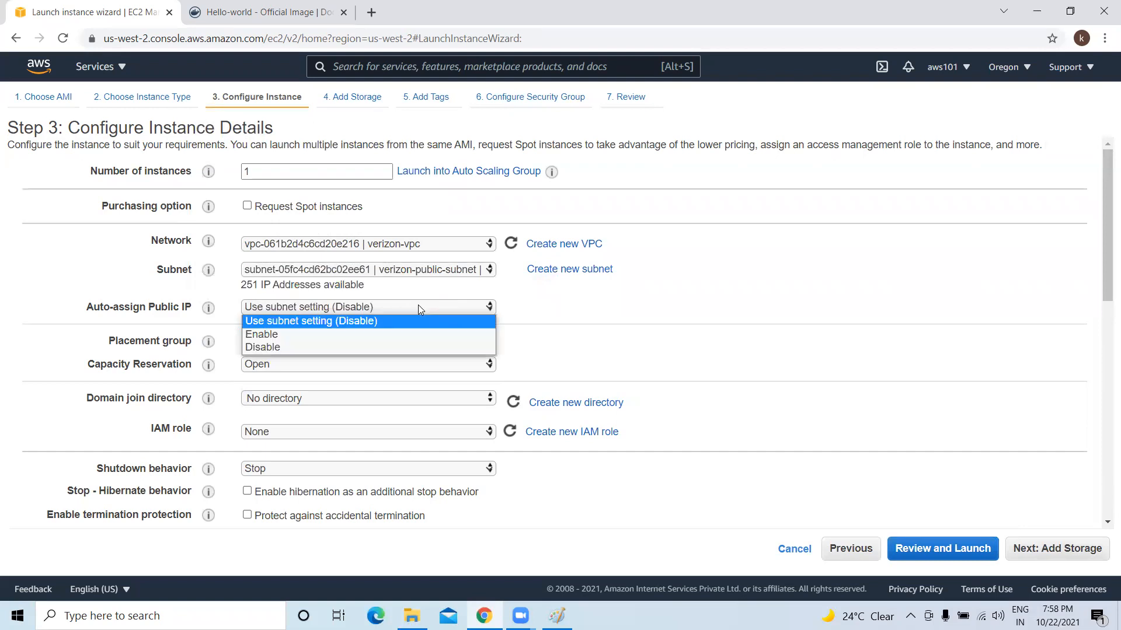
click(343, 335)
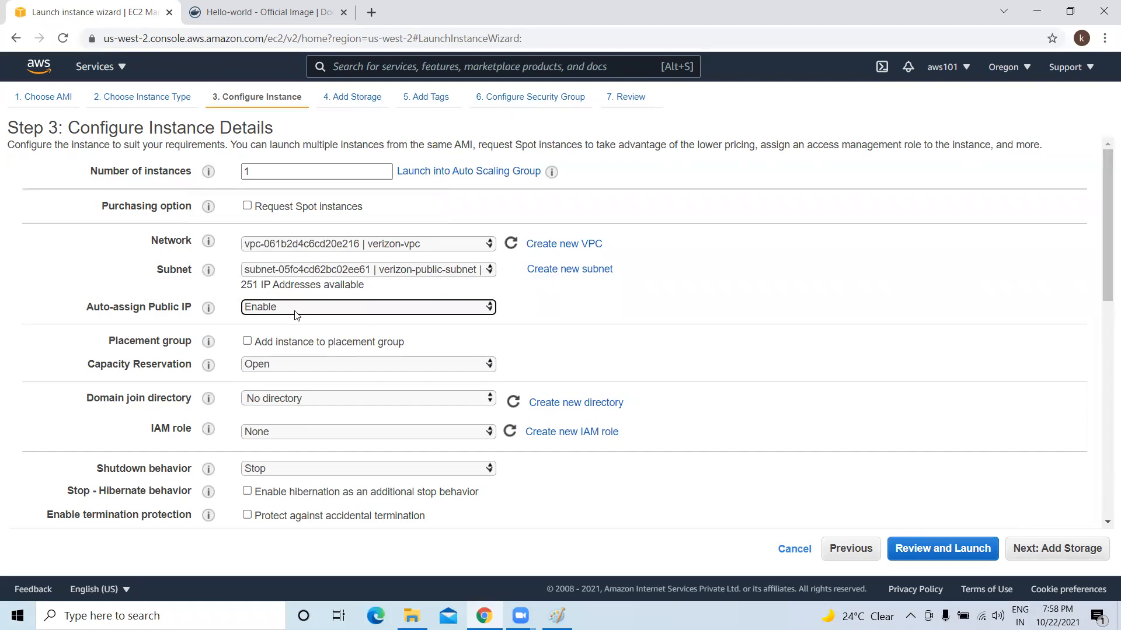
drag(150, 240, 194, 269)
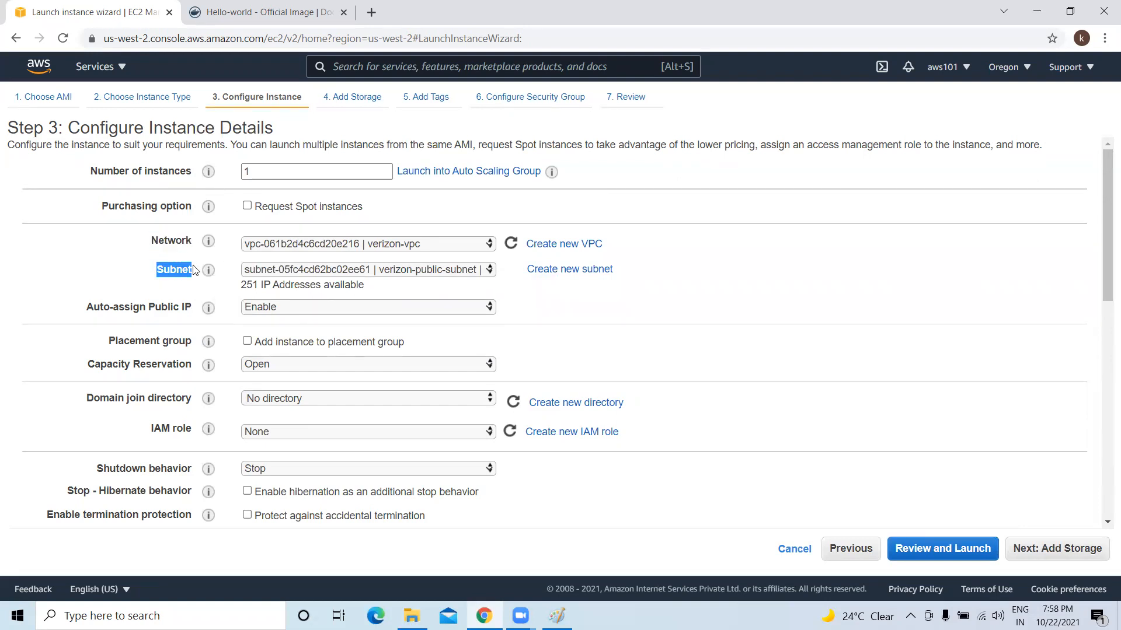
drag(85, 310, 194, 308)
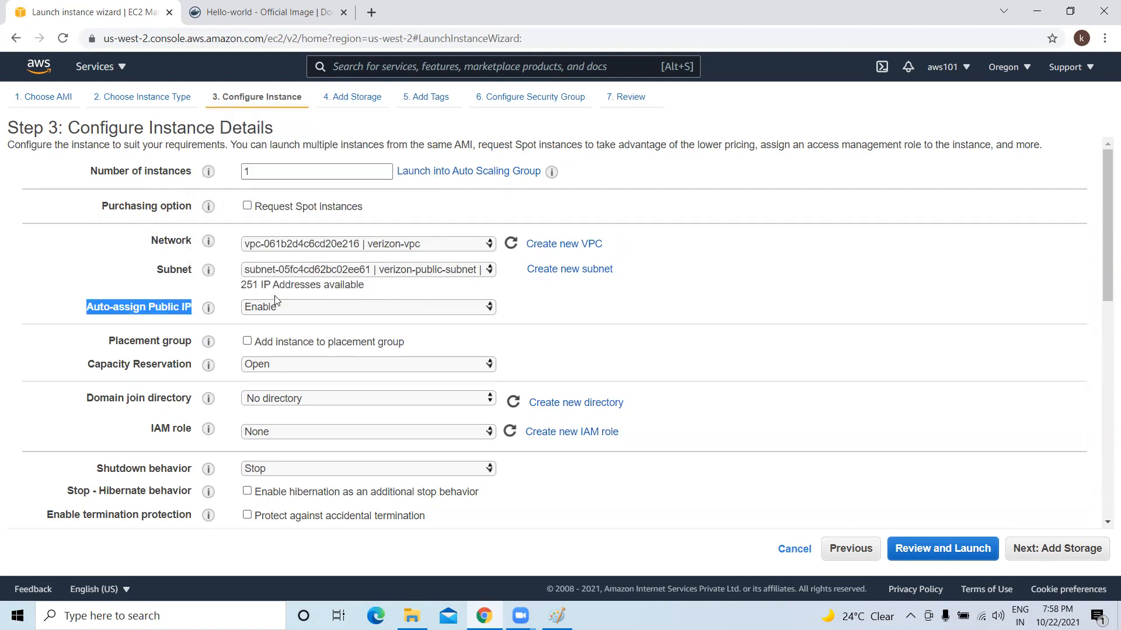
click(1080, 554)
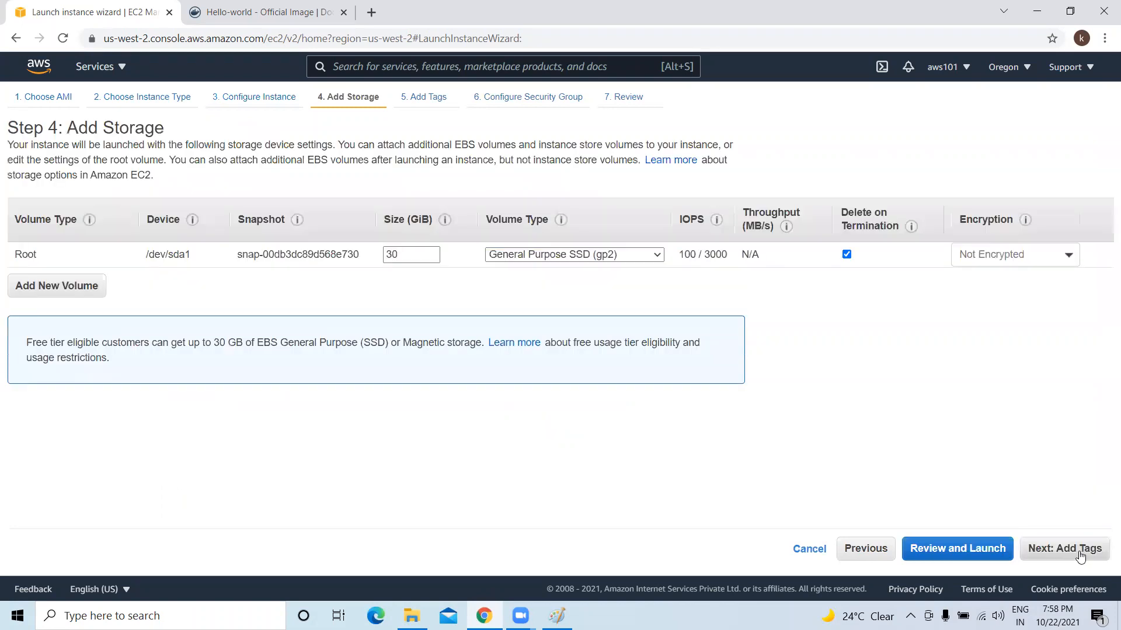
click(1089, 555)
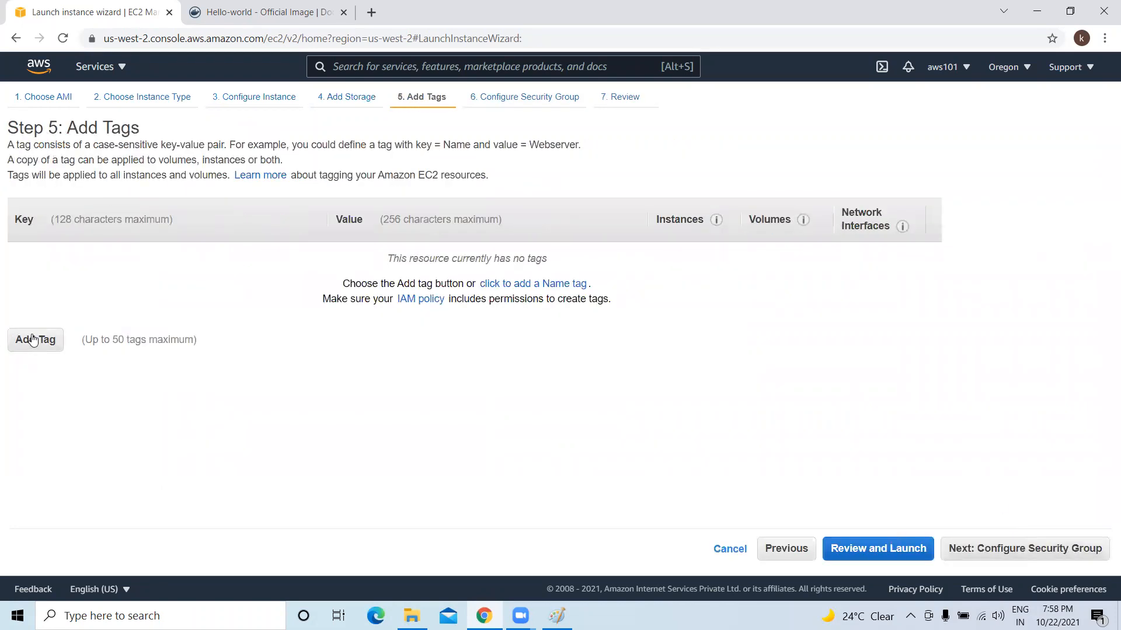
Step: Add a tag to the instance with the key Name and the value WinSer2012--In Publicsubnet
click(33, 339)
text(Name)
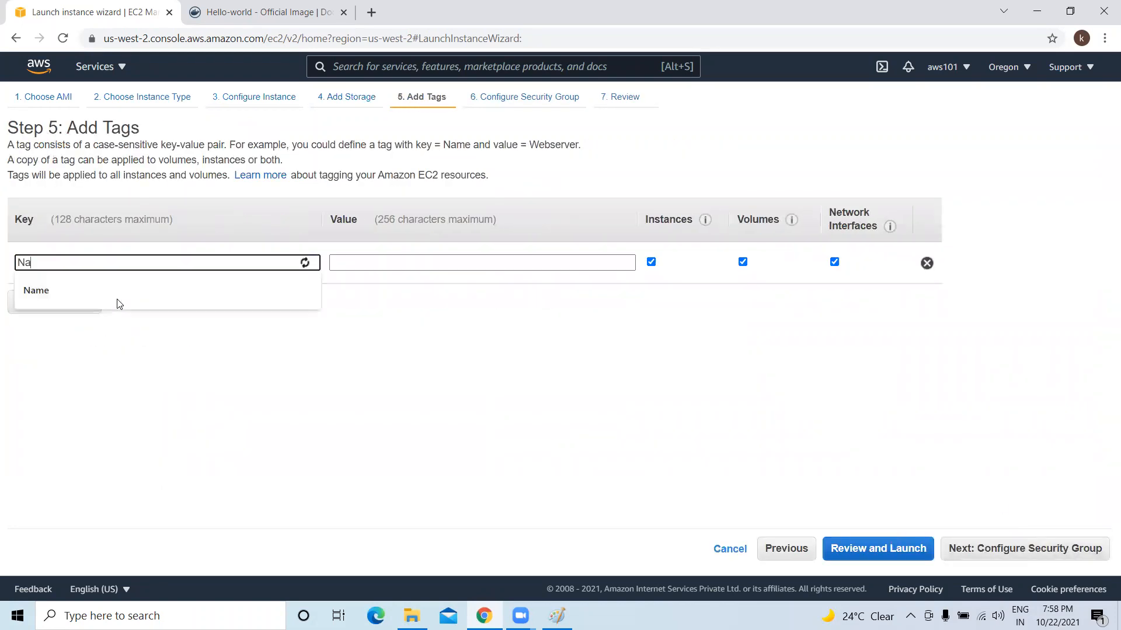
click(399, 263)
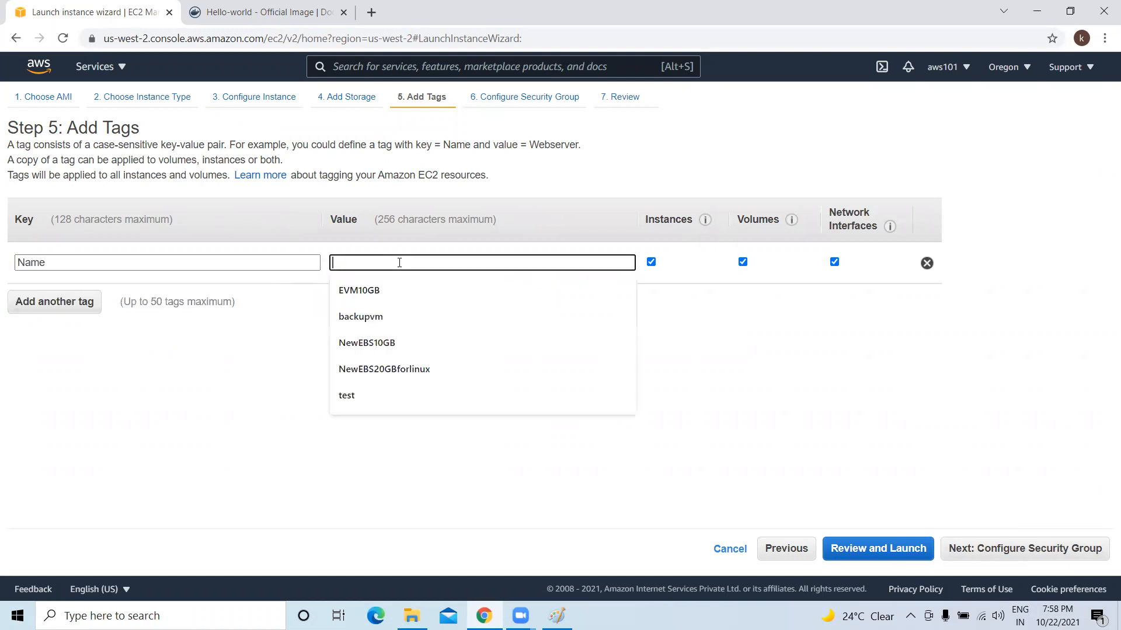
text(WinSer)
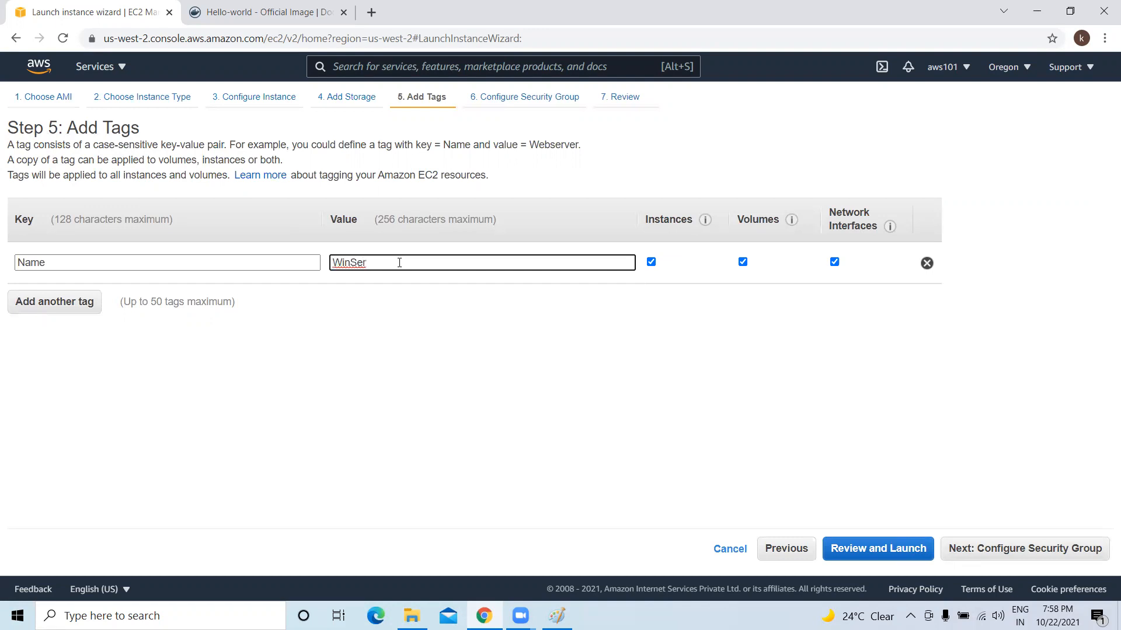
text(2012)
text(--)
text(h)
text( Public)
text(su)
text(bnet)
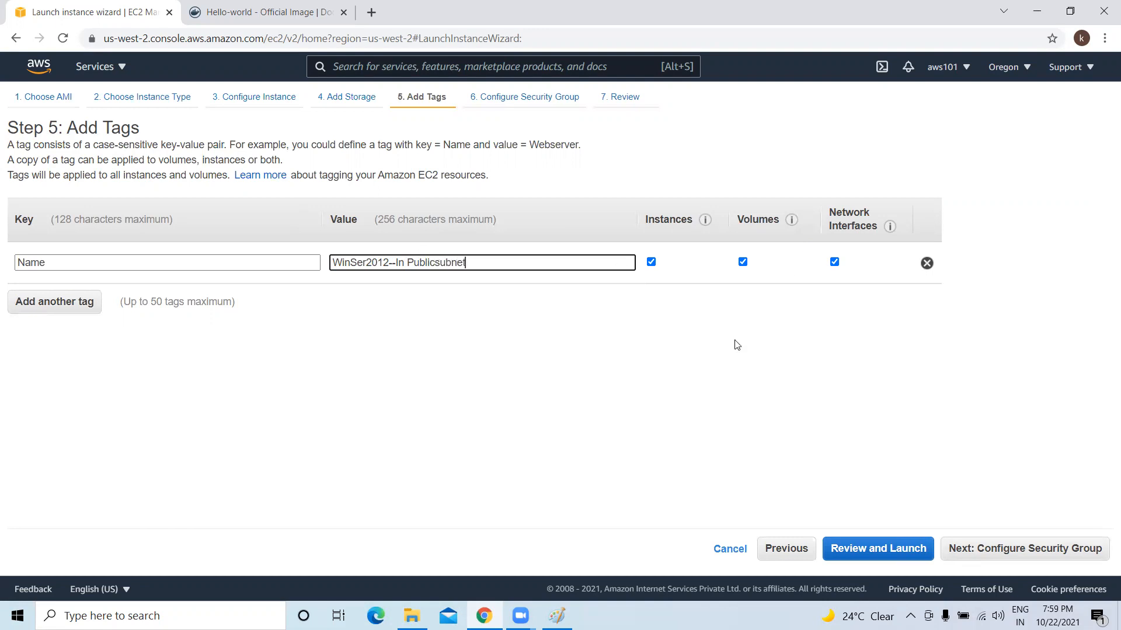
Step: Insert a hyphen in the Name tag's value so it reads WinSer2012--In Public-subnet
right_click(422, 258)
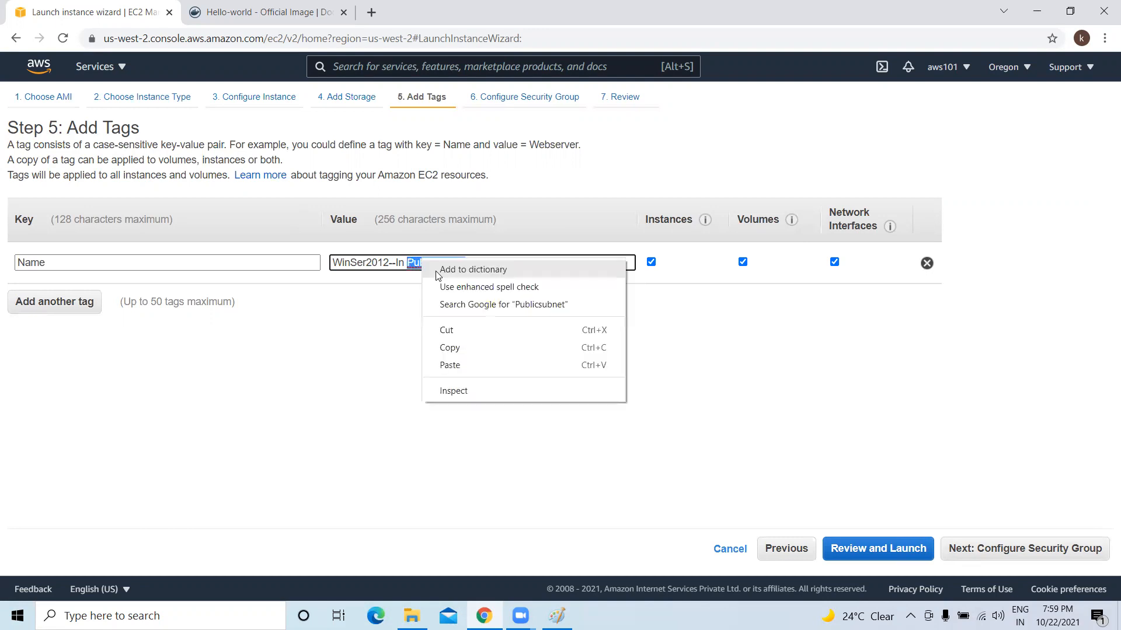
click(451, 271)
click(437, 261)
text(-)
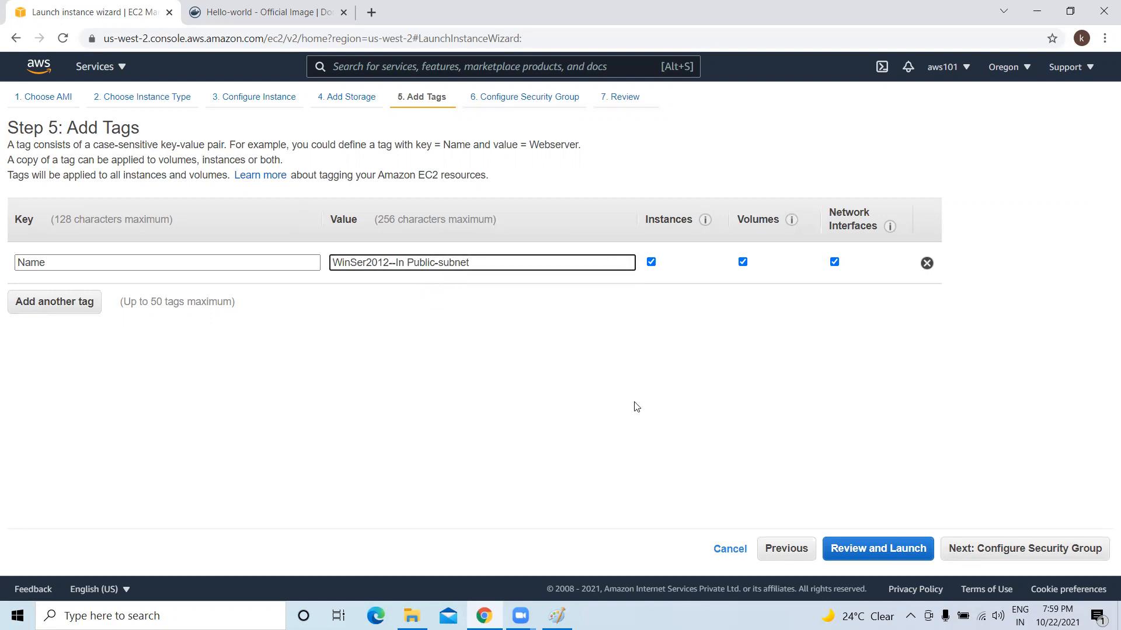
Step: Accept the default new security group with its RDP rule and proceed from the review to the key pair selection
click(1018, 551)
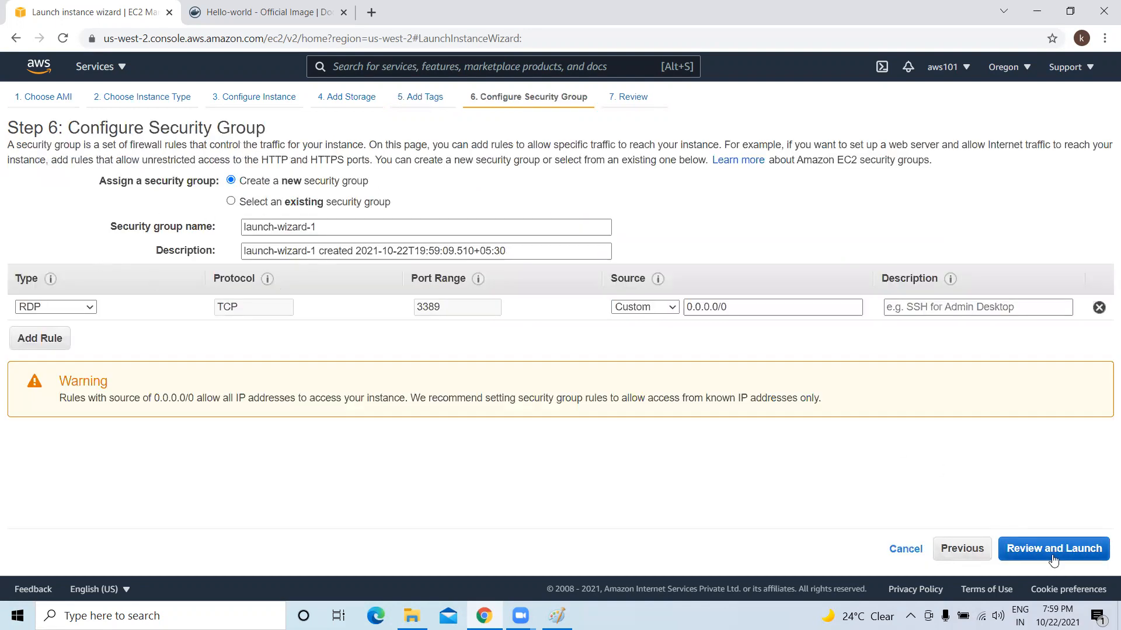
click(1100, 553)
click(1083, 548)
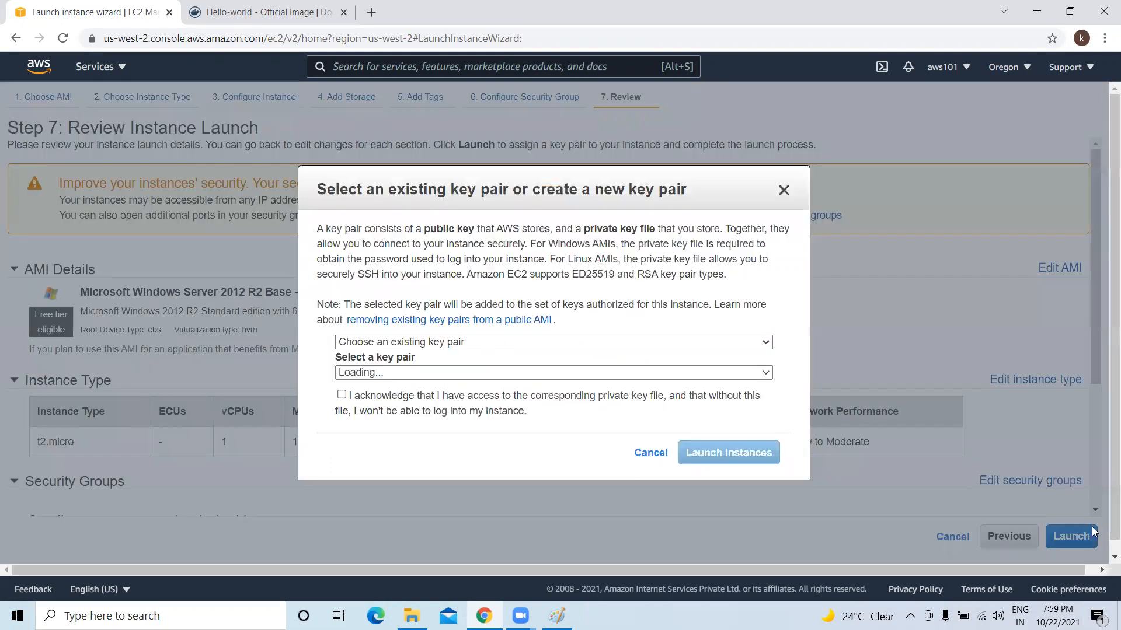
Step: Create a new RSA key pair named pubkey, download it, and launch the instance
click(434, 342)
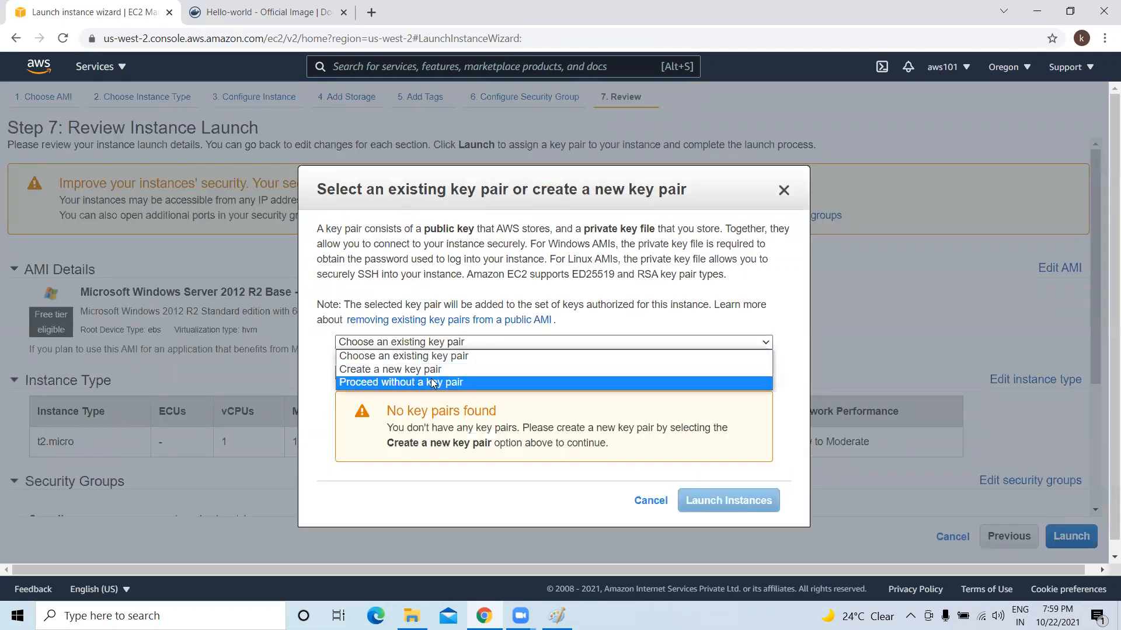
click(432, 370)
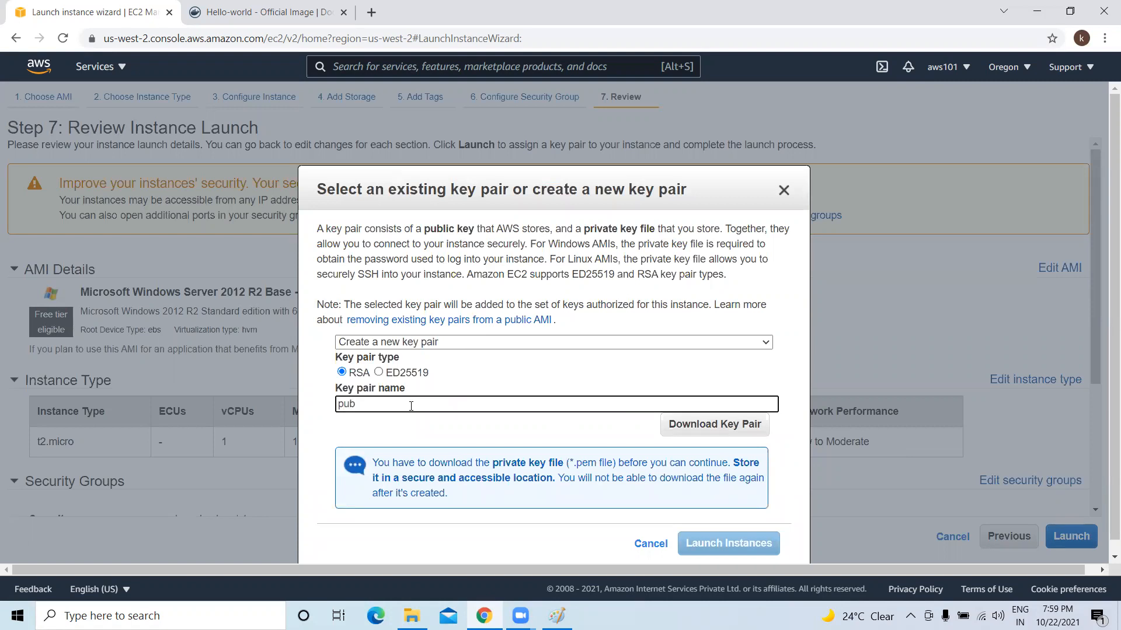
click(518, 405)
text(pubkey)
click(708, 427)
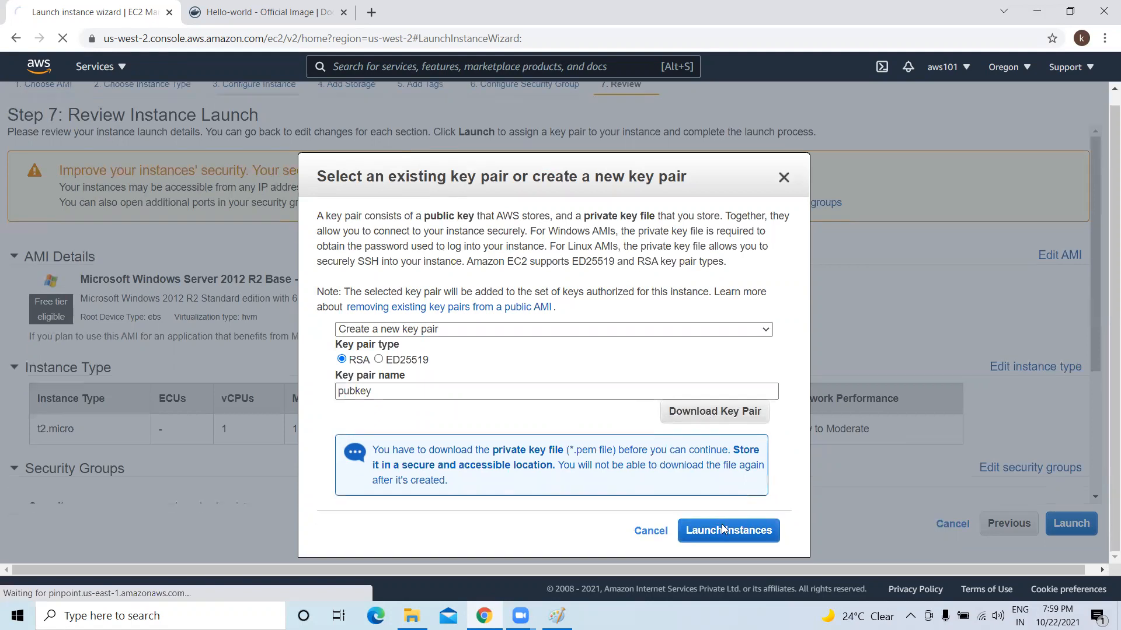
click(726, 532)
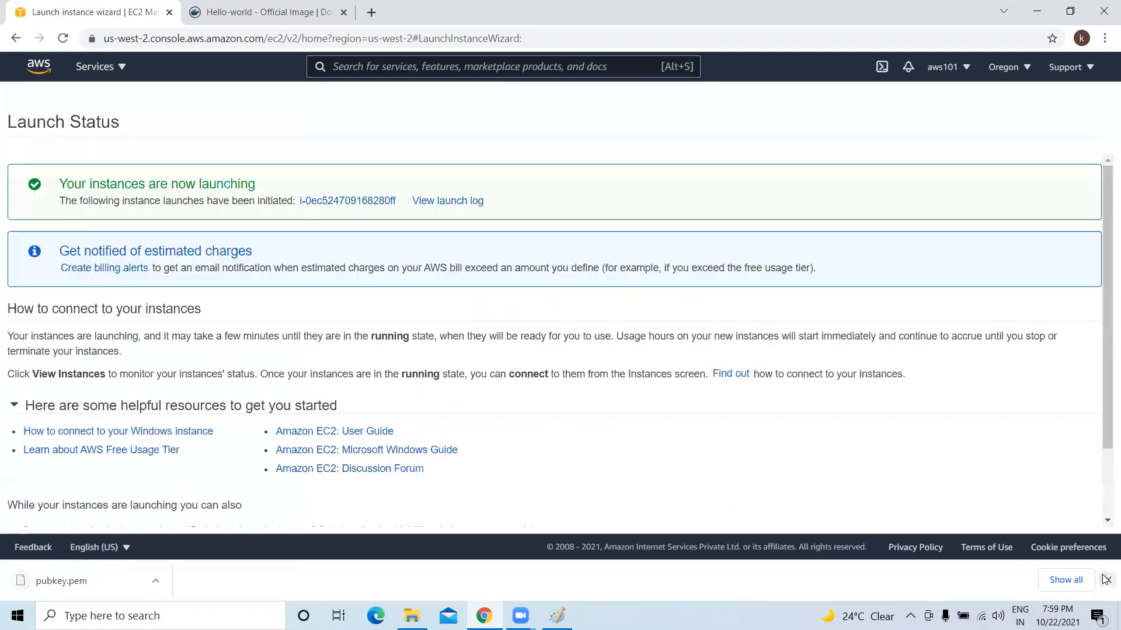
Step: Dismiss the download notice, open the instances list, and check the new instance's public IPv4 address
click(1105, 579)
scroll(672, 353, down, 1)
click(1054, 556)
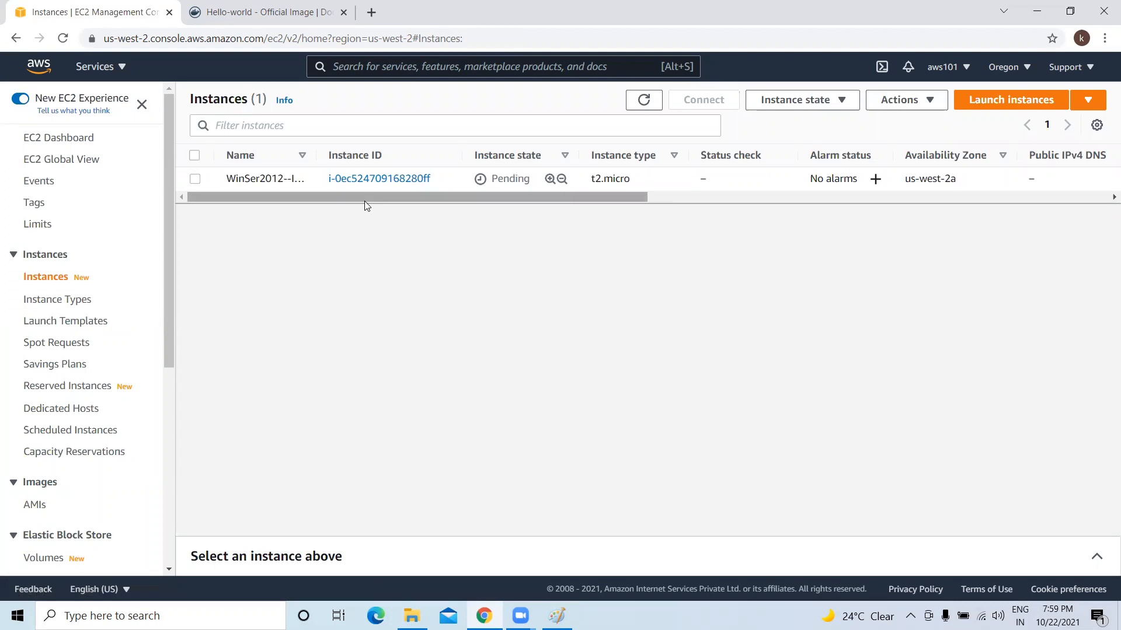
drag(399, 197, 624, 243)
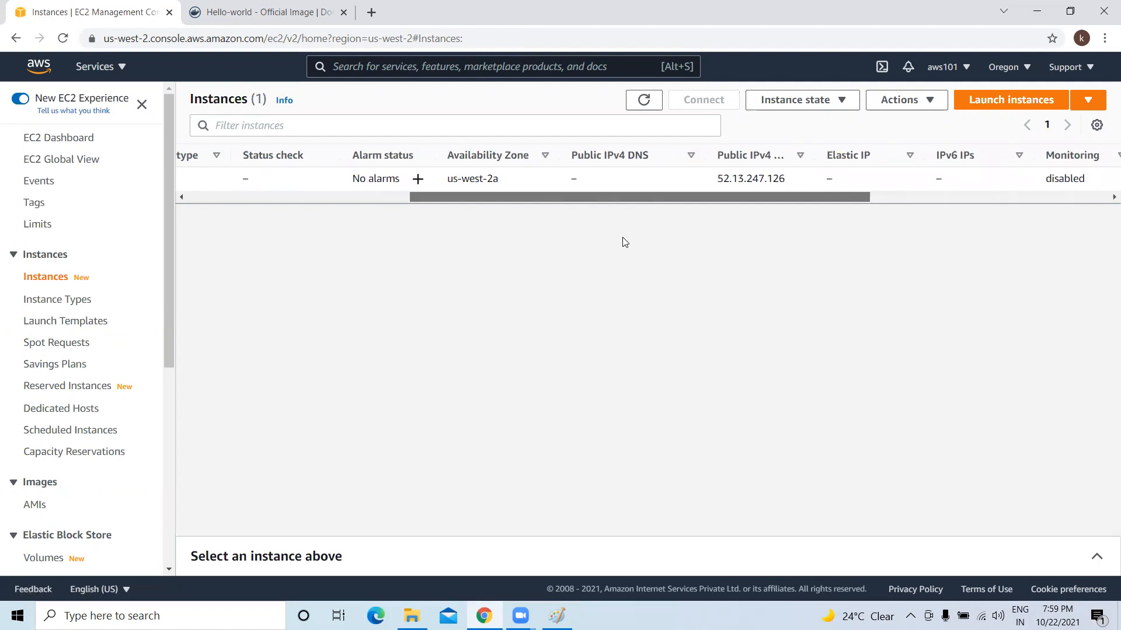
drag(605, 198, 213, 195)
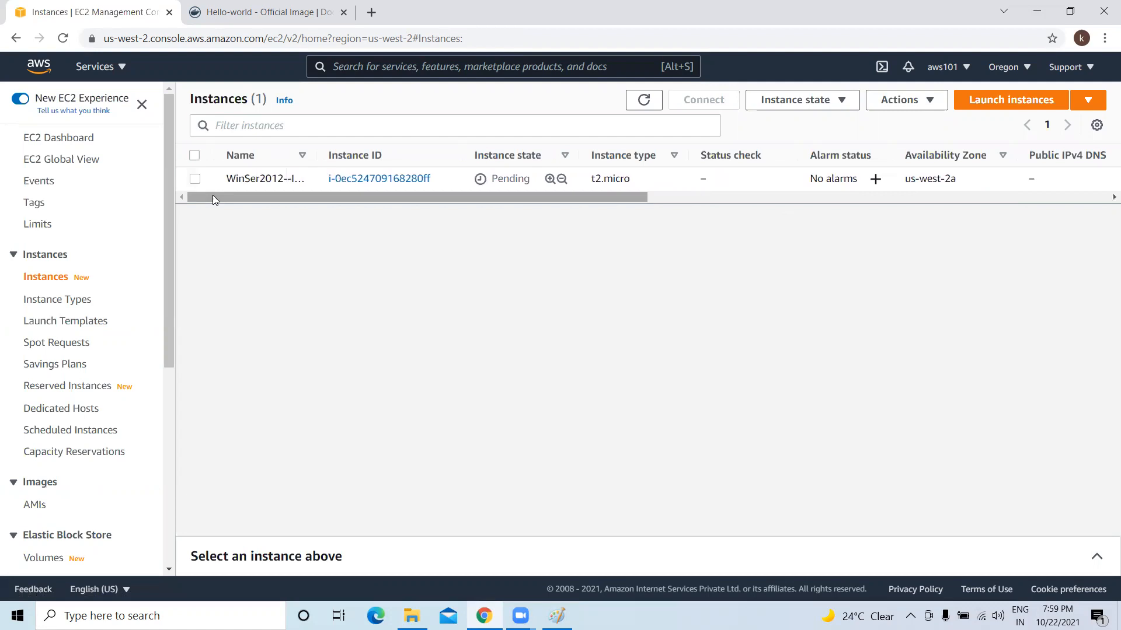
Step: Refresh the instances list and widen the Name column to fit the full instance name
click(643, 101)
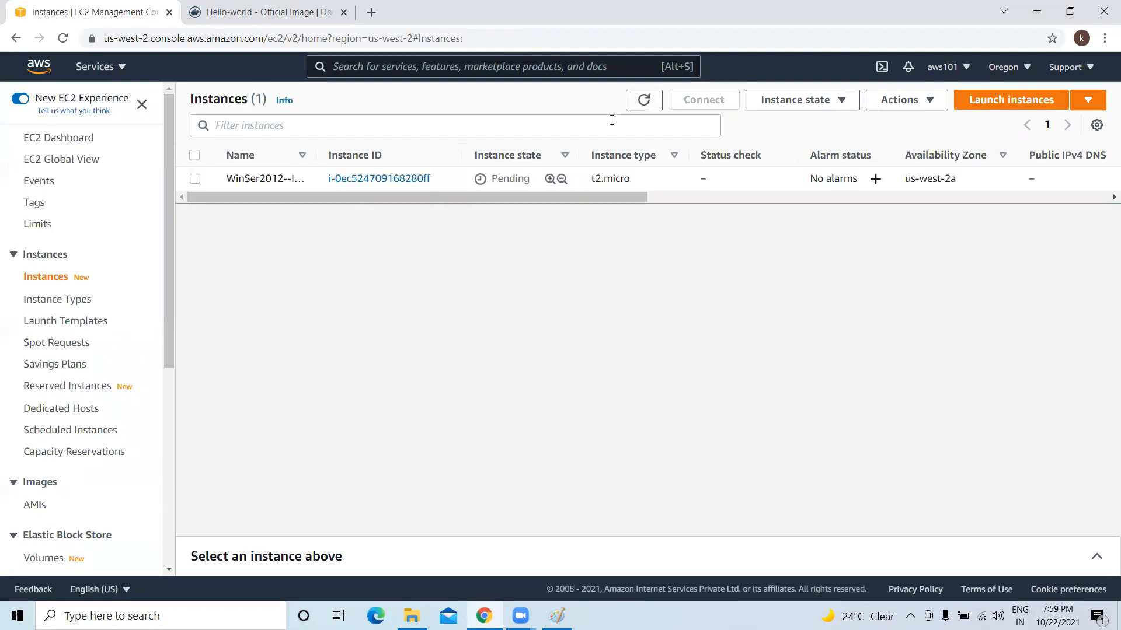
click(644, 102)
click(645, 101)
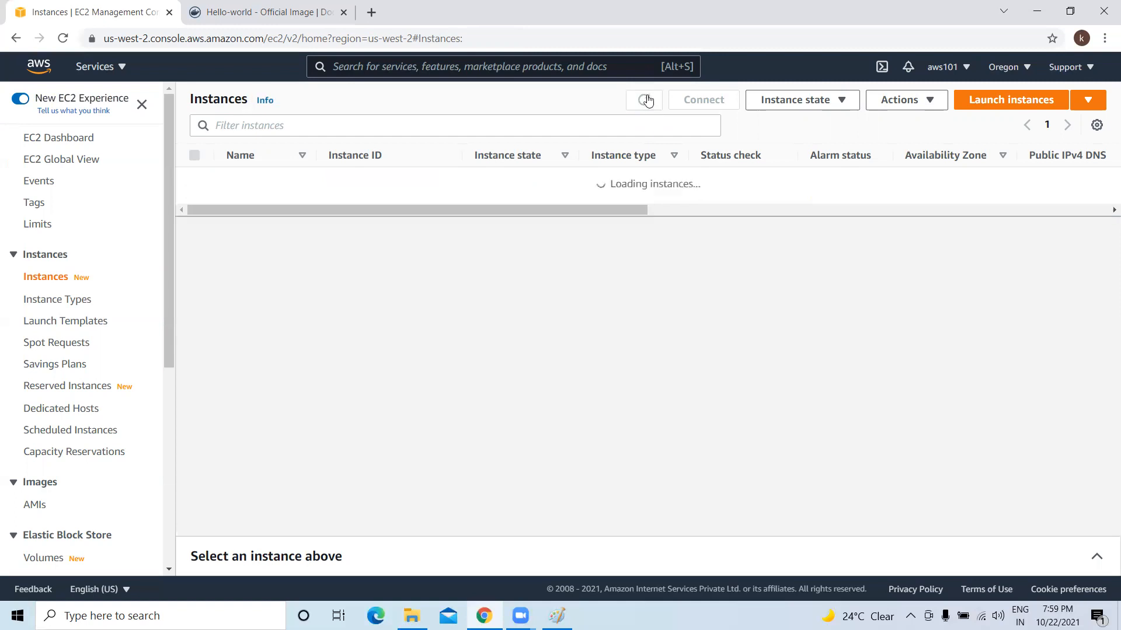
click(647, 101)
drag(316, 156, 443, 169)
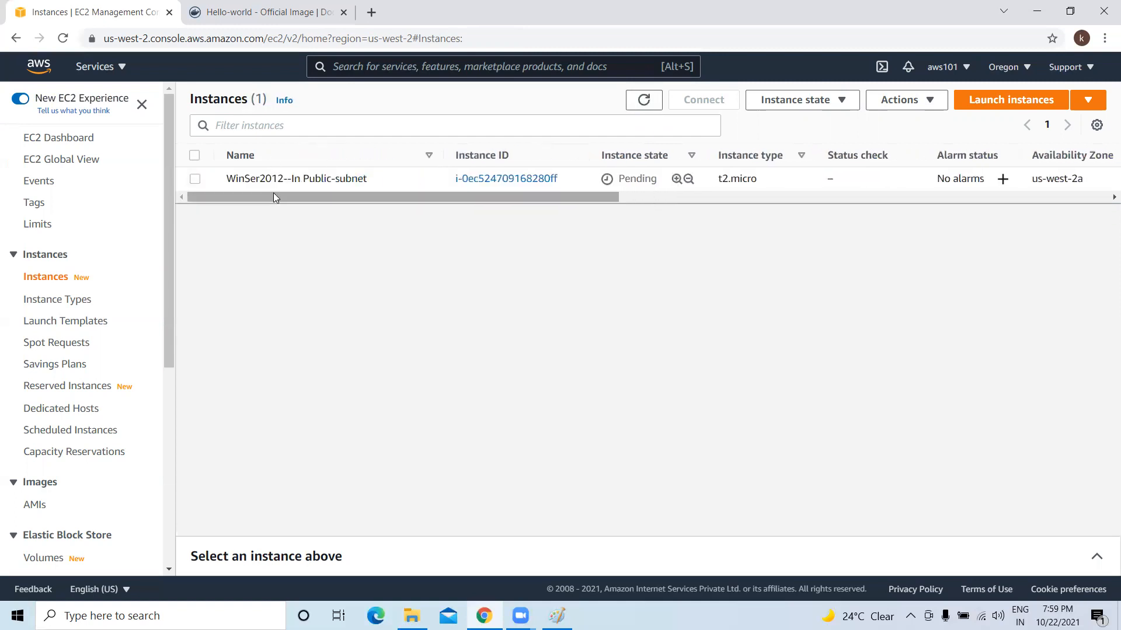
click(645, 102)
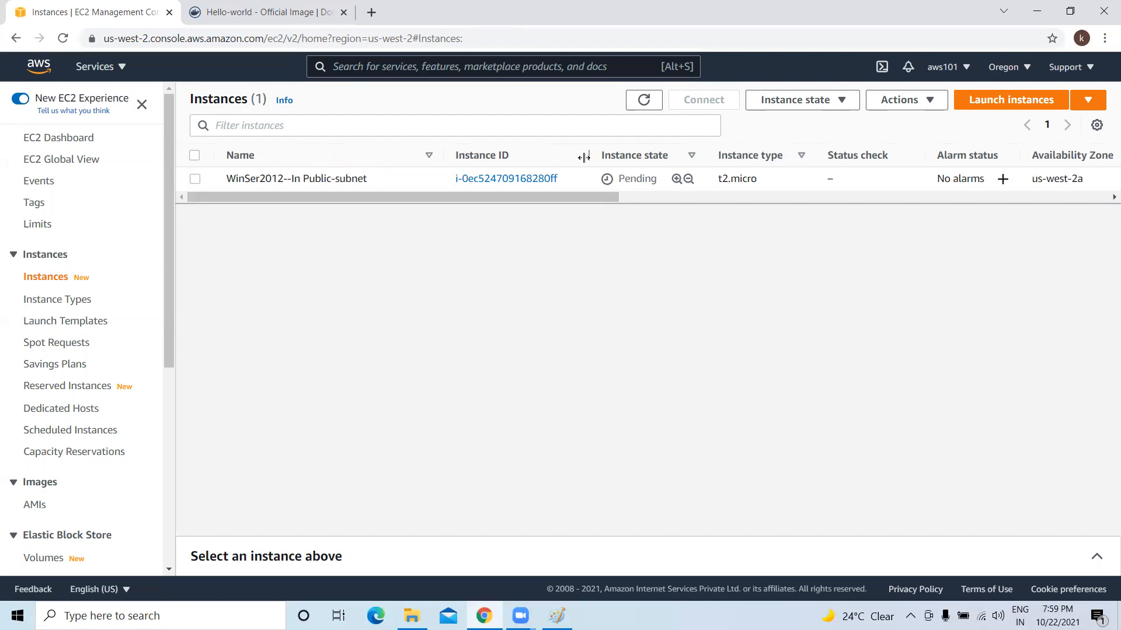
Step: Start launching another instance, limit the images to the free tier, and choose the Microsoft Windows Server 2016 Base AMI
click(984, 100)
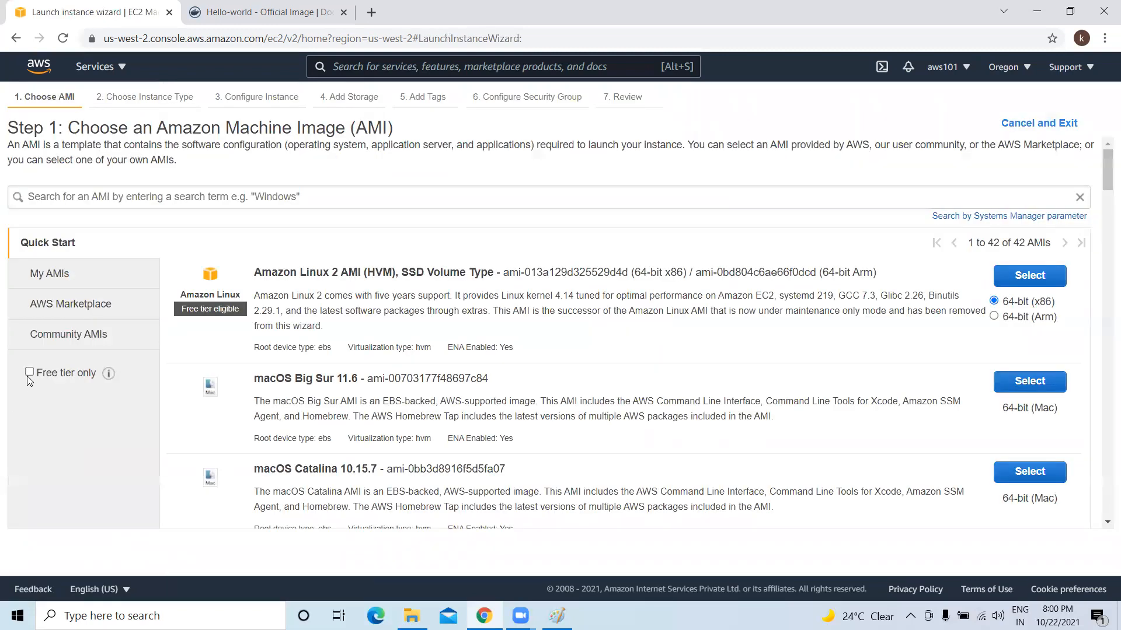
click(29, 371)
scroll(440, 373, down, 10)
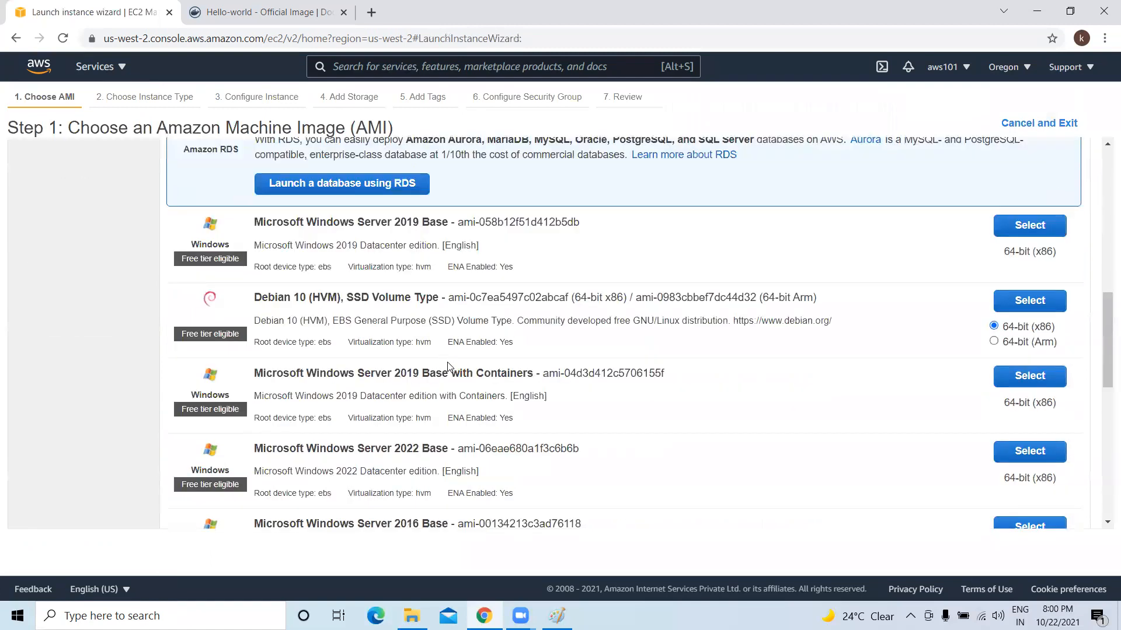
scroll(386, 331, down, 1)
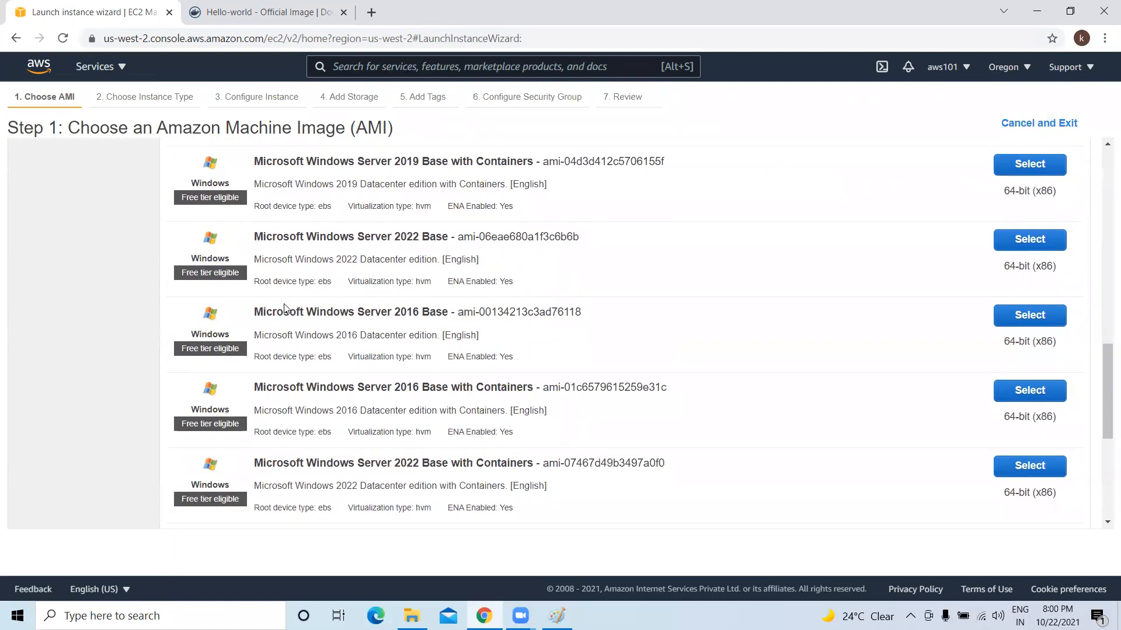
drag(257, 309, 477, 328)
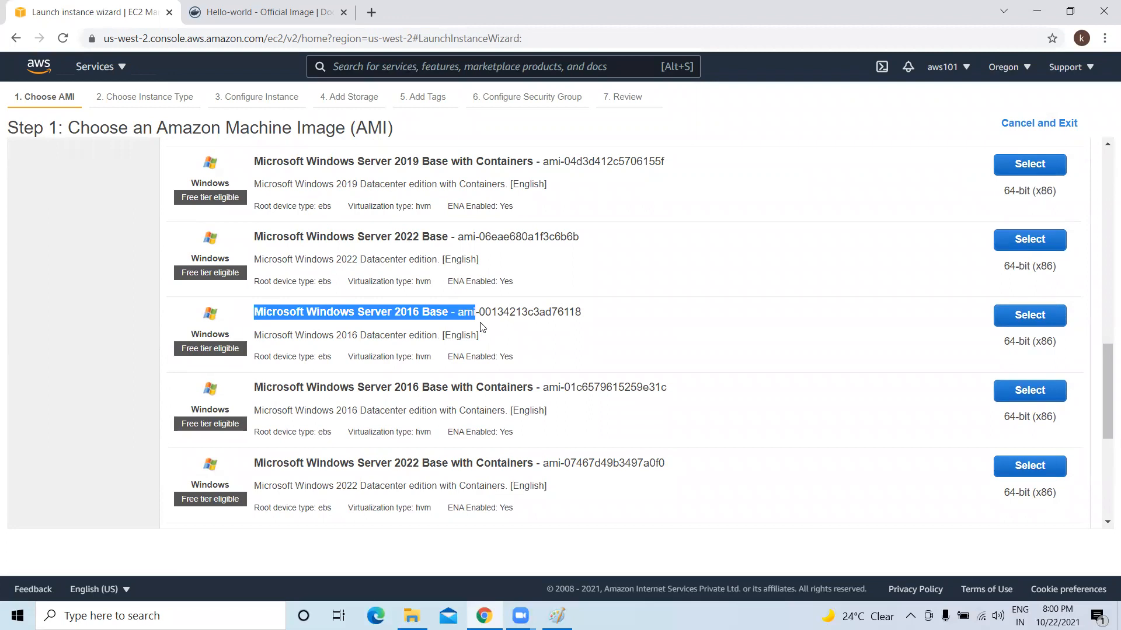
click(1044, 322)
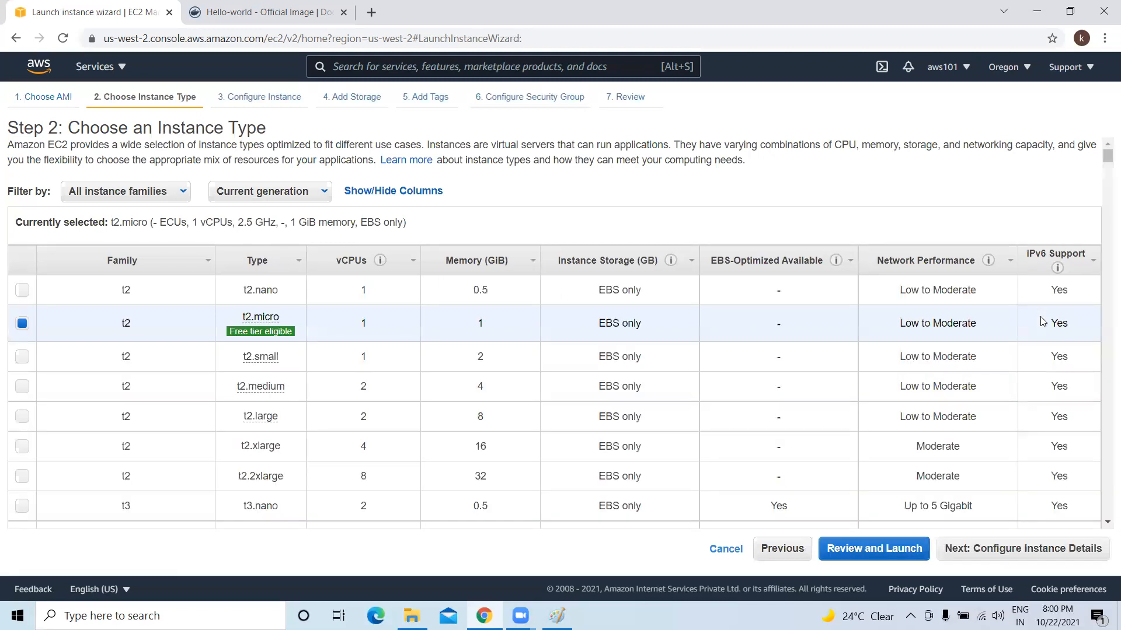
Step: Keep the t2.micro instance type and place the single instance in verizon-vpc on the verizon-private-subnet subnet
click(1021, 547)
double_click(277, 172)
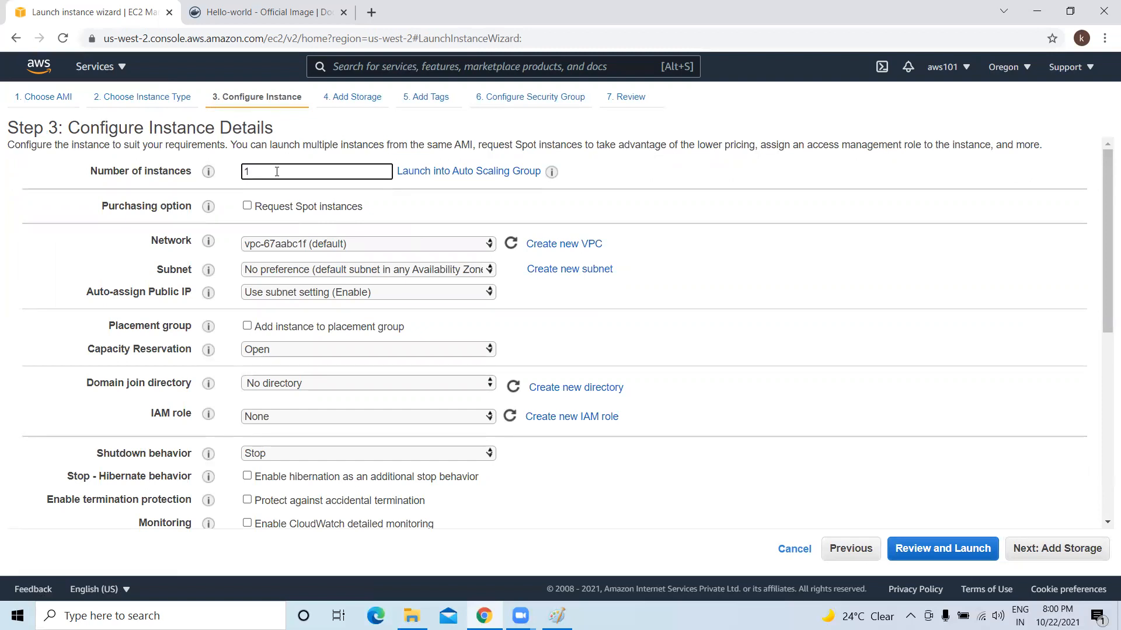
click(360, 245)
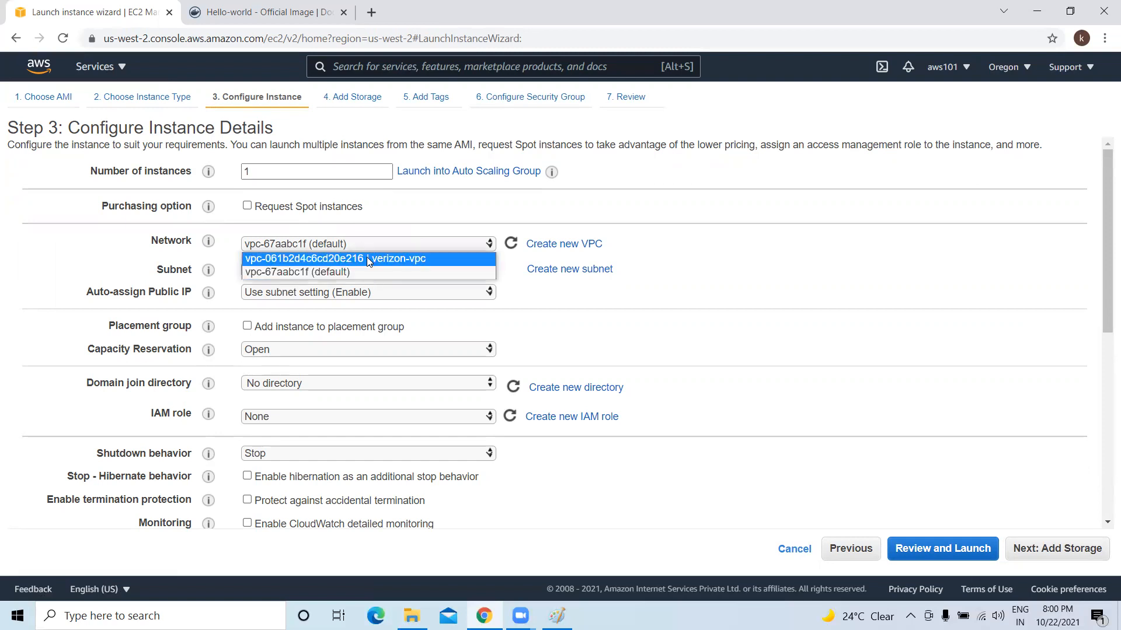
click(367, 258)
click(382, 269)
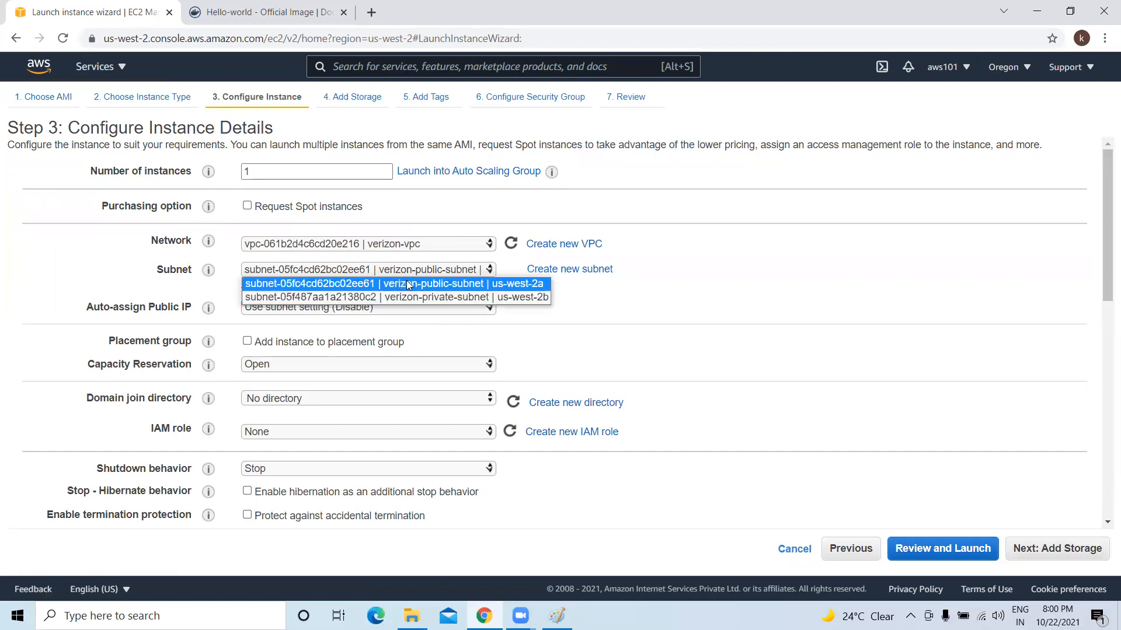
click(423, 297)
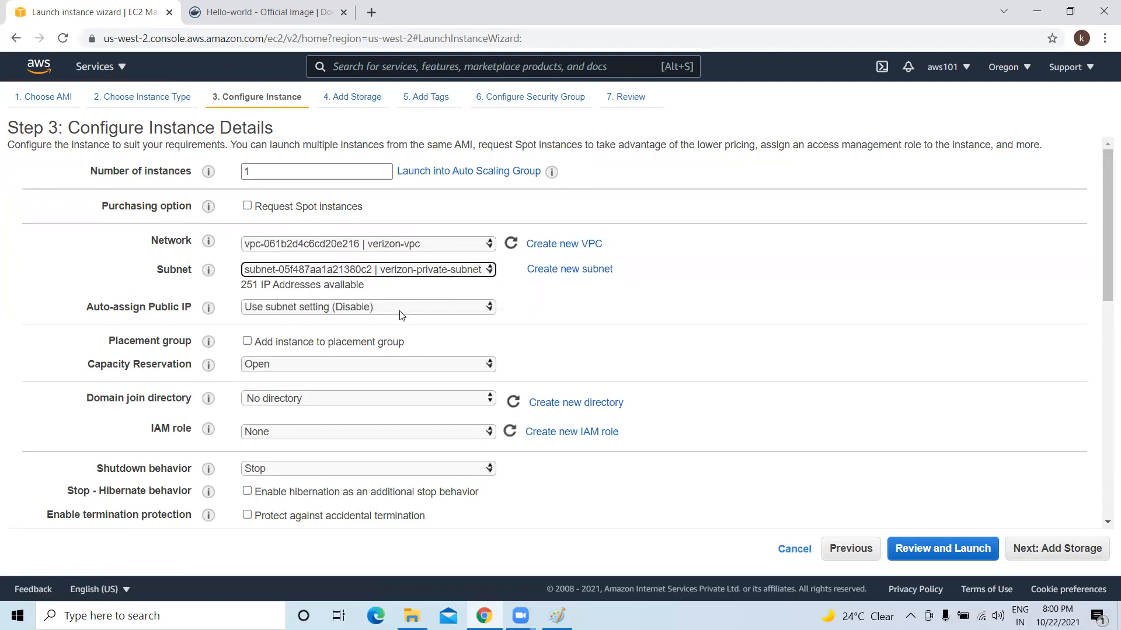
Step: Disable auto-assigning a public IP for the instance and accept the default storage to reach the tags stage
click(399, 306)
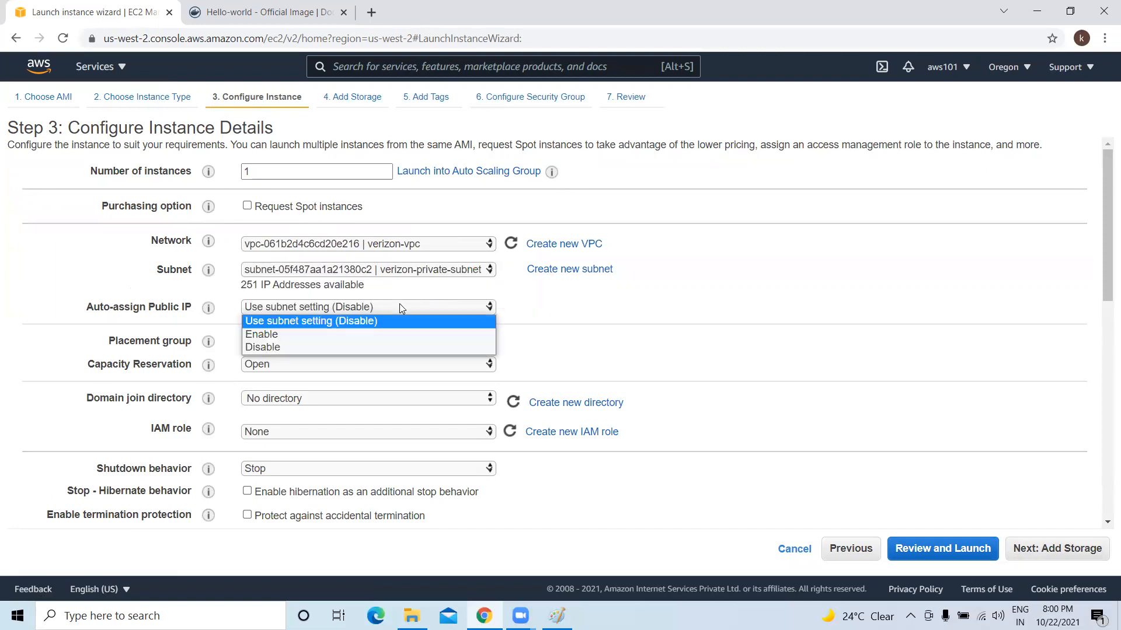
click(391, 345)
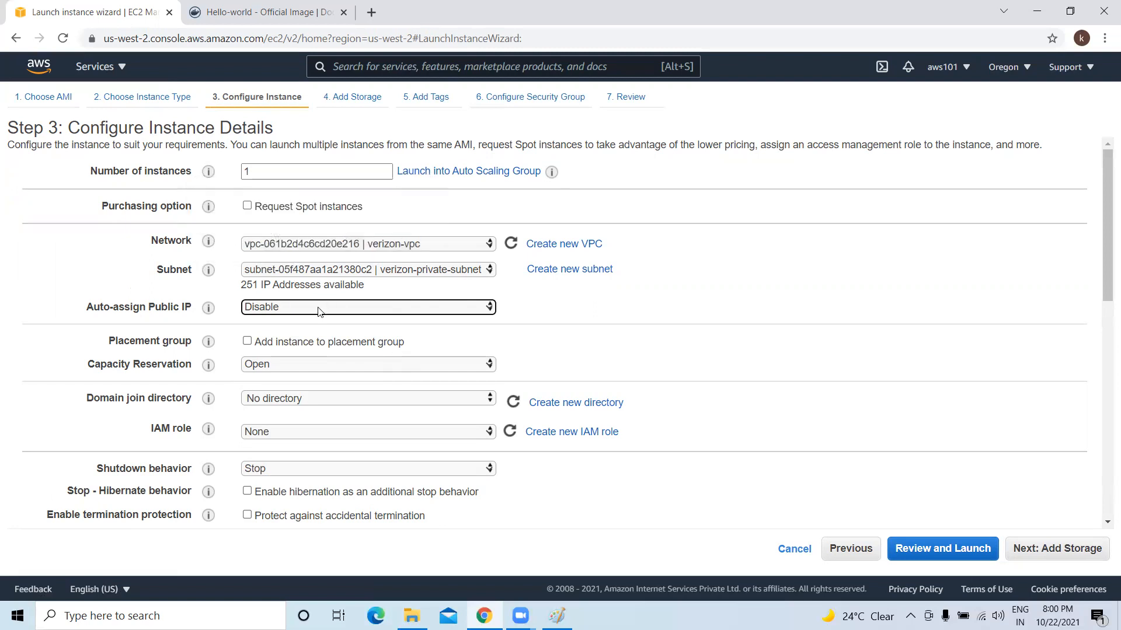
click(1062, 551)
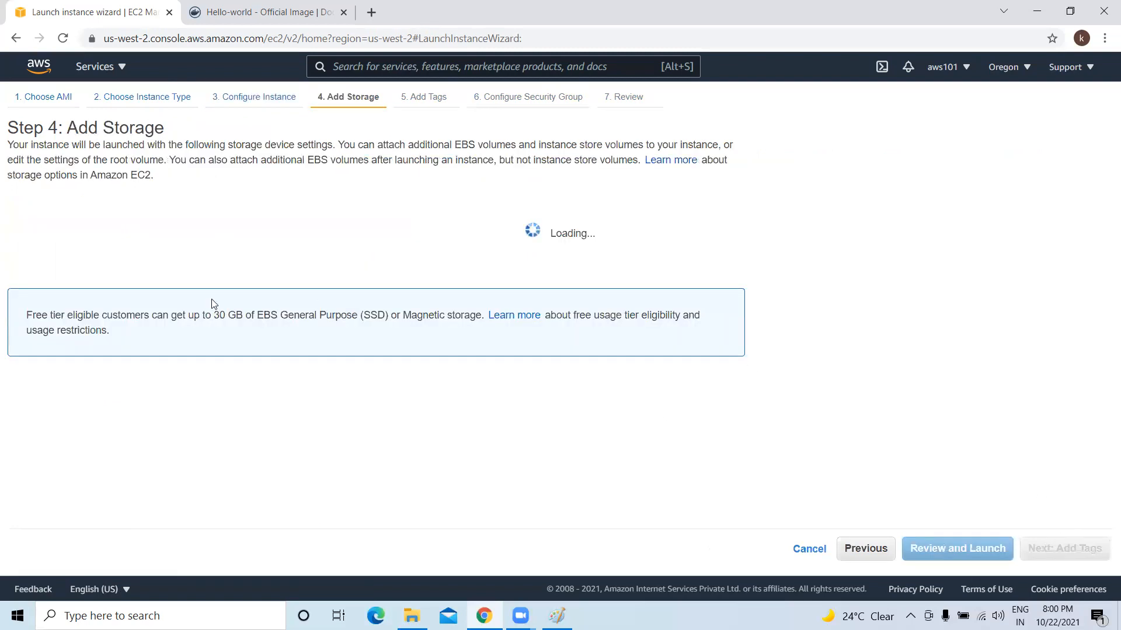
click(1076, 551)
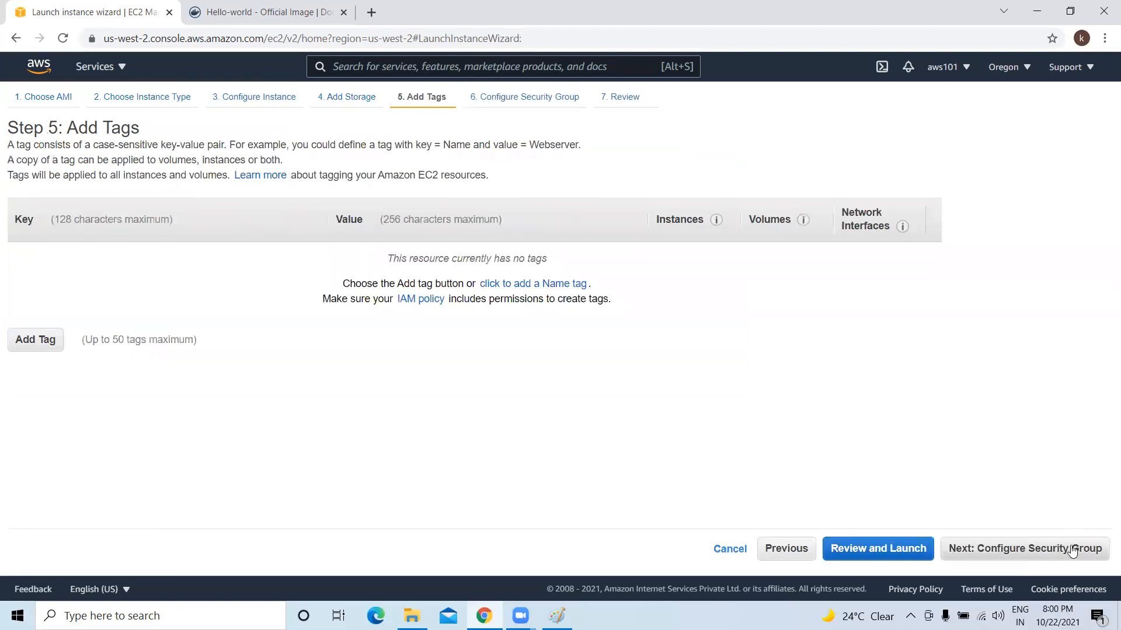
Step: Add a Name tag with the value WinSer2016---In PrivateSubnet to the new instance
text(Nma)
key(BackSpace)
key(BackSpace)
text(a)
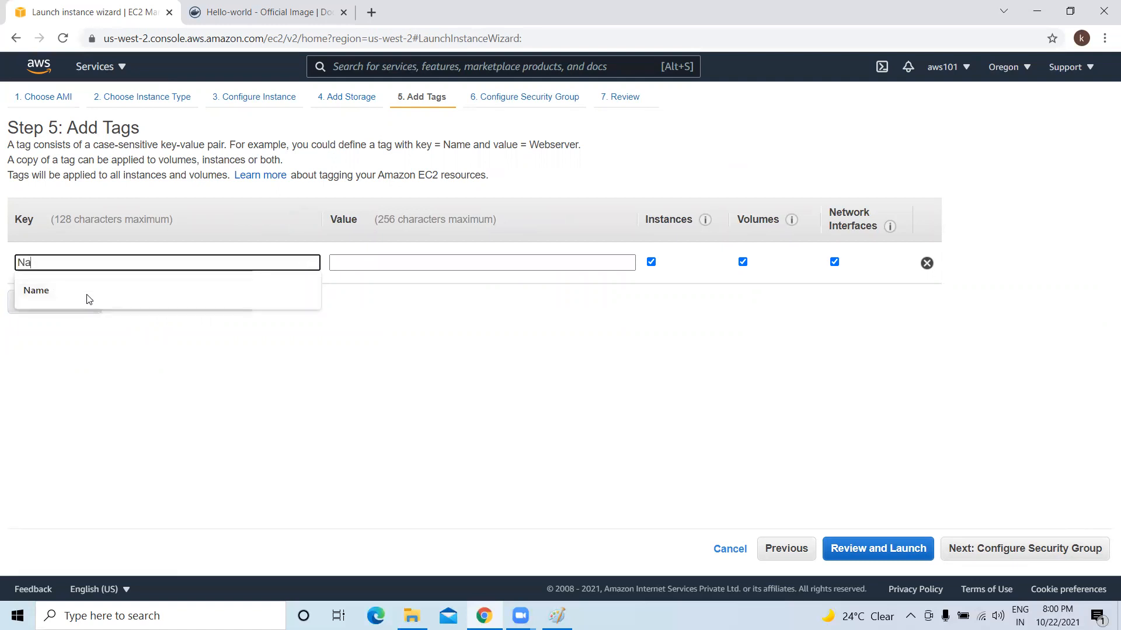
text(me)
click(450, 268)
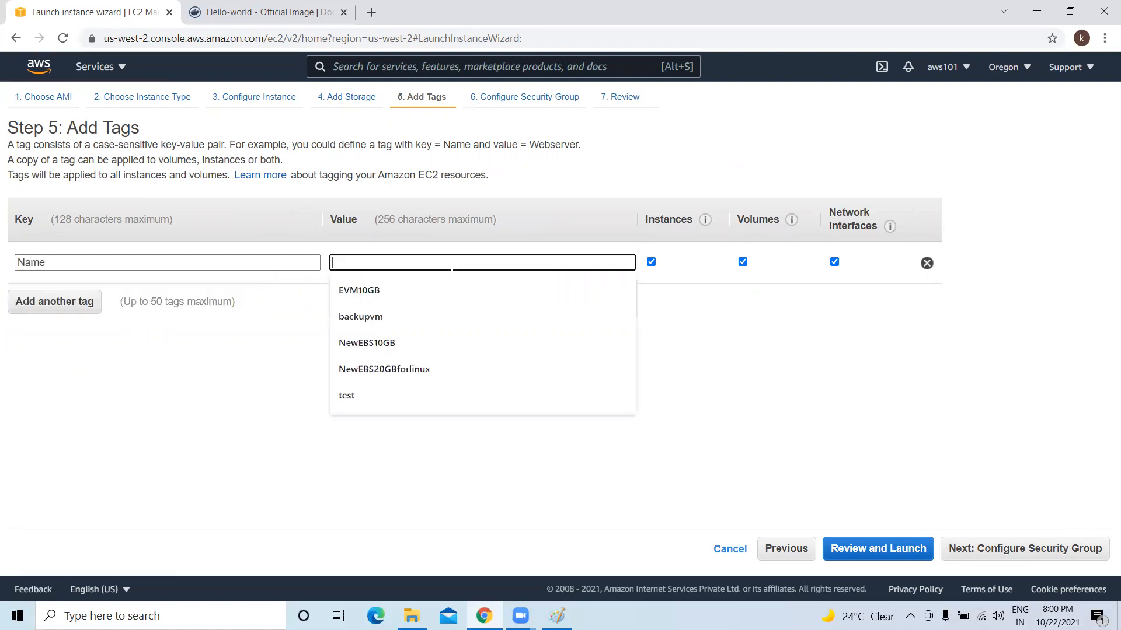
text(WinS)
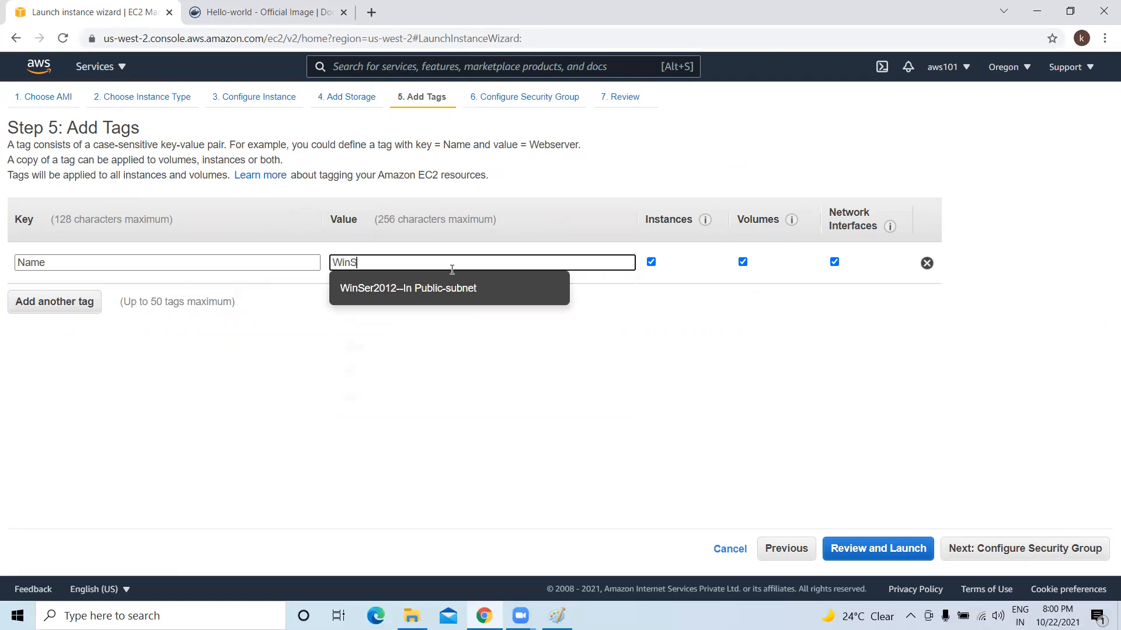
text(er2016---In Priva)
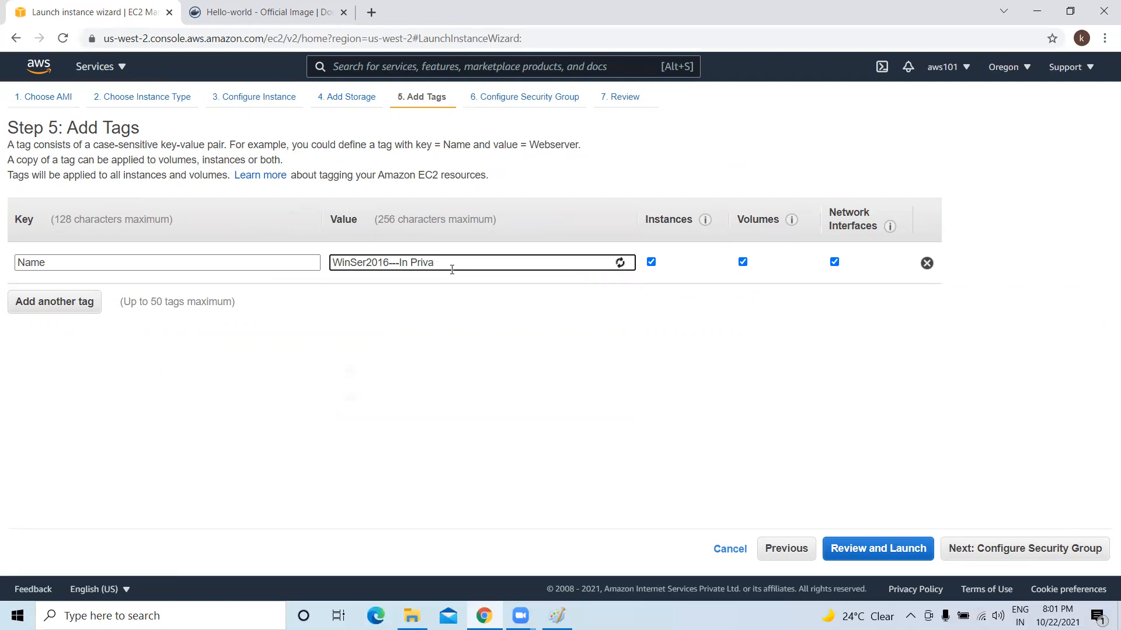
text(bnet)
text(--)
key(BackSpace)
key(BackSpace)
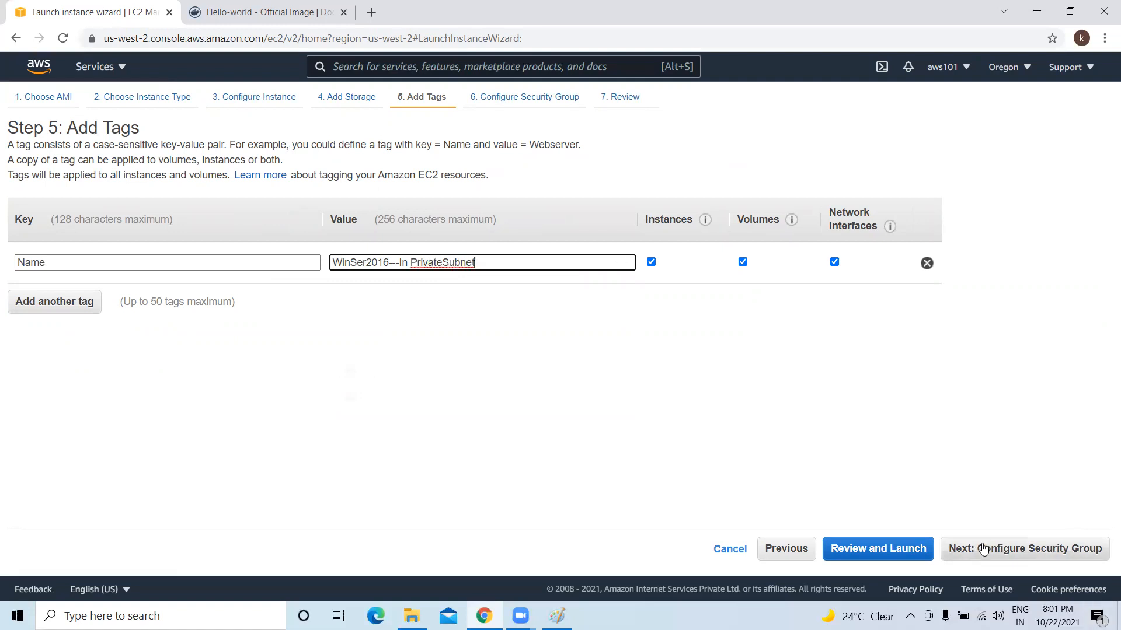
Step: Accept the default new security group and launch the instance with the existing pubkey RSA key pair, acknowledging access to its private key file
click(999, 550)
click(1077, 554)
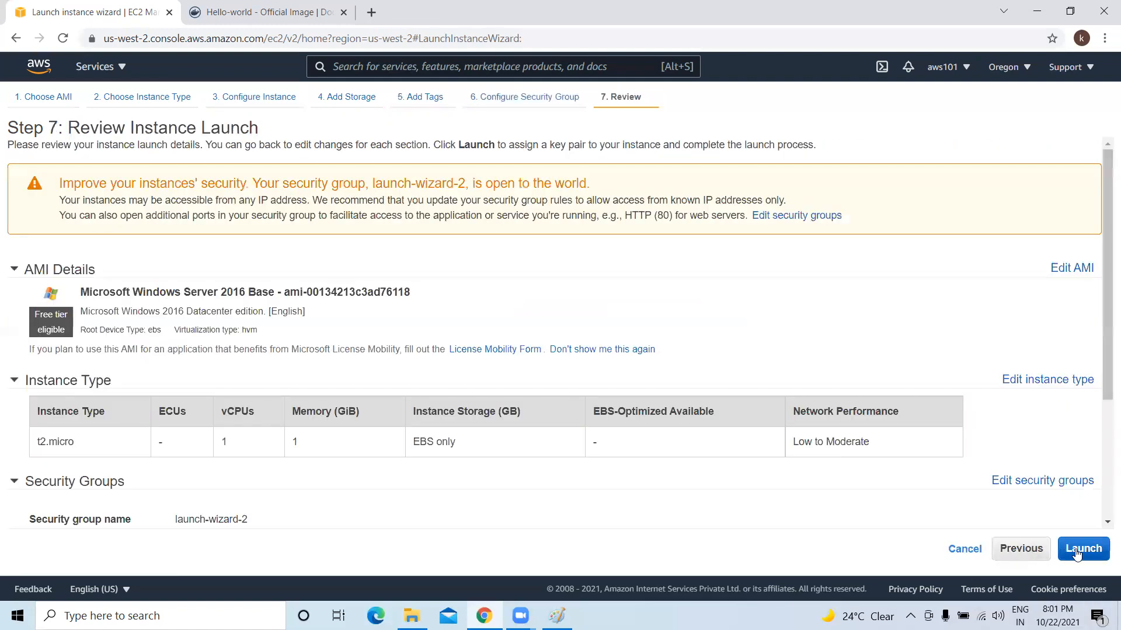
click(1081, 549)
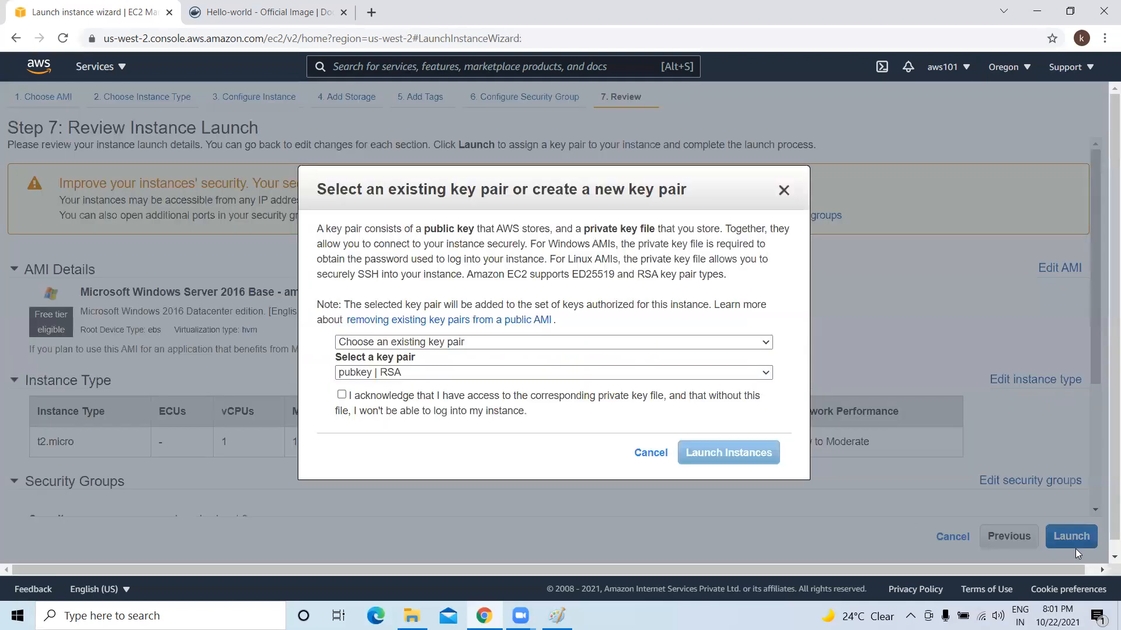
click(420, 373)
click(400, 388)
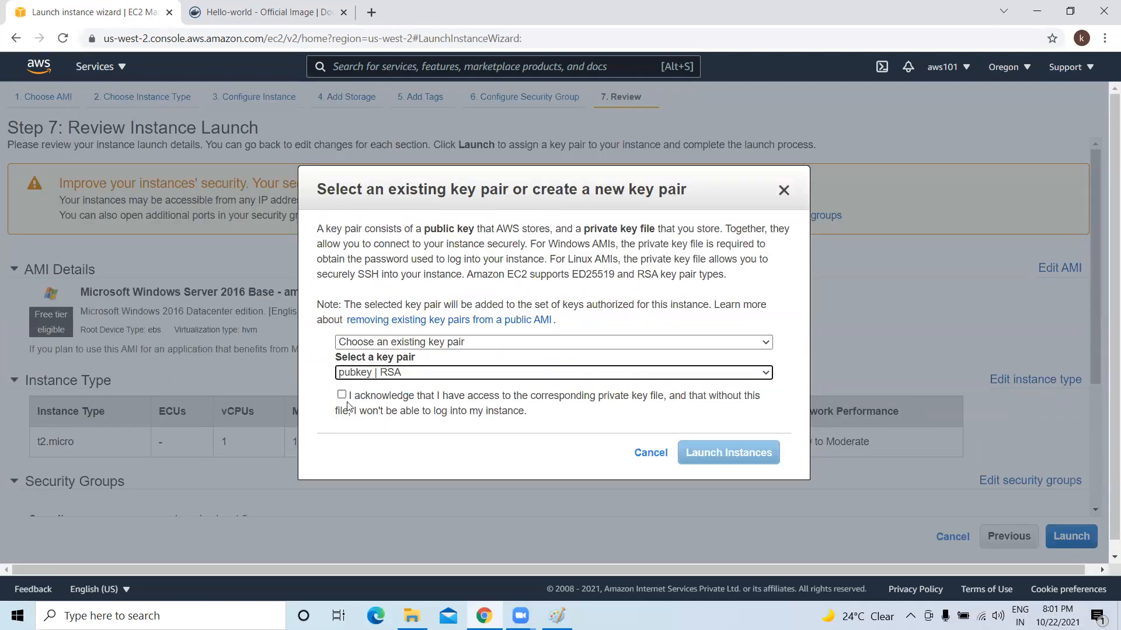
click(341, 397)
click(742, 454)
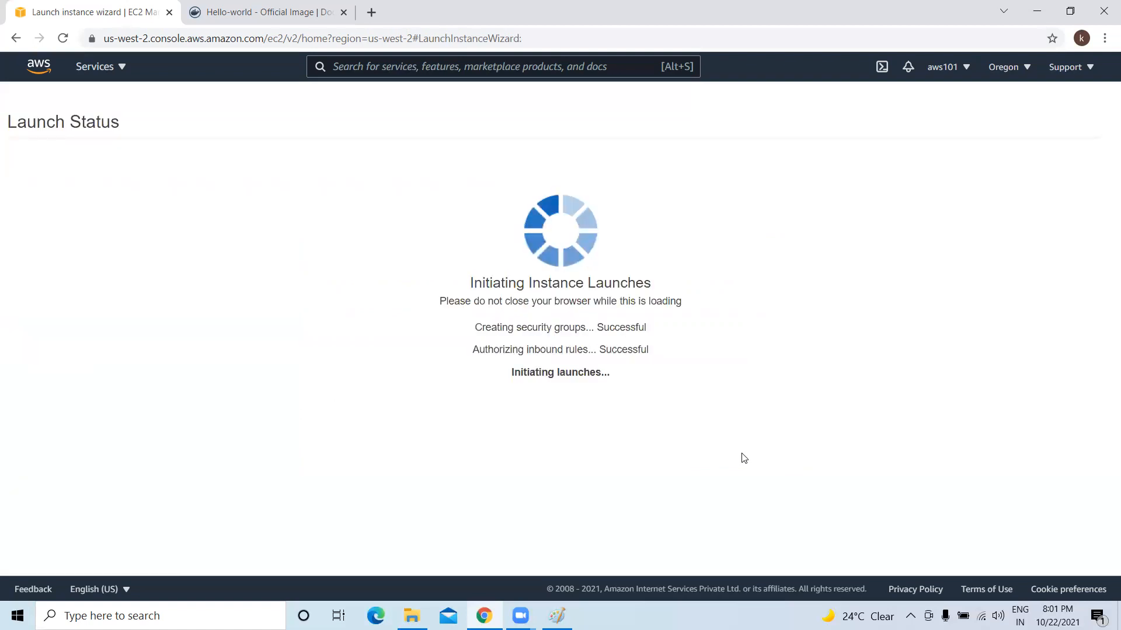
Step: Open the instances list and refresh it to follow the state of the new private-subnet instance
scroll(883, 408, down, 1)
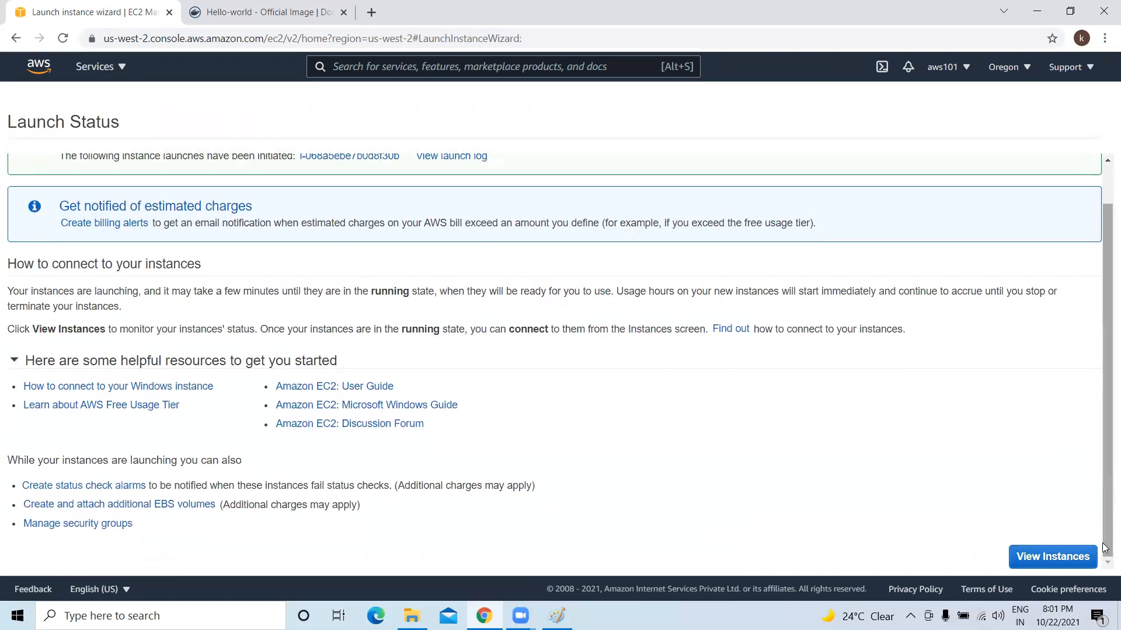
click(1060, 558)
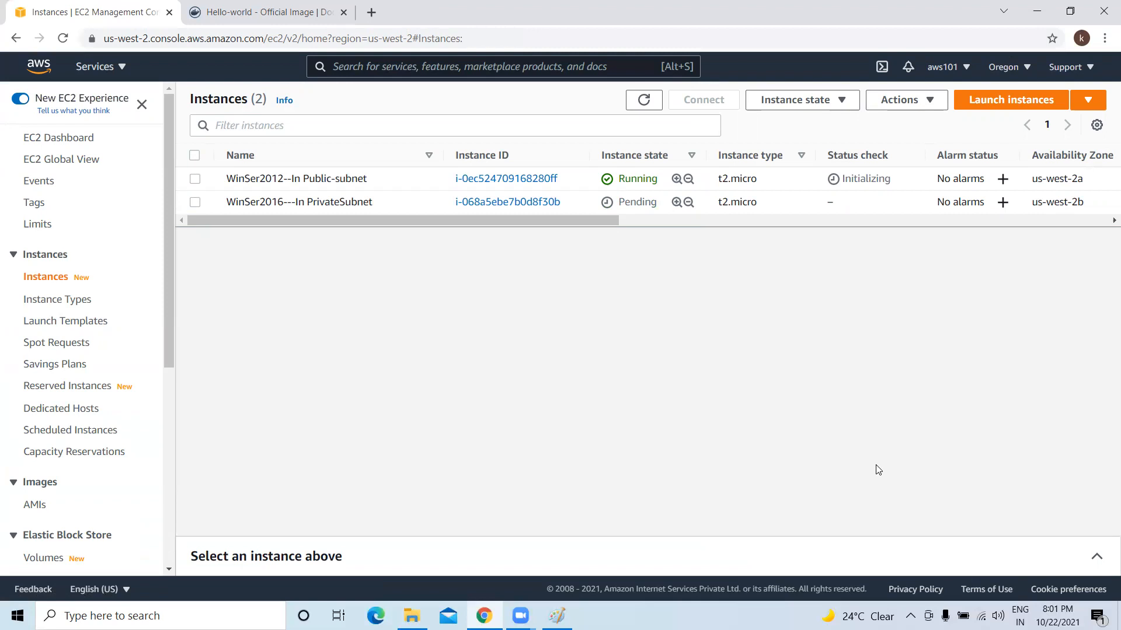
click(641, 105)
click(641, 107)
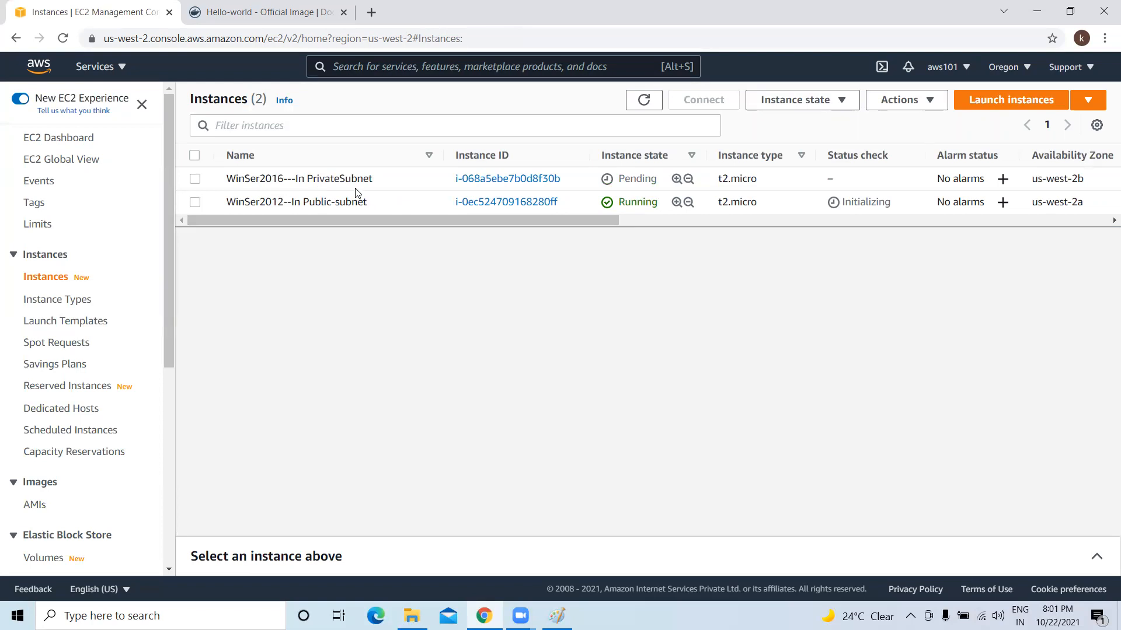
click(653, 103)
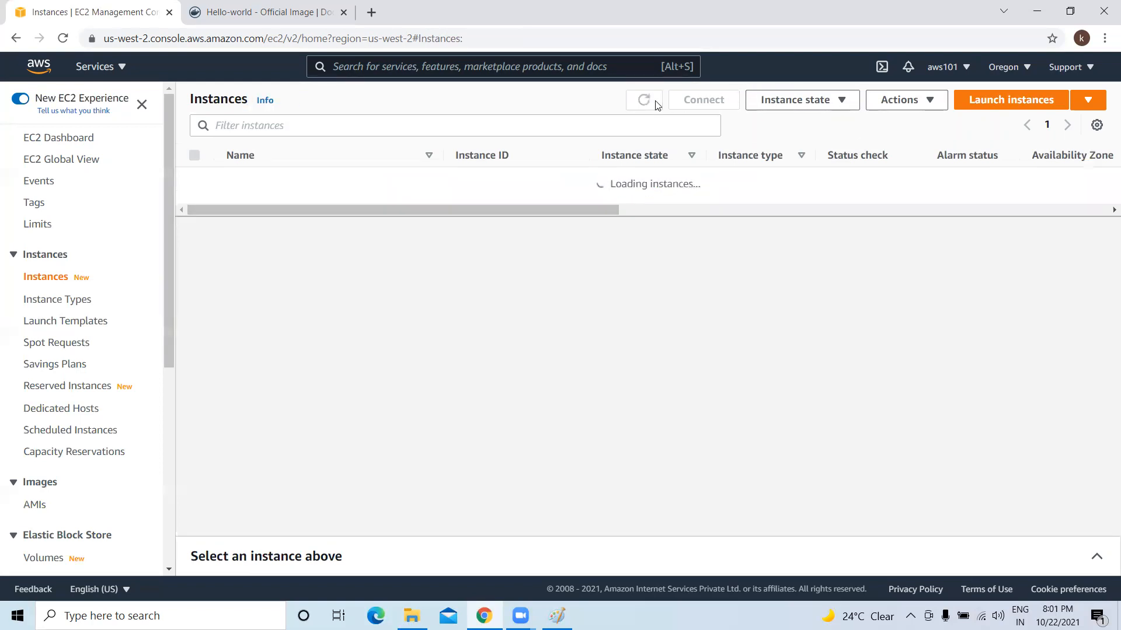
click(652, 103)
click(652, 103)
click(652, 104)
click(652, 104)
click(652, 103)
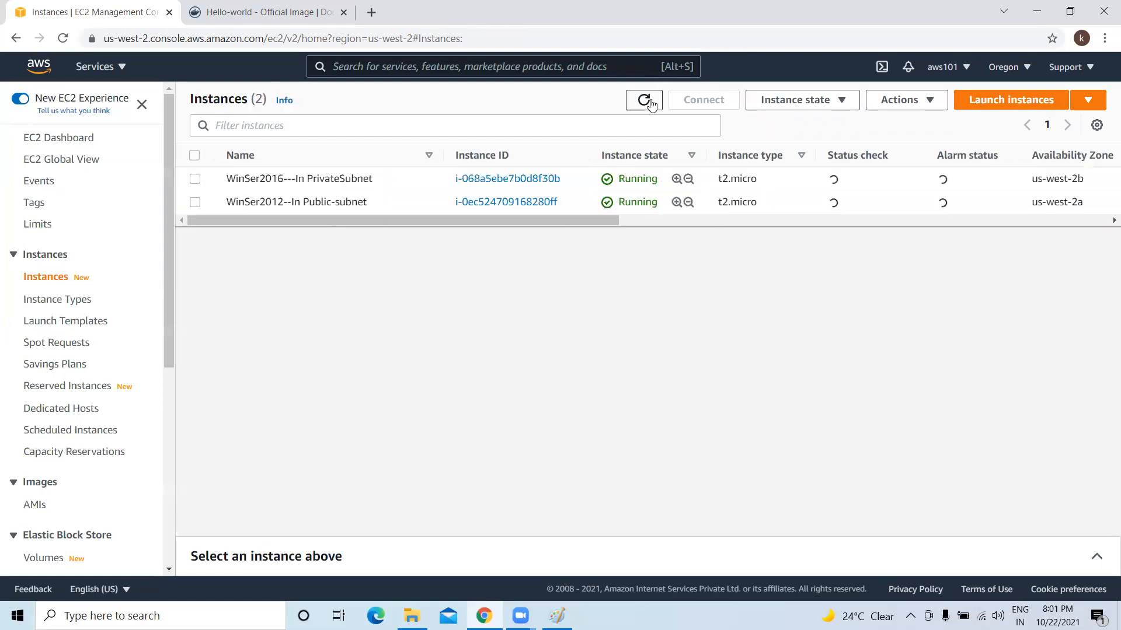
click(652, 103)
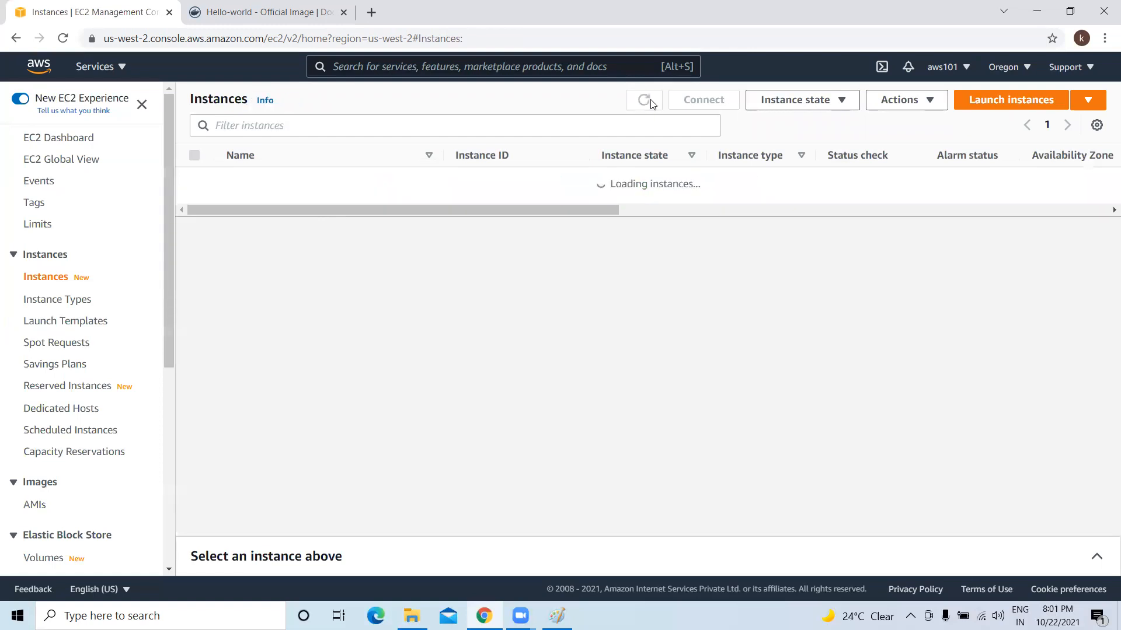
Step: Keep refreshing the instances list to monitor the status checks of both Windows instances
drag(846, 175, 858, 203)
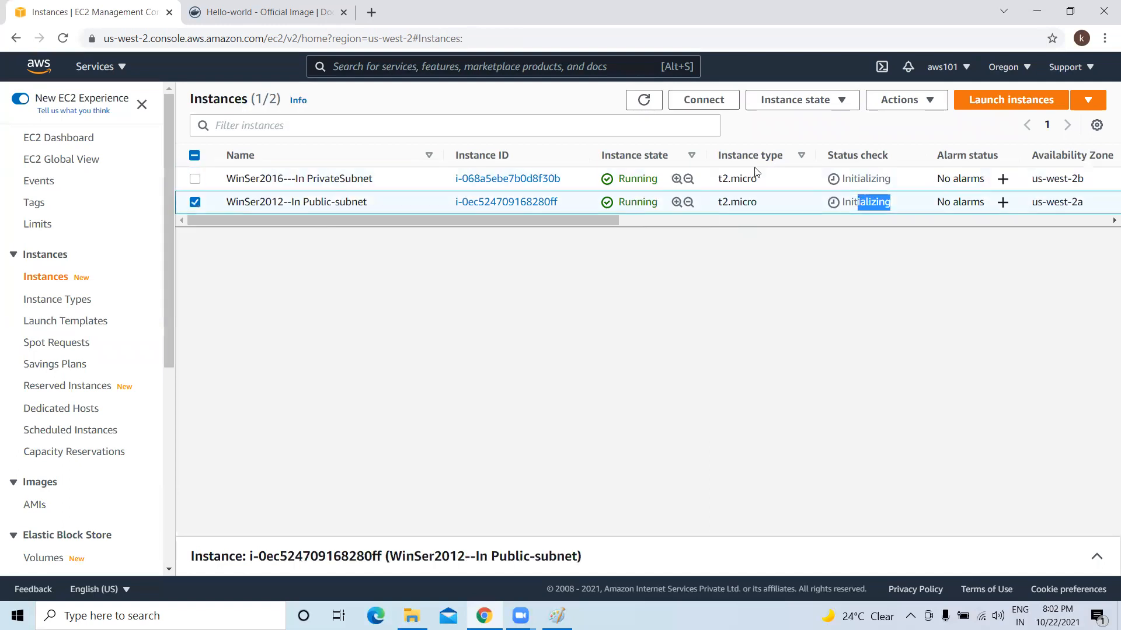
click(645, 99)
click(644, 99)
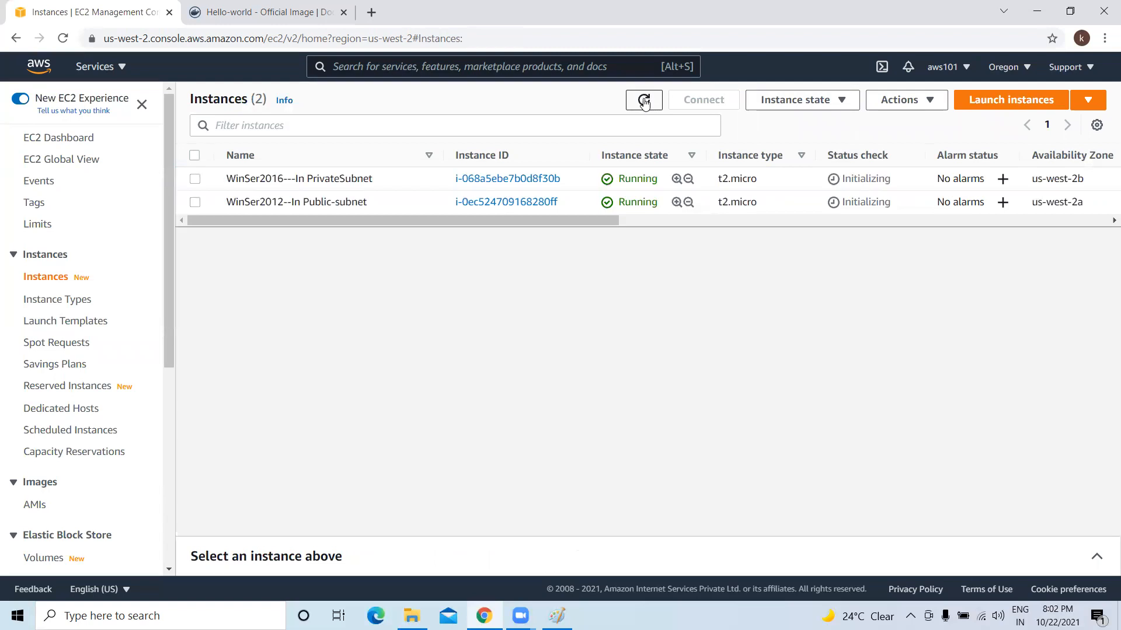
click(645, 100)
click(644, 101)
click(645, 101)
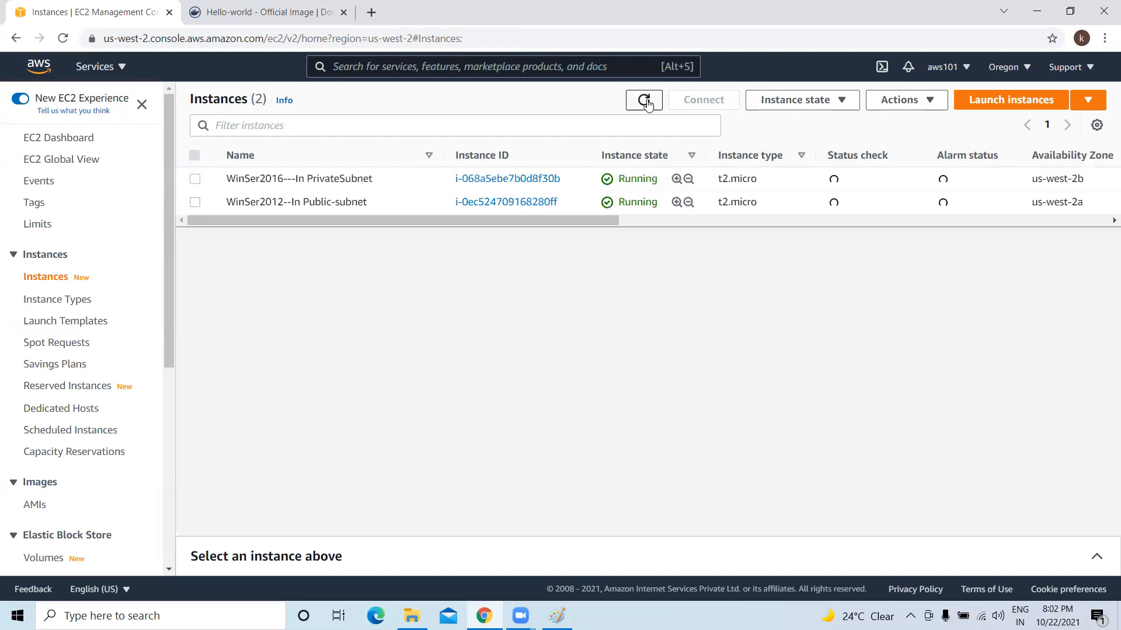
click(645, 101)
click(645, 101)
click(645, 101)
click(645, 101)
click(646, 101)
click(647, 104)
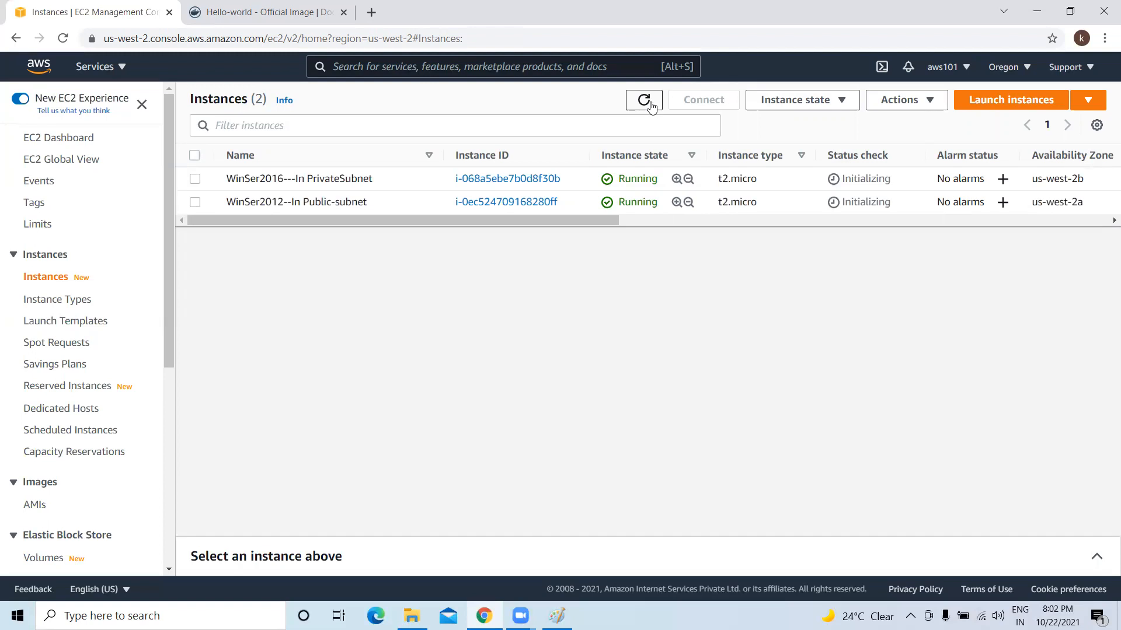
click(651, 106)
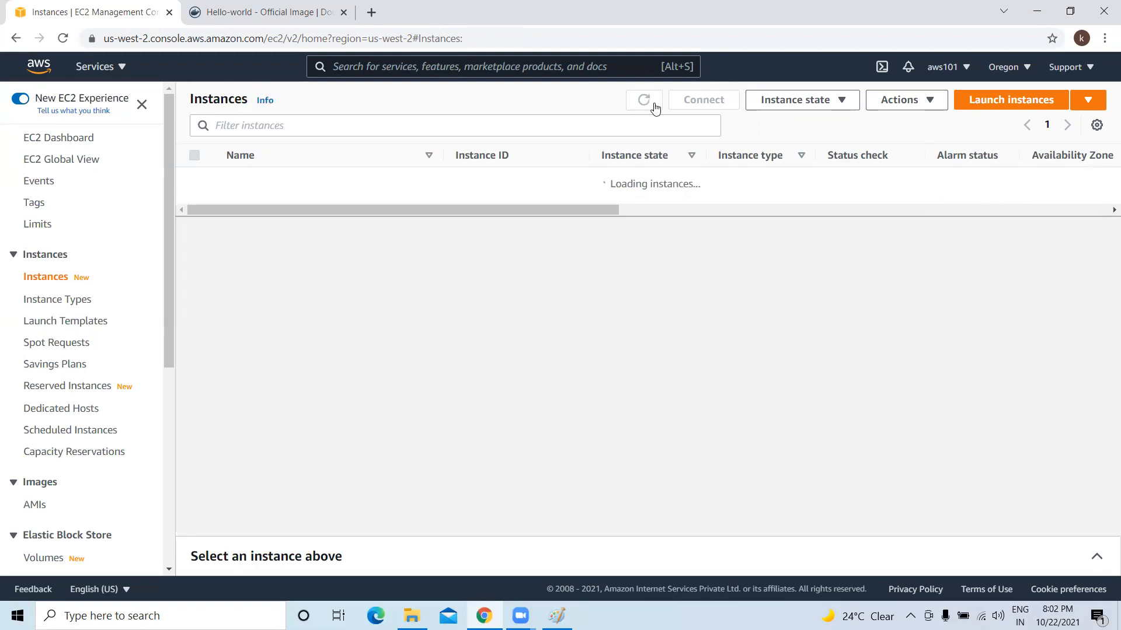
click(652, 105)
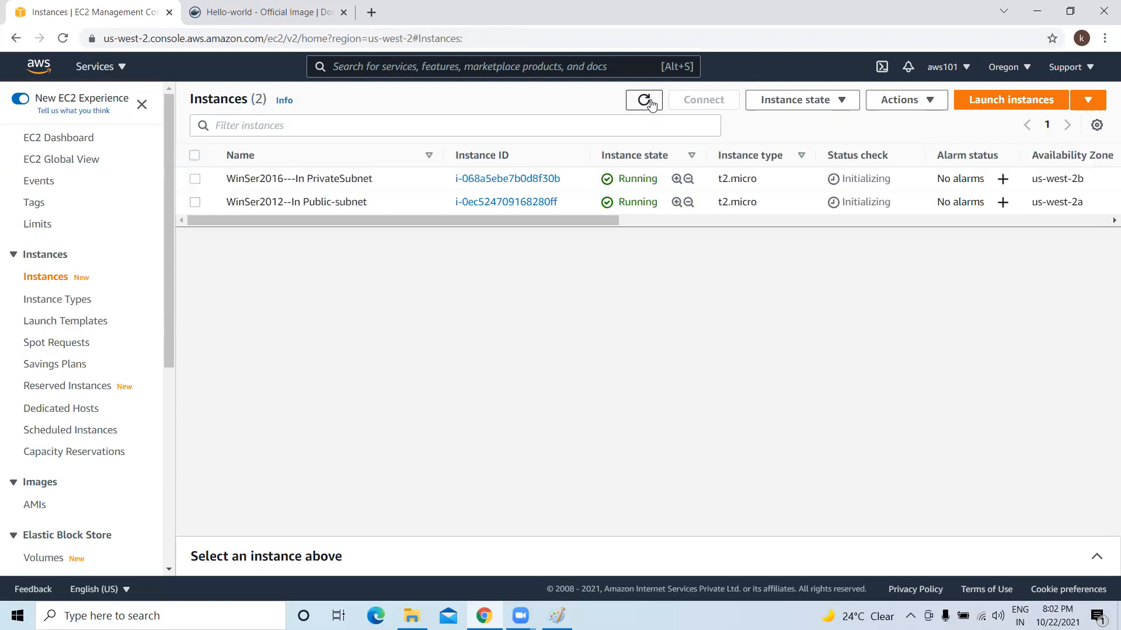
click(650, 105)
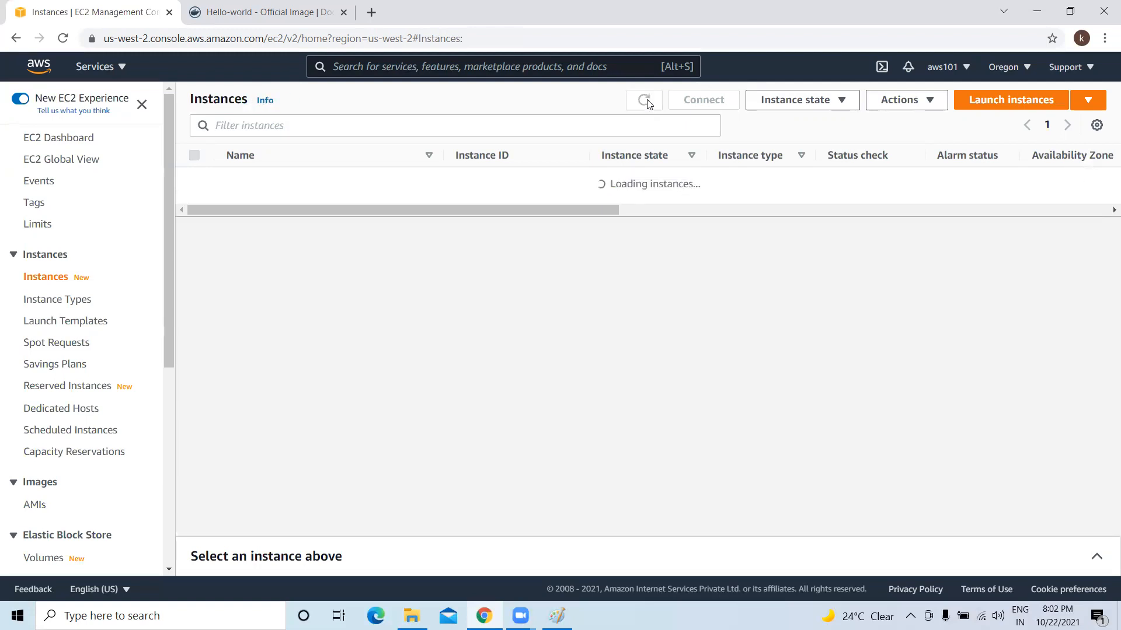
click(647, 106)
click(646, 105)
click(646, 105)
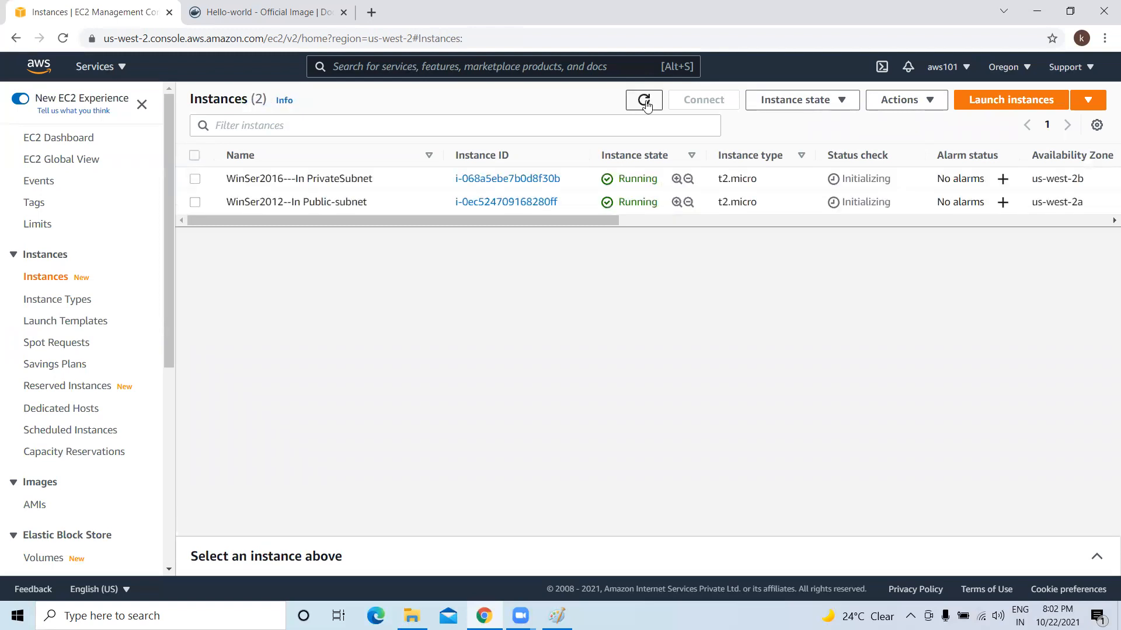
click(647, 105)
click(646, 106)
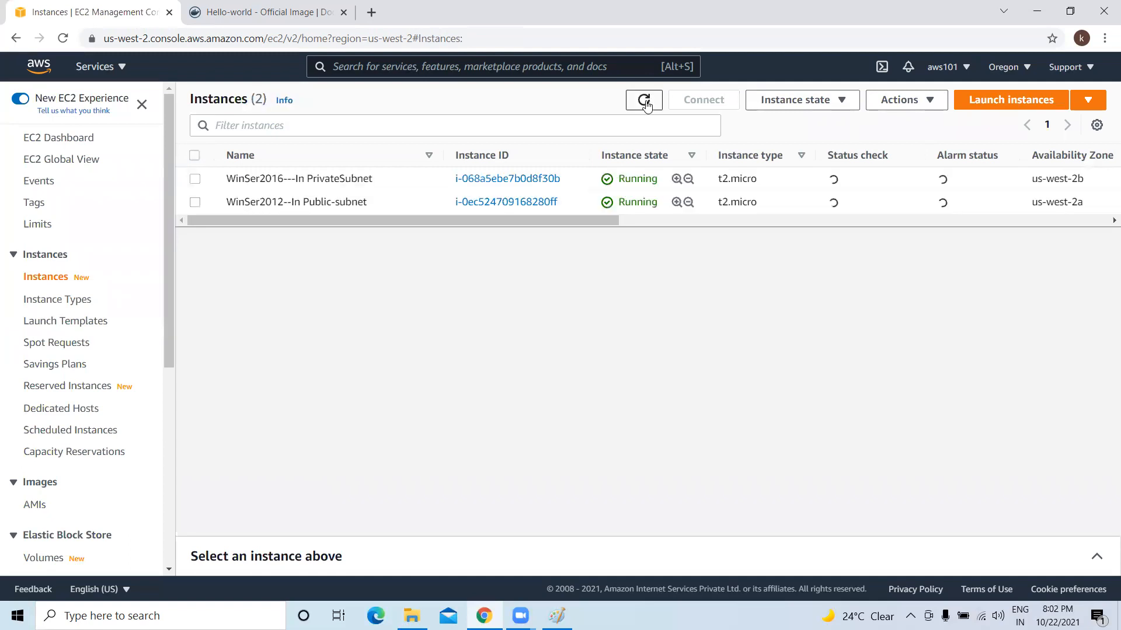
click(646, 105)
click(646, 105)
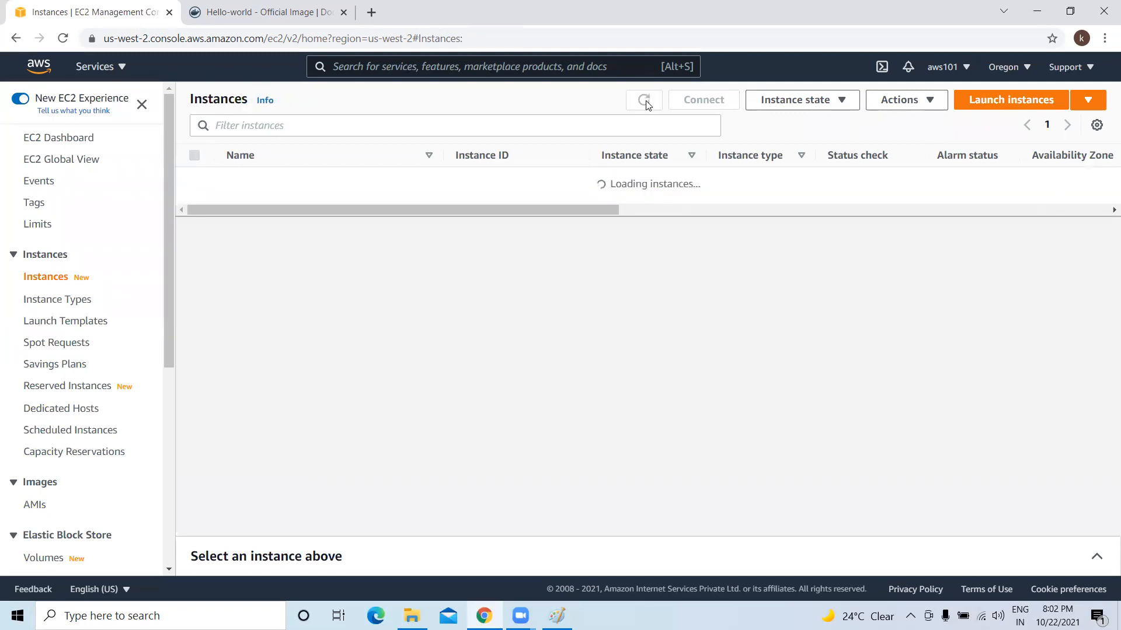
click(645, 101)
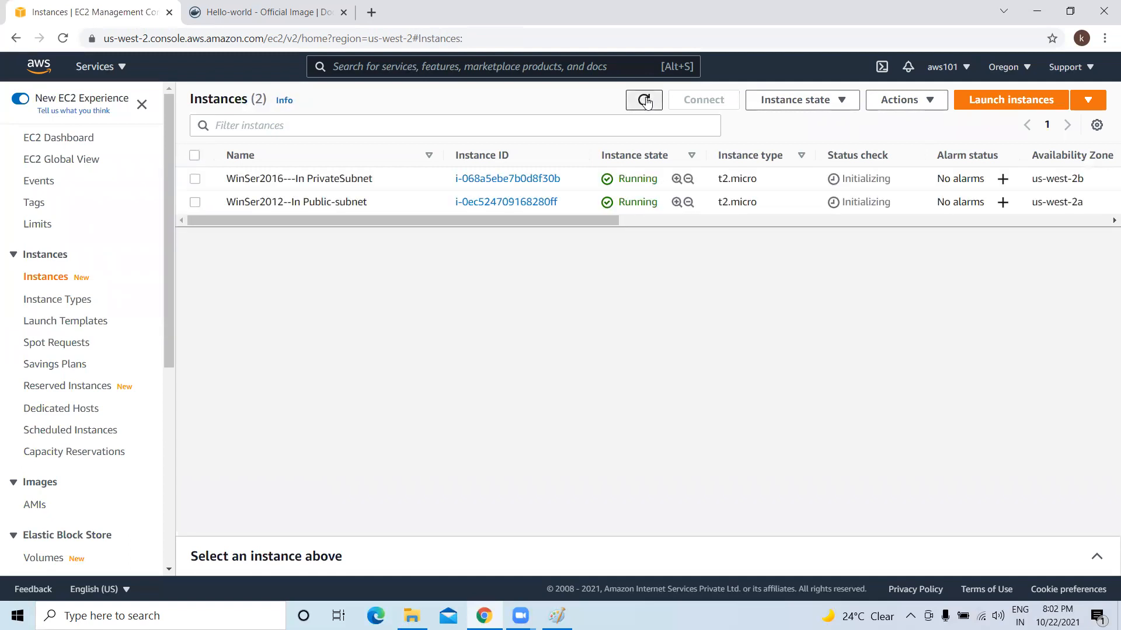
click(645, 101)
click(645, 101)
click(645, 102)
click(646, 103)
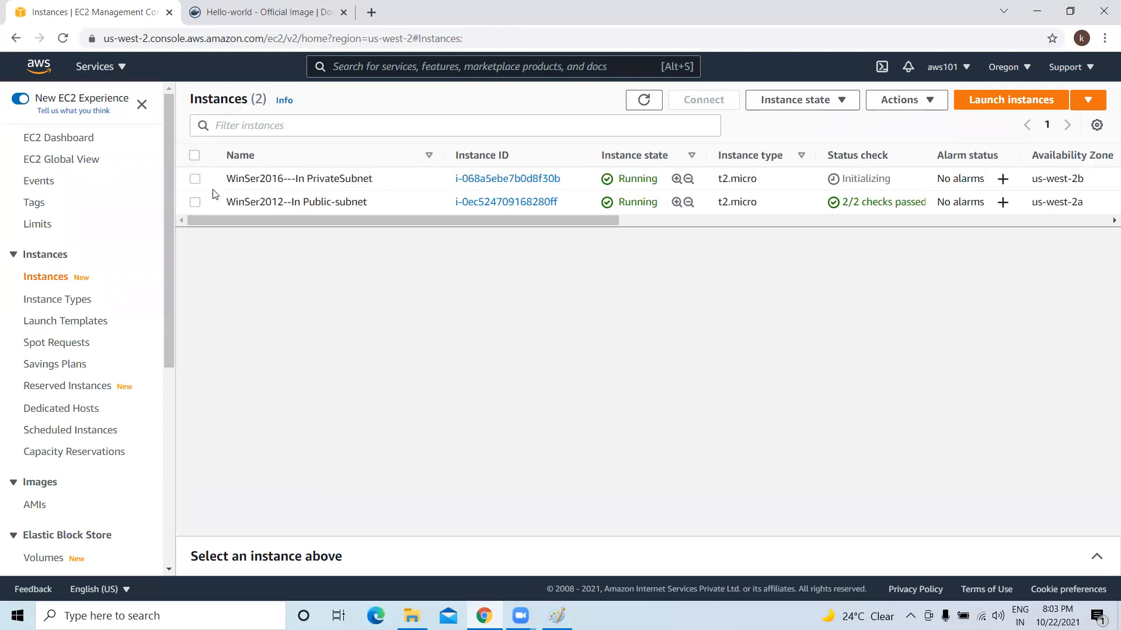
Step: Select the WinSer2012--In Public-subnet instance, open its RDP client connection options, and download the remote desktop file
drag(227, 203, 284, 202)
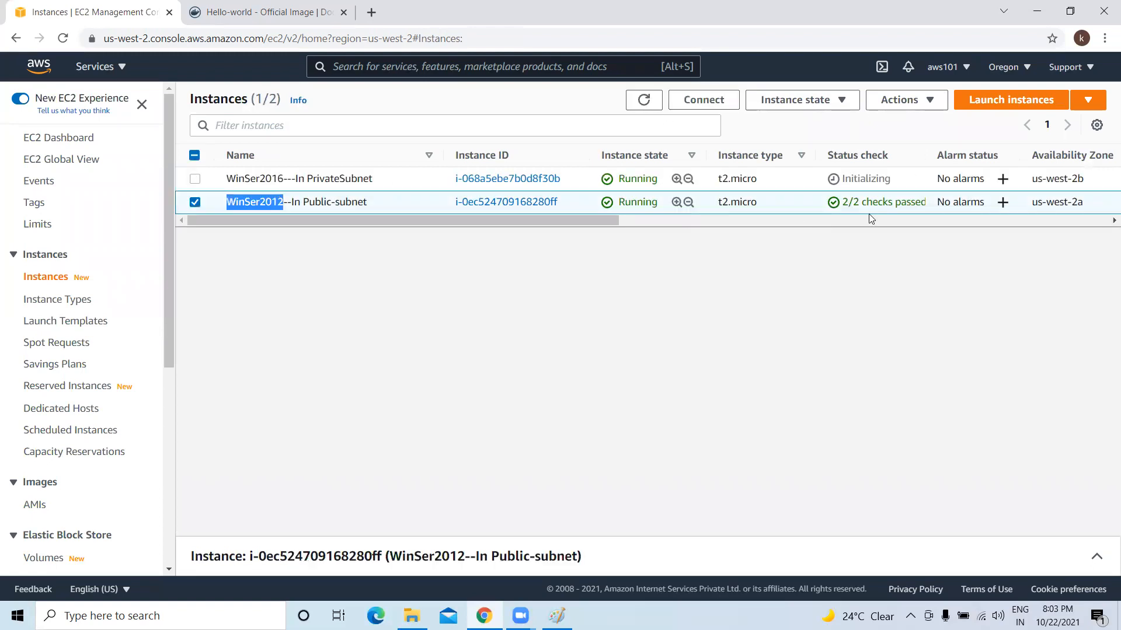
drag(932, 205, 833, 207)
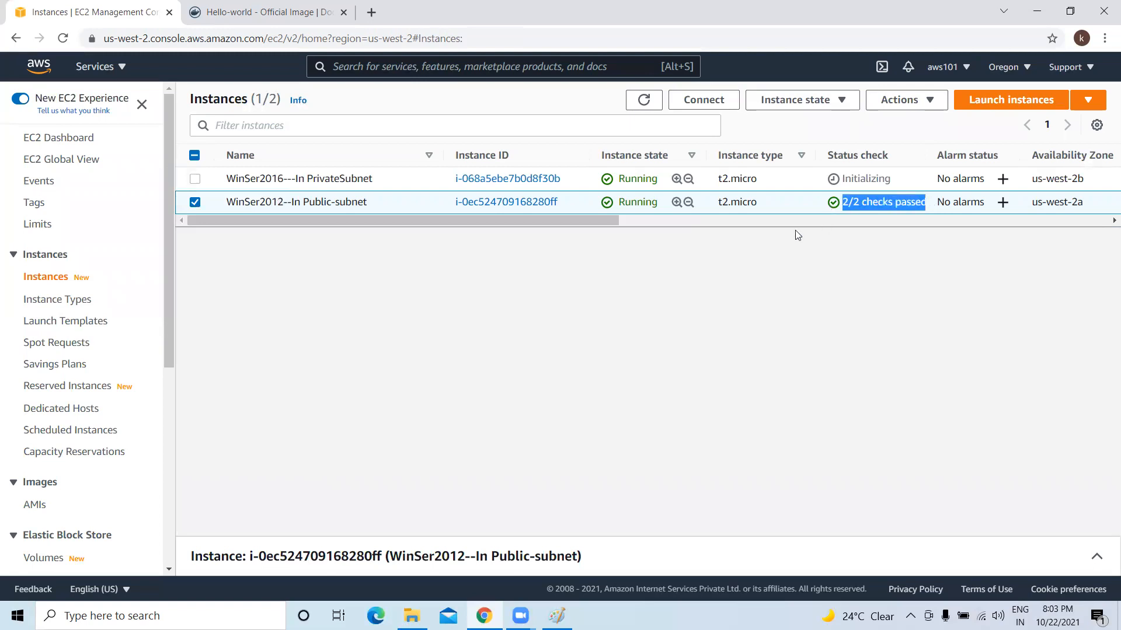
click(716, 107)
click(221, 231)
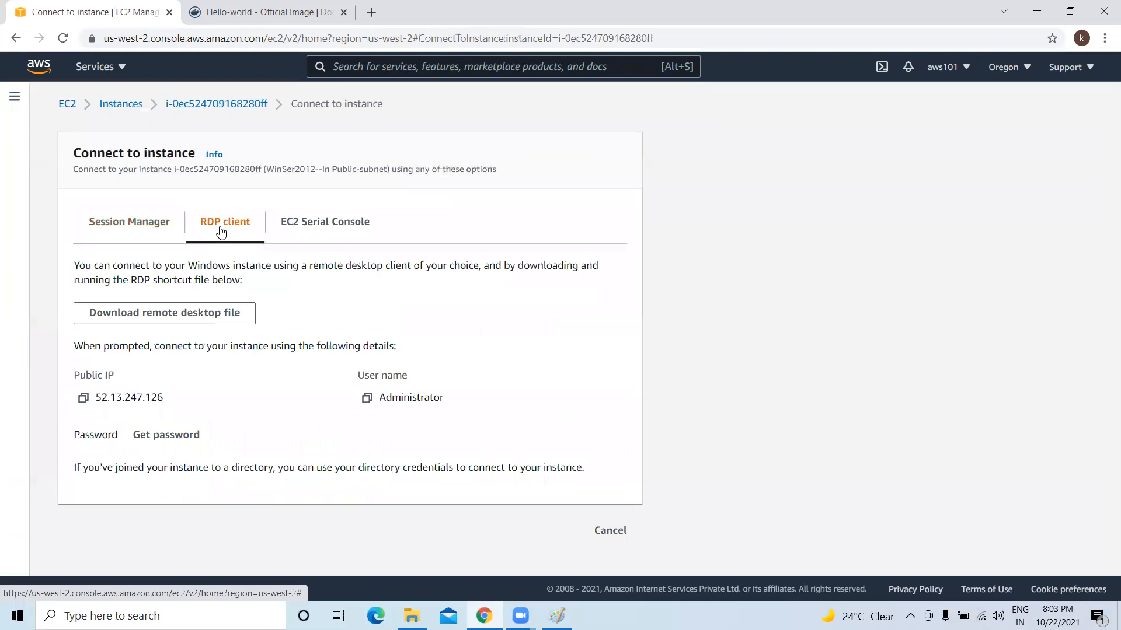
click(174, 313)
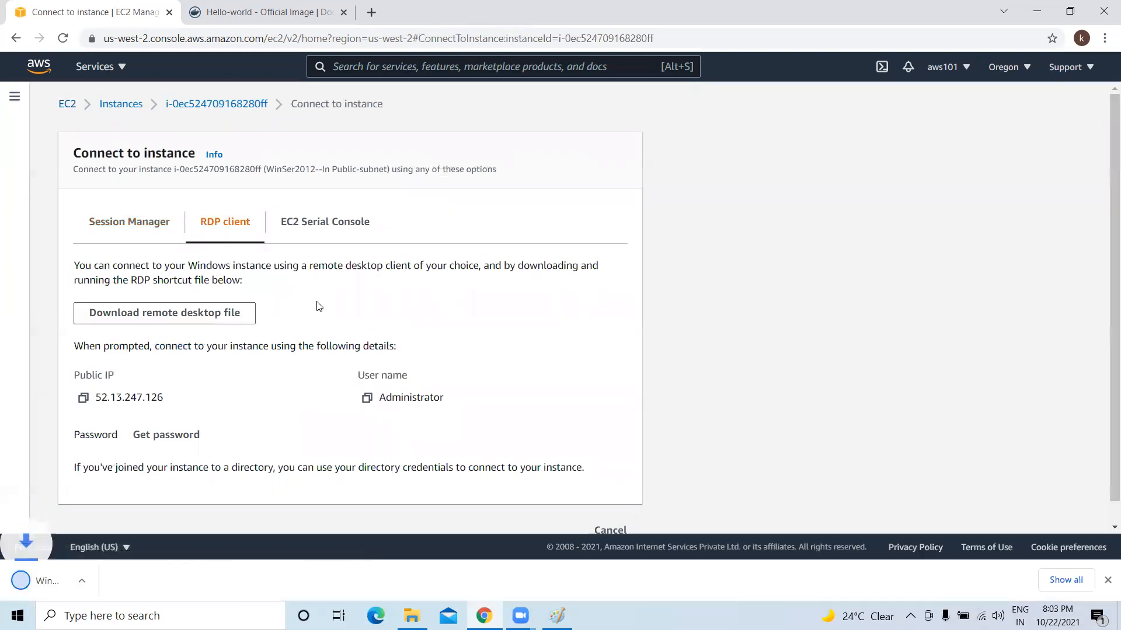
Step: Start retrieving the instance's Windows password and load the pubkey.pem private key file from the Downloads folder
scroll(336, 309, down, 1)
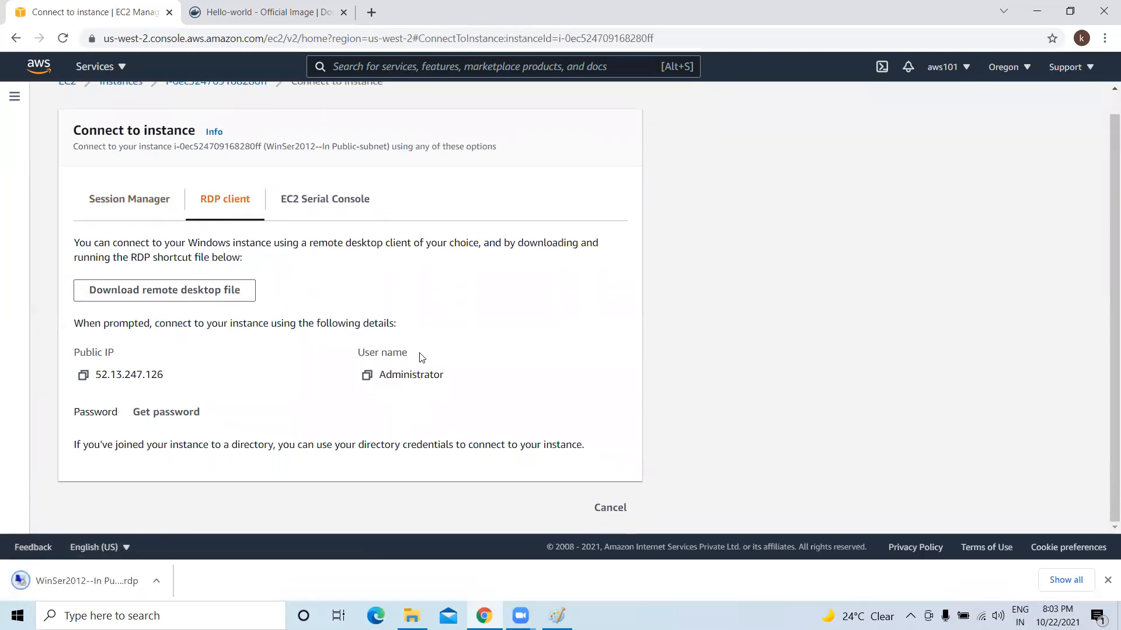
drag(454, 380, 376, 379)
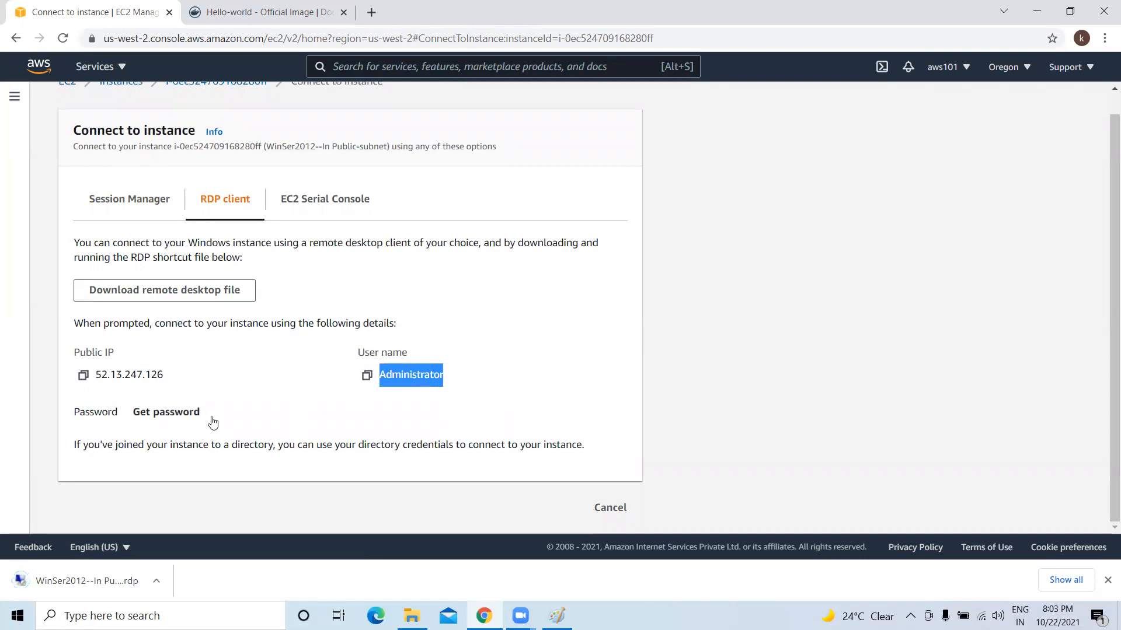
click(177, 416)
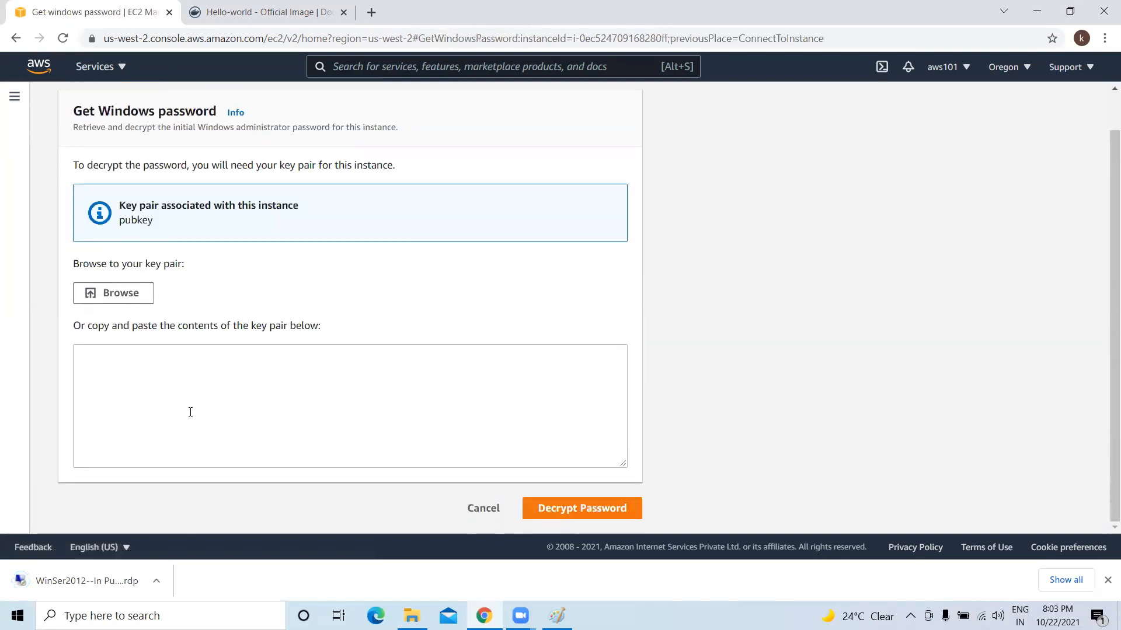
click(110, 287)
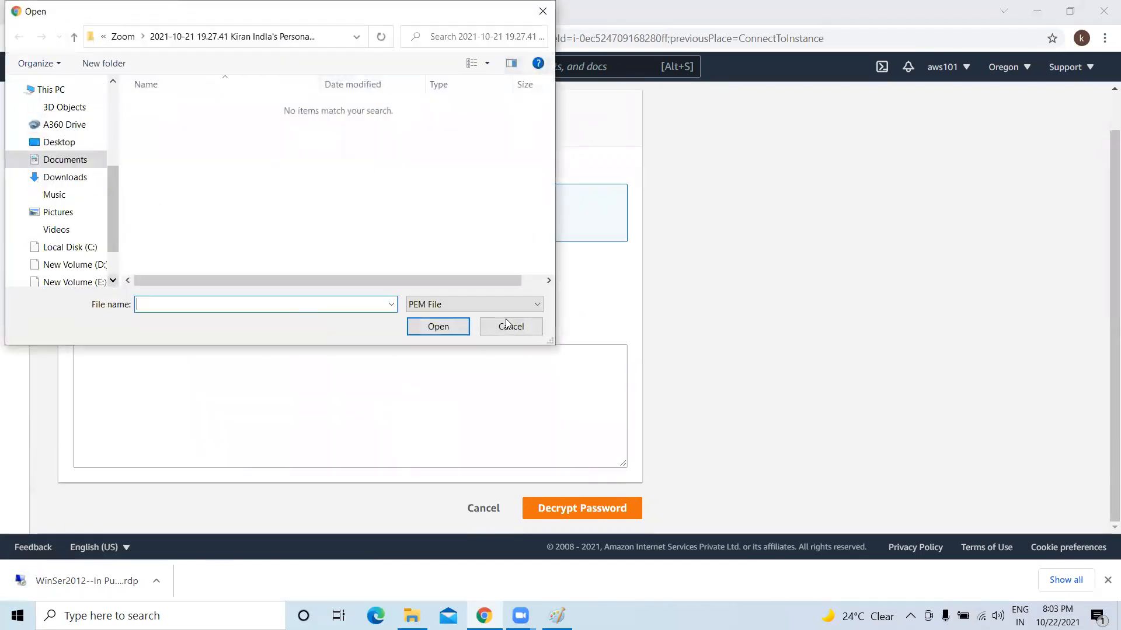
click(490, 307)
click(475, 327)
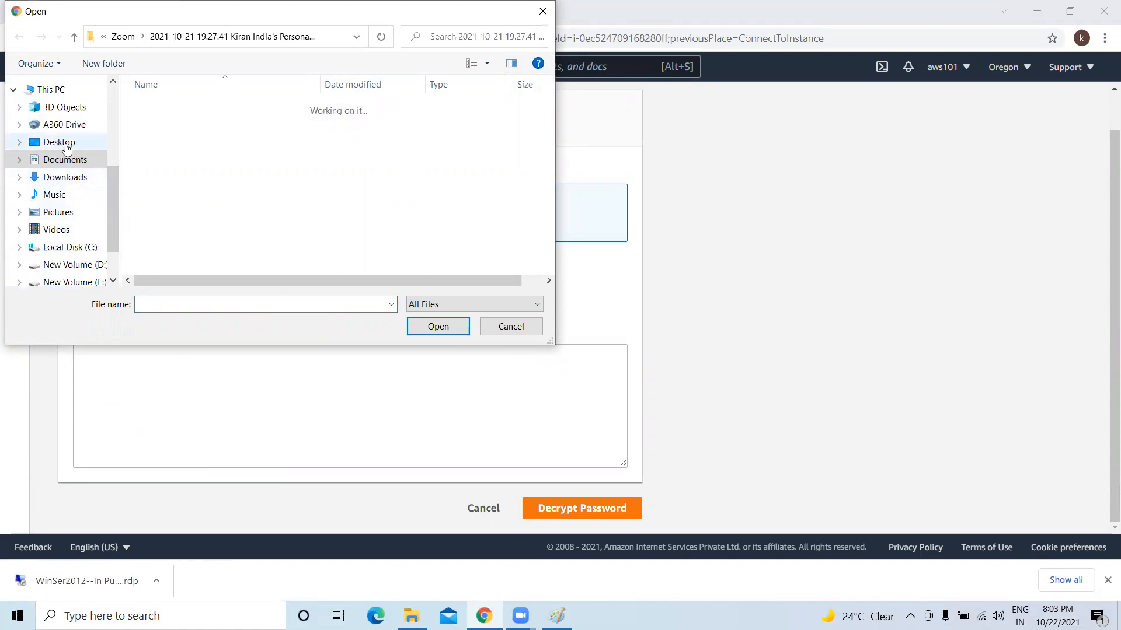
click(65, 179)
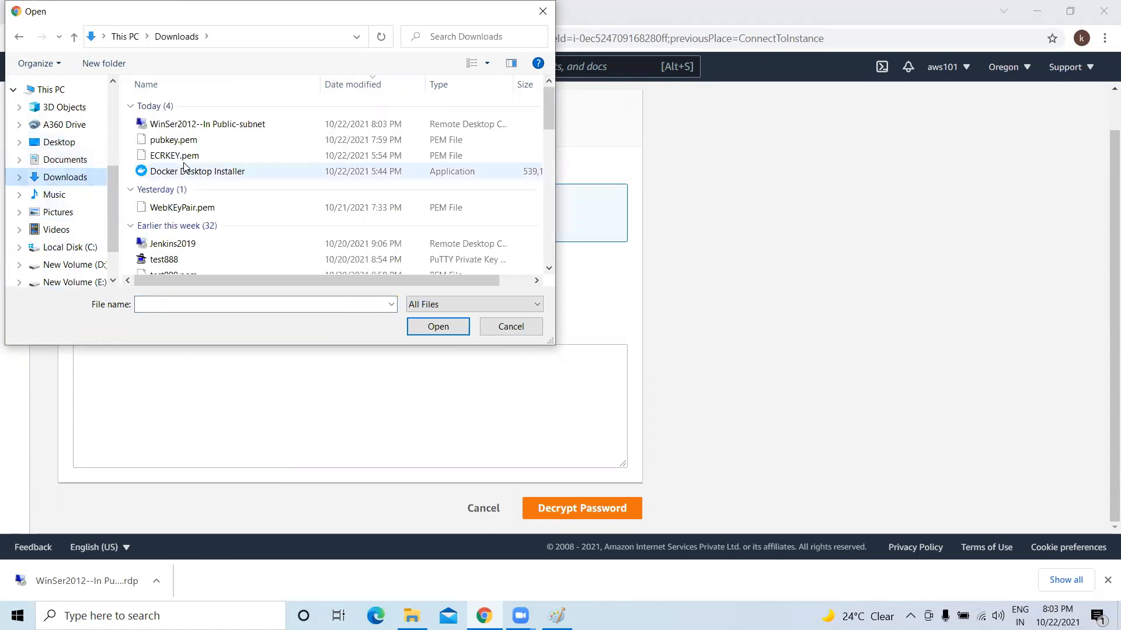
click(187, 141)
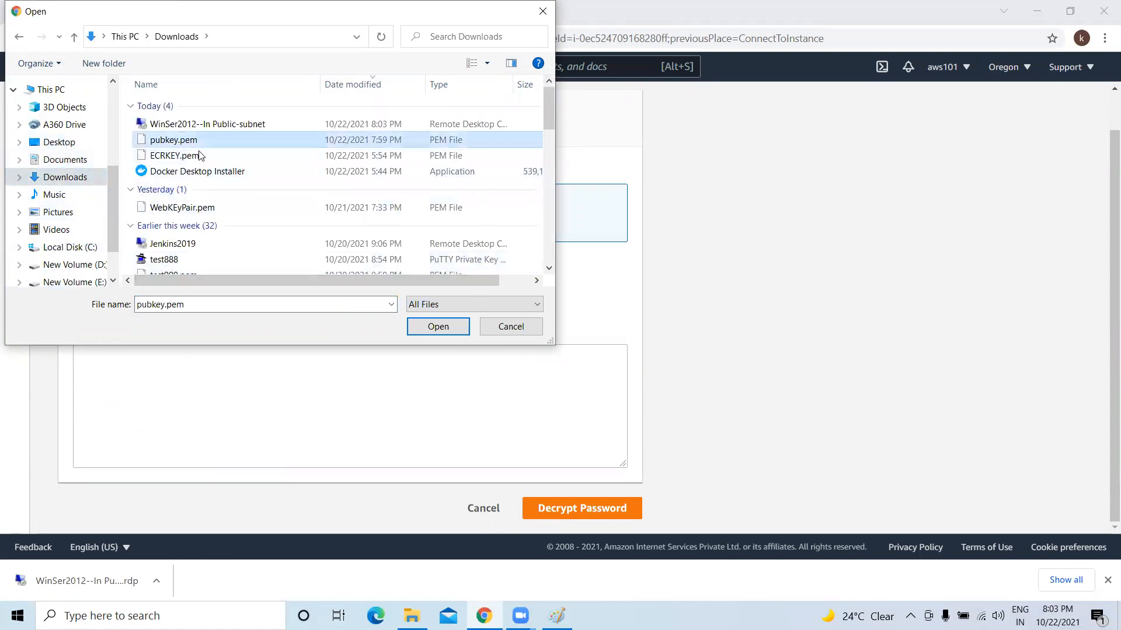
click(437, 327)
Step: Decrypt the Windows administrator password with the loaded key and copy it to the clipboard
scroll(496, 409, down, 2)
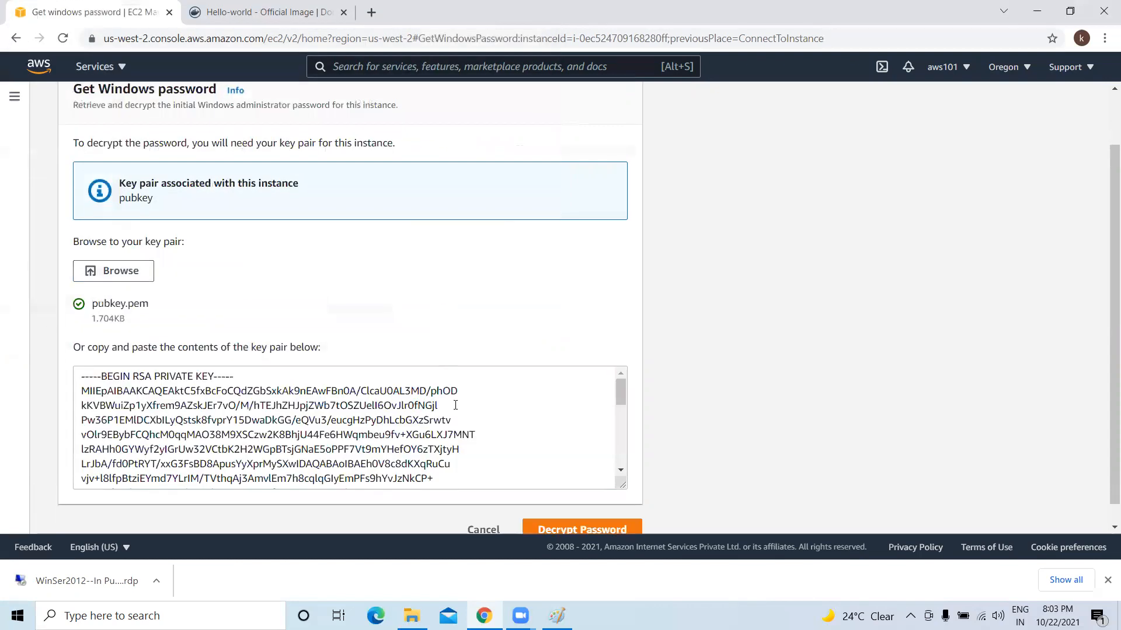
click(558, 508)
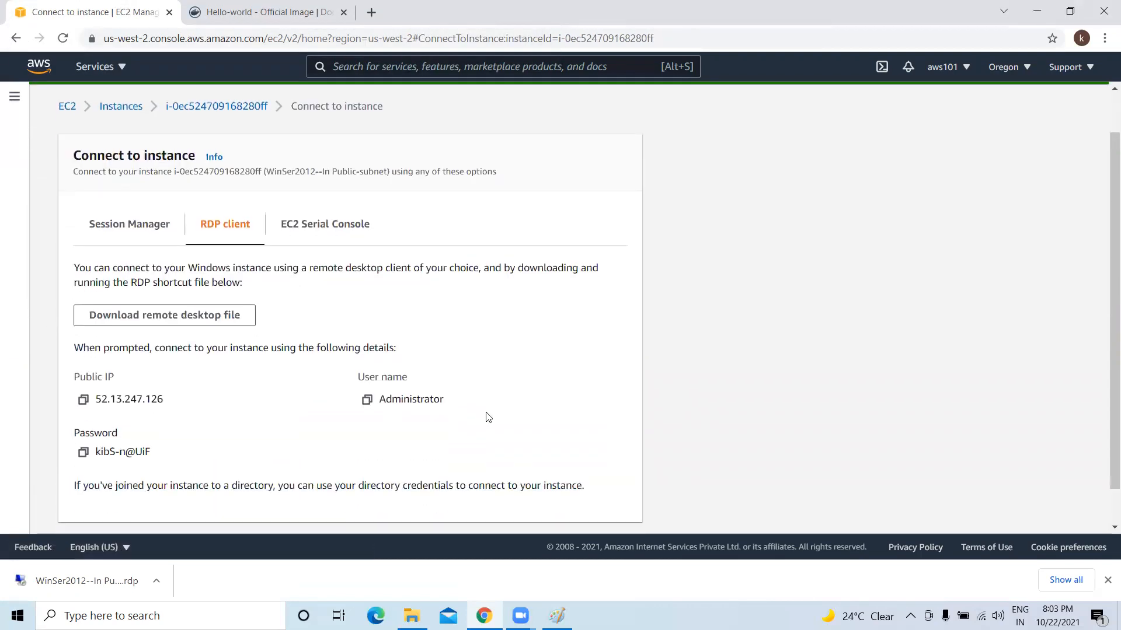
scroll(488, 415, down, 1)
click(82, 412)
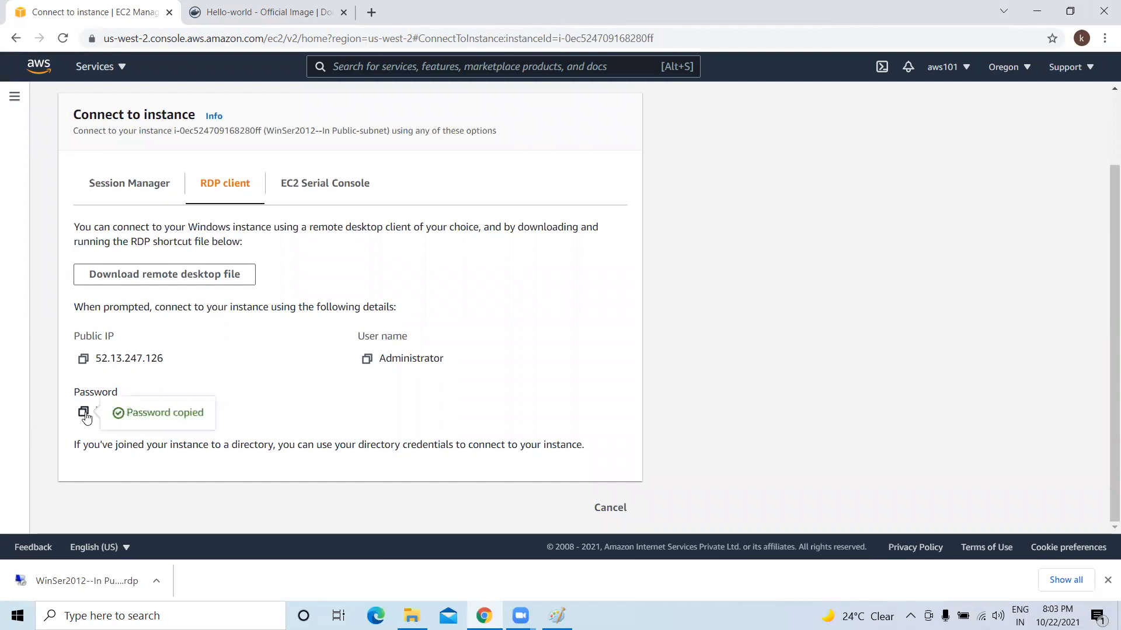
Step: Open the downloaded WinSer2012--In Public-subnet remote desktop file and agree to connect despite the unknown publisher
click(54, 581)
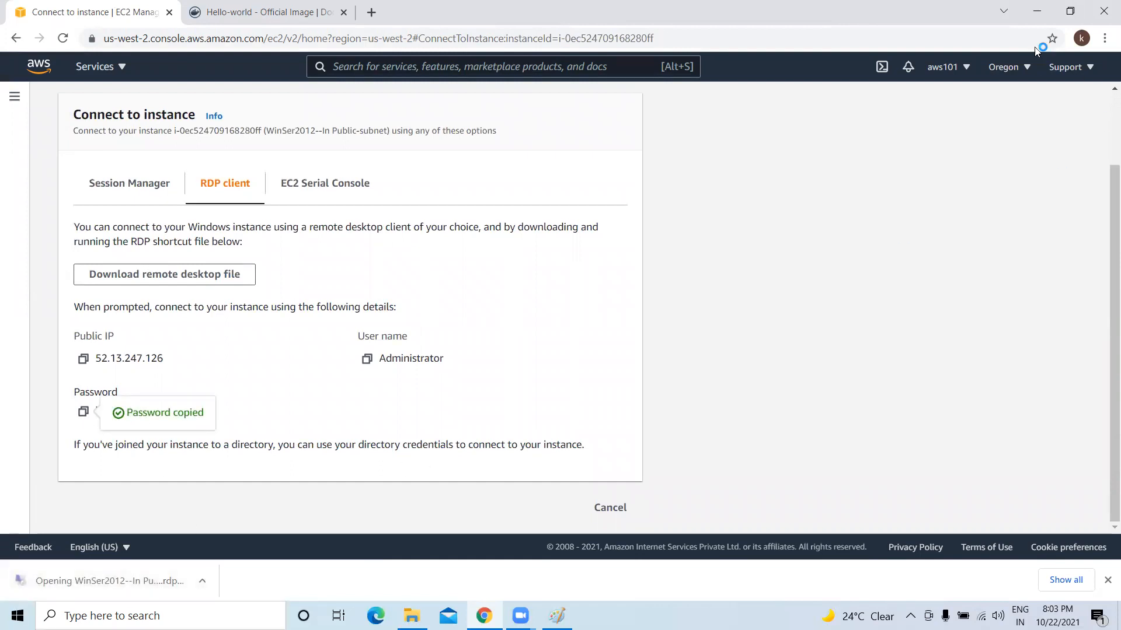
click(1038, 12)
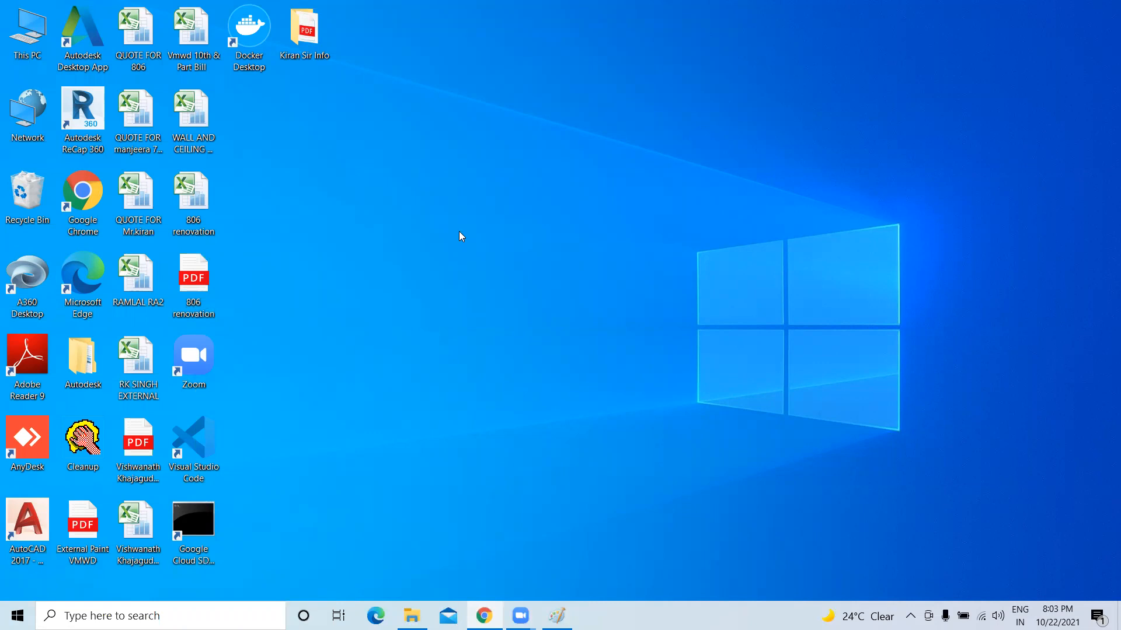
right_click(495, 214)
click(524, 255)
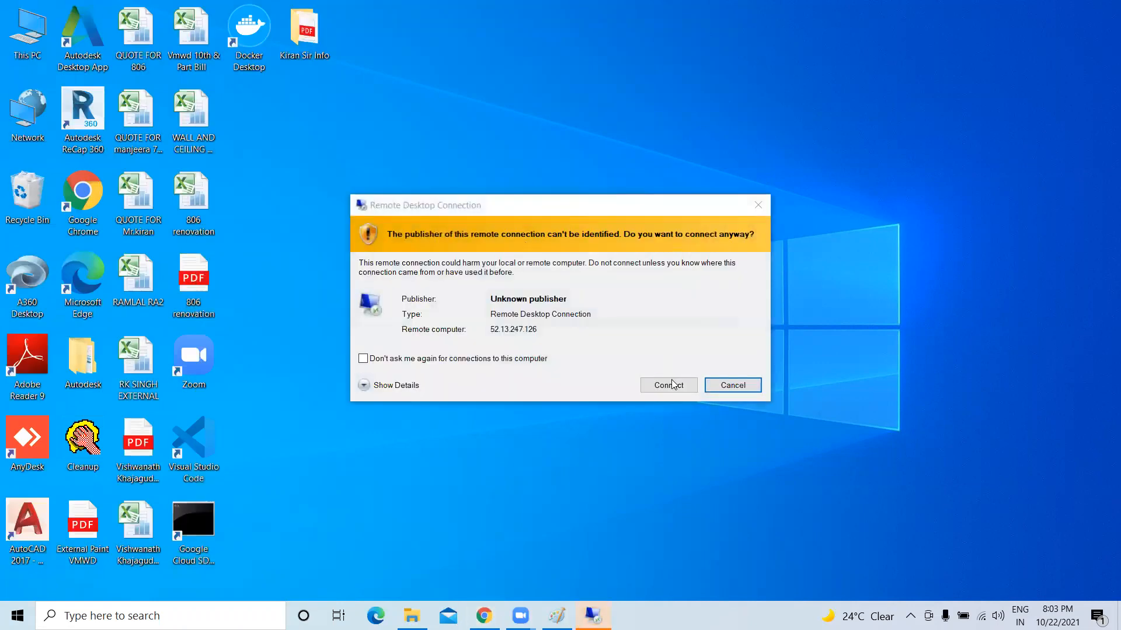
click(668, 384)
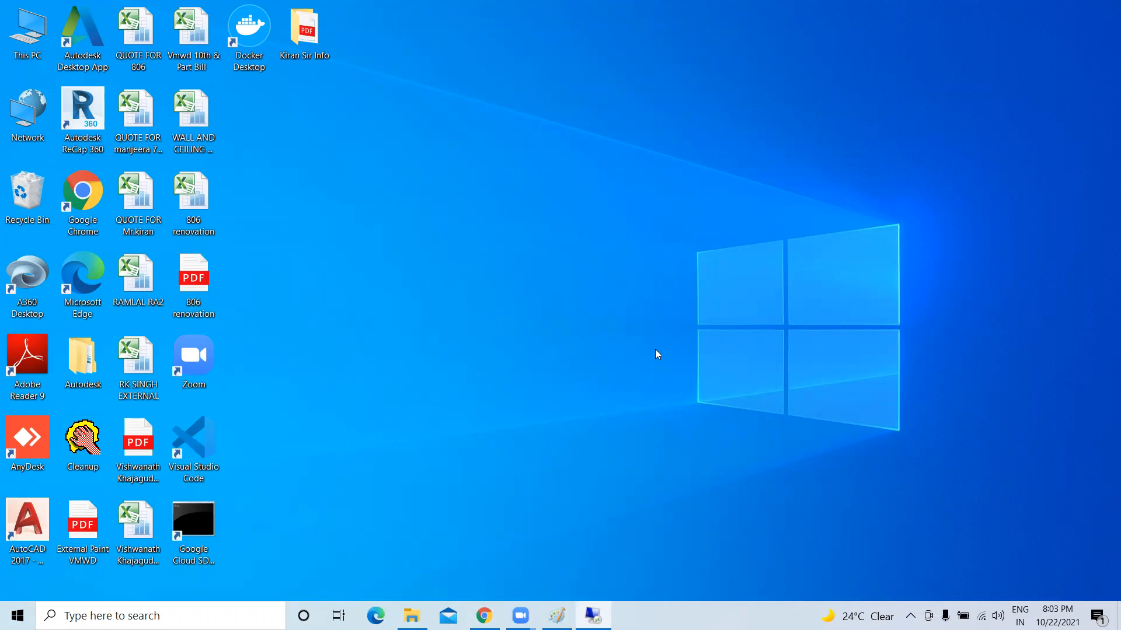
Step: Paste the Administrator account password into the credentials prompt, submit it, and accept the certificate errors to connect
key(ctrl+v)
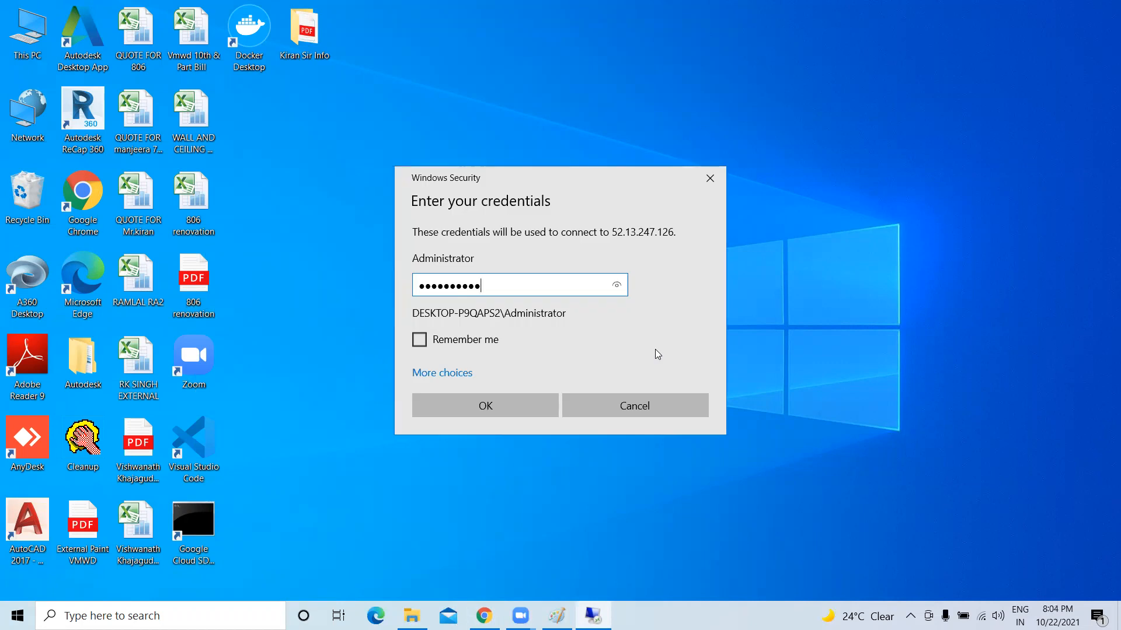
click(490, 410)
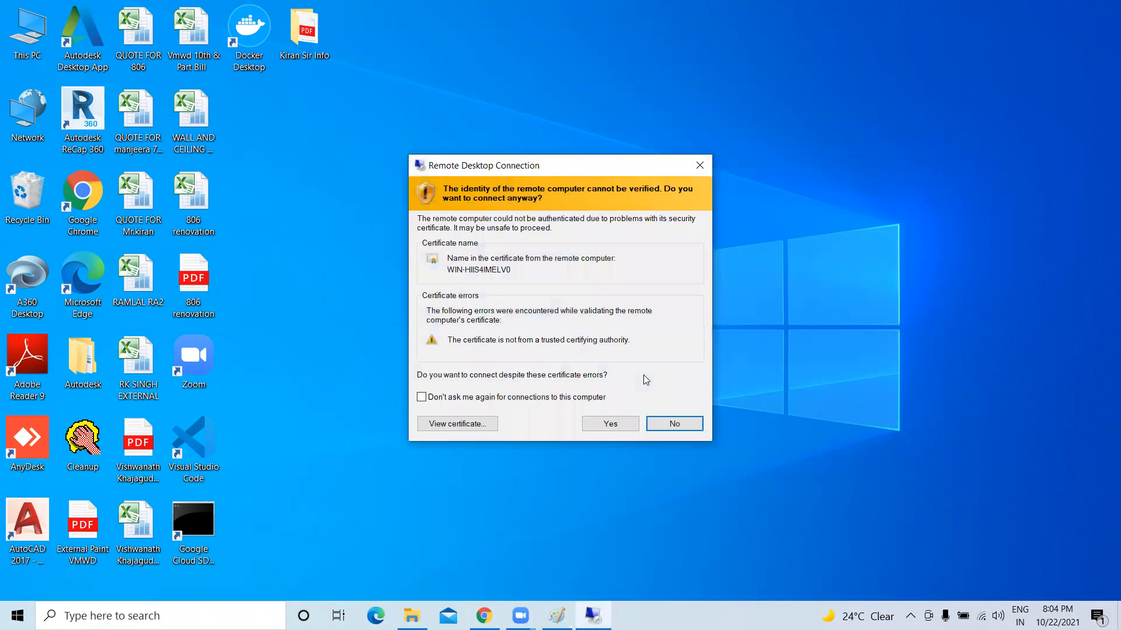
click(613, 420)
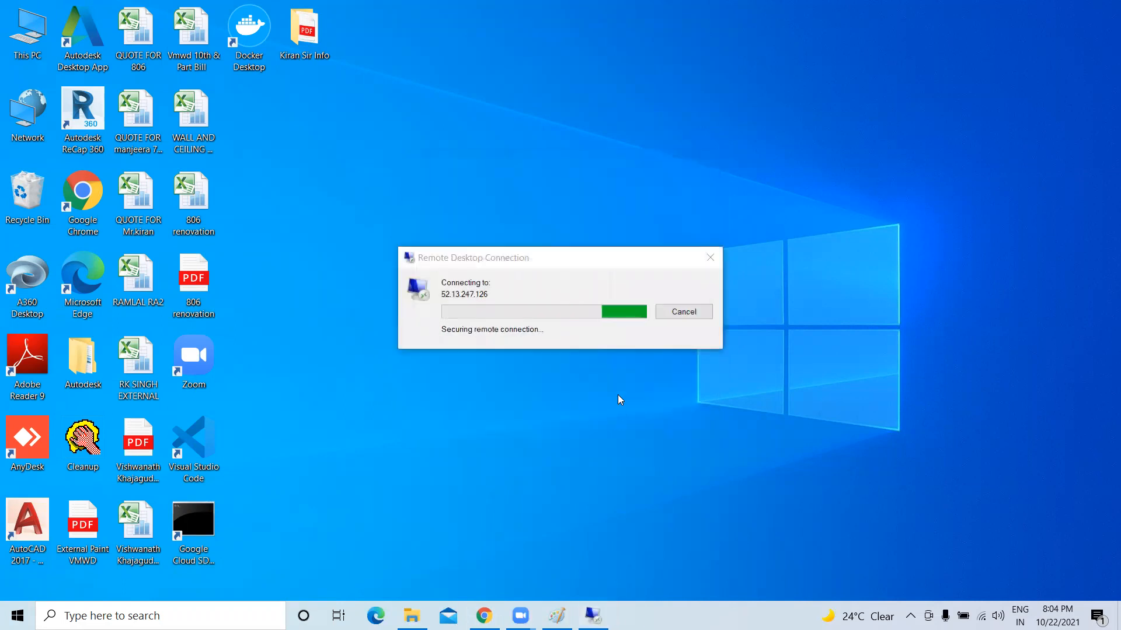
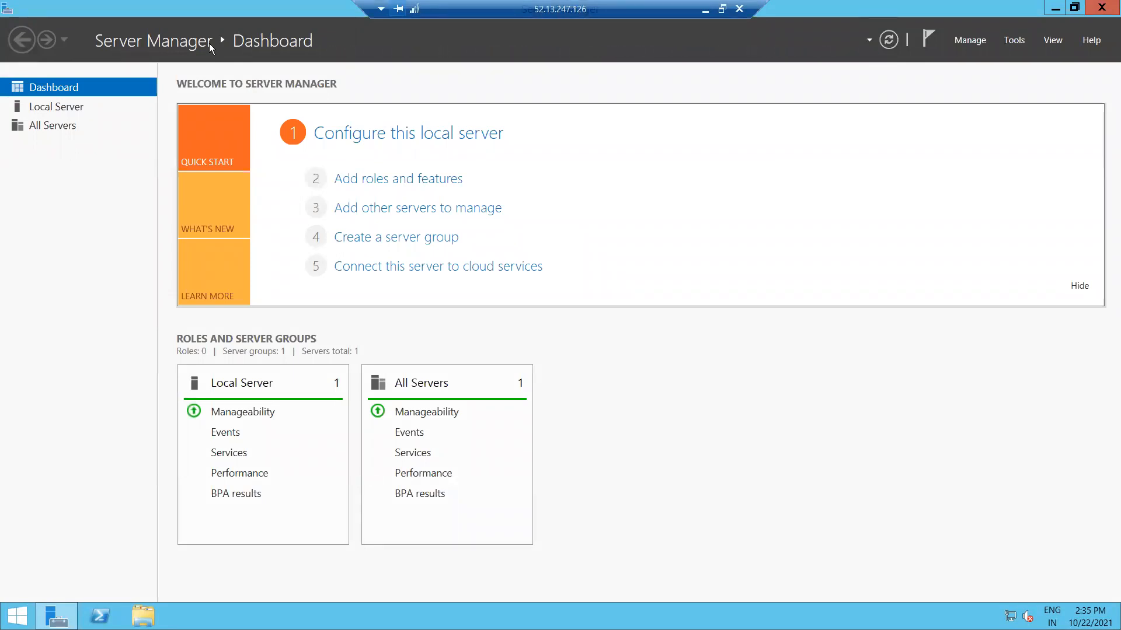
Step: Open Command Prompt from the remote server's full apps list and place its window over the middle of the desktop
click(1012, 39)
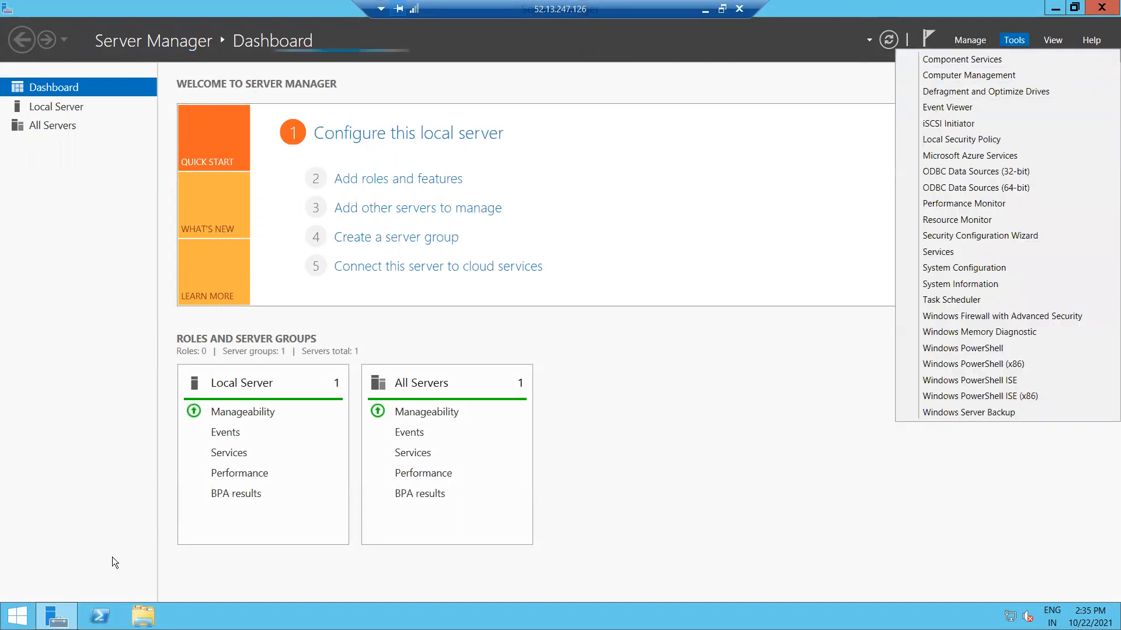
click(17, 616)
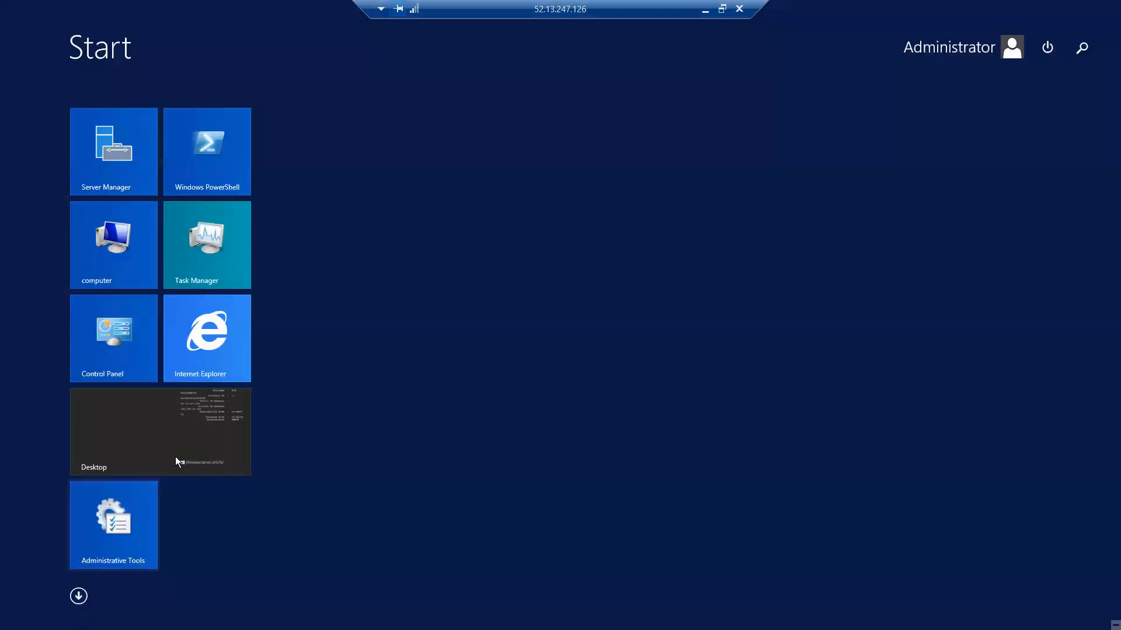
click(80, 601)
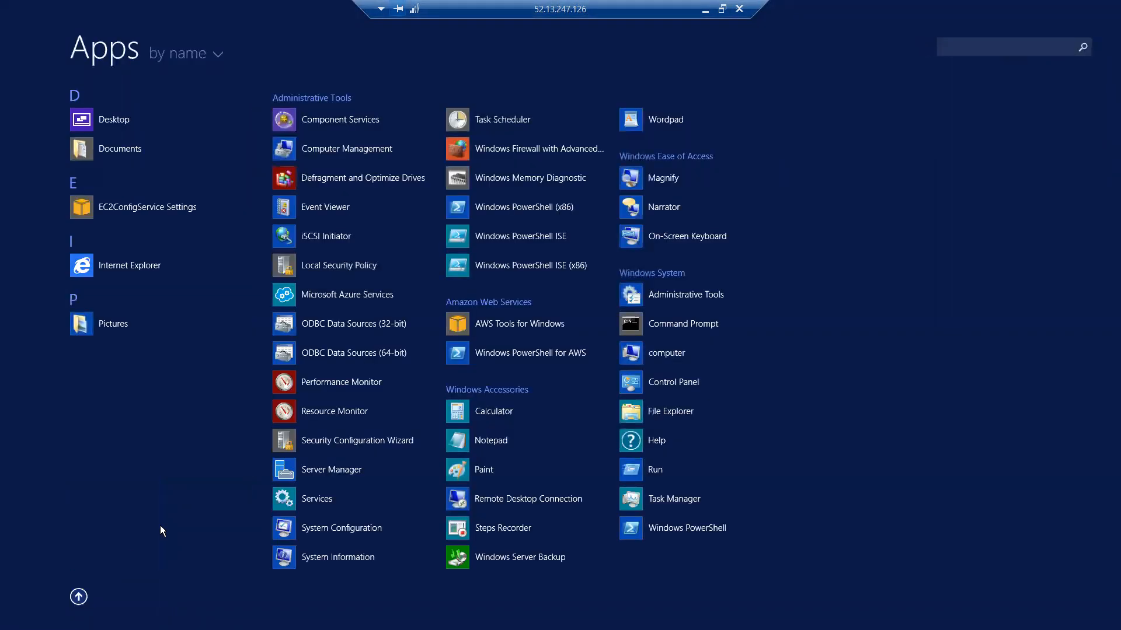
click(663, 326)
drag(262, 71, 556, 201)
Step: Set the Command Prompt window's raster font size to 16 x 12
right_click(513, 191)
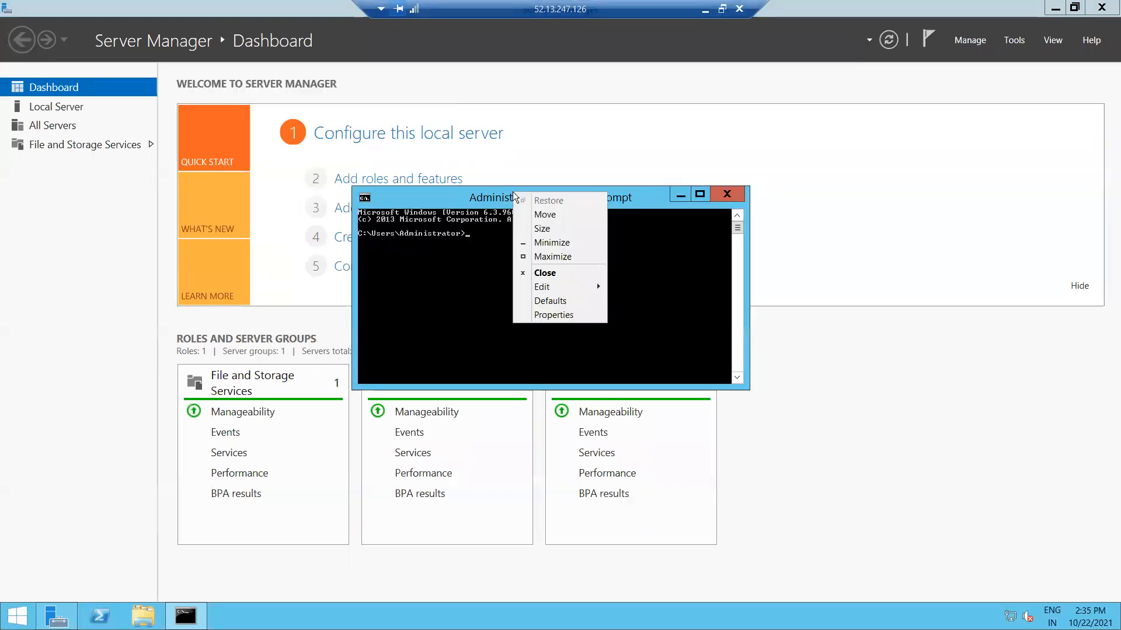
click(564, 314)
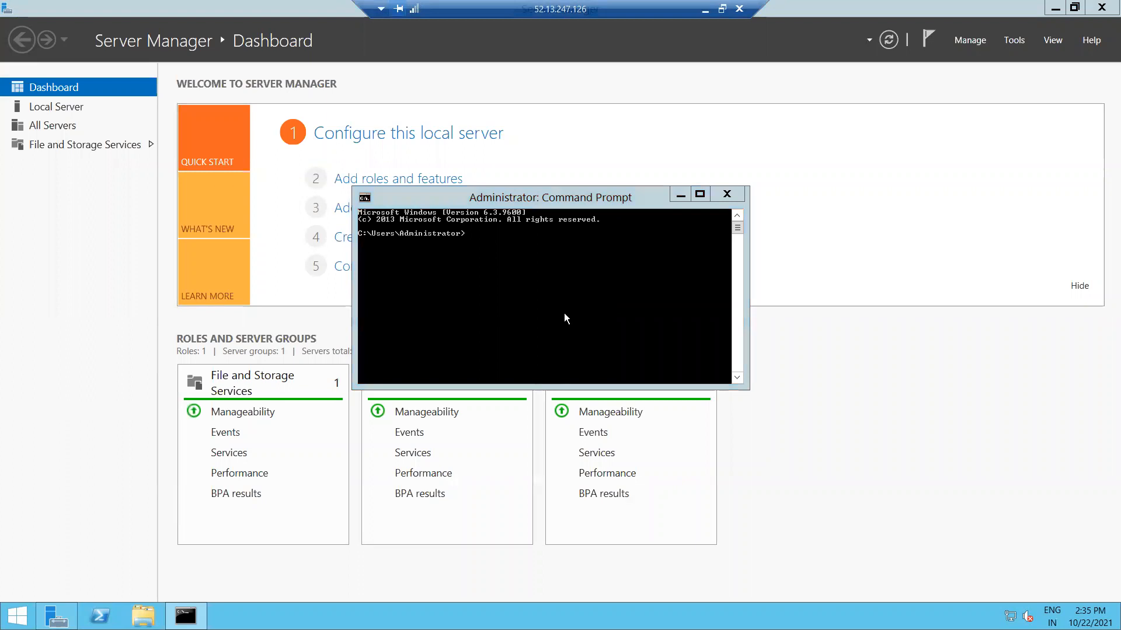
click(430, 231)
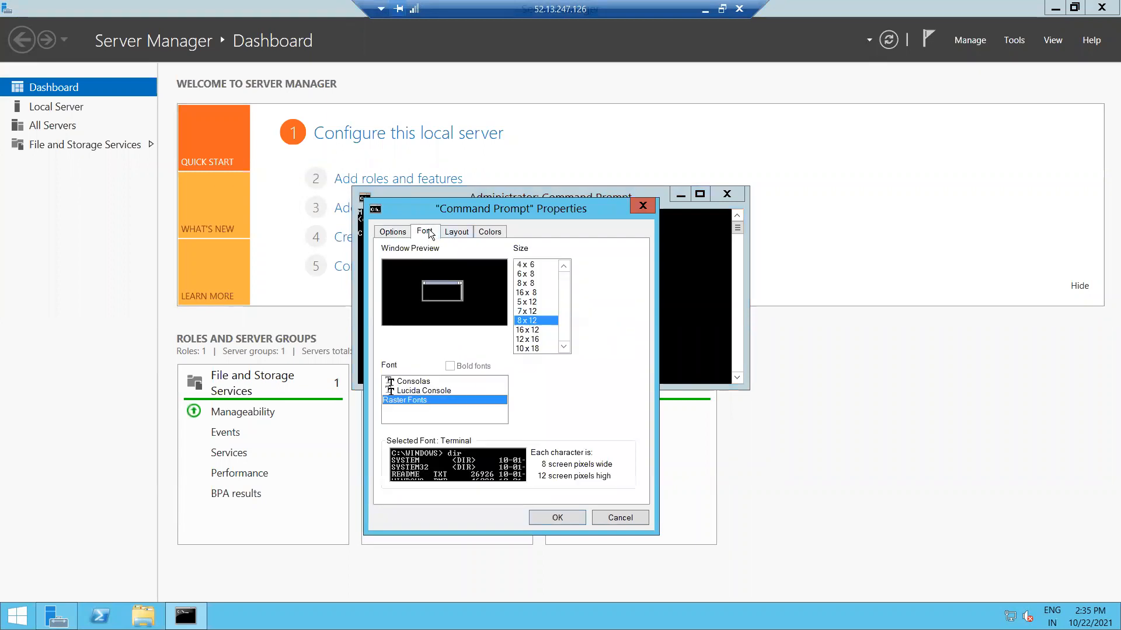
click(526, 340)
click(528, 349)
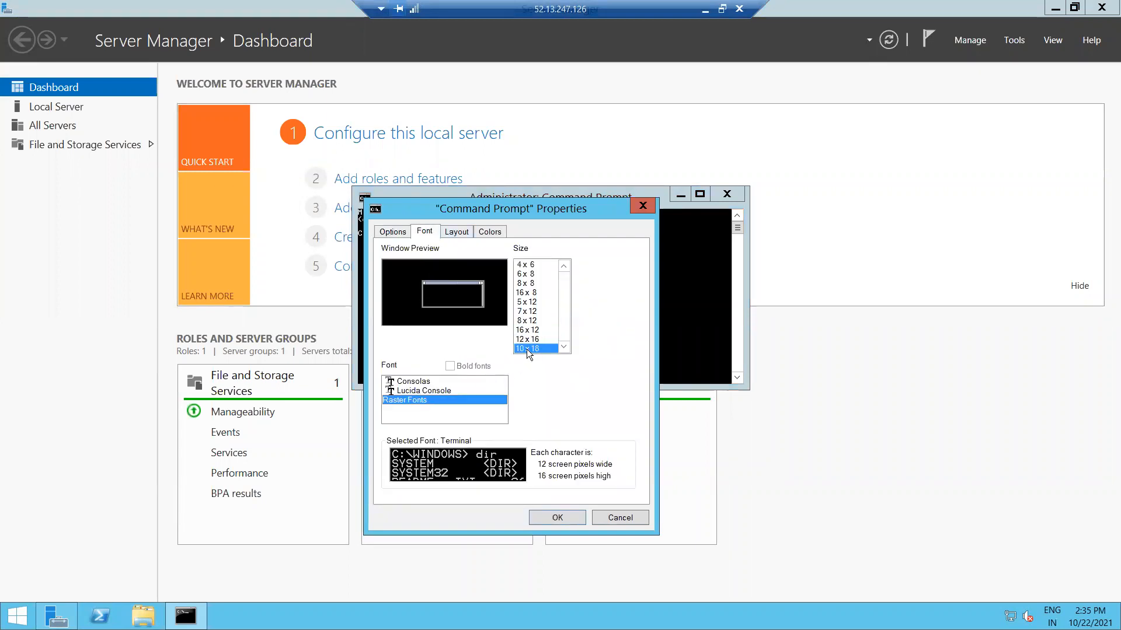
click(532, 331)
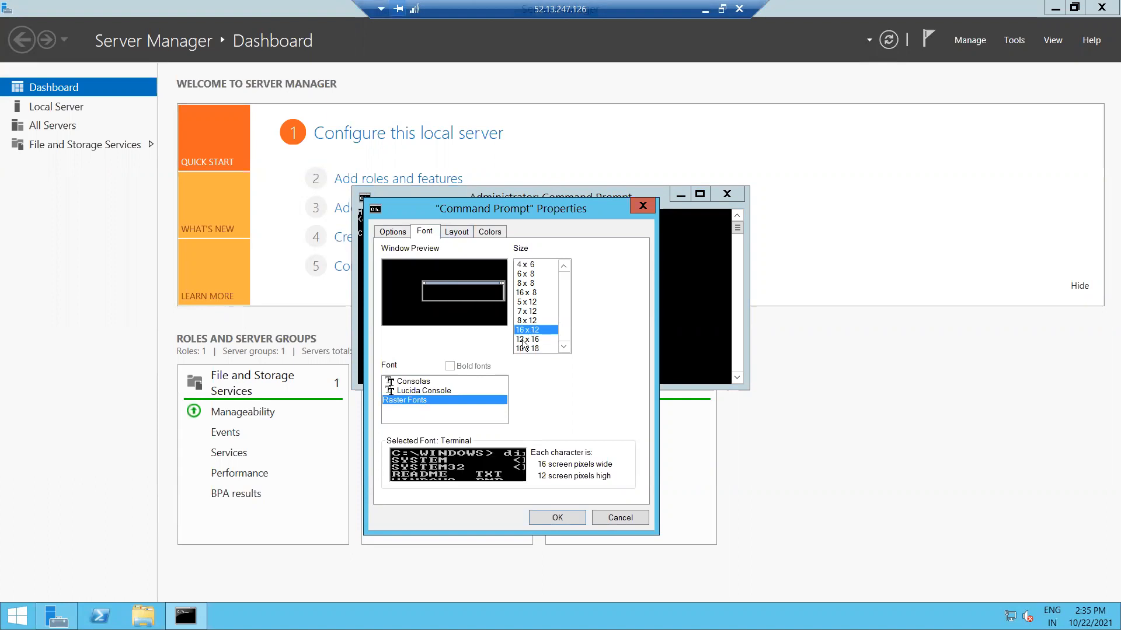
click(552, 517)
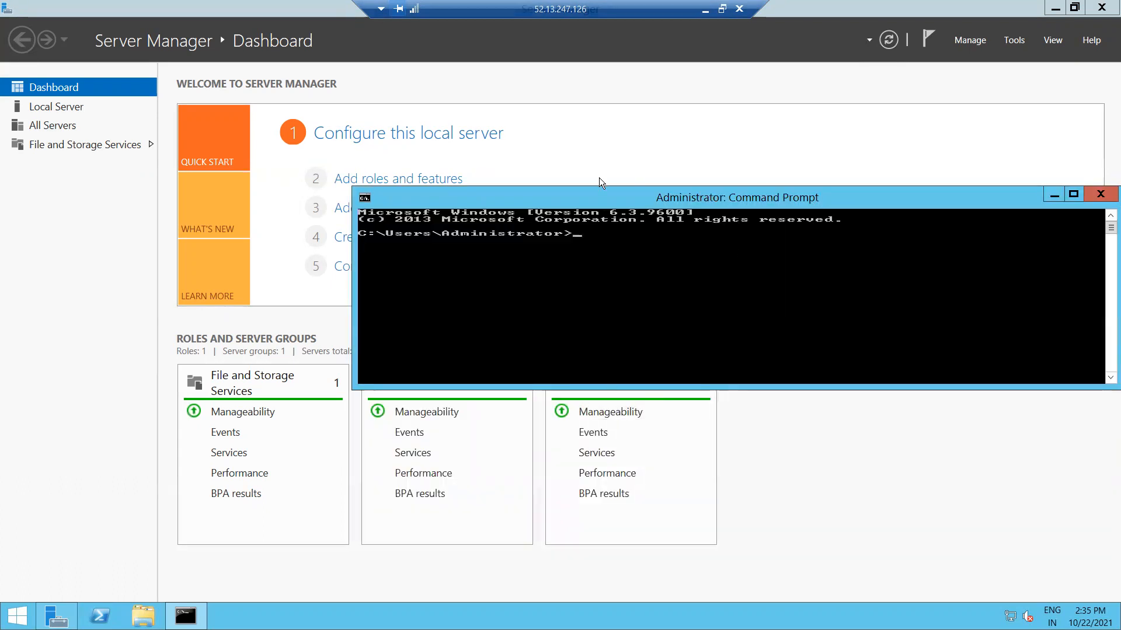
Step: Set the Command Prompt font size to 7 x 12 and the cursor size to Medium, and move its window nearer the desktop's centre
right_click(587, 193)
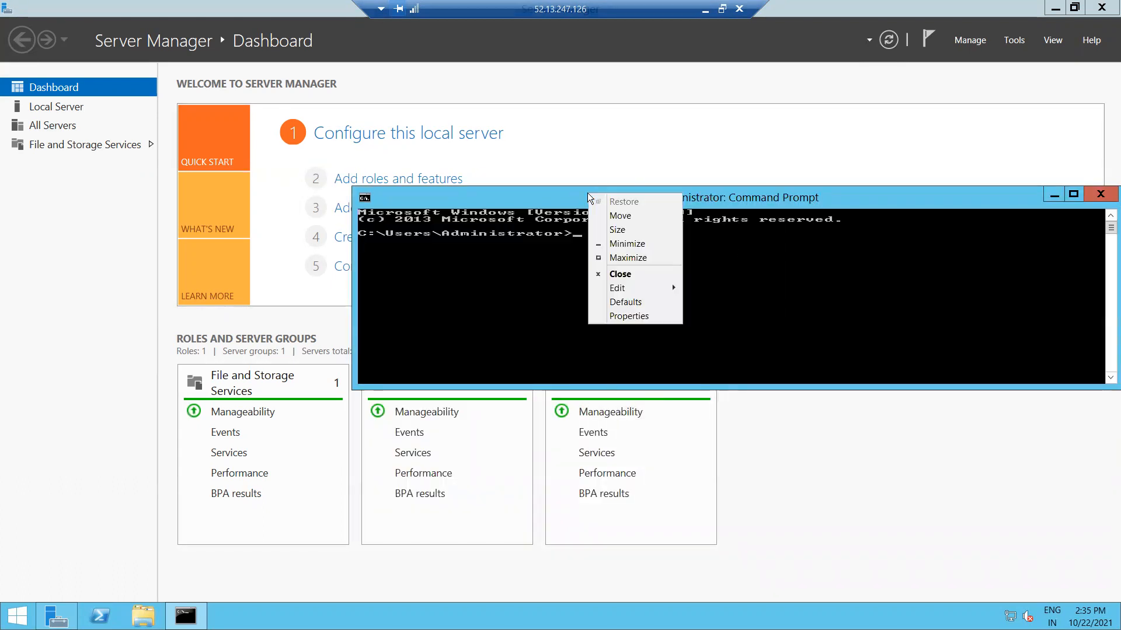
click(632, 315)
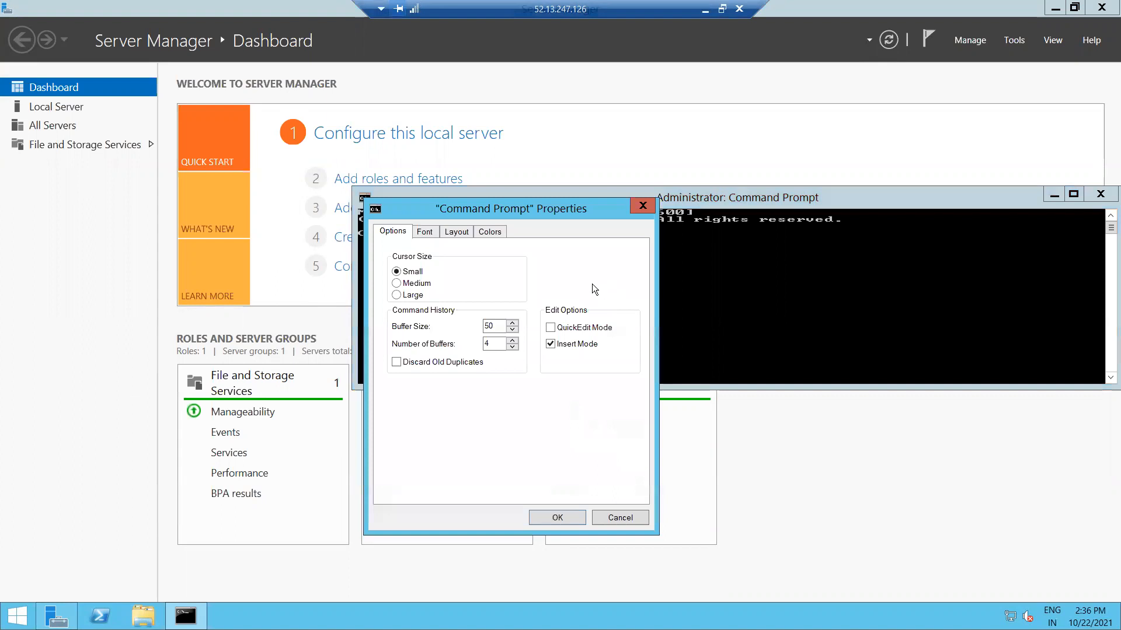
click(427, 232)
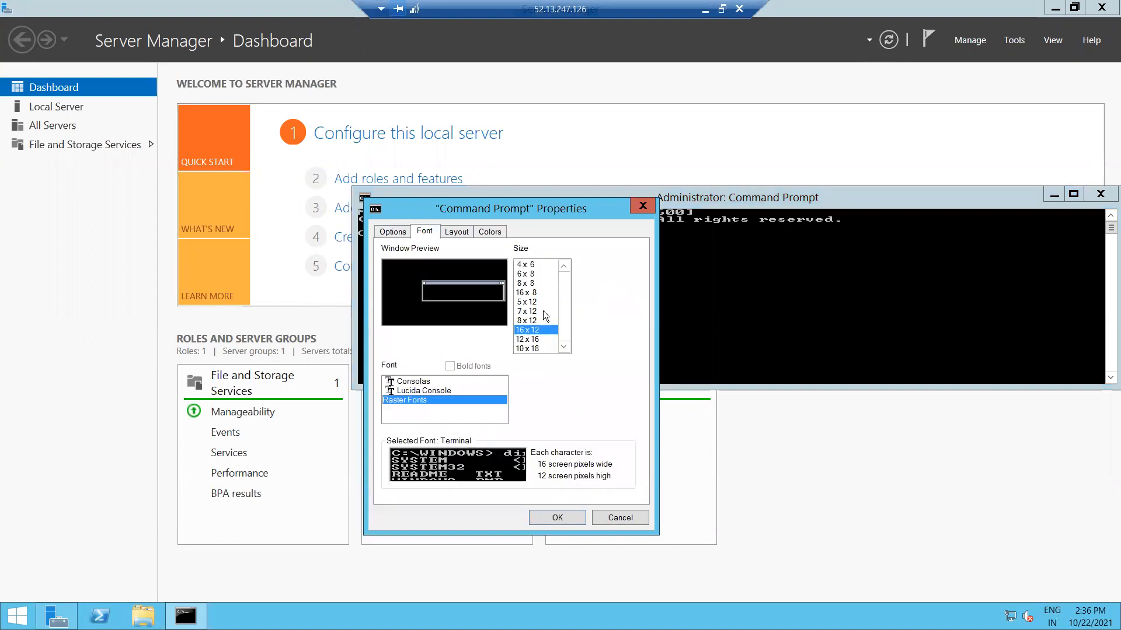
click(524, 312)
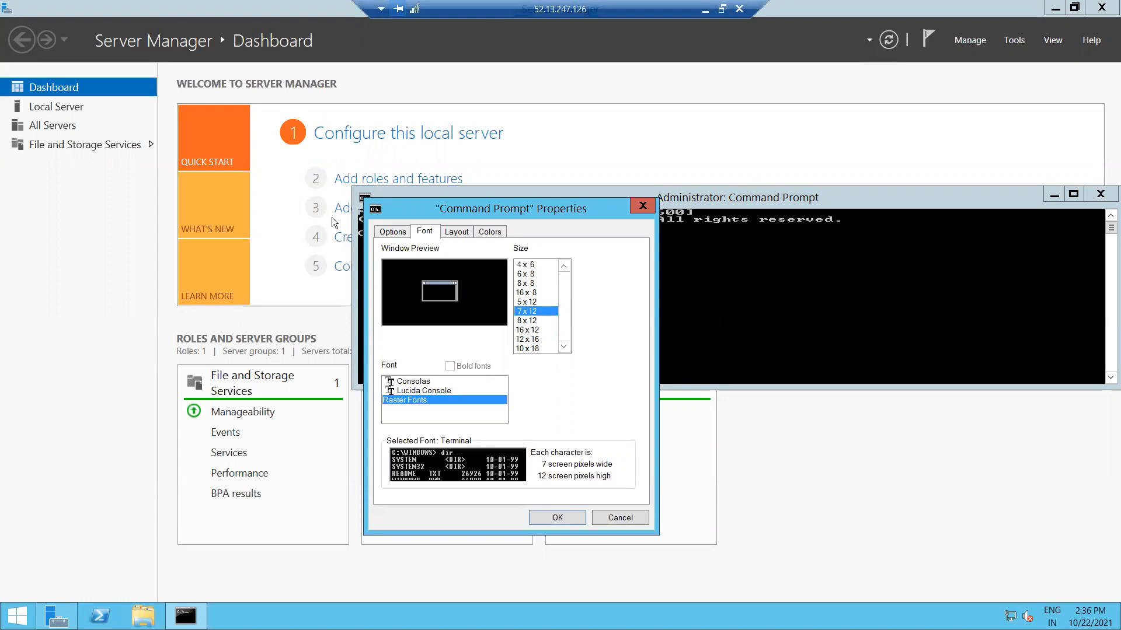
click(399, 233)
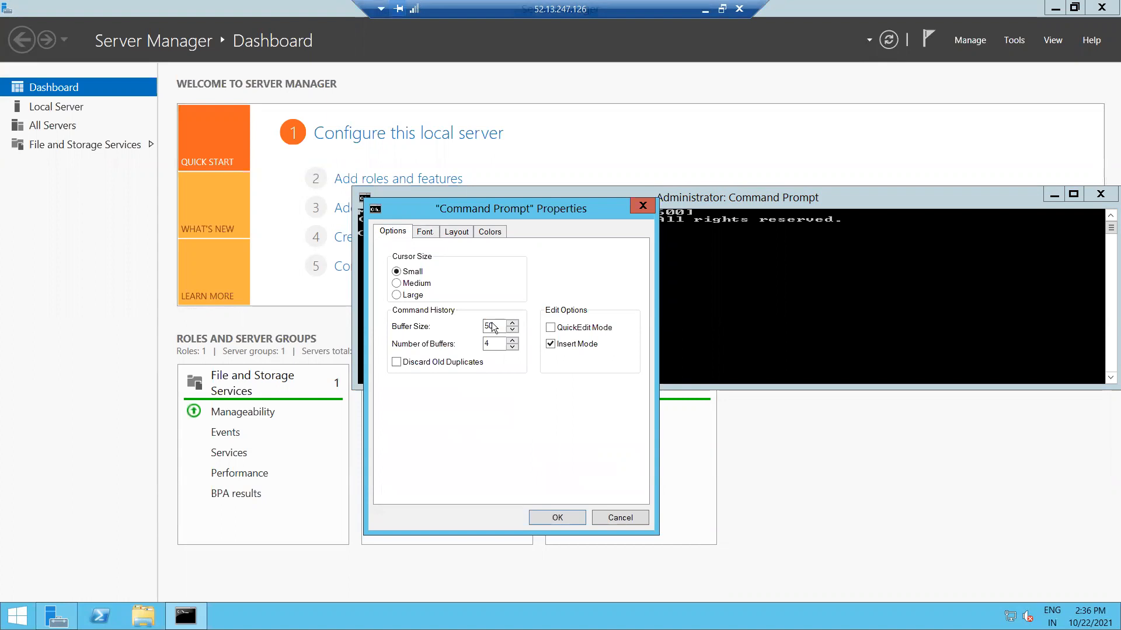
click(402, 284)
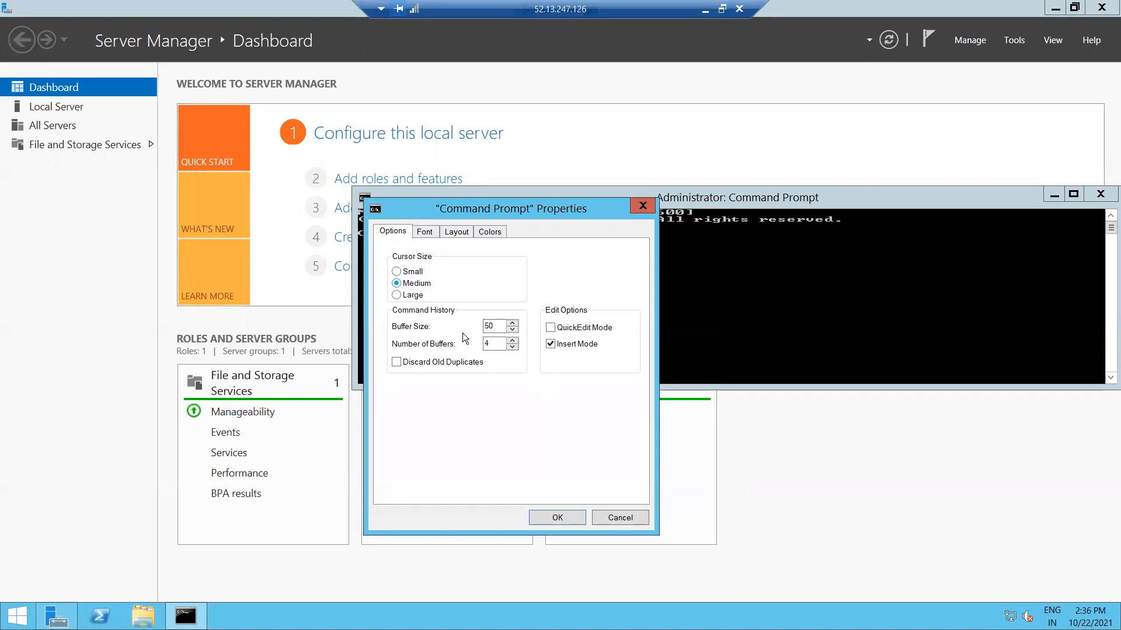
click(549, 516)
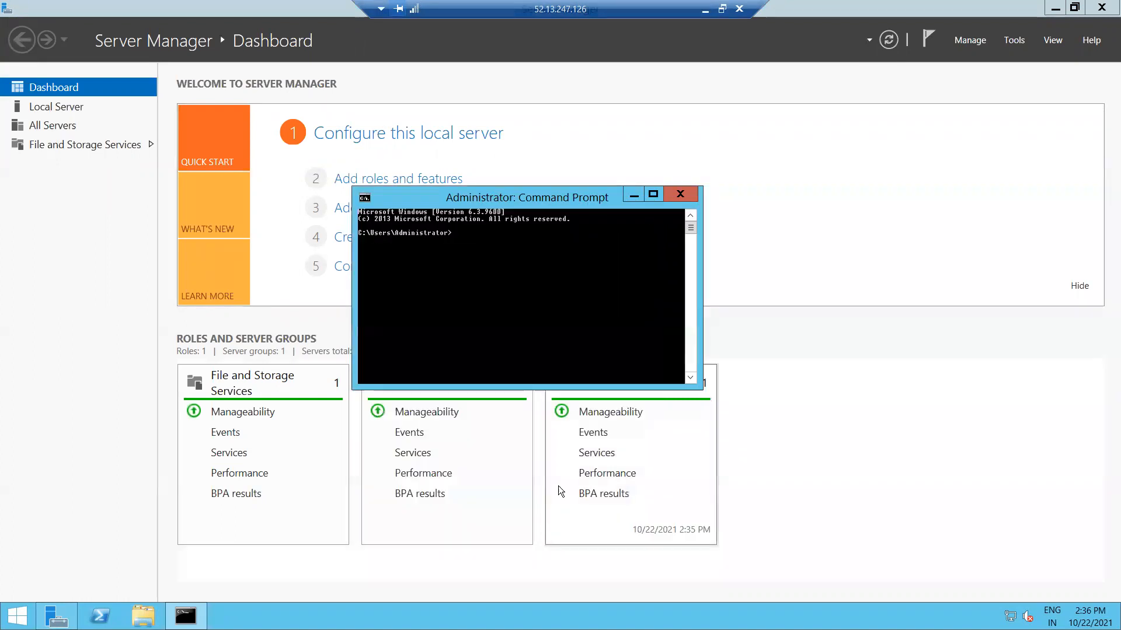
click(653, 194)
drag(184, 11, 615, 213)
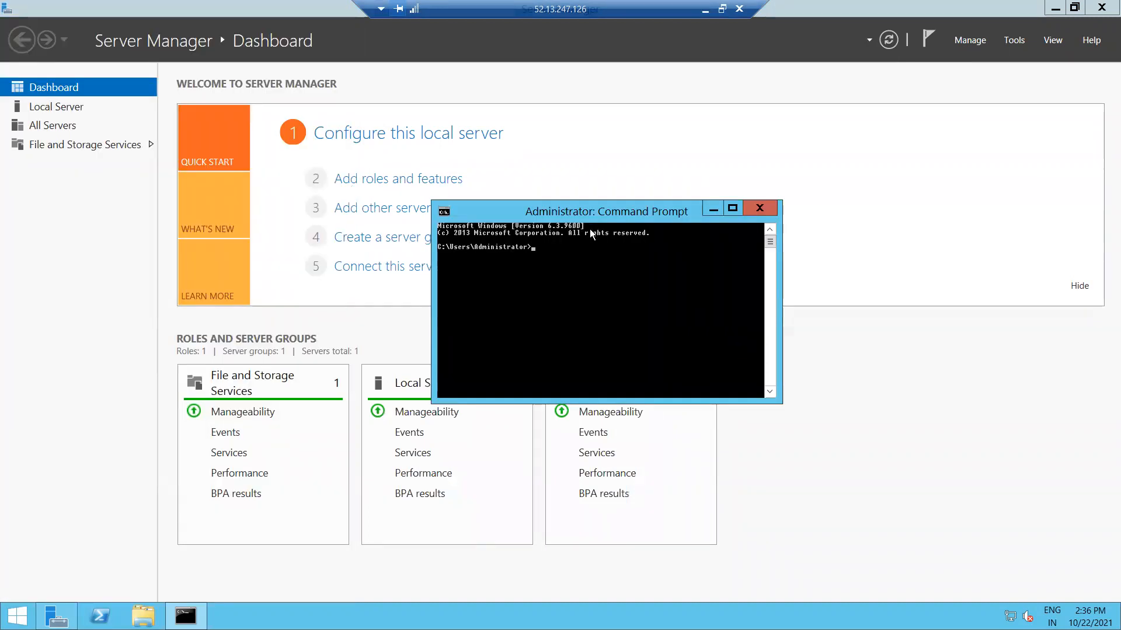
Step: Look up the color command's help, set the Command Prompt text to green, and clear the screen
text(color /?)
key(Return)
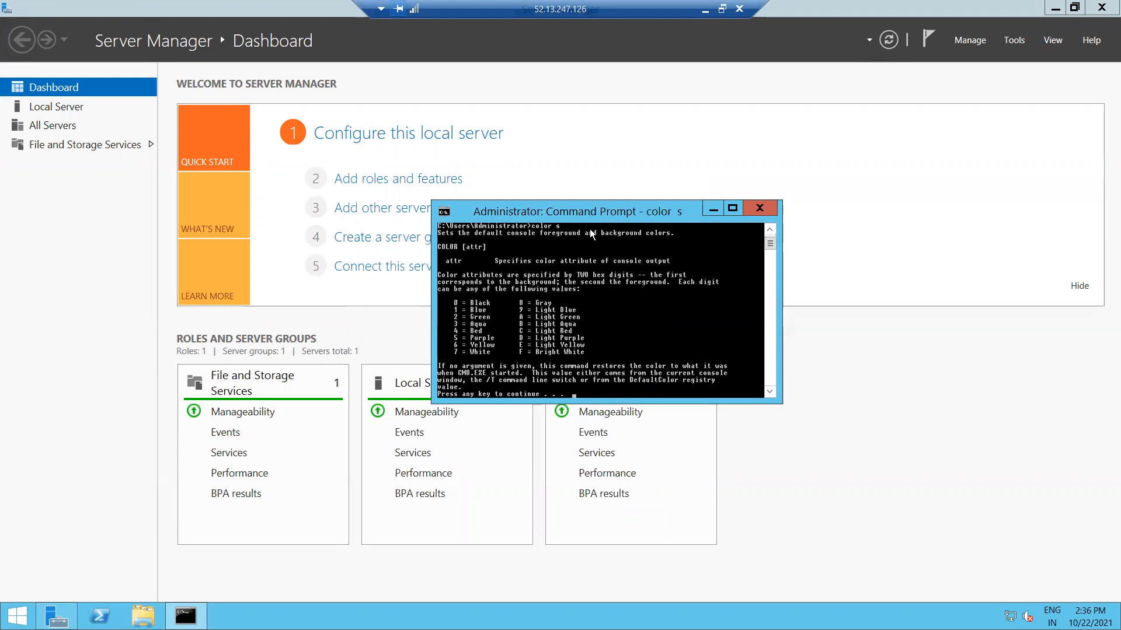
key(Return)
text(lor)
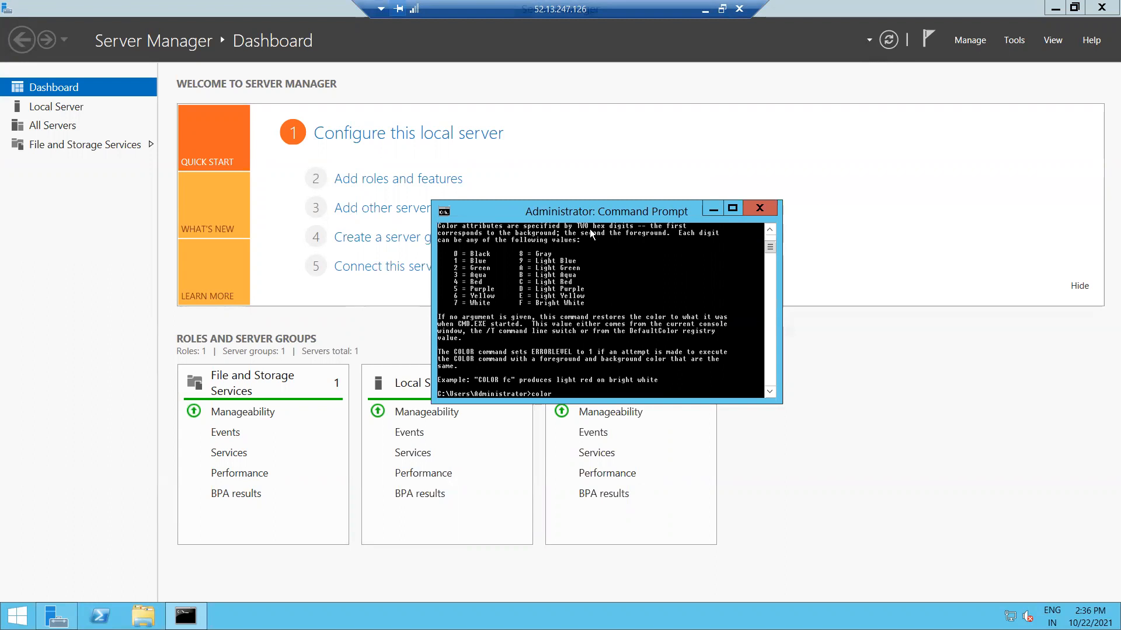
text(olor)
key(Return)
text(cls)
key(Return)
text(ping)
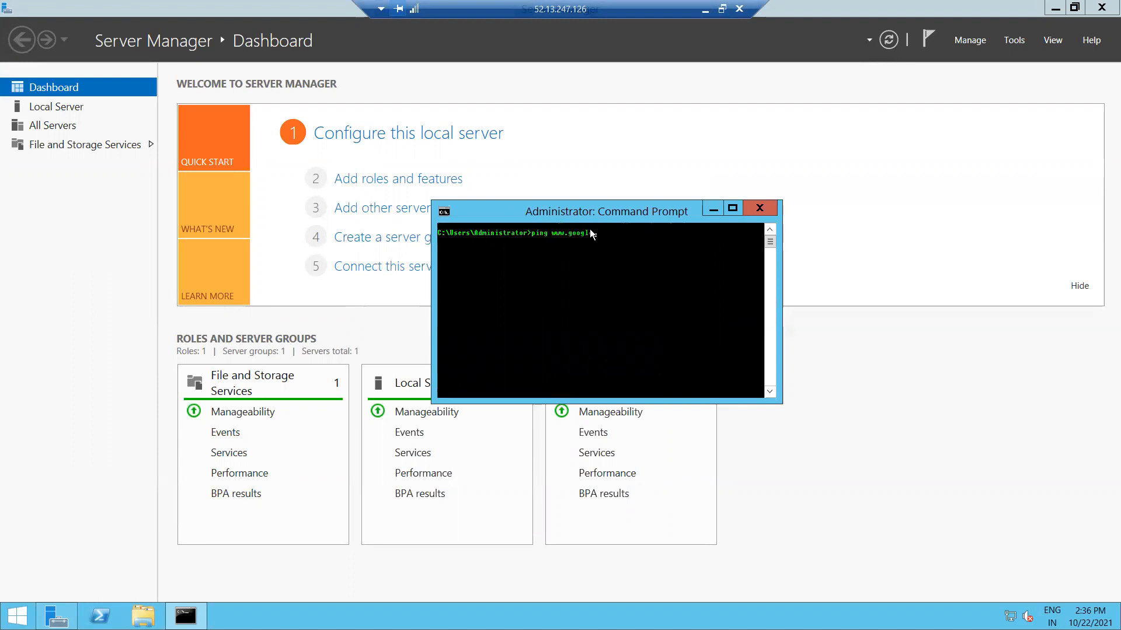
text( www.google.com)
key(Return)
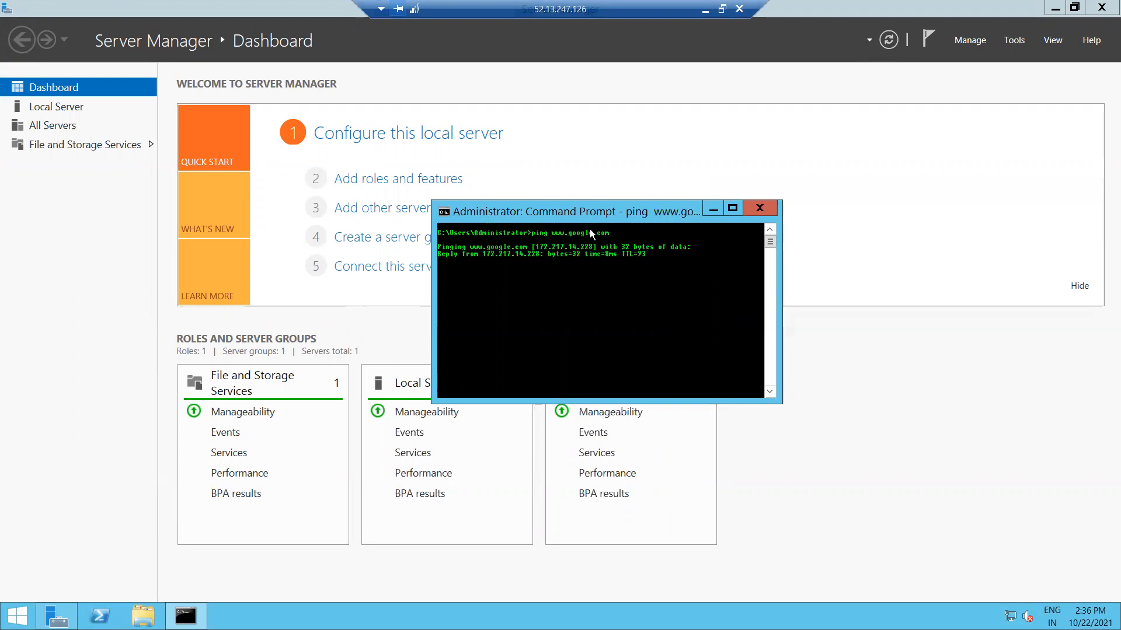
click(735, 208)
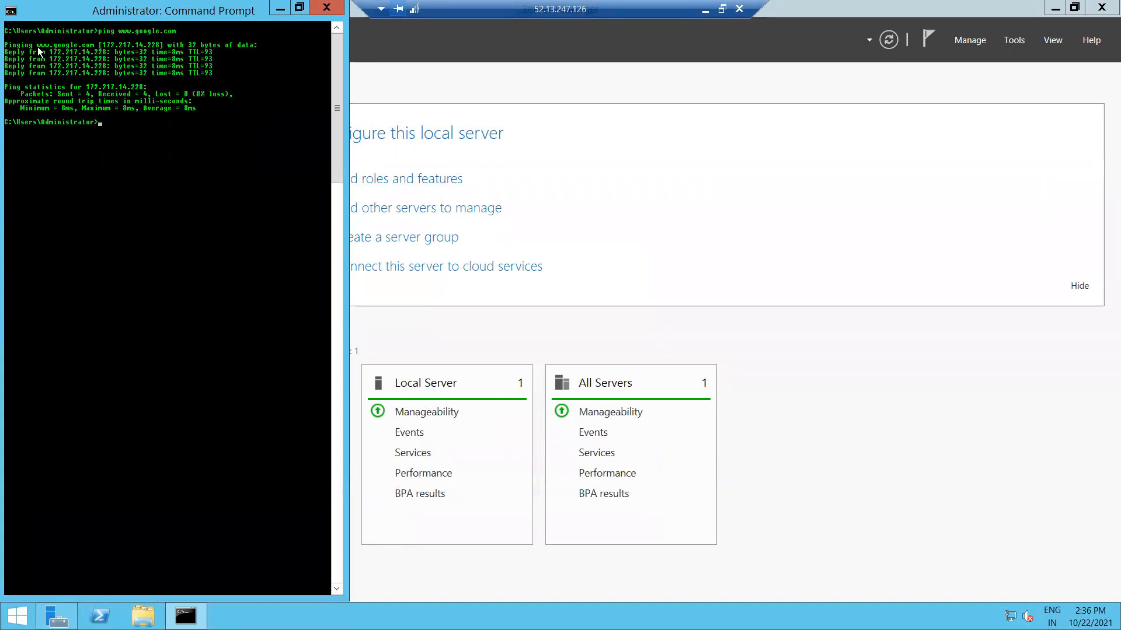
Step: Minimize the remote session, switch to the AWS console in Chrome, return to the EC2 instances list, and refresh it
click(705, 10)
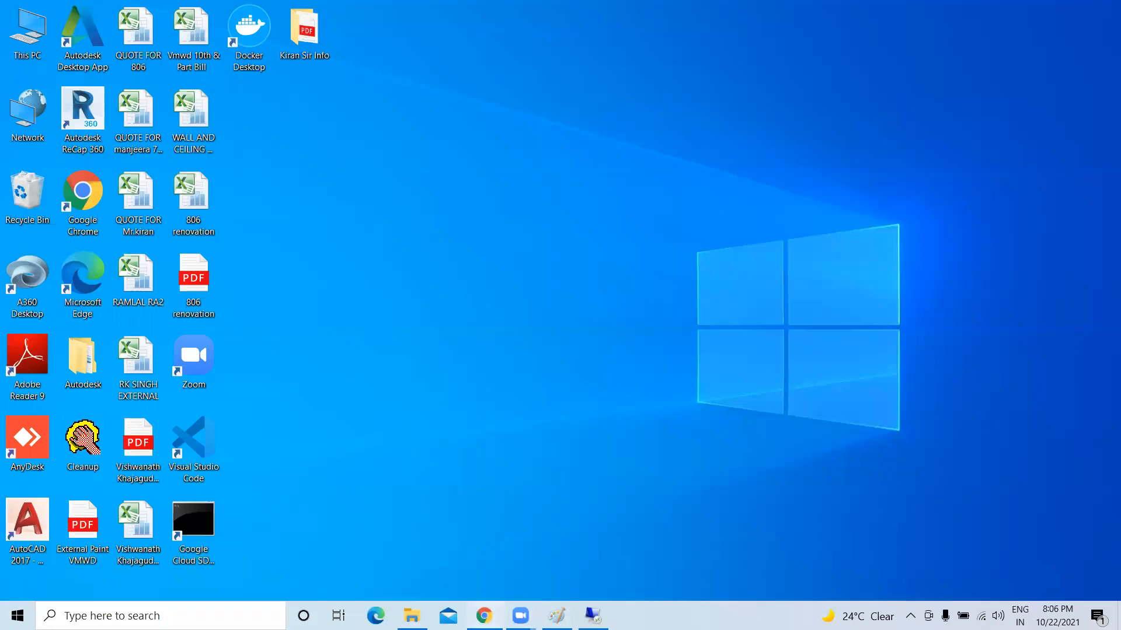
click(483, 615)
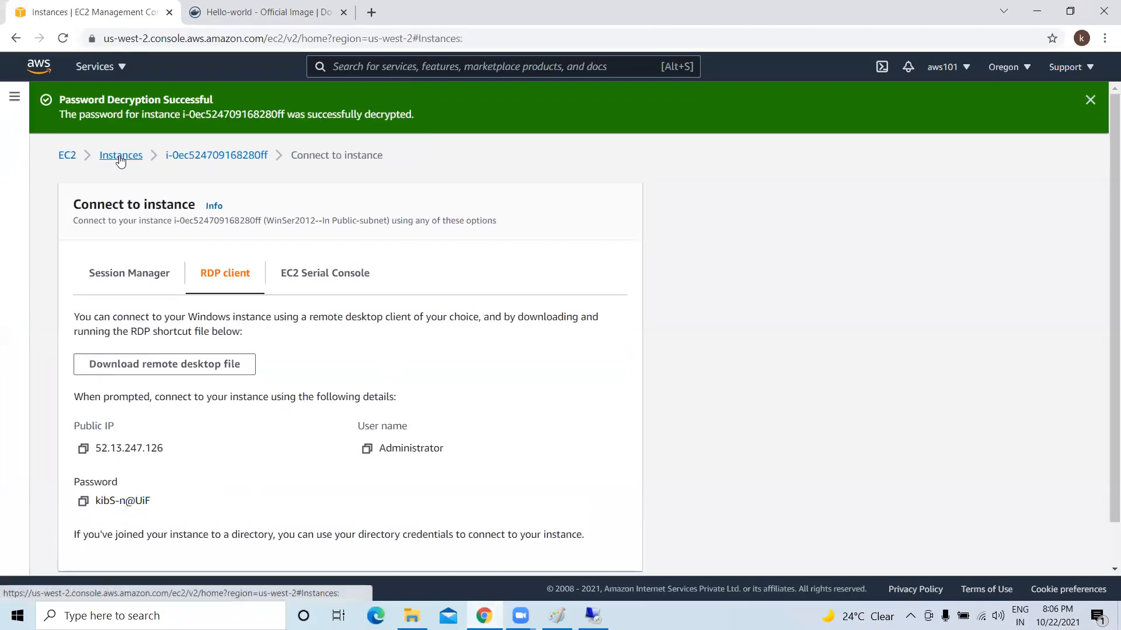
click(119, 156)
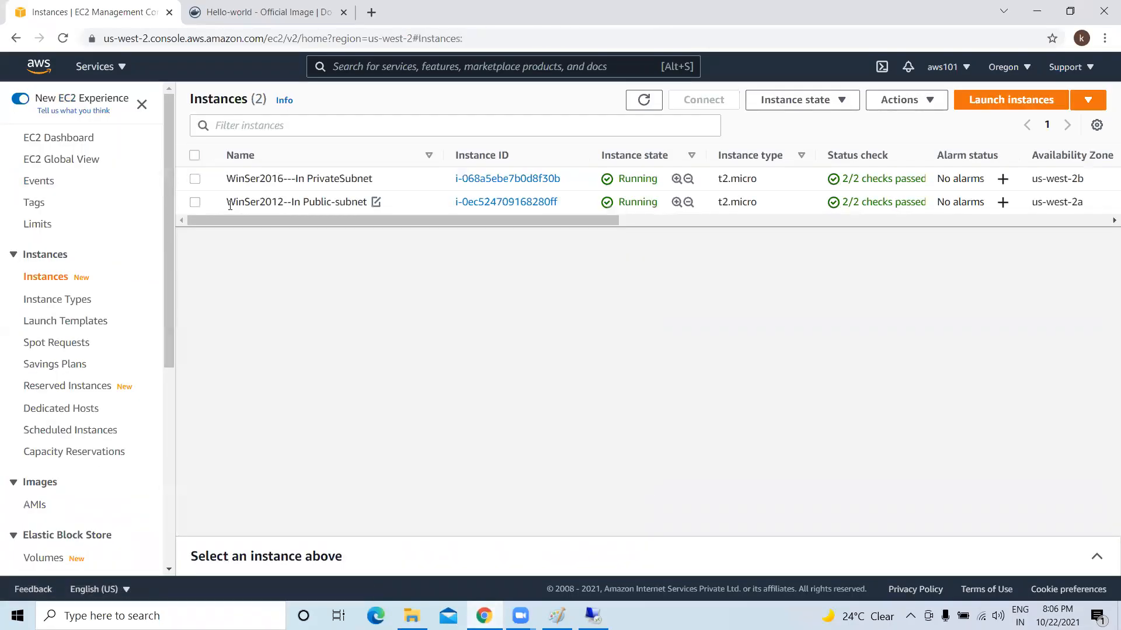
drag(228, 206, 283, 204)
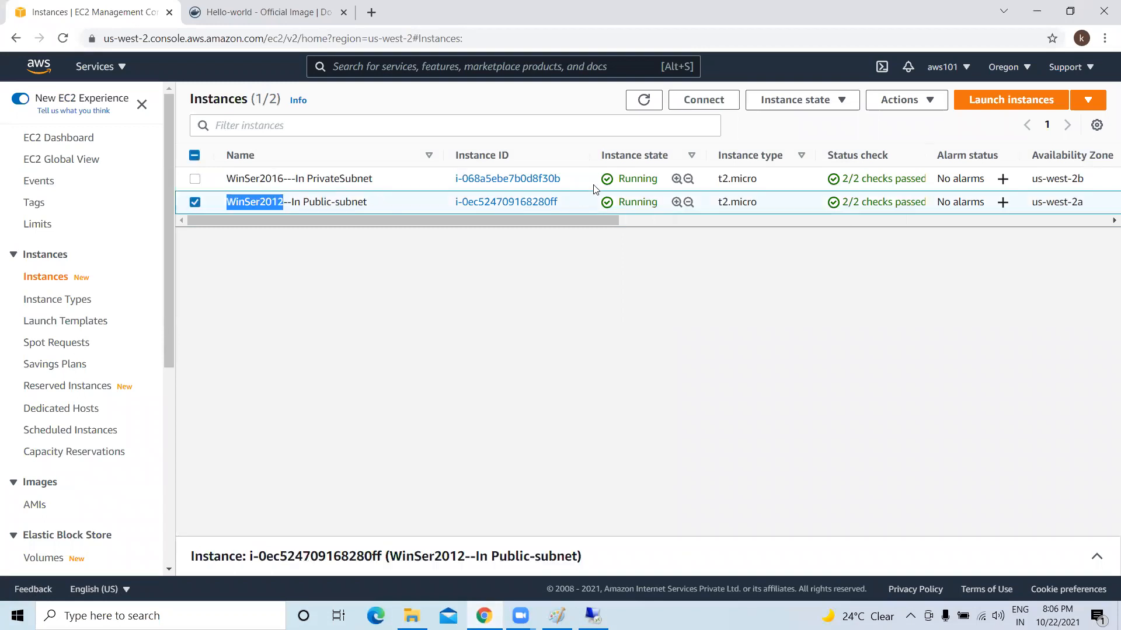
drag(228, 178, 266, 179)
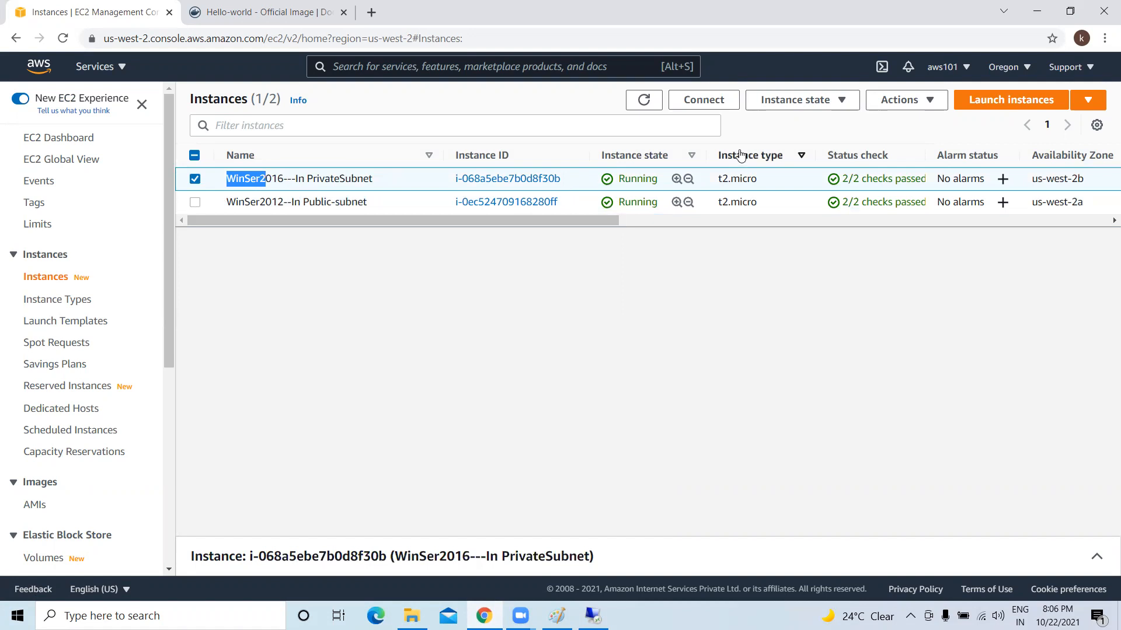
click(645, 101)
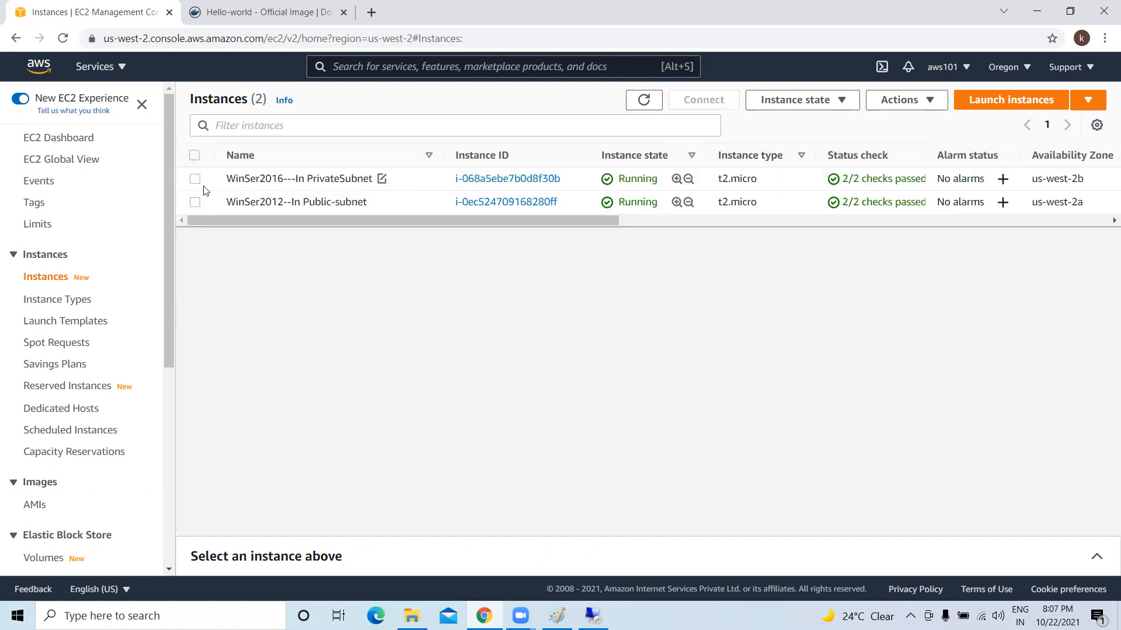
Step: Open the RDP client connection details for the WinSer2016 private-subnet instance and download its remote desktop file
click(195, 180)
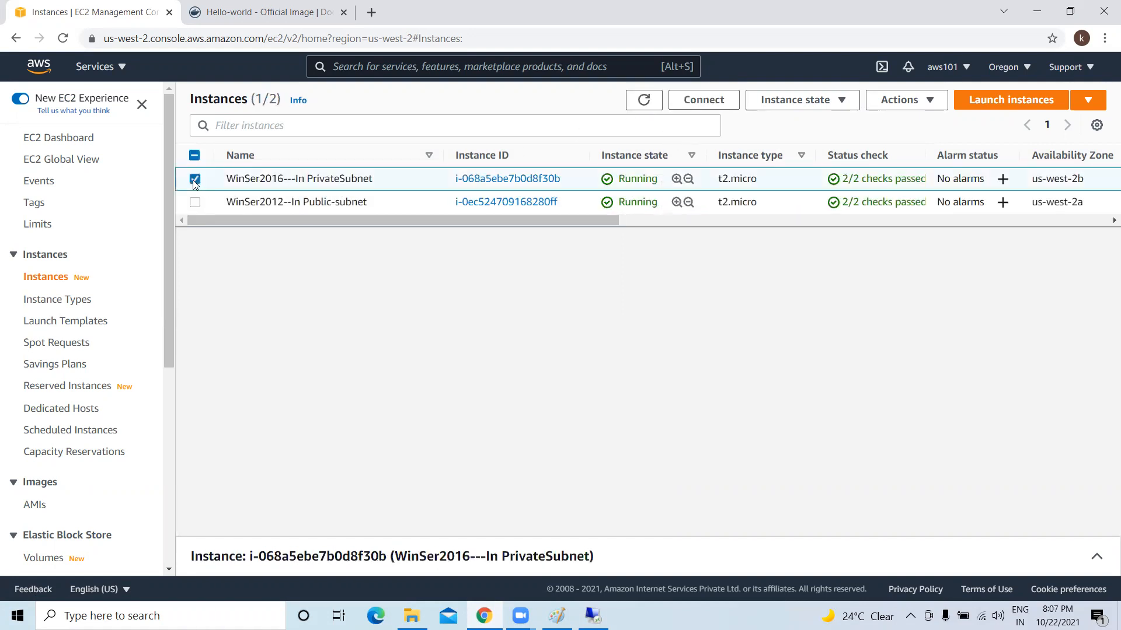
click(709, 107)
click(234, 230)
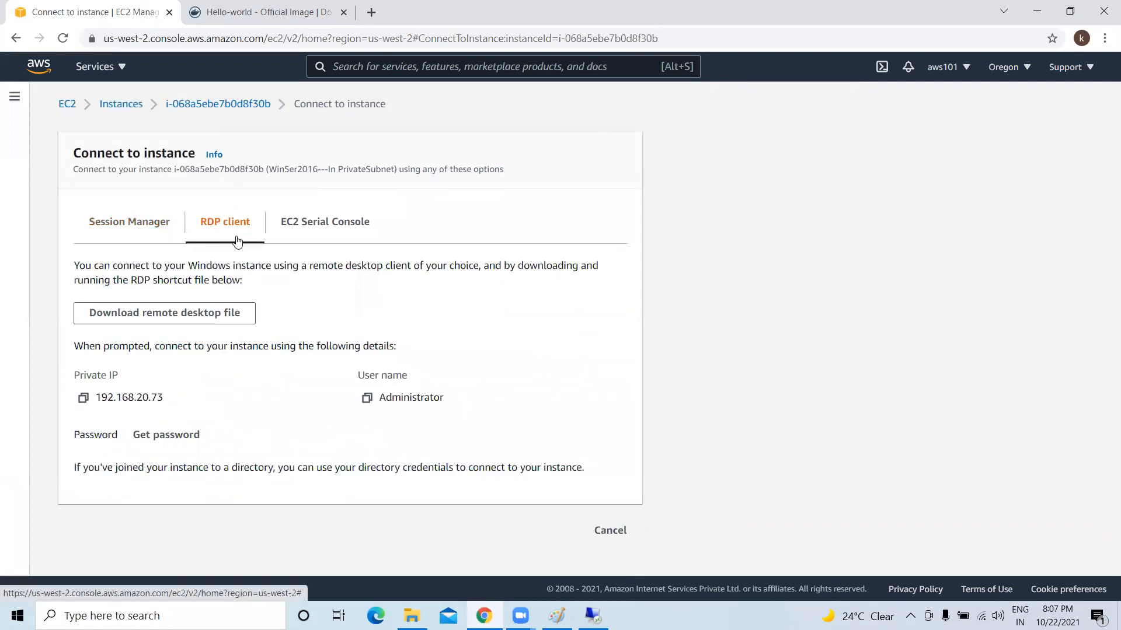
click(131, 314)
Step: Decrypt the WinSer2016 instance's Windows password using pubkey.pem and copy the password
click(166, 435)
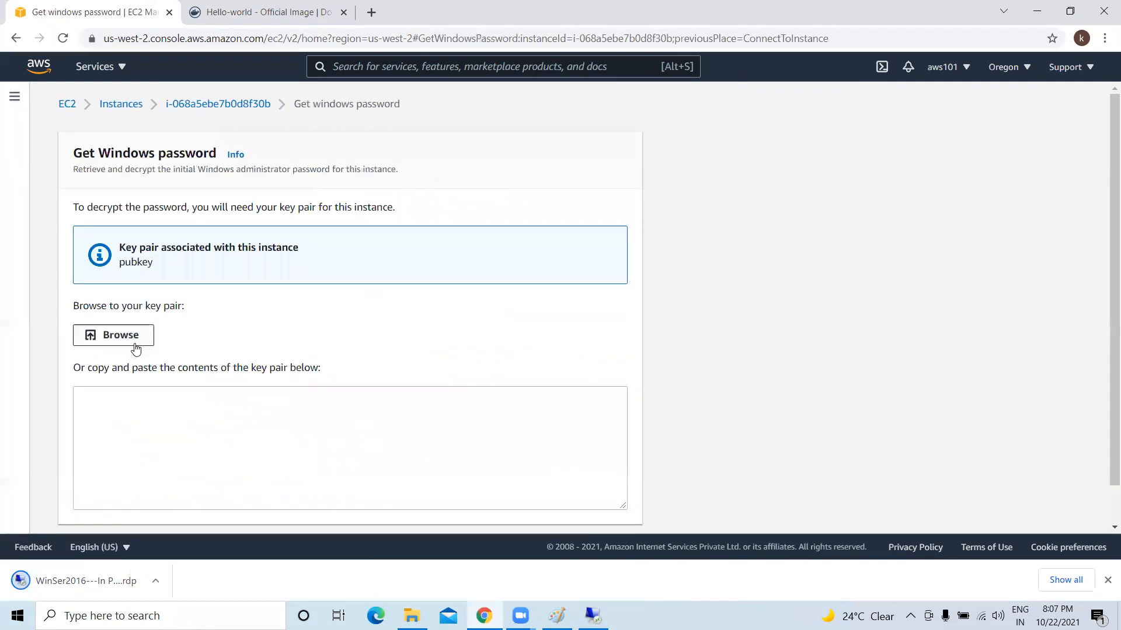
click(135, 332)
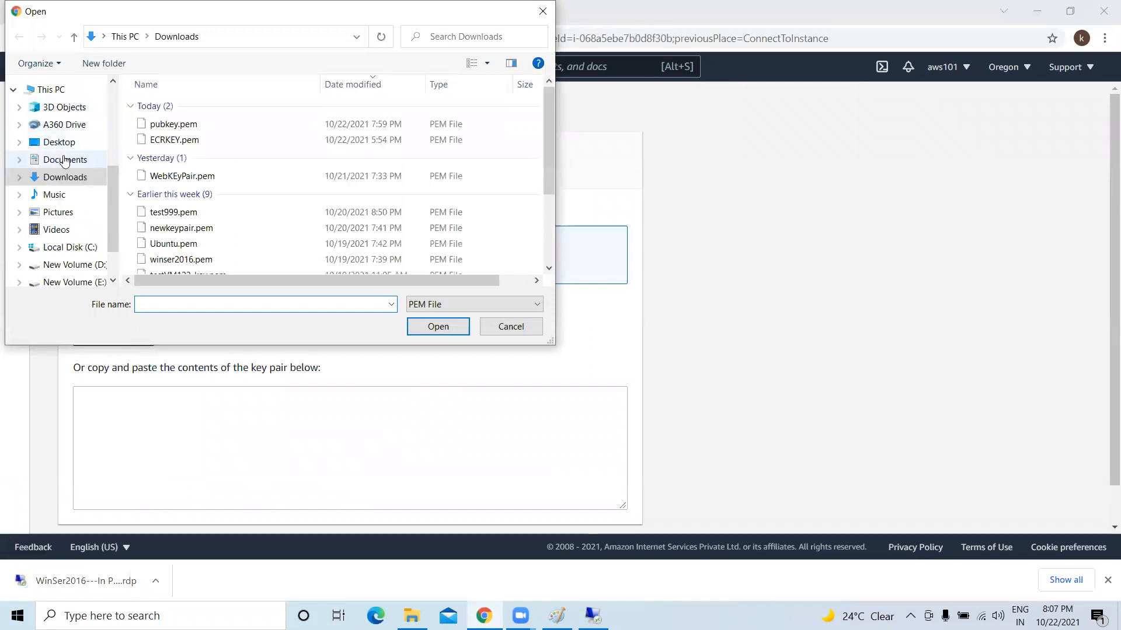
click(213, 128)
click(439, 327)
scroll(442, 337, down, 2)
click(578, 506)
scroll(377, 380, down, 2)
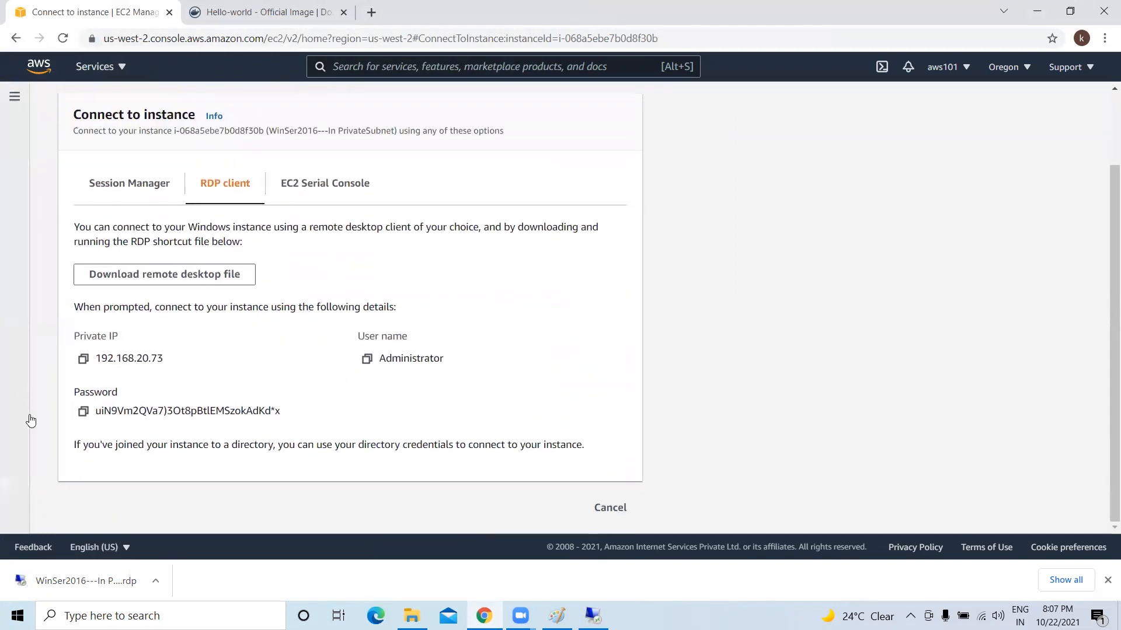
click(93, 412)
Step: Try to connect to the private instance at 192.168.20.73 using the downloaded remote desktop file
click(93, 584)
click(1036, 12)
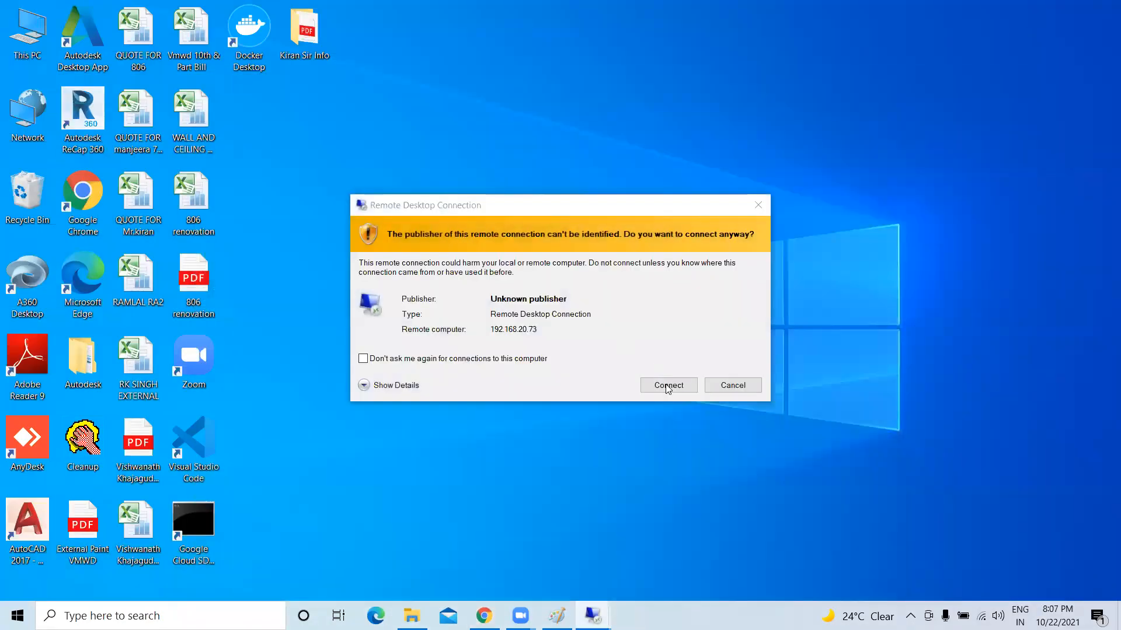
click(667, 384)
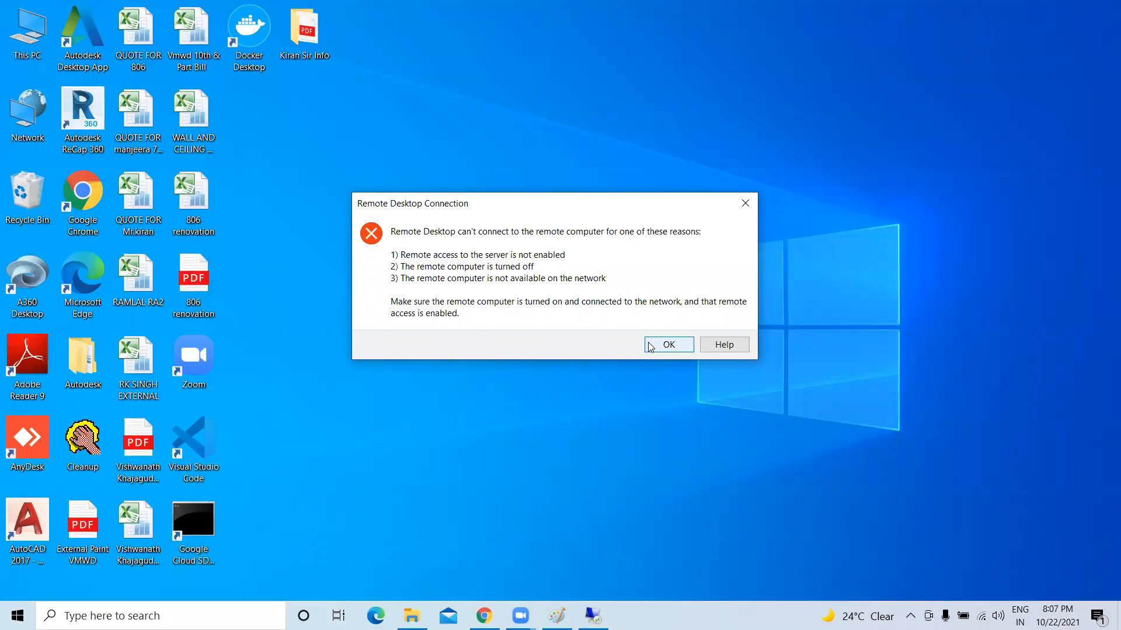
click(668, 344)
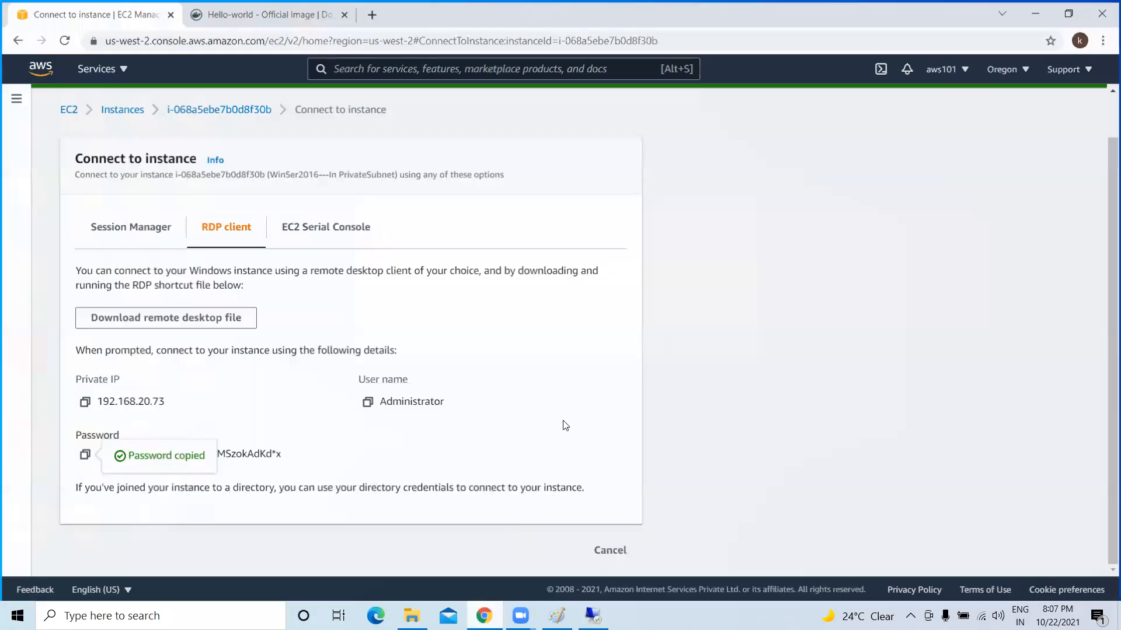
Step: Return to the instances list, show enlarged details for the WinSer2016 instance, and examine its public and private IPv4 addresses
click(128, 109)
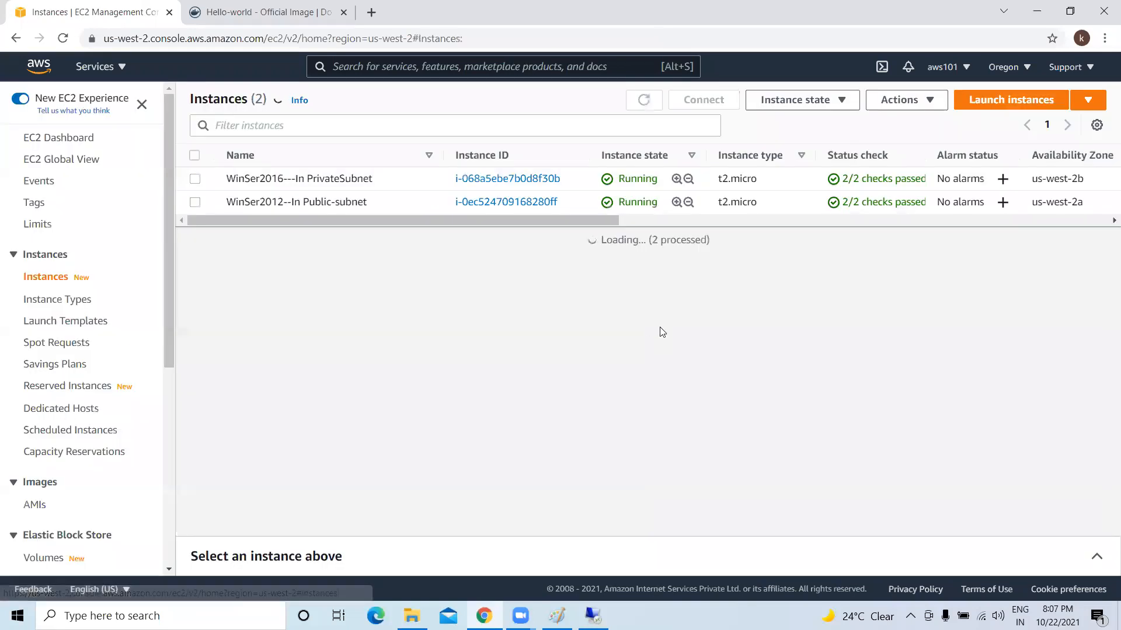
click(194, 179)
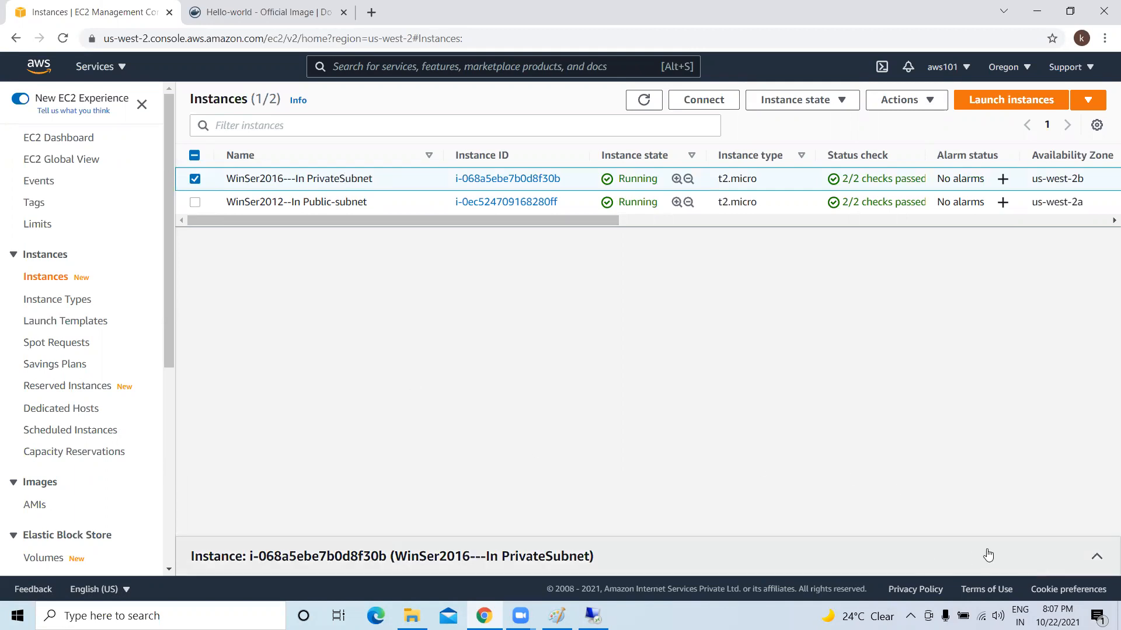
click(1096, 557)
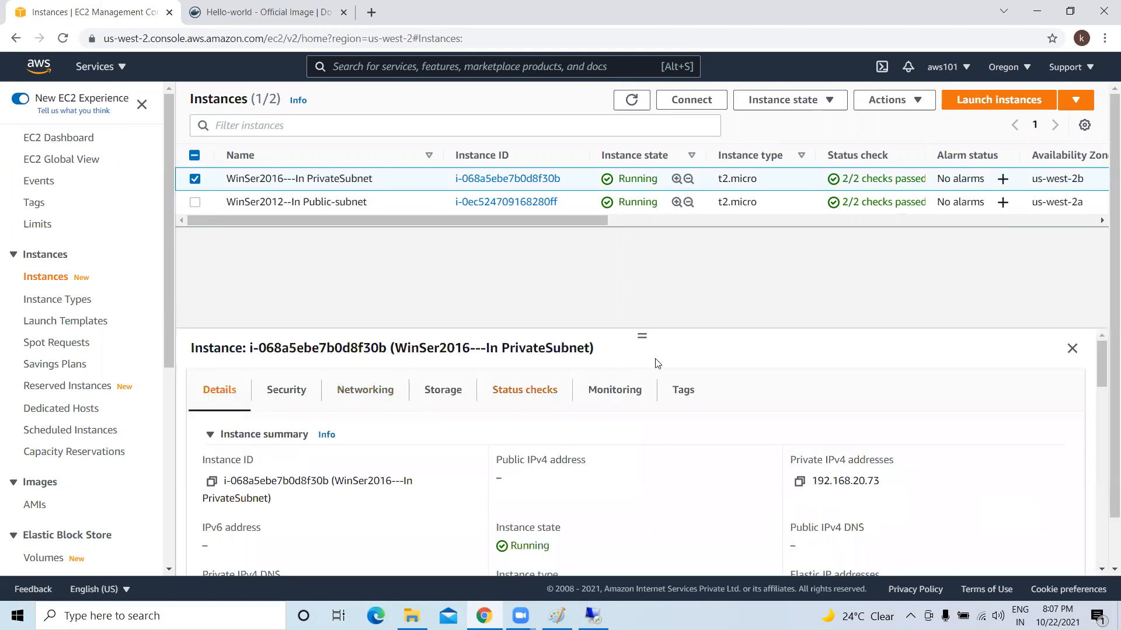
drag(642, 334, 646, 256)
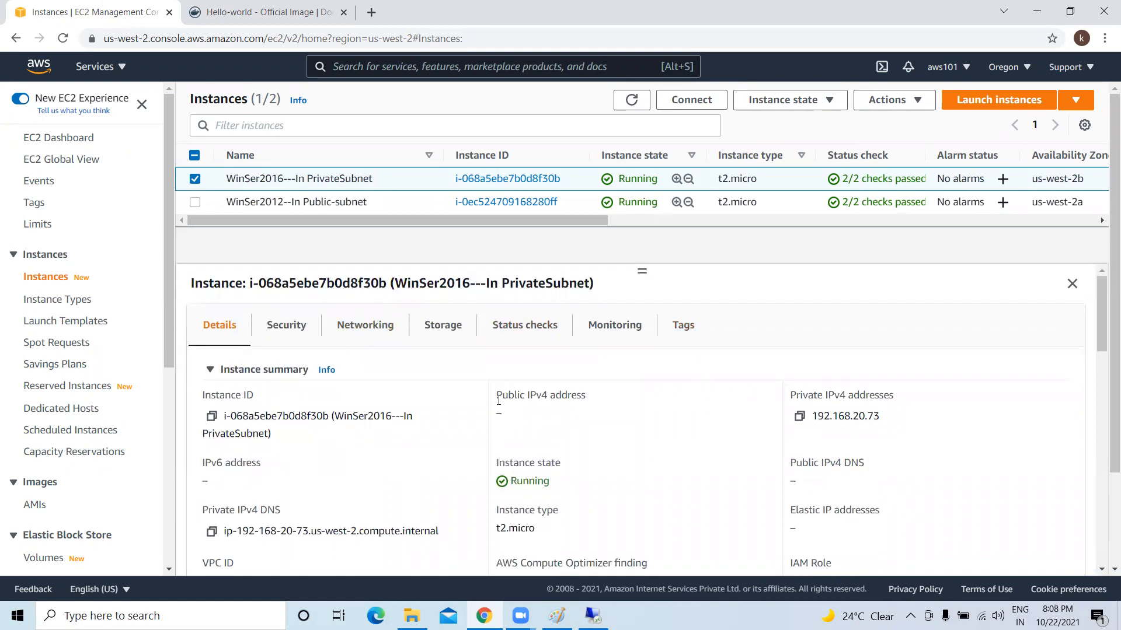
drag(499, 401, 586, 413)
drag(887, 415, 796, 416)
Step: Show only the WinSer2012 public-subnet instance's details and examine its public IPv4 address
click(195, 202)
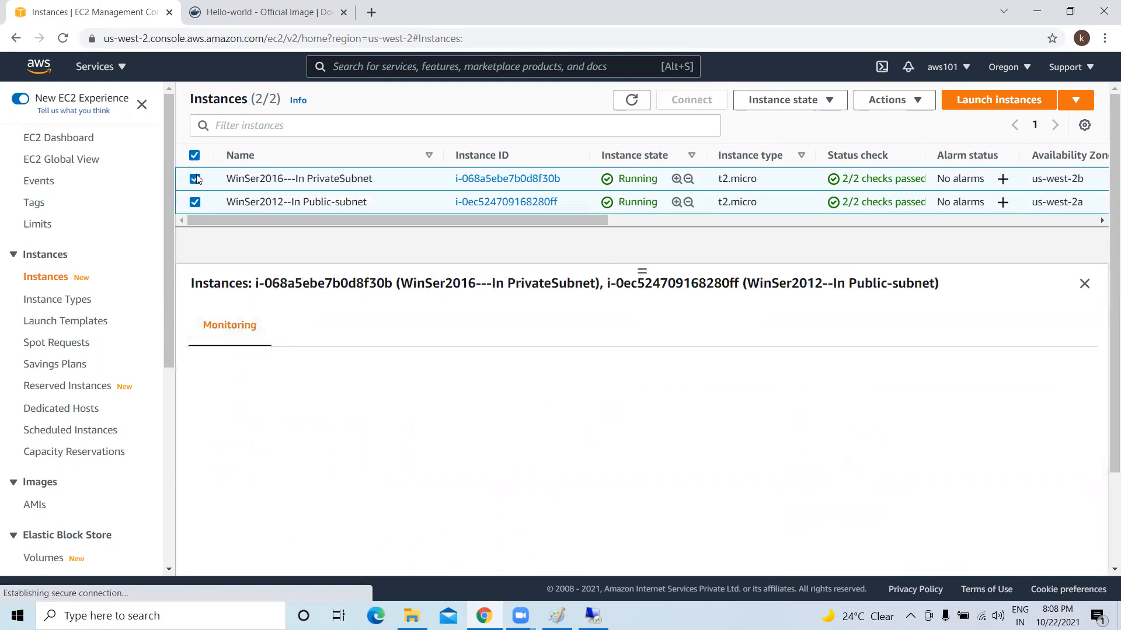
click(195, 178)
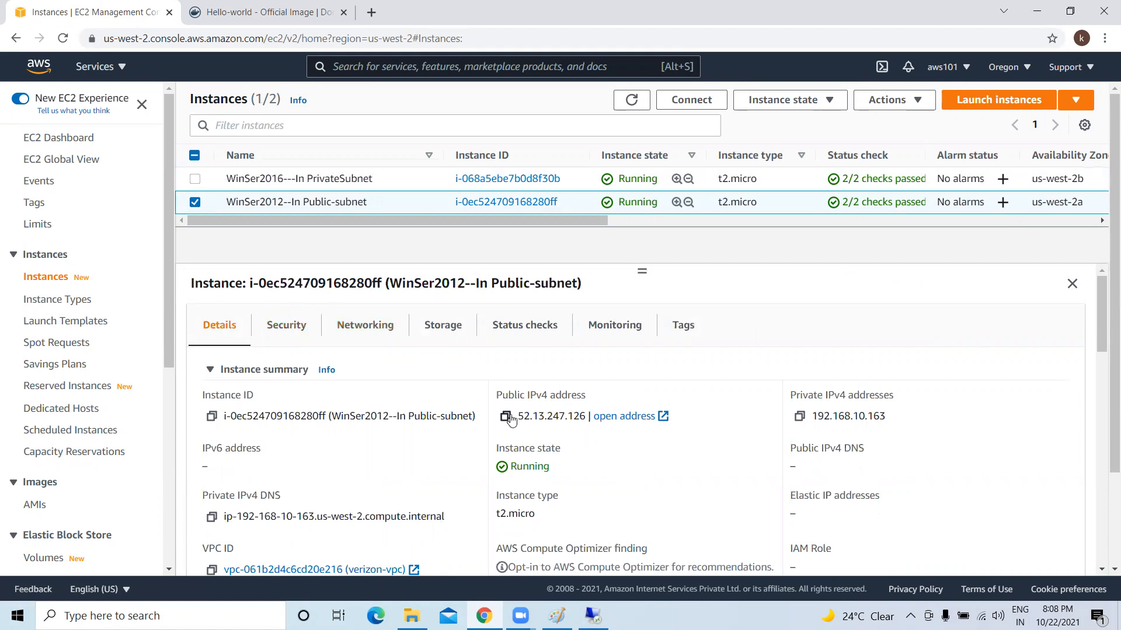
drag(518, 416, 589, 415)
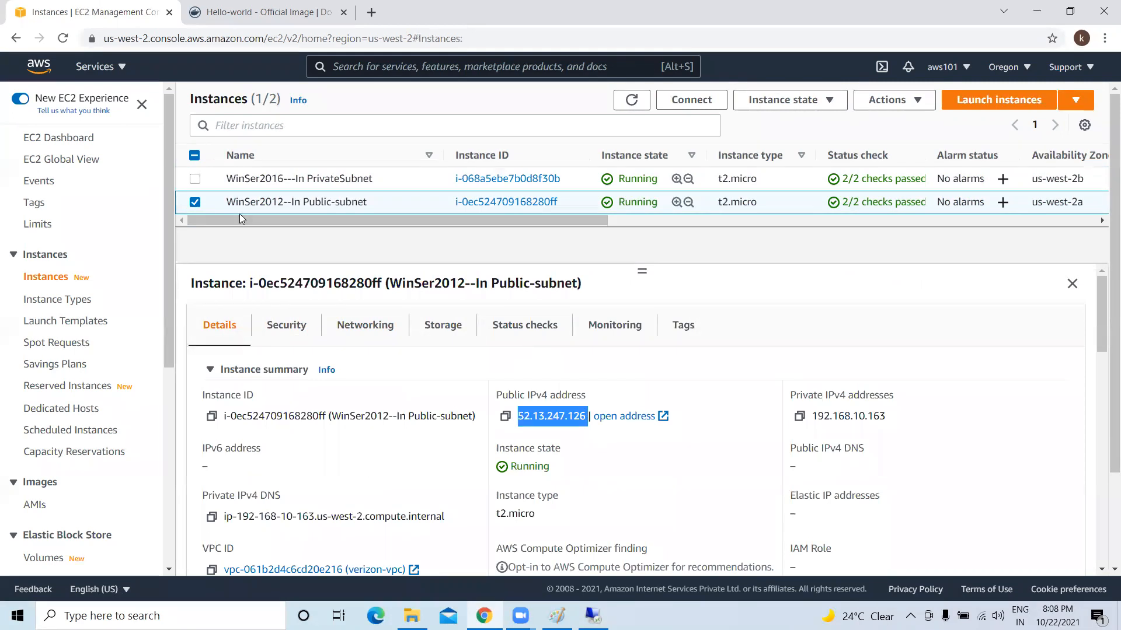
Step: Select the WinSer2012 and WinSer2016 instances alternately to compare their IP addresses, and switch back to the open Remote Desktop session
click(194, 203)
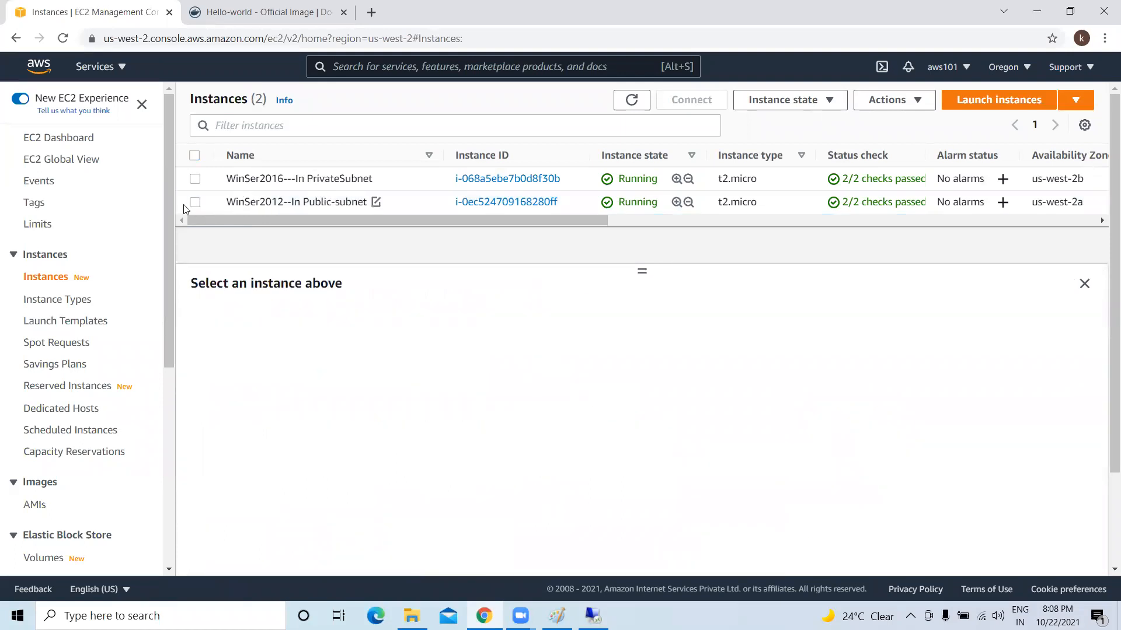
click(195, 203)
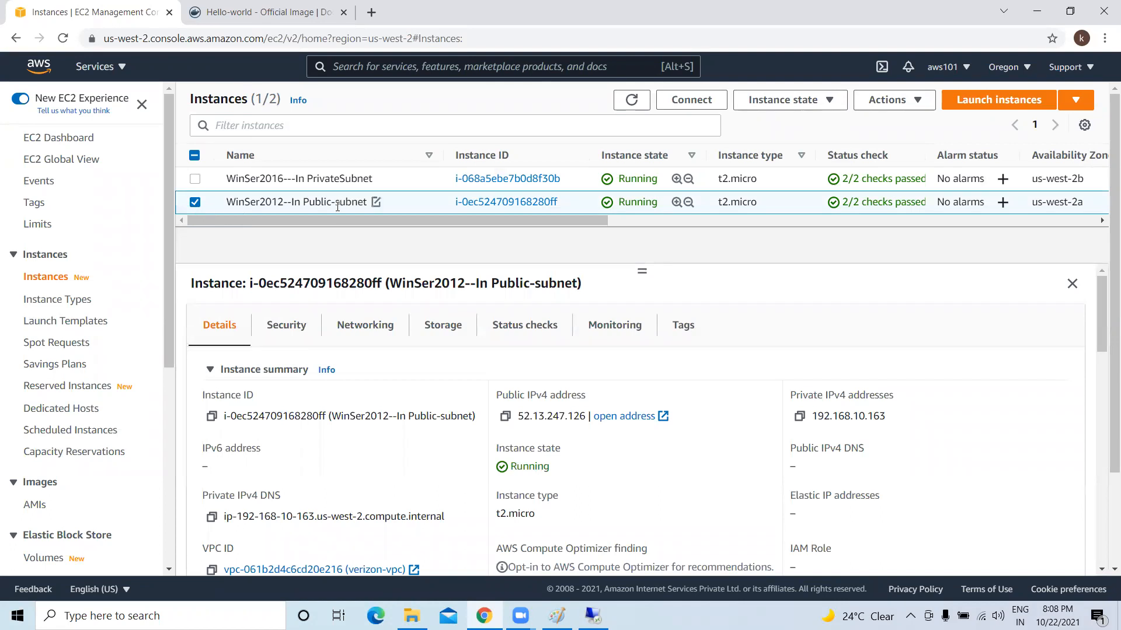
click(194, 203)
click(195, 179)
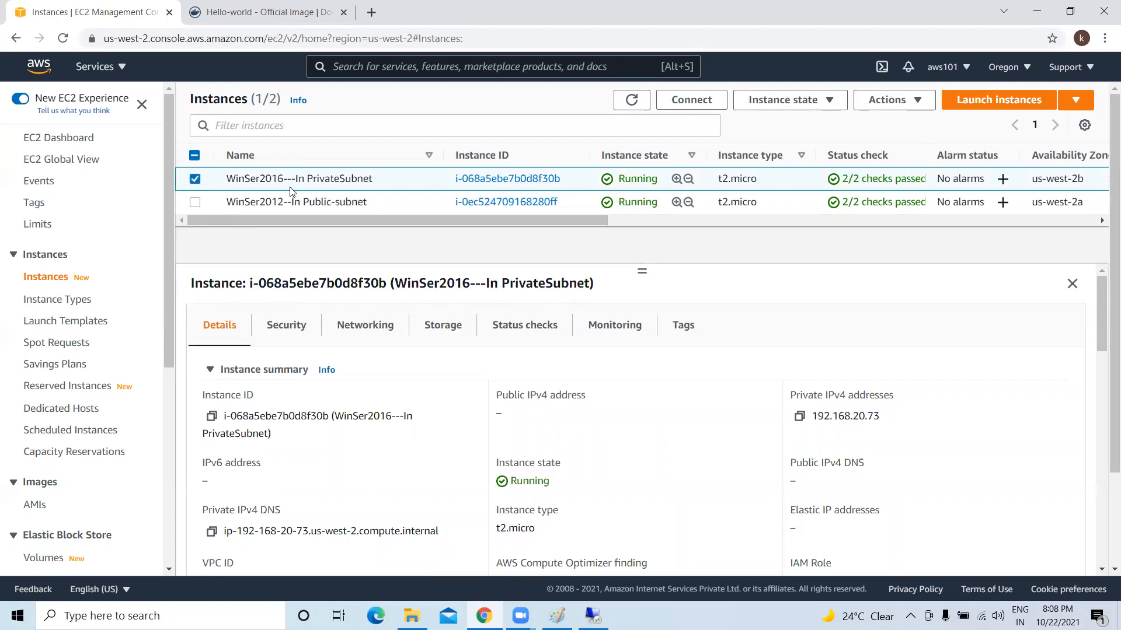
click(195, 181)
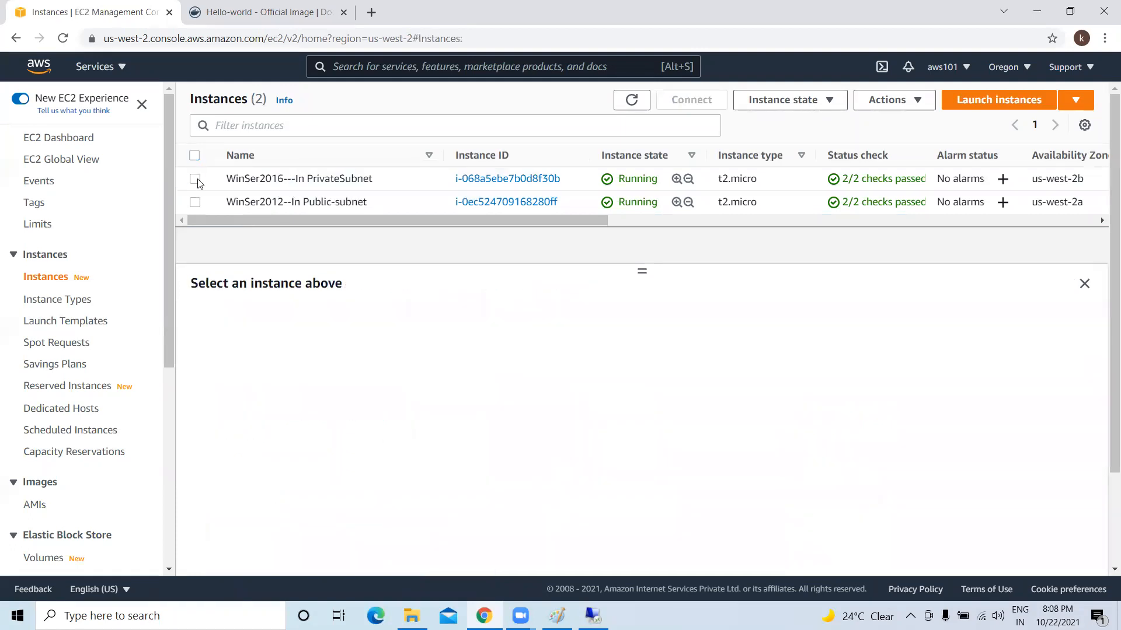
drag(227, 178, 276, 178)
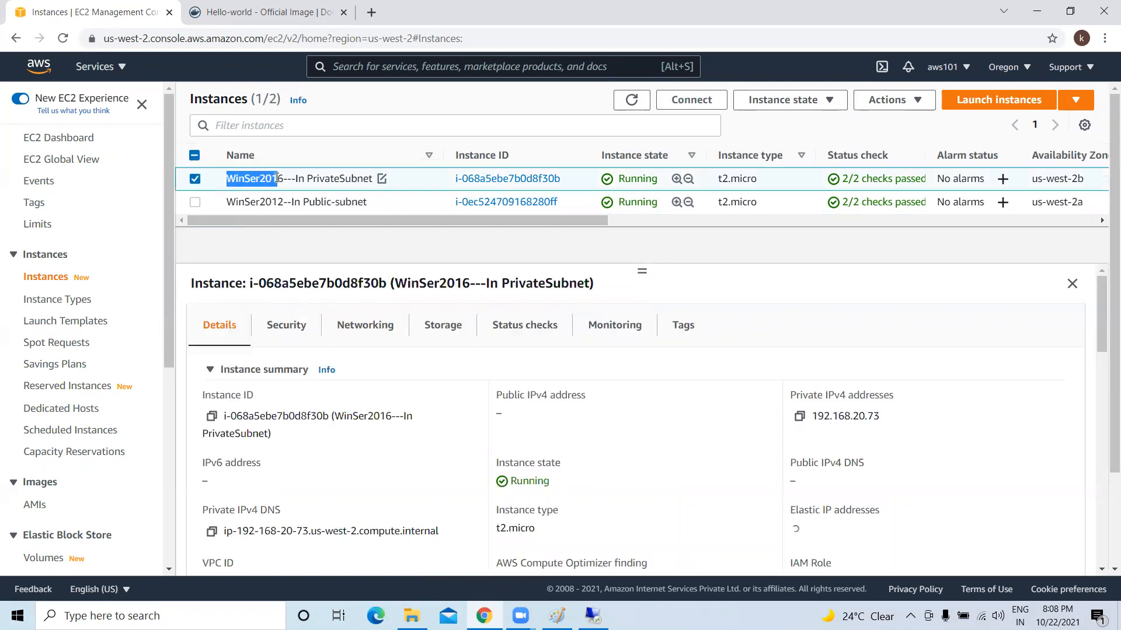
click(195, 202)
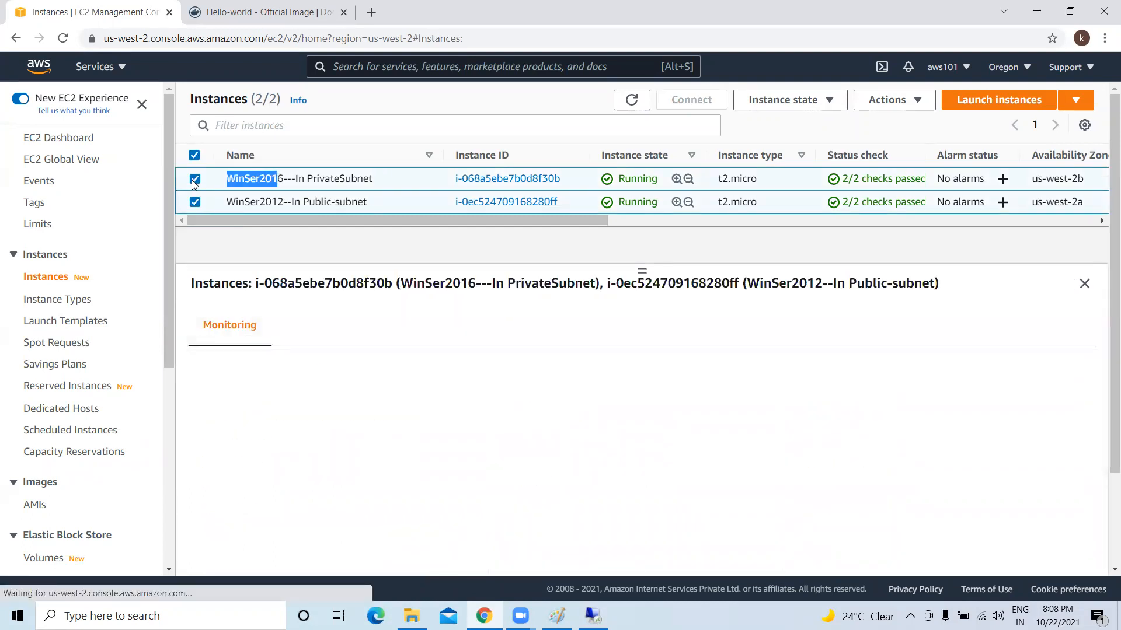
click(194, 180)
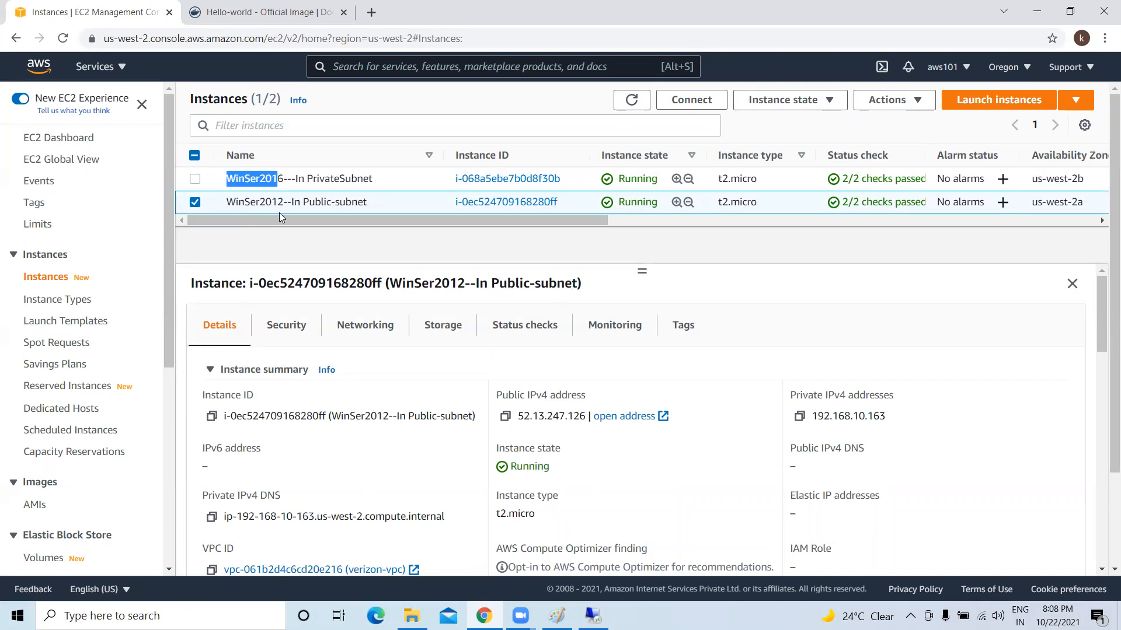
click(195, 180)
click(195, 202)
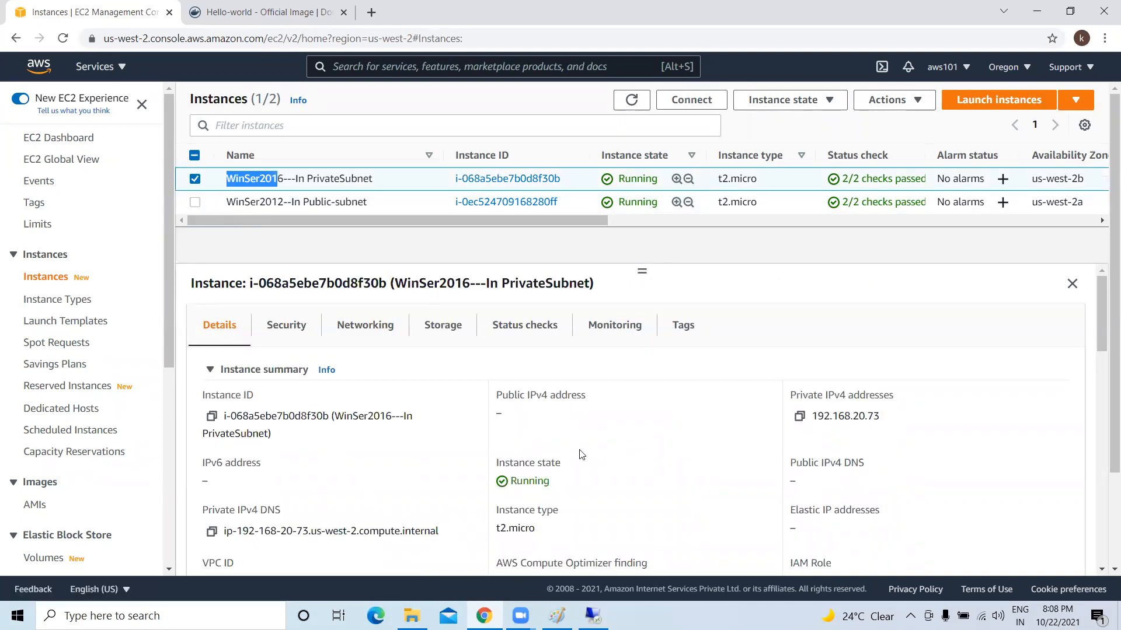
click(593, 616)
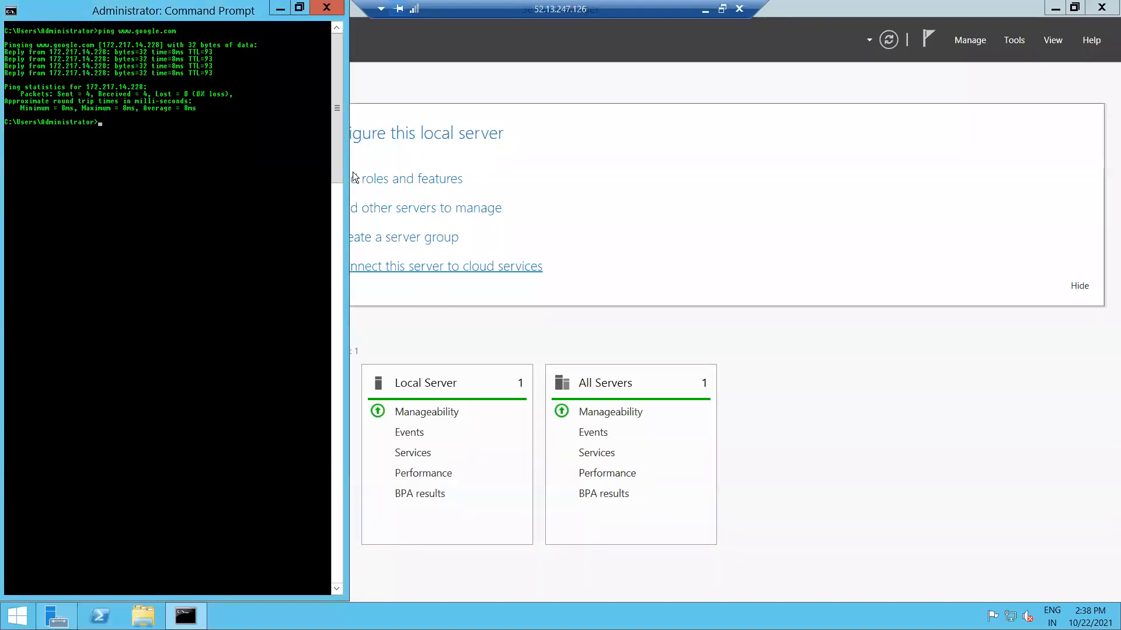
Step: Launch Remote Desktop Connection with mstsc from the public instance's Command Prompt and connect to the private instance at 192.168.20.73
drag(107, 10, 520, 270)
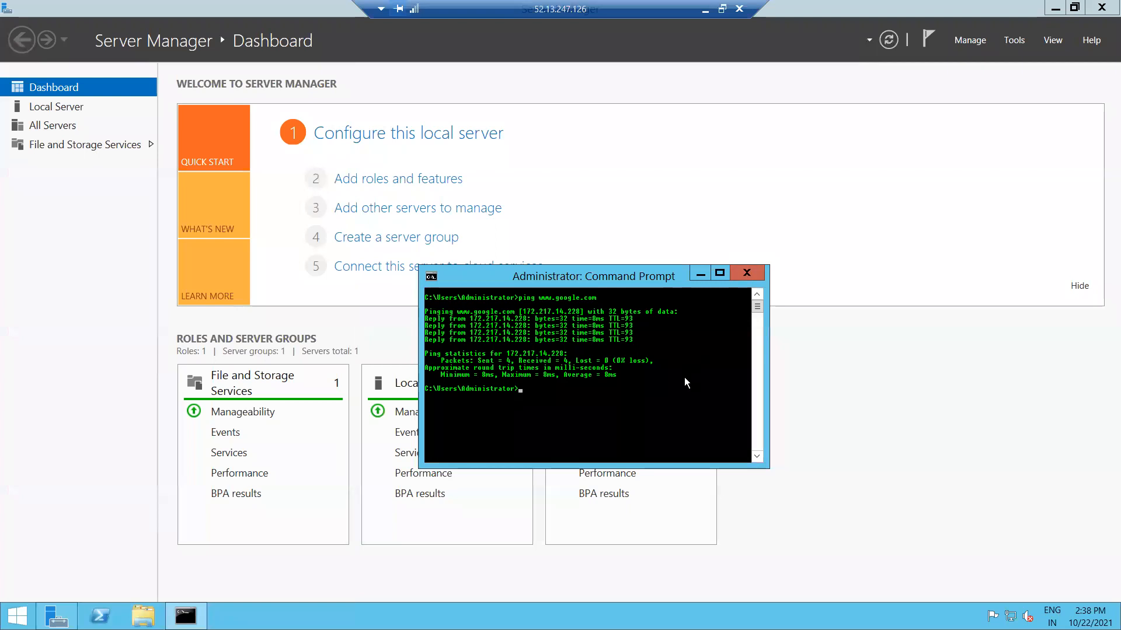
text(mstsc)
key(Return)
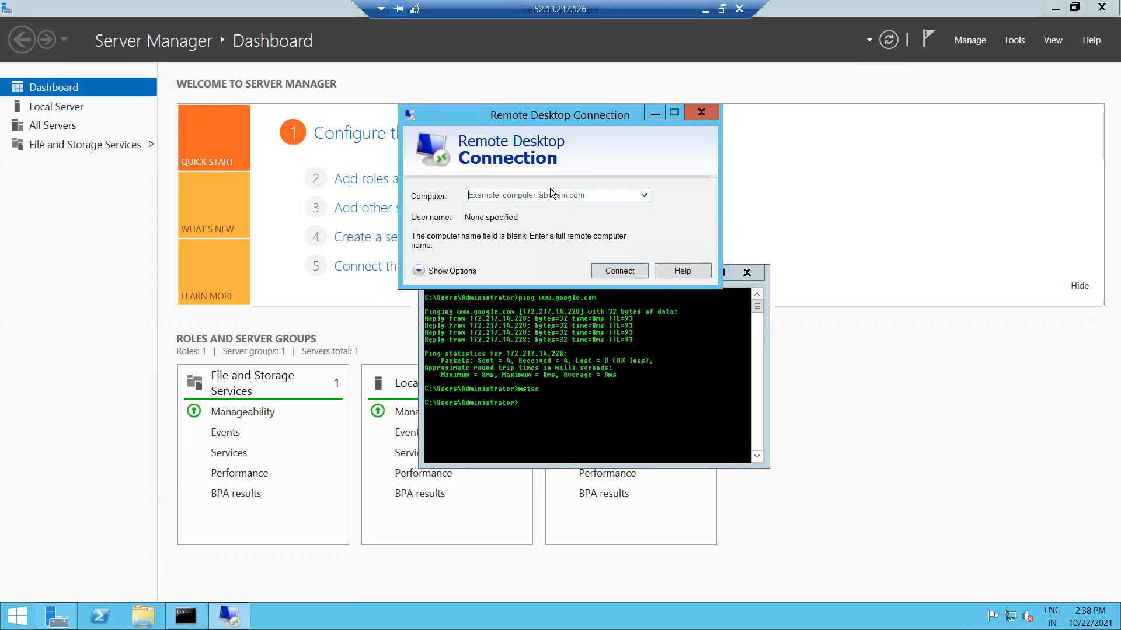
click(705, 8)
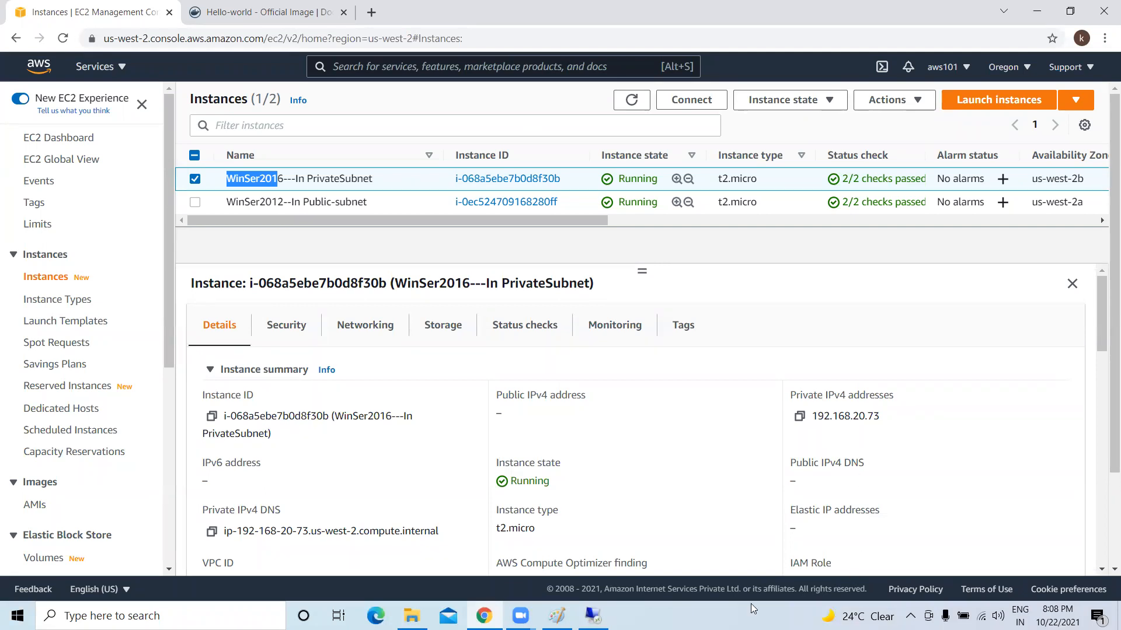
key(alt+Tab)
text(192.168.20.73)
click(609, 271)
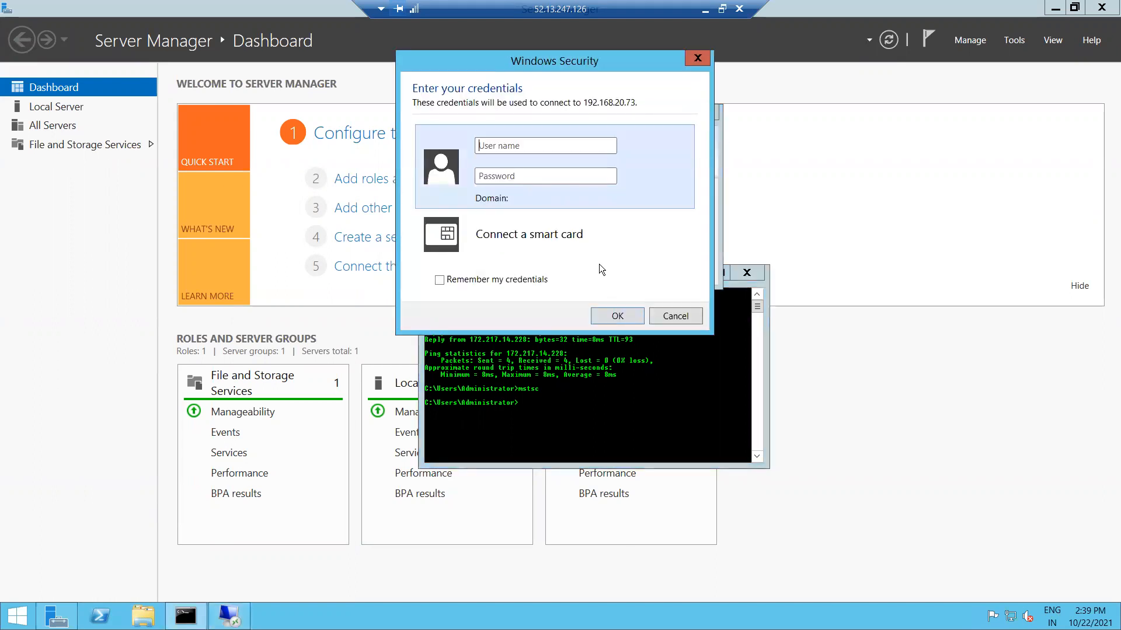
Step: Sign in as administrator with the account password, accept the certificate warning, and allow the PC to be discoverable on the network
text(administrator)
key(Tab)
key(ctrl+v)
click(610, 316)
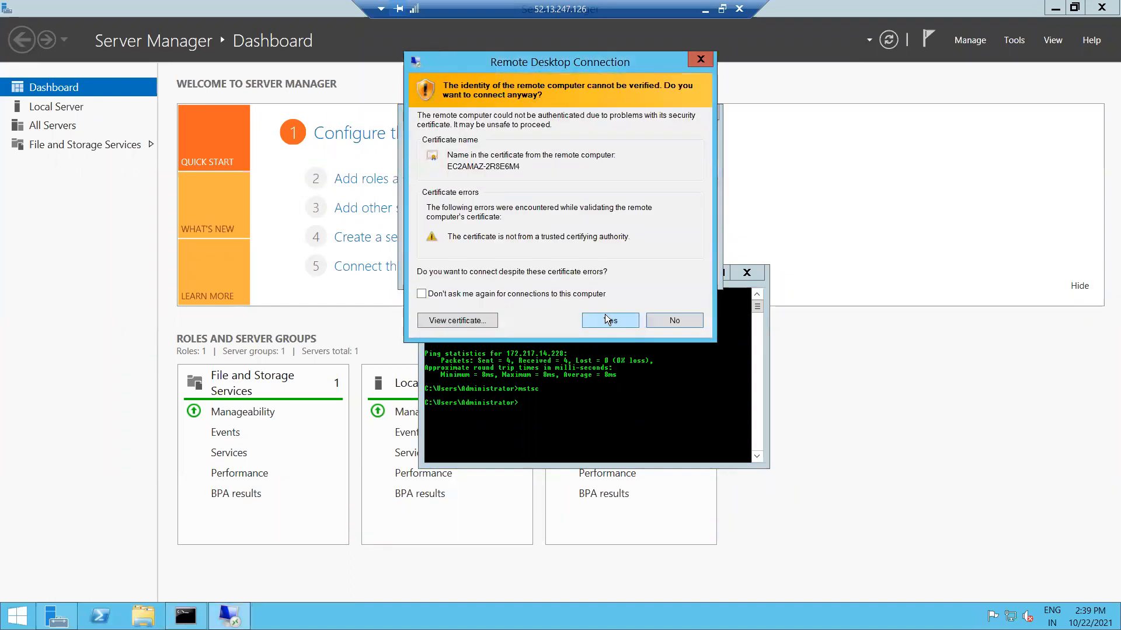
key(Return)
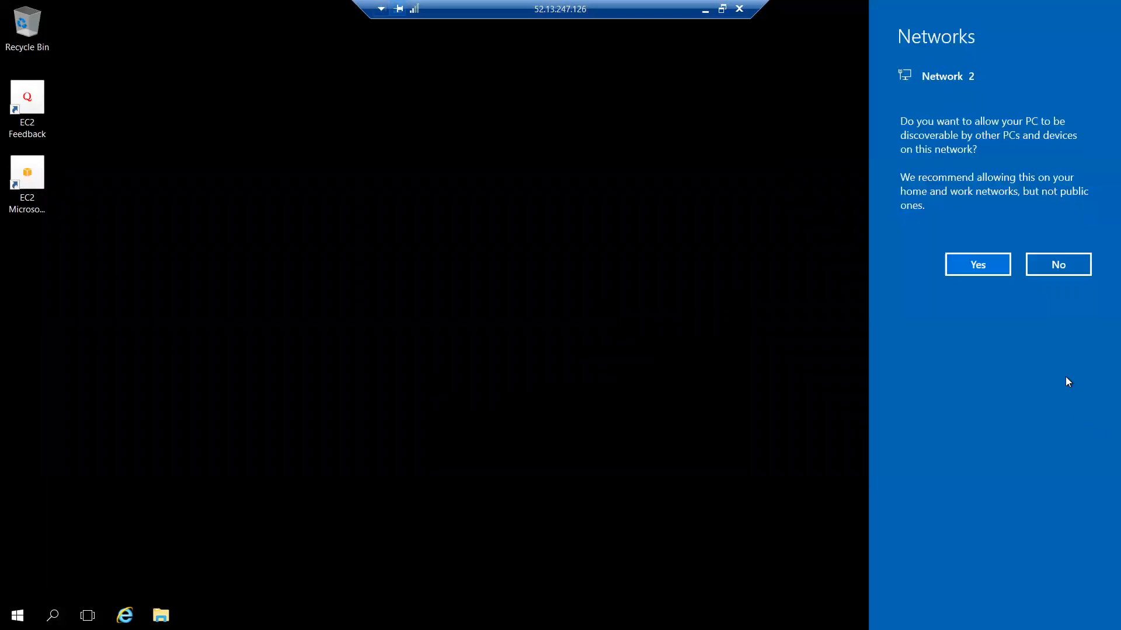
click(976, 273)
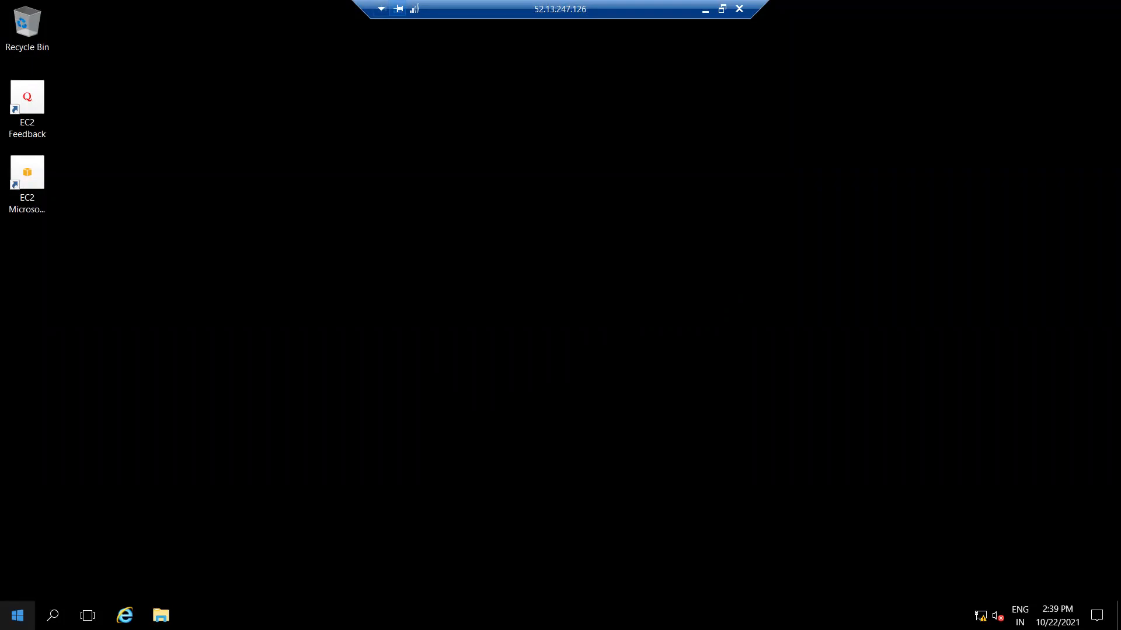
Step: Find and open the Command Prompt on the private instance by searching for cmd
click(18, 615)
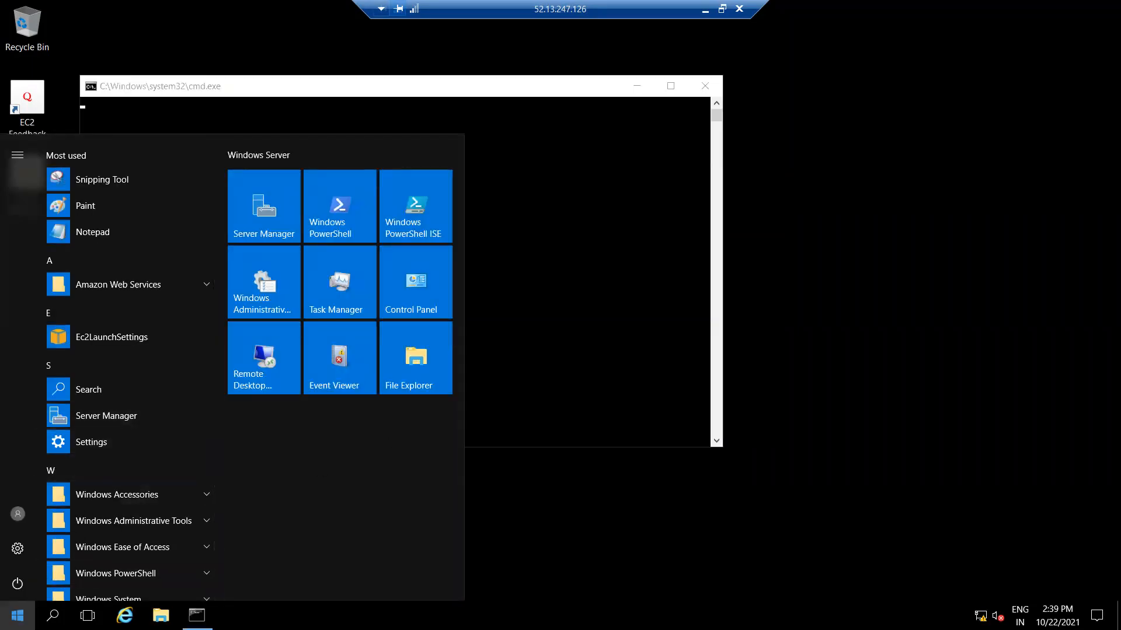
click(17, 615)
click(18, 615)
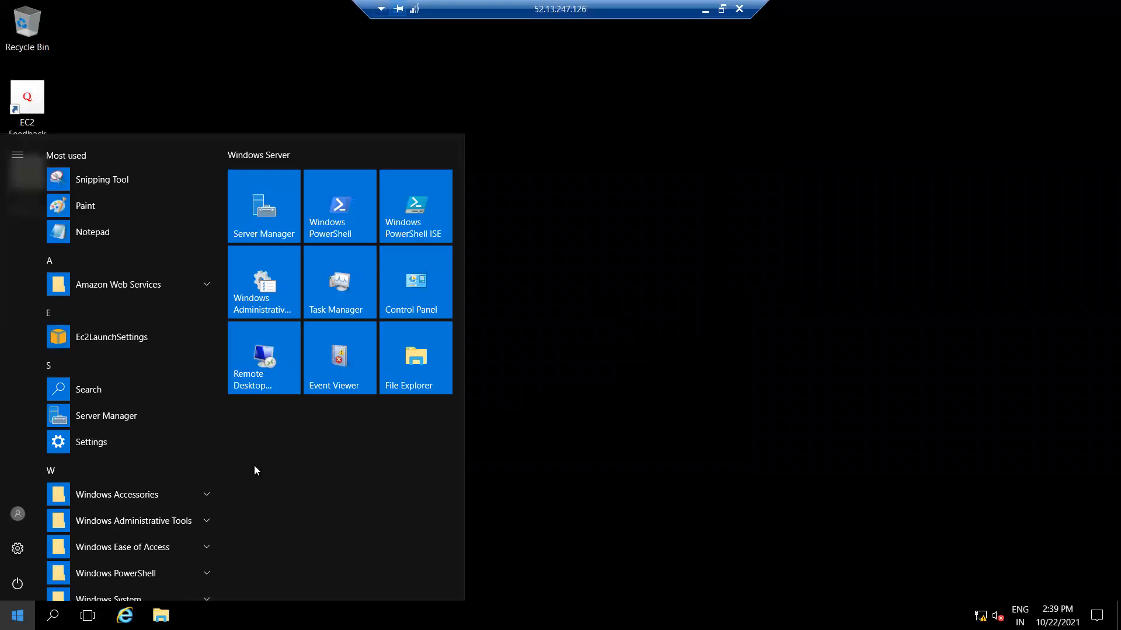
scroll(167, 443, down, 2)
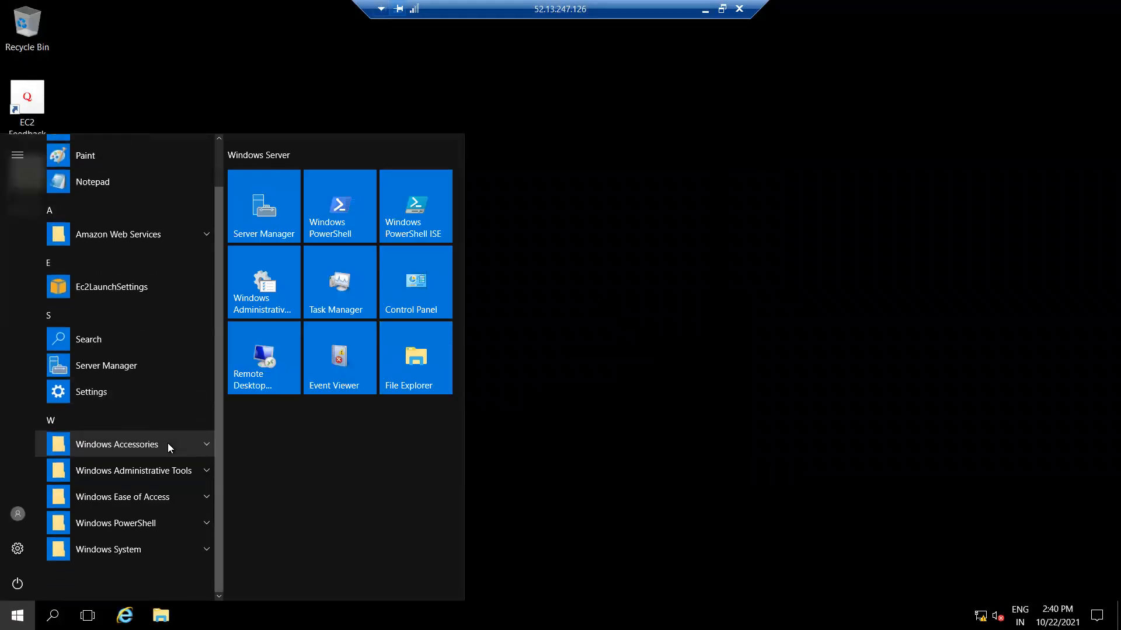
scroll(167, 446, up, 2)
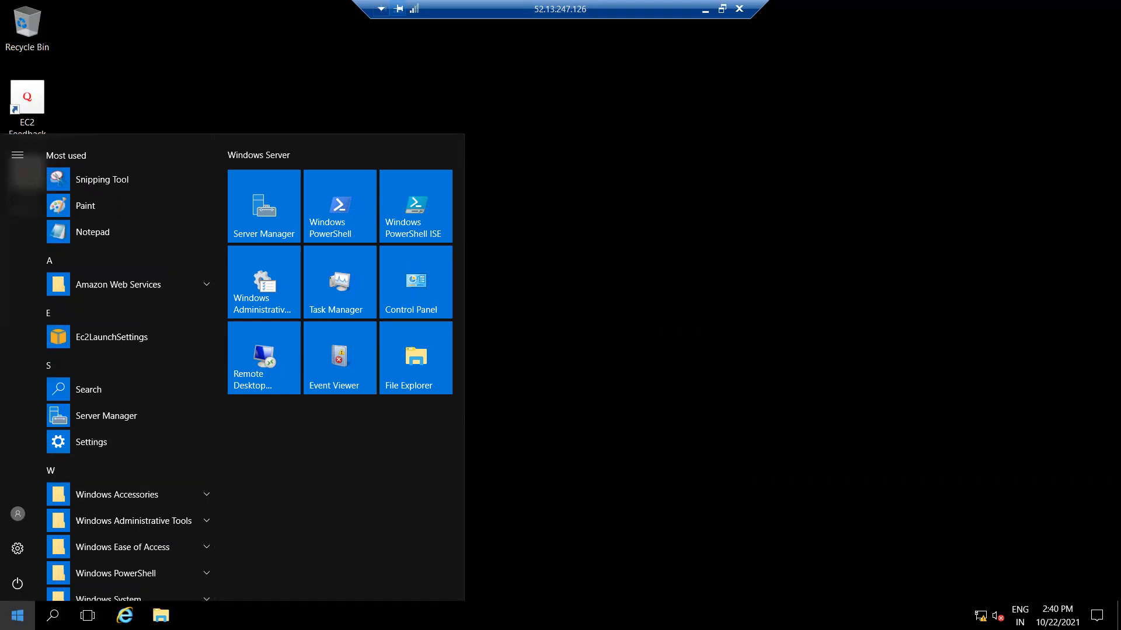
click(52, 616)
text(c)
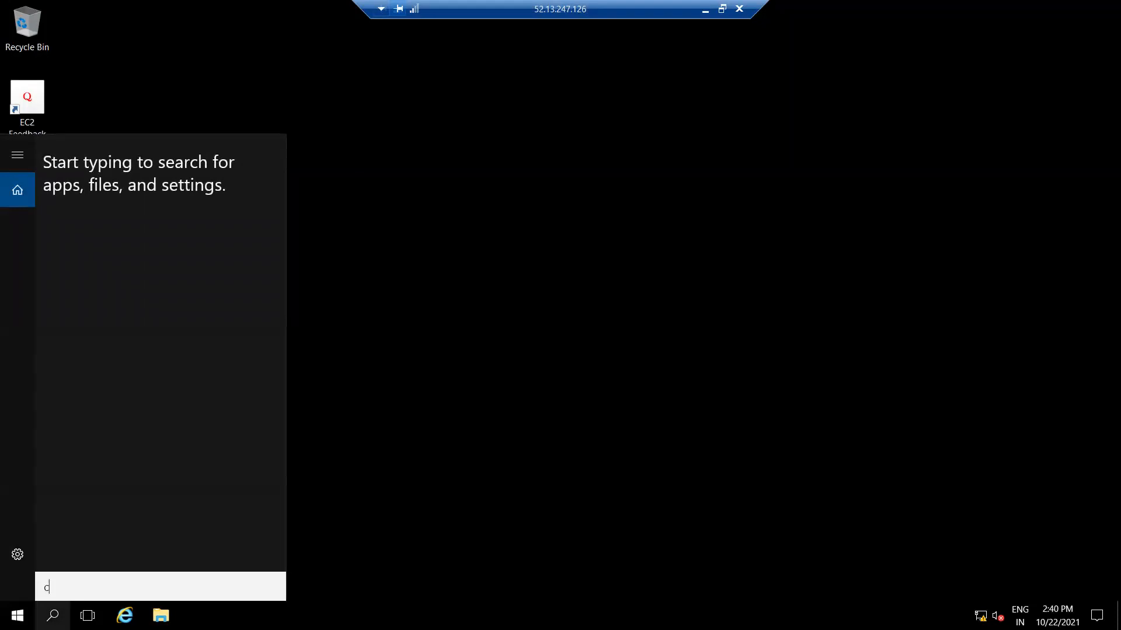
text(md)
key(Return)
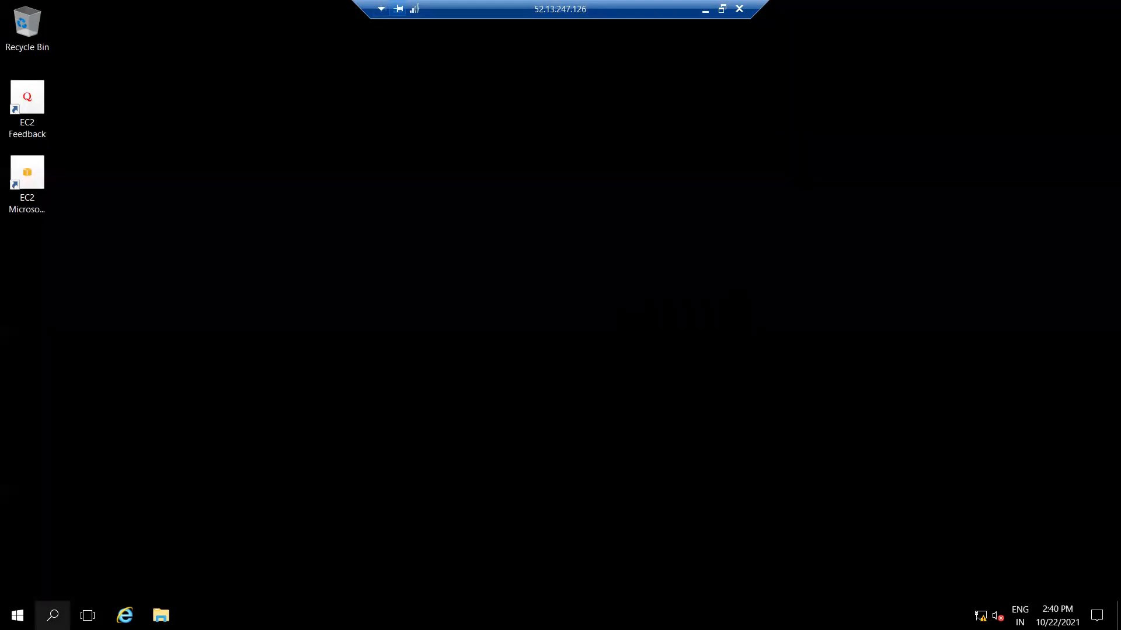
Step: Set the Command Prompt text to green with color a and clear the screen
text(c)
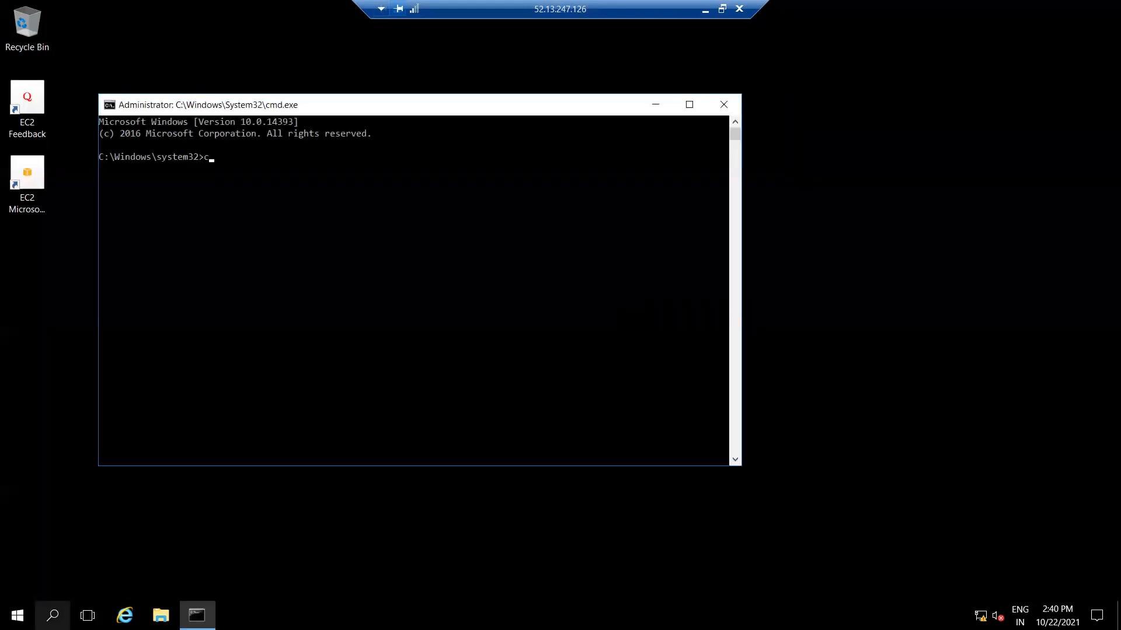
text(olor a)
key(Return)
text(cls)
key(Return)
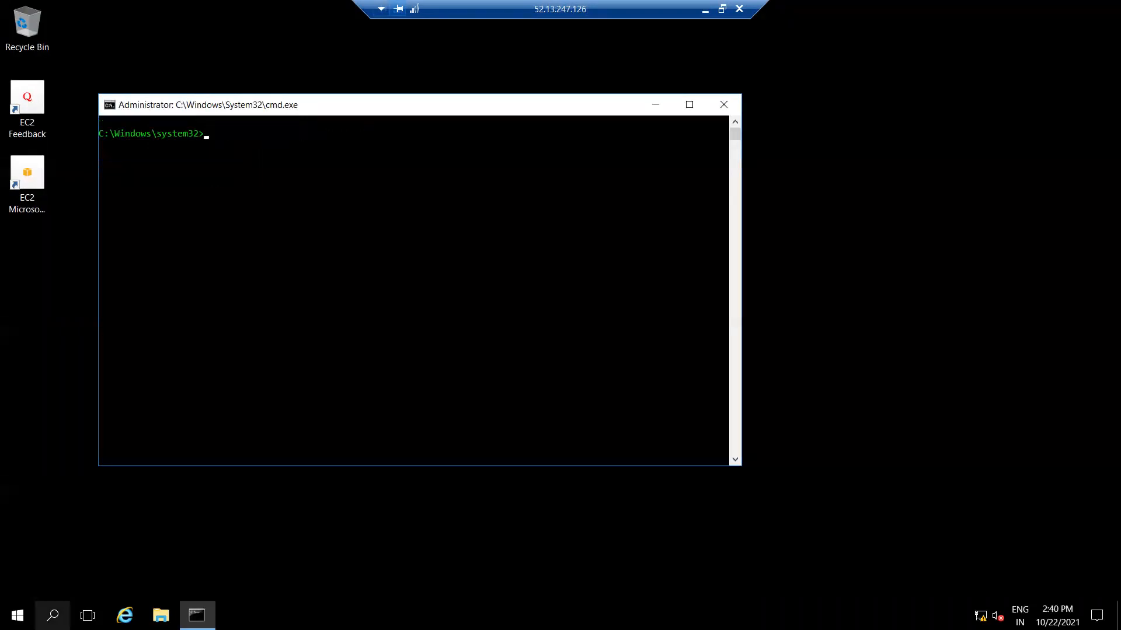
Step: Run ipconfig on the private instance and highlight the Ethernet adapter's IPv4 address
text(ipconfog)
key(BackSpace)
key(BackSpace)
key(BackSpace)
key(BackSpace)
key(BackSpace)
key(BackSpace)
key(BackSpace)
key(BackSpace)
text(ipconfig)
key(Return)
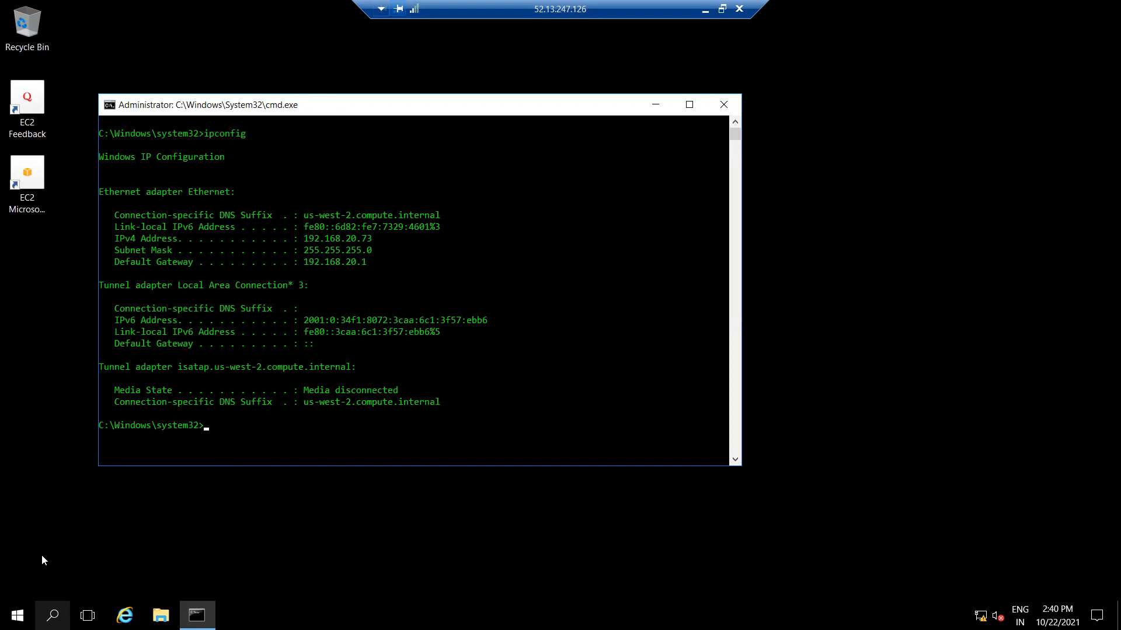
drag(387, 242, 292, 239)
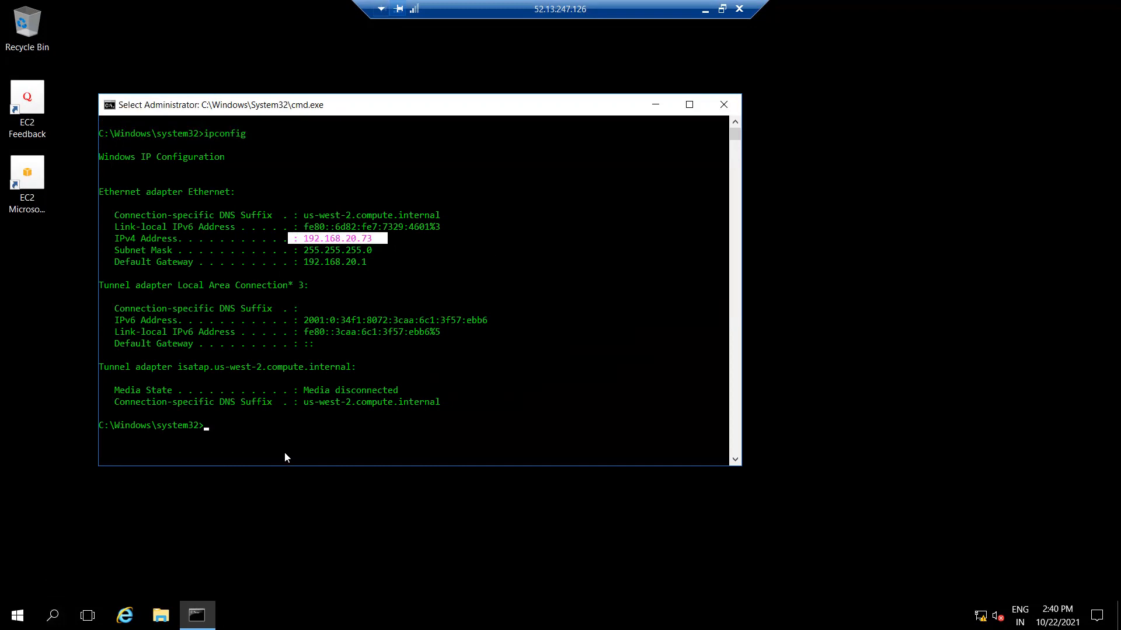
text(ping )
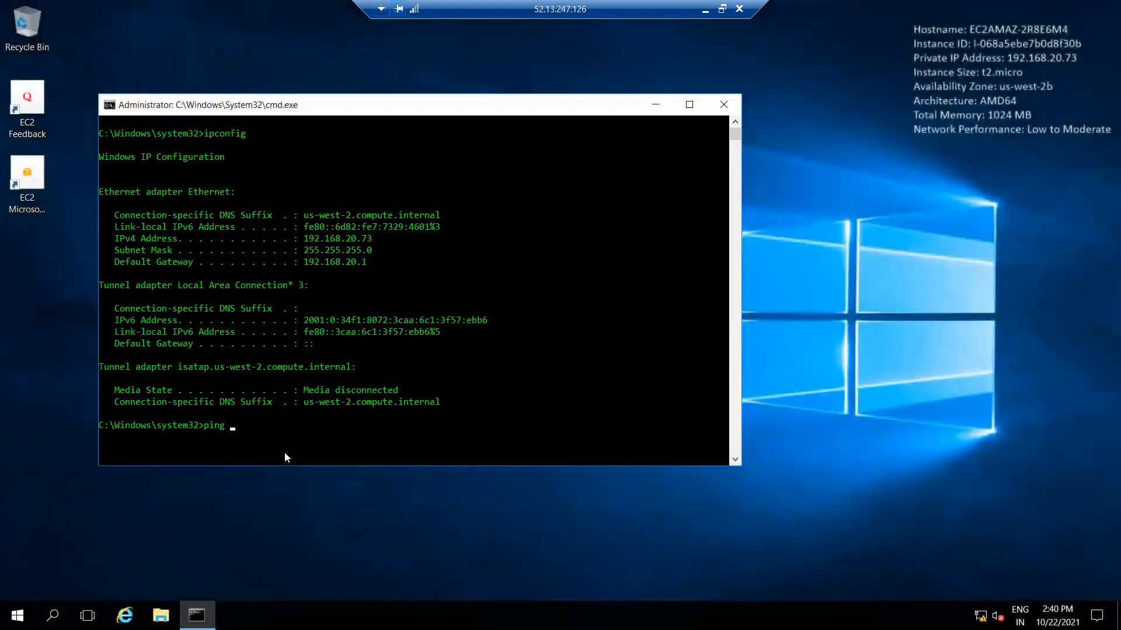
text(www.yahoo.com)
key(Return)
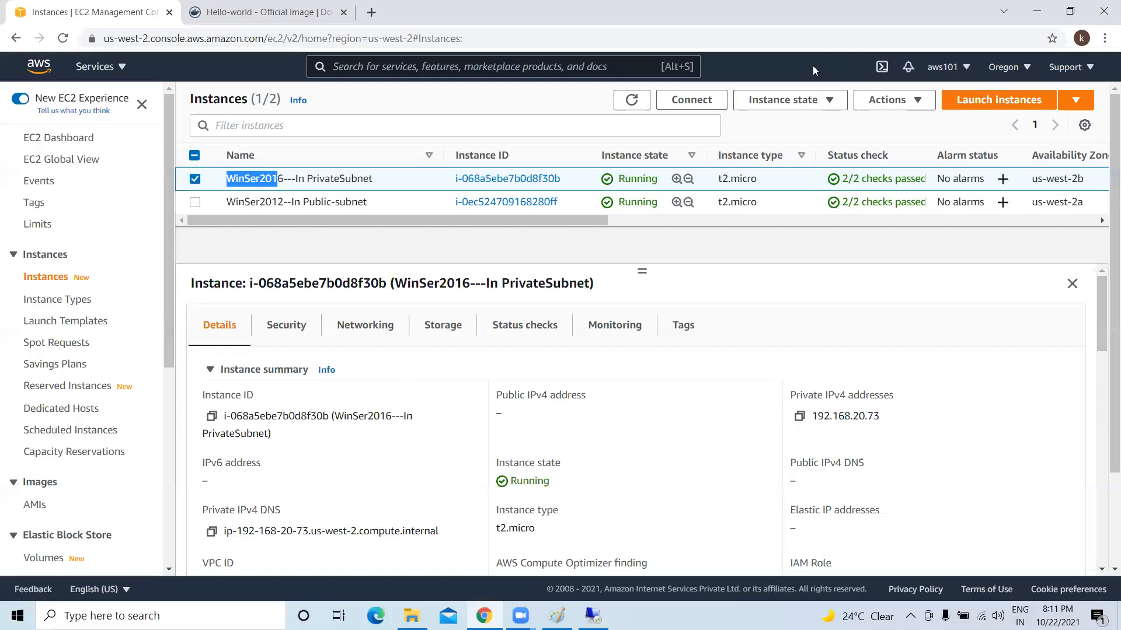
Step: Leave the remote session and browser, switch to the Paint diagram, draw a second outline around the AWS box, and tick the VPC label
click(707, 8)
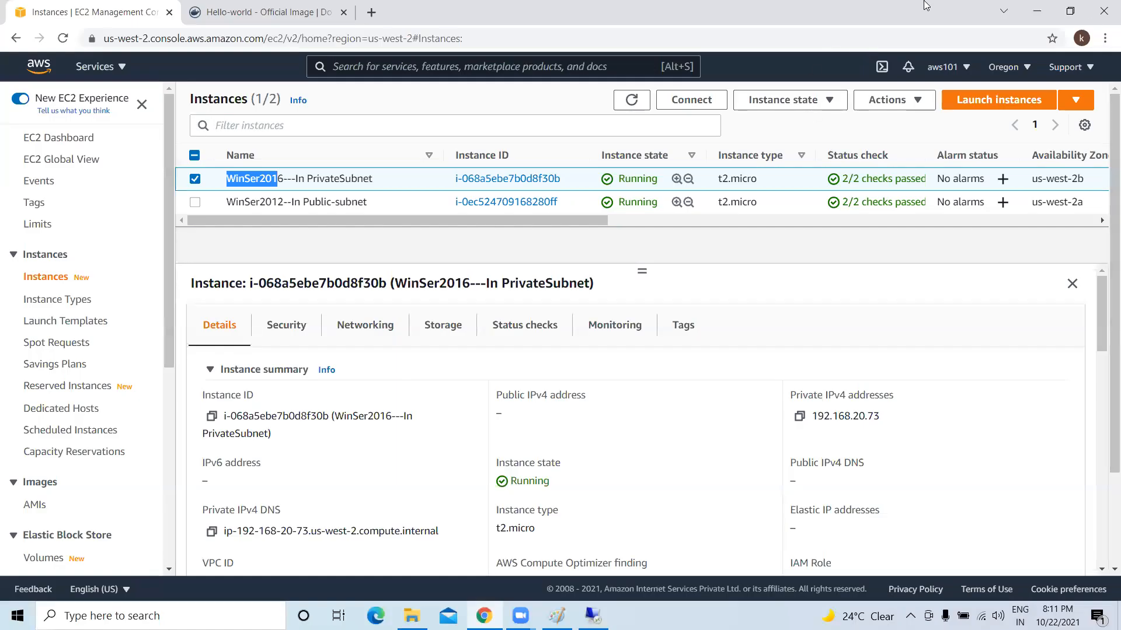
click(1037, 11)
click(675, 348)
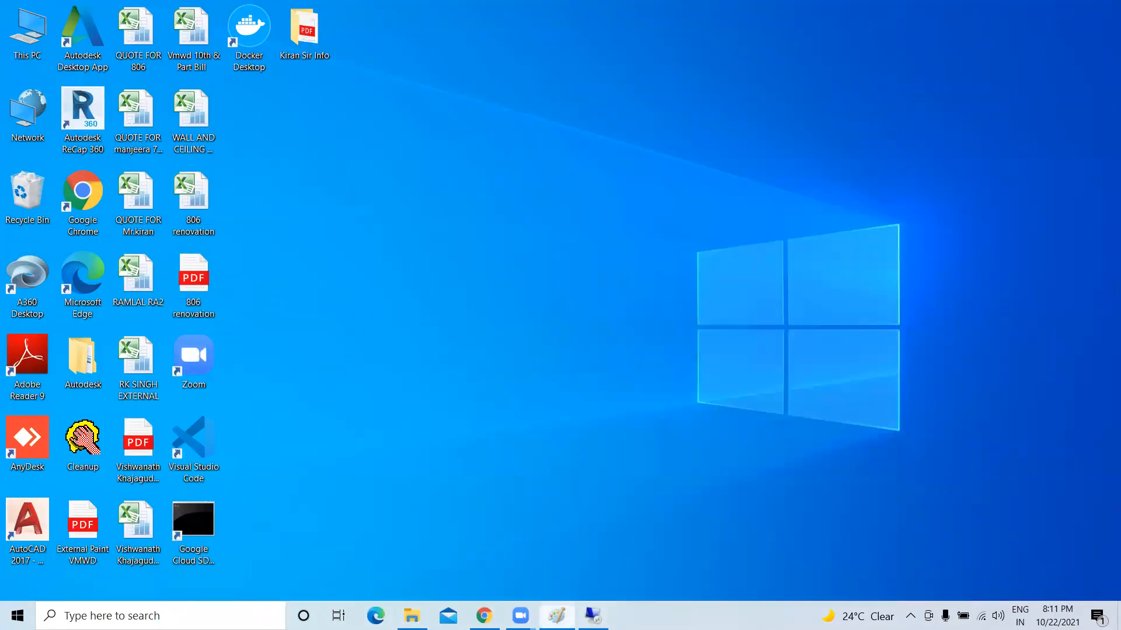
click(556, 616)
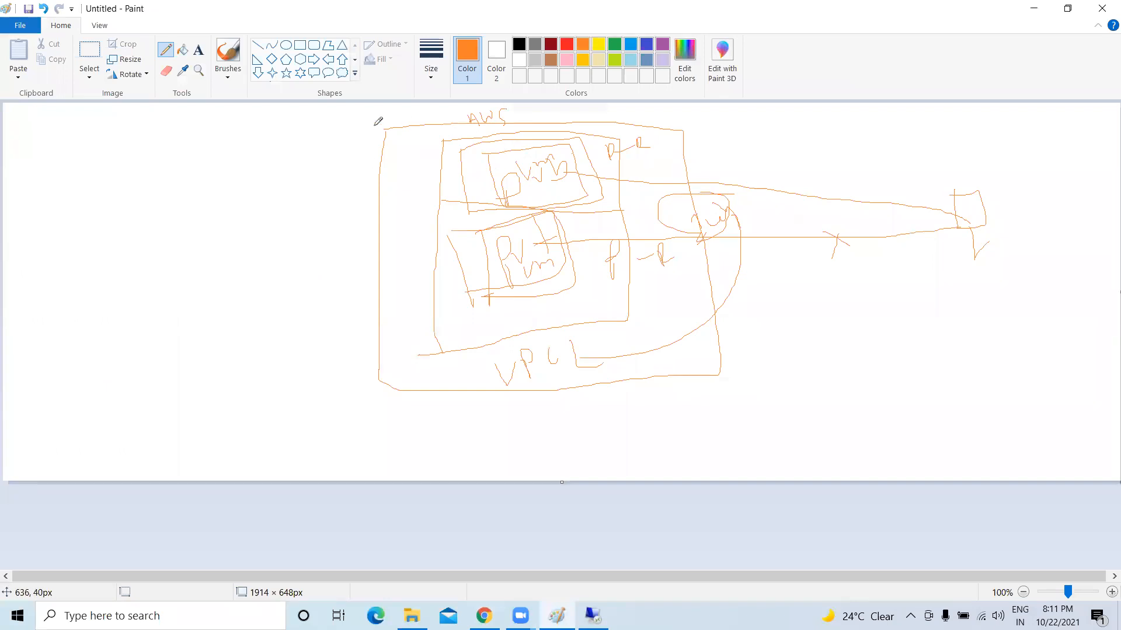
mouse_move(385, 130)
mouse_down()
mouse_move(367, 275)
mouse_move(400, 390)
mouse_move(698, 388)
mouse_move(718, 375)
mouse_move(719, 257)
mouse_move(681, 112)
mouse_move(392, 105)
mouse_up()
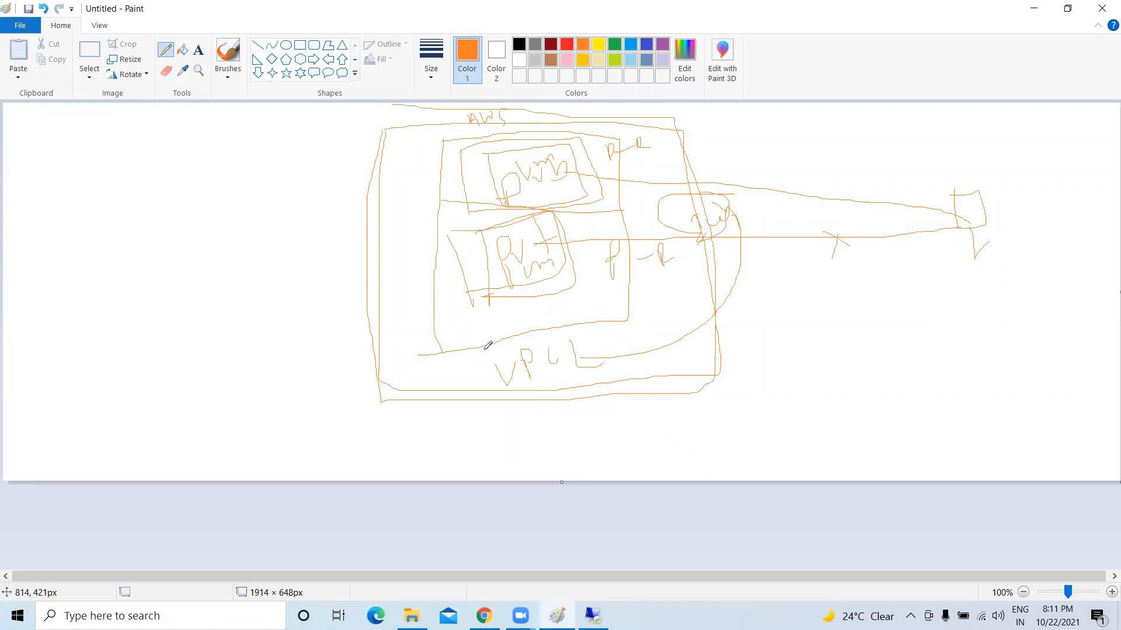
drag(552, 378, 581, 355)
Step: Sketch a second diagram beside the first with nested AWS and VPC circles containing subnets S1 and S2, each labelled with a VM
mouse_move(189, 141)
mouse_down()
mouse_move(96, 292)
mouse_move(344, 325)
mouse_move(191, 123)
mouse_move(173, 140)
mouse_up()
mouse_move(100, 140)
mouse_down()
mouse_move(121, 142)
mouse_move(110, 130)
mouse_move(144, 115)
mouse_move(142, 126)
mouse_up()
mouse_move(208, 148)
mouse_down()
mouse_move(141, 164)
mouse_move(114, 254)
mouse_move(149, 304)
mouse_move(276, 361)
mouse_move(337, 275)
mouse_move(254, 162)
mouse_move(205, 150)
mouse_up()
mouse_move(111, 174)
mouse_down()
mouse_move(125, 177)
mouse_move(125, 158)
mouse_move(152, 153)
mouse_move(203, 203)
mouse_move(173, 170)
mouse_up()
mouse_move(217, 258)
mouse_down()
mouse_move(193, 293)
mouse_move(218, 259)
mouse_up()
mouse_move(168, 206)
mouse_down()
mouse_move(178, 227)
mouse_move(168, 234)
mouse_move(188, 237)
mouse_up()
mouse_move(210, 285)
mouse_down()
mouse_move(203, 305)
mouse_move(227, 296)
mouse_move(229, 310)
mouse_up()
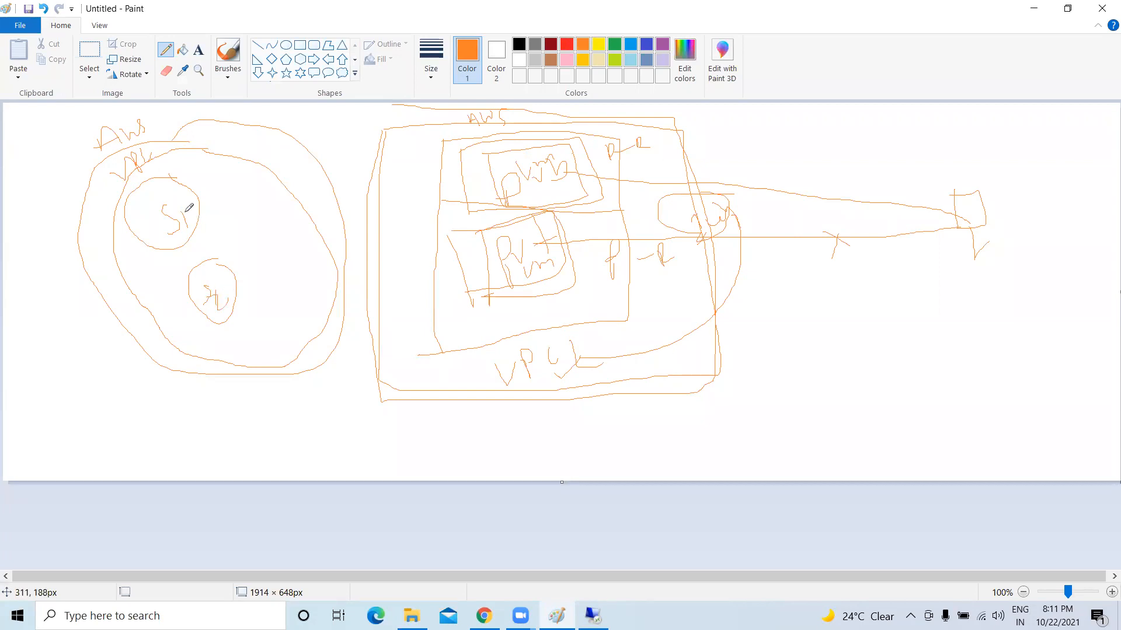
drag(143, 195, 174, 200)
mouse_move(212, 281)
mouse_down()
mouse_move(235, 286)
mouse_move(204, 291)
mouse_move(185, 312)
mouse_move(174, 407)
mouse_up()
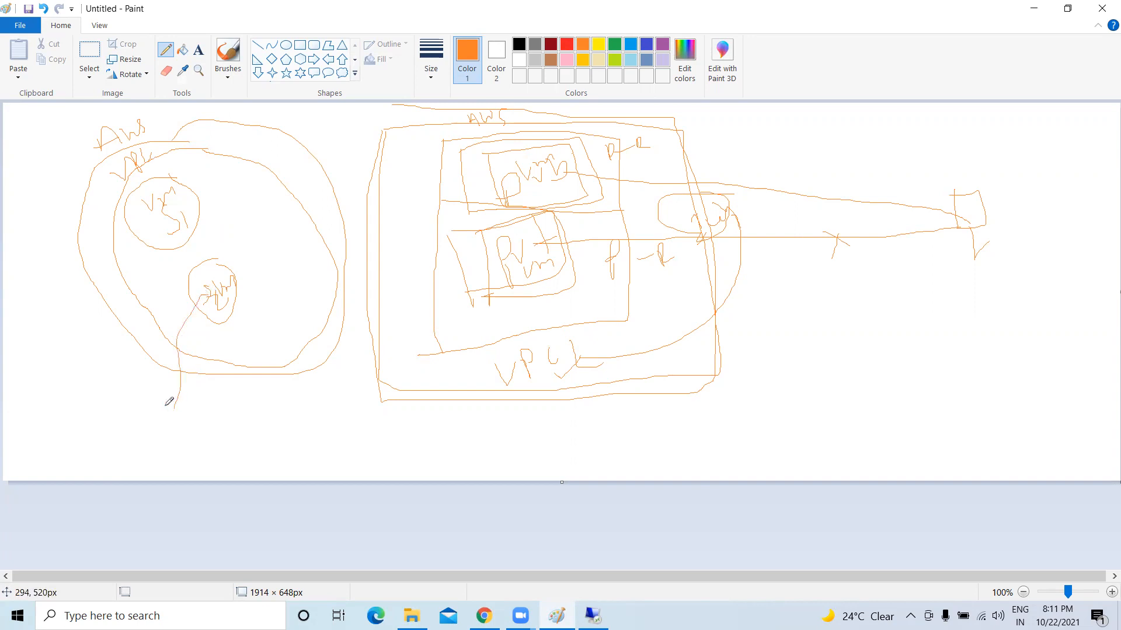
Step: Draw a crossed-out link from an external machine to the S2 VM, a link from another to S1, and a path between the VMs
mouse_move(49, 439)
mouse_down()
mouse_move(72, 386)
mouse_move(145, 428)
mouse_move(185, 367)
mouse_move(169, 369)
mouse_move(186, 378)
mouse_move(184, 367)
mouse_move(176, 400)
mouse_up()
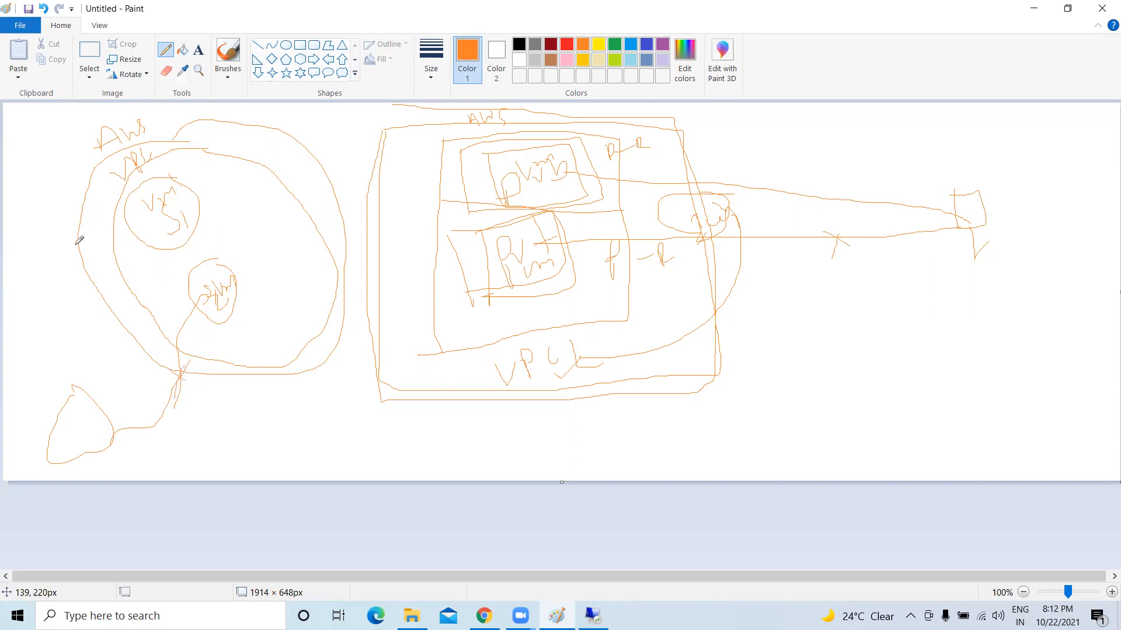
mouse_move(18, 265)
mouse_down()
mouse_move(42, 283)
mouse_move(27, 254)
mouse_move(26, 317)
mouse_move(196, 254)
mouse_up()
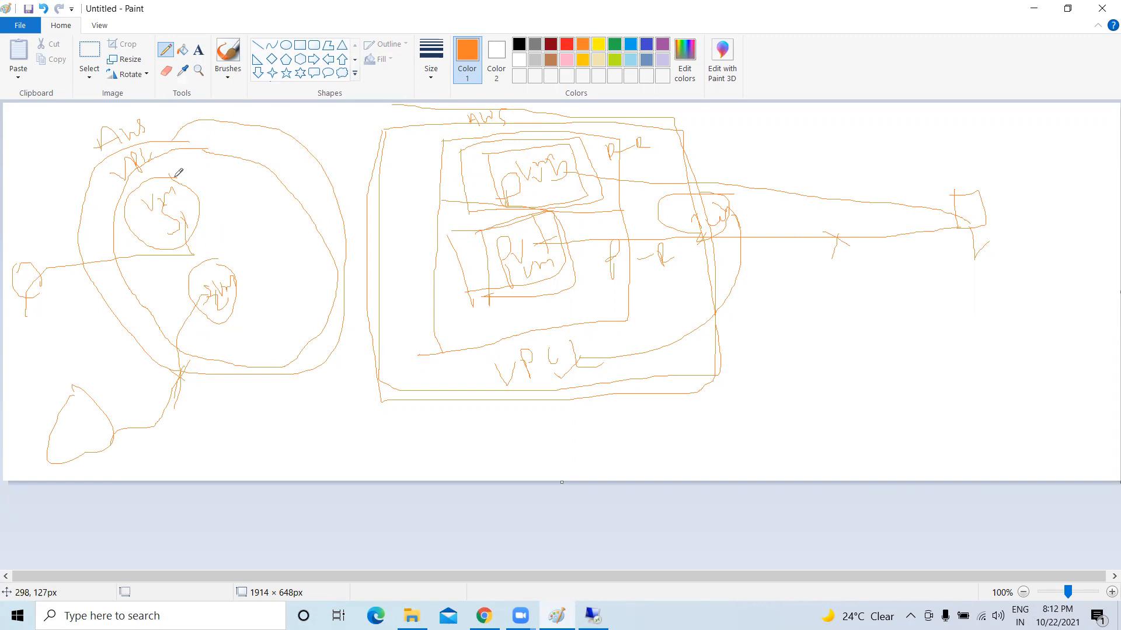
mouse_move(171, 175)
mouse_down()
mouse_move(210, 185)
mouse_move(225, 264)
mouse_move(214, 277)
mouse_move(235, 272)
mouse_up()
mouse_move(165, 195)
mouse_down()
mouse_move(156, 181)
mouse_move(240, 176)
mouse_move(223, 276)
mouse_up()
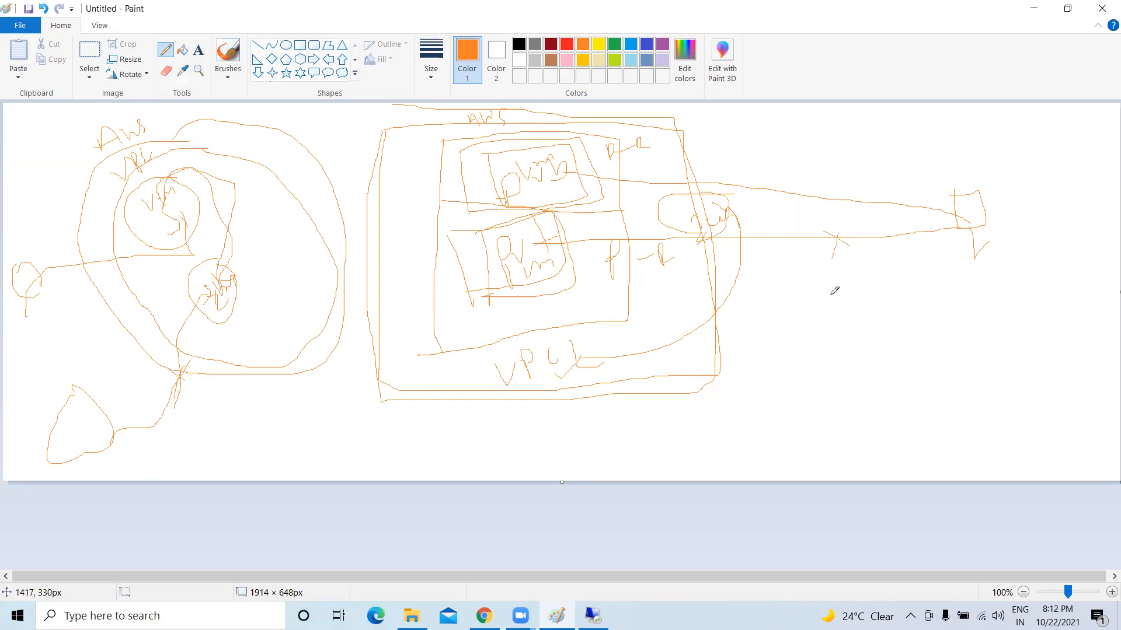
Step: Write handwritten notes with circled numbers 1 to 3 beside the original diagram, listing VPC first, the subnets second, and the gateway third
drag(800, 273, 941, 244)
drag(803, 294, 809, 318)
mouse_move(808, 273)
mouse_down()
mouse_move(838, 280)
mouse_move(833, 271)
mouse_up()
mouse_move(841, 312)
mouse_down()
mouse_move(856, 275)
mouse_move(873, 266)
mouse_move(907, 286)
mouse_move(987, 225)
mouse_up()
mouse_move(801, 356)
mouse_down()
mouse_move(827, 377)
mouse_move(806, 352)
mouse_up()
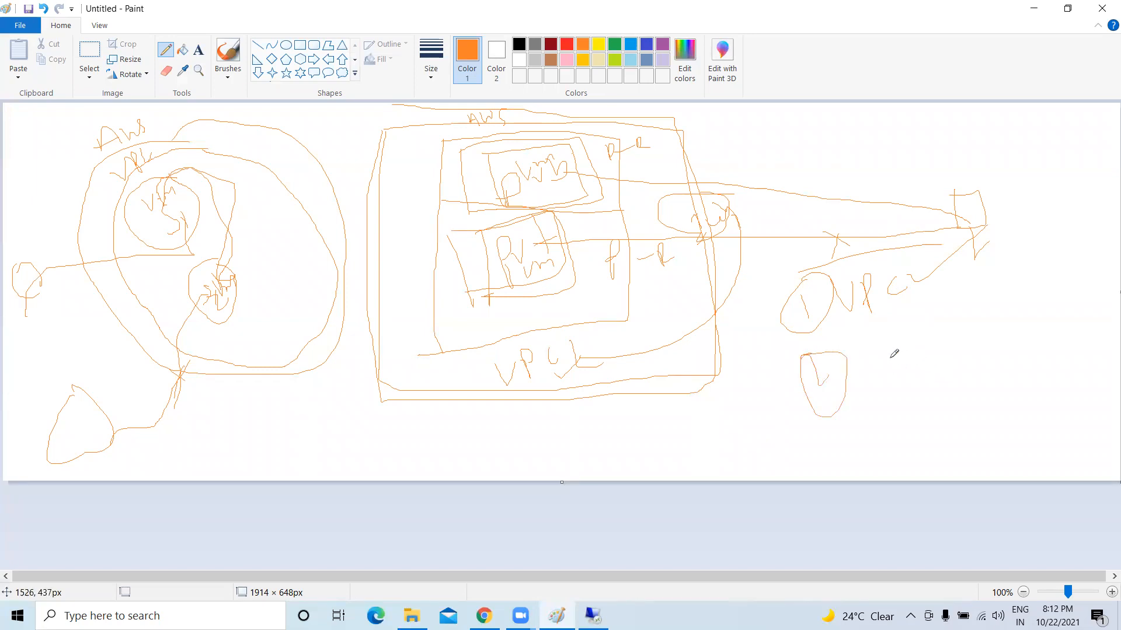
mouse_move(887, 343)
mouse_down()
mouse_move(888, 371)
mouse_move(927, 349)
mouse_move(933, 372)
mouse_move(986, 306)
mouse_up()
mouse_move(826, 430)
mouse_down()
mouse_move(843, 442)
mouse_move(857, 431)
mouse_move(845, 451)
mouse_up()
mouse_move(850, 409)
mouse_down()
mouse_move(845, 464)
mouse_move(860, 401)
mouse_up()
mouse_move(958, 397)
mouse_down()
mouse_move(968, 452)
mouse_move(992, 407)
mouse_move(1036, 367)
mouse_up()
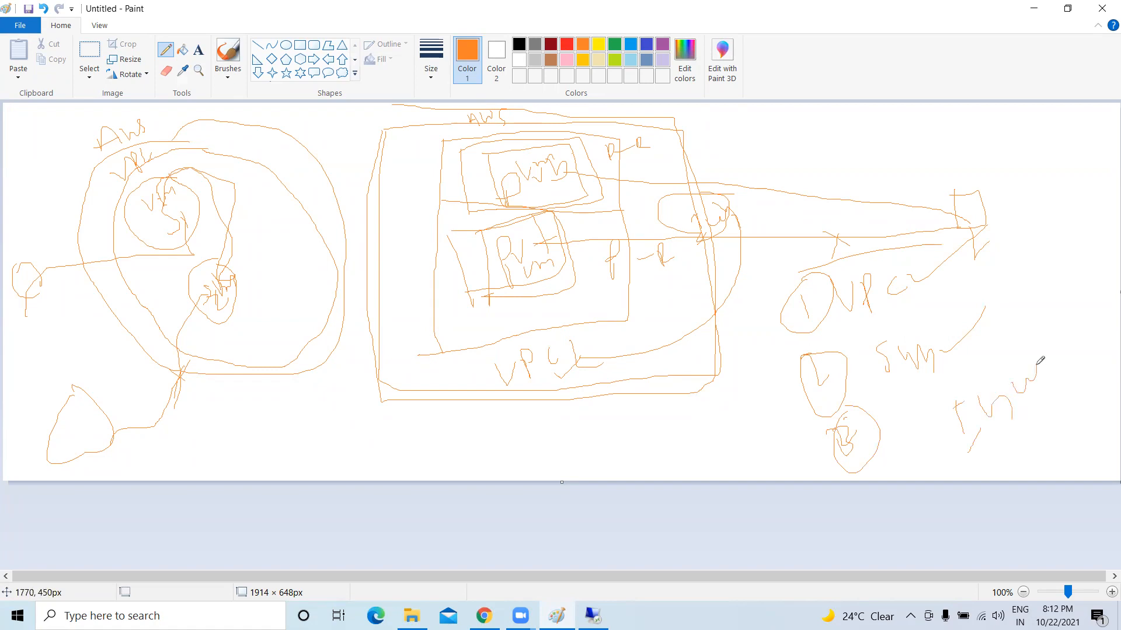
Step: Add circled numbers 4, 5 and 6 below the diagram, label number 5 as EC2, and mark the VMs in both subnet circles
mouse_move(325, 349)
mouse_down()
mouse_move(433, 419)
mouse_move(456, 425)
mouse_move(470, 401)
mouse_up()
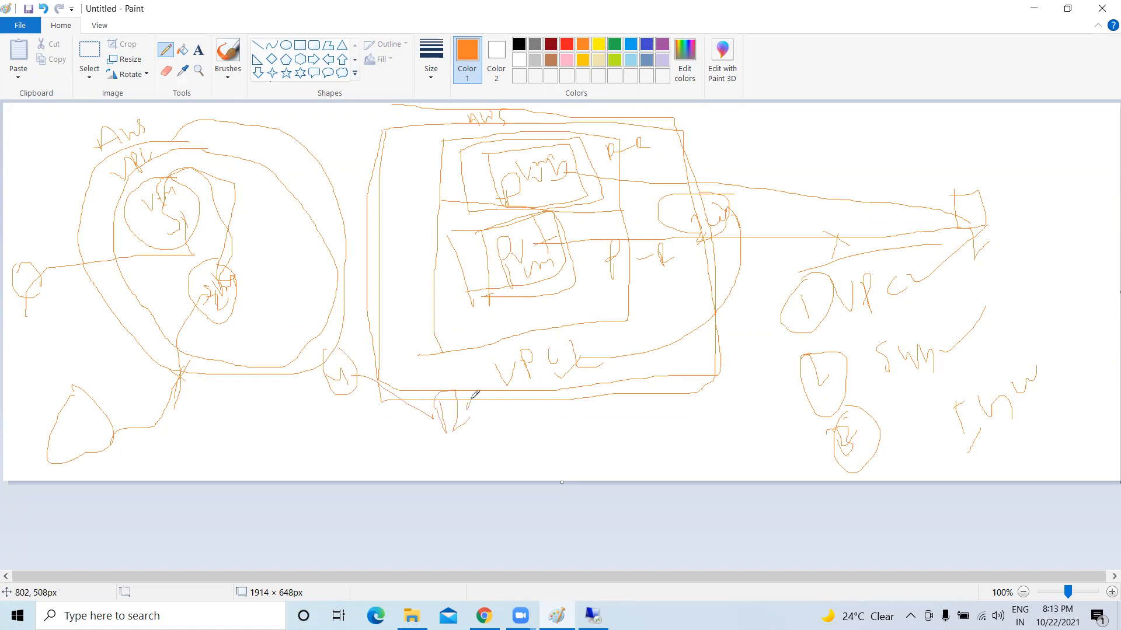
drag(482, 453, 479, 423)
mouse_move(521, 432)
mouse_down()
mouse_move(523, 421)
mouse_move(560, 426)
mouse_up()
drag(542, 467, 568, 452)
mouse_move(571, 421)
mouse_down()
mouse_move(569, 438)
mouse_move(622, 431)
mouse_up()
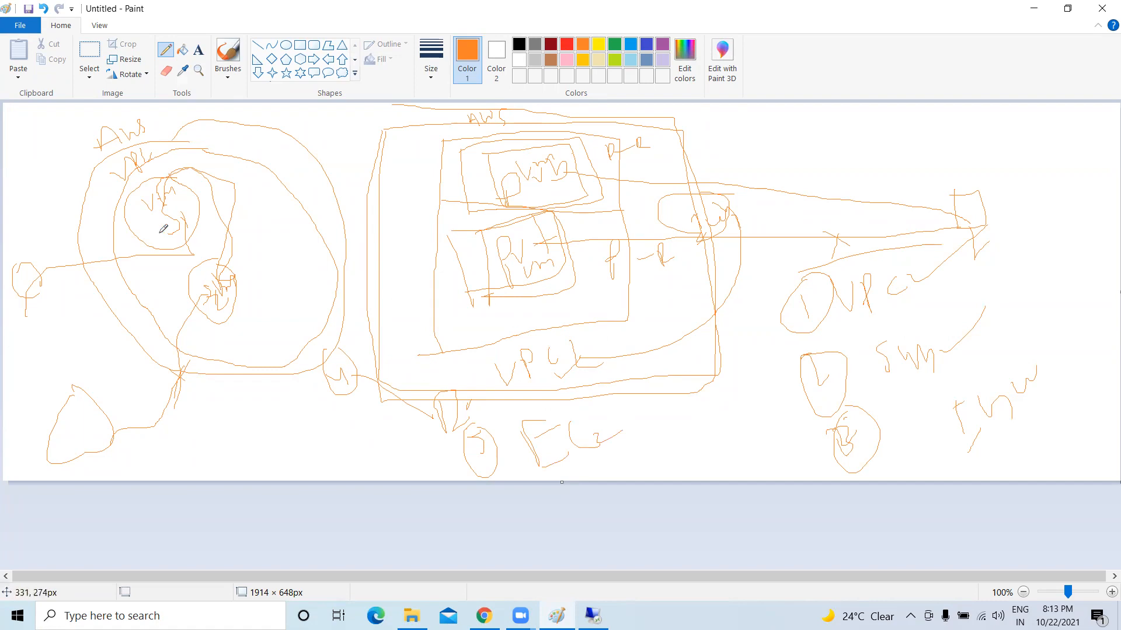
drag(166, 243, 186, 199)
drag(222, 297, 259, 259)
drag(690, 408, 684, 425)
Step: Retrace the external links to the S1 and S2 VMs, cross out the S2 link again, and redraw the VM-to-VM path
drag(16, 280, 164, 233)
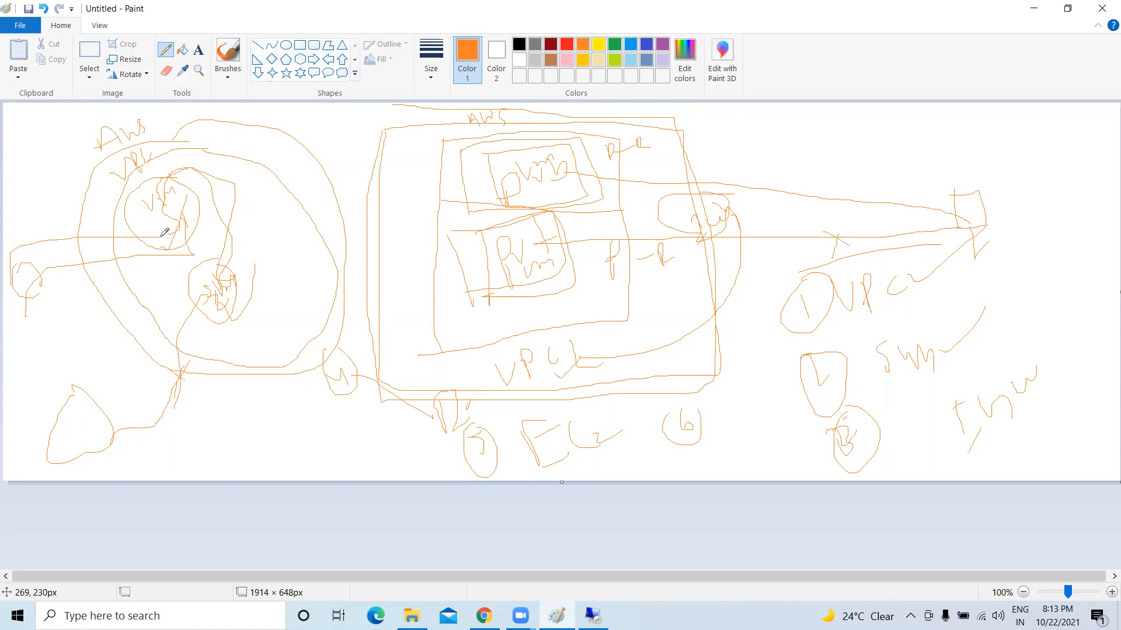
drag(76, 451, 214, 302)
drag(150, 343, 174, 385)
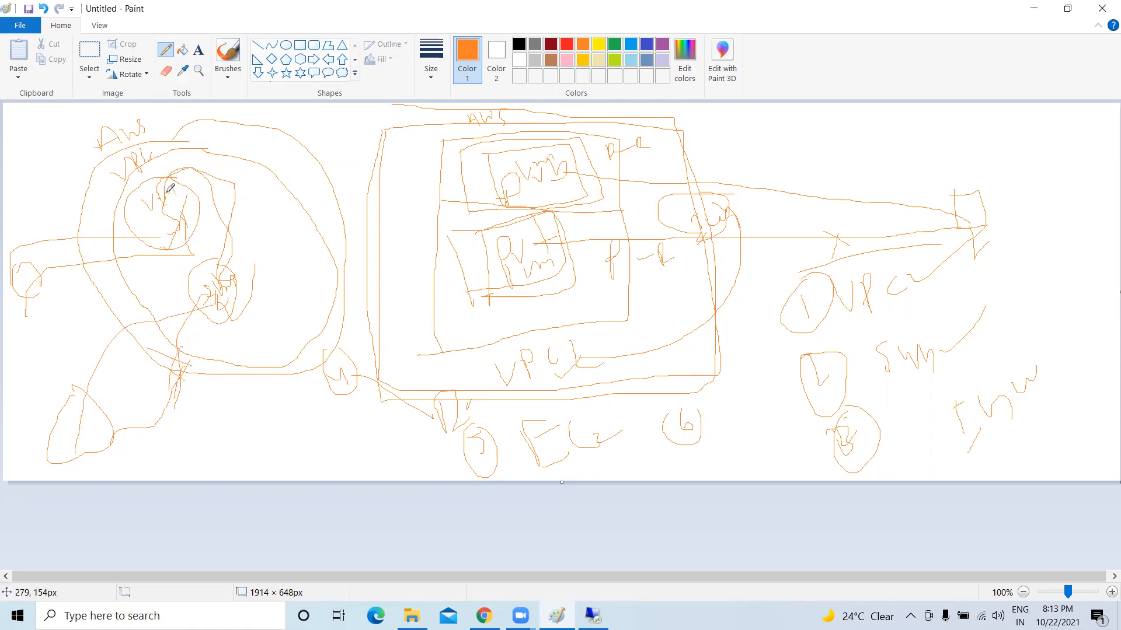
mouse_move(166, 192)
mouse_down()
mouse_move(235, 179)
mouse_move(226, 264)
mouse_up()
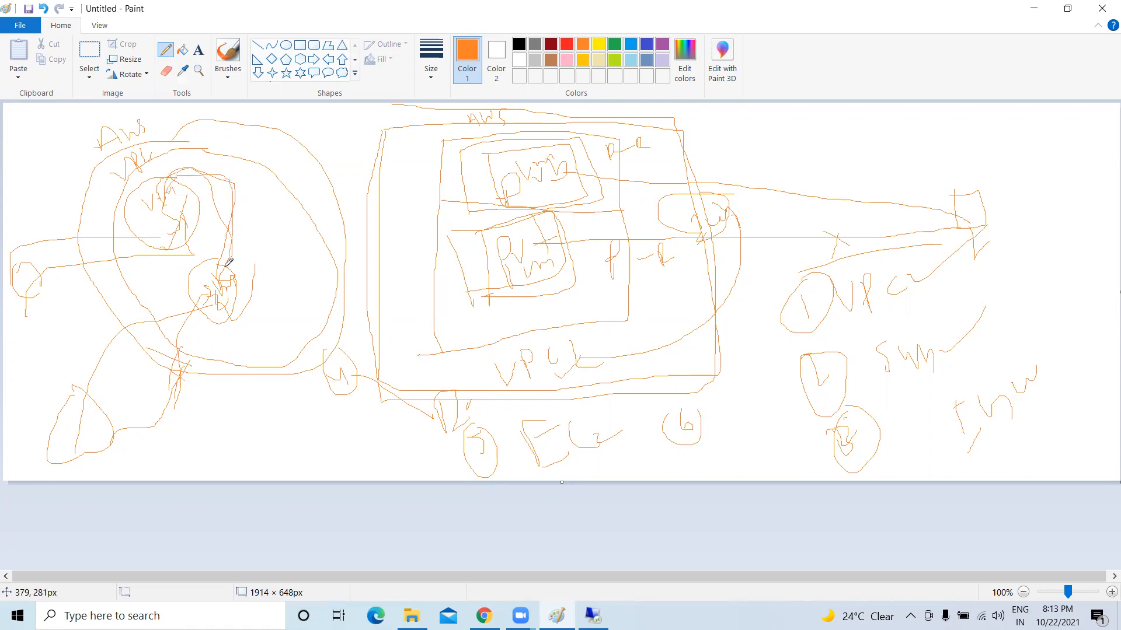